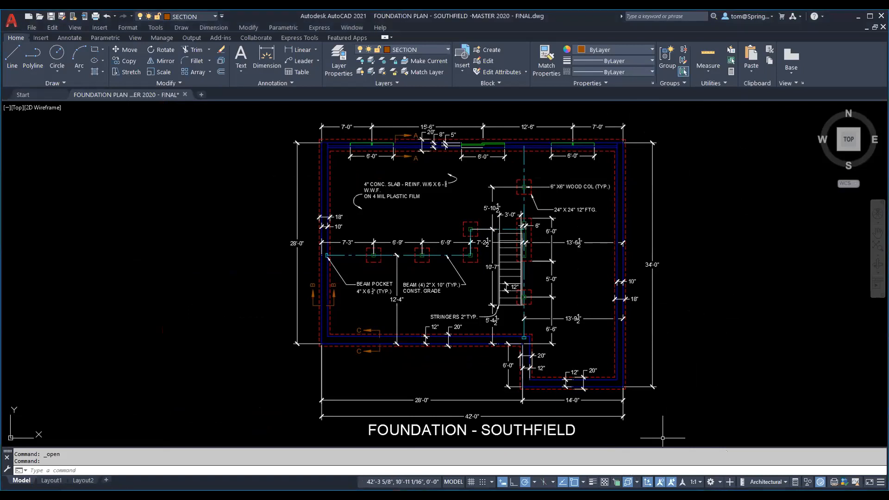
key(alt+Tab)
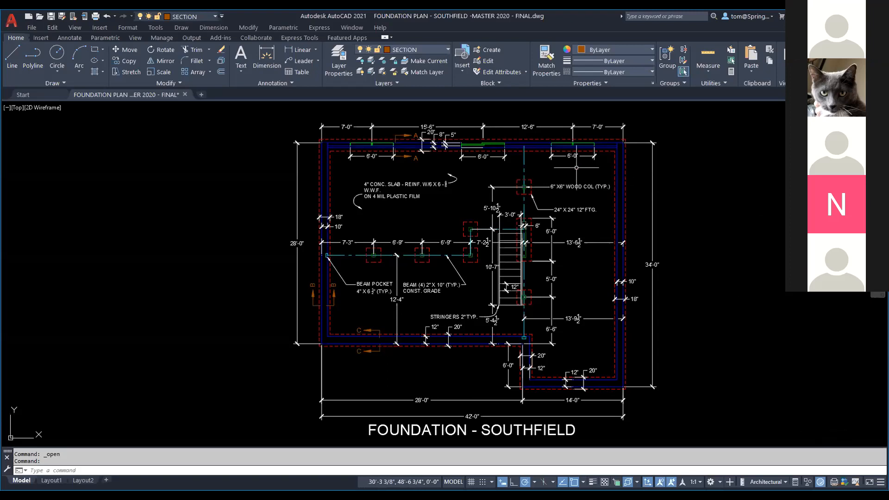
key(alt+Tab)
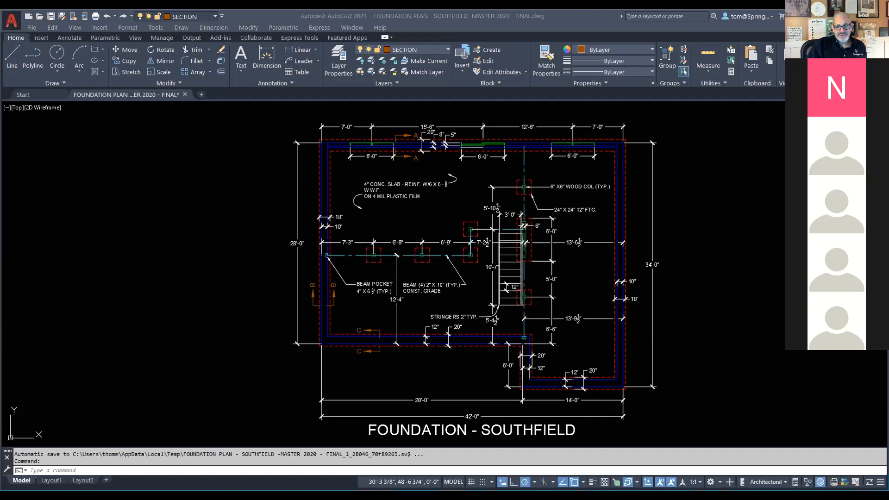
Switch to the browser and open the What's Due When - Fall 2020 R2 document in the CIT-112-185 CAD for Construction course
key(alt+Tab)
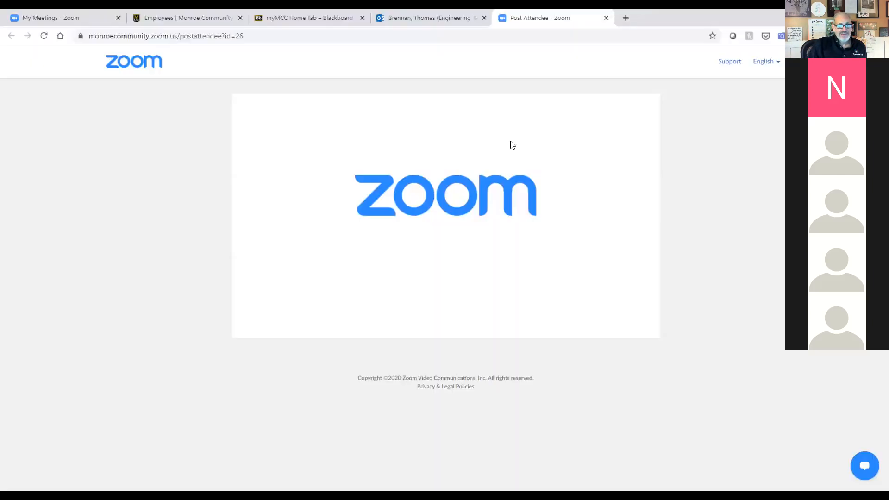
click(328, 22)
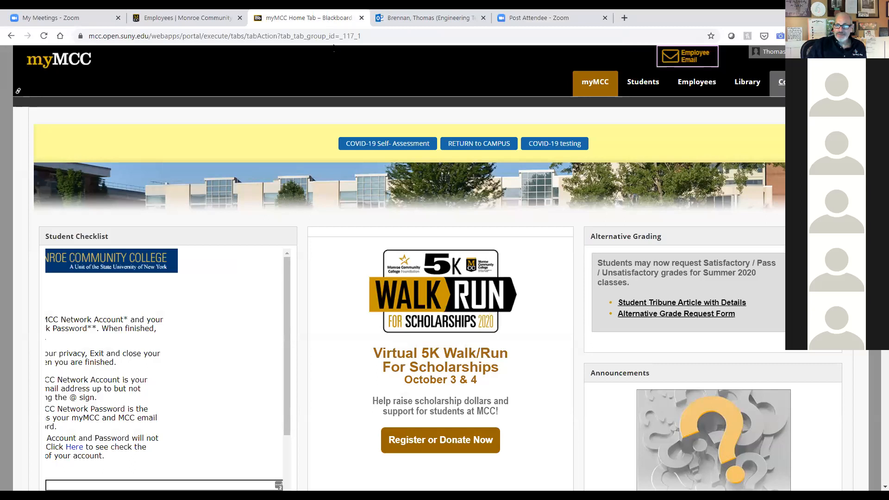
click(800, 51)
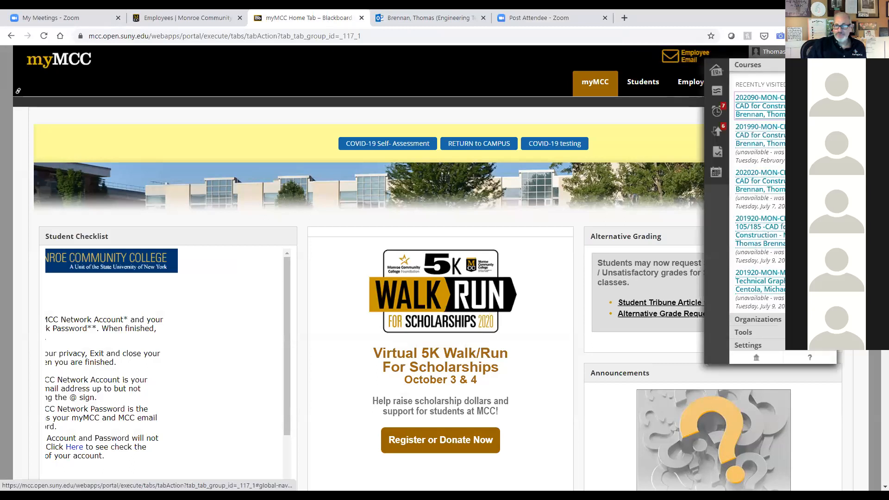
click(747, 110)
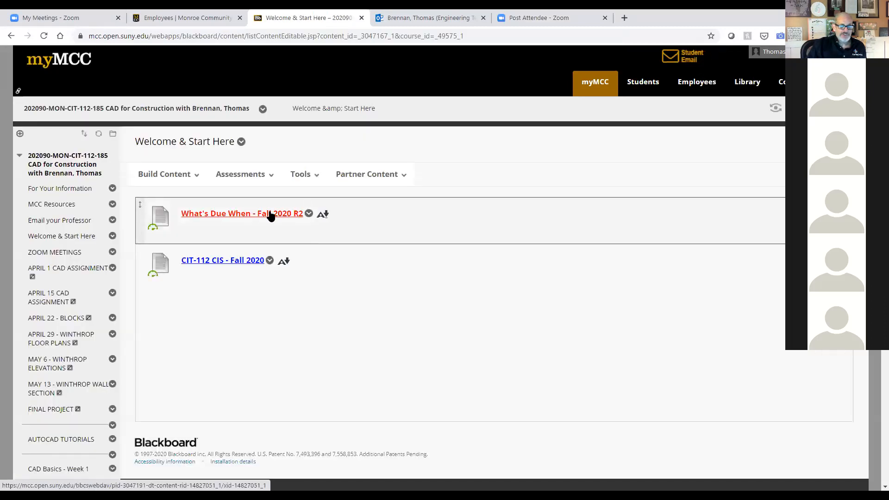
click(269, 214)
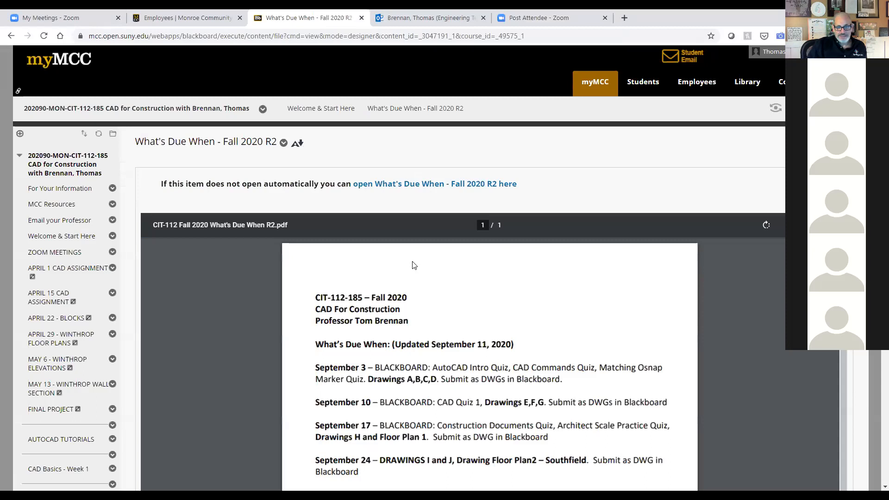
Examine the assignment due dates in the schedule, from the September drawings through the Southfield front elevation and foundation plan, and the course's weekly content list
scroll(459, 284, down, 4)
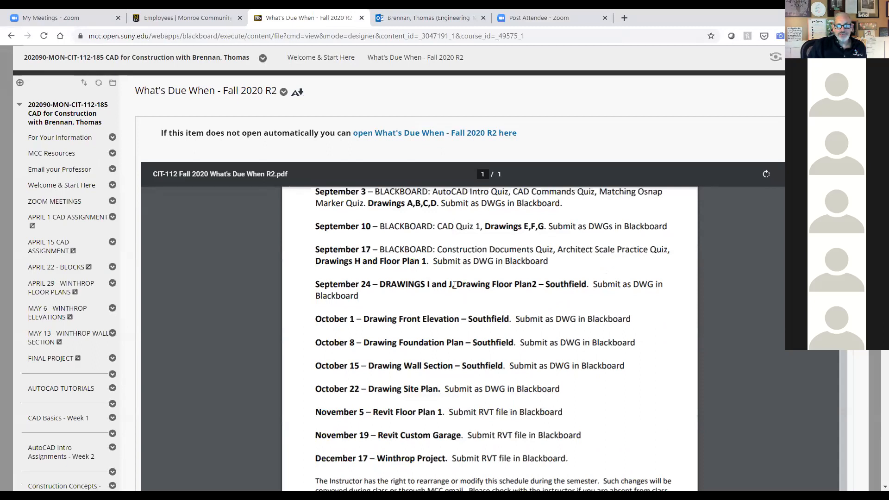
mouse_move(377, 284)
mouse_down()
mouse_move(453, 289)
mouse_move(400, 295)
mouse_move(388, 287)
mouse_up()
click(392, 303)
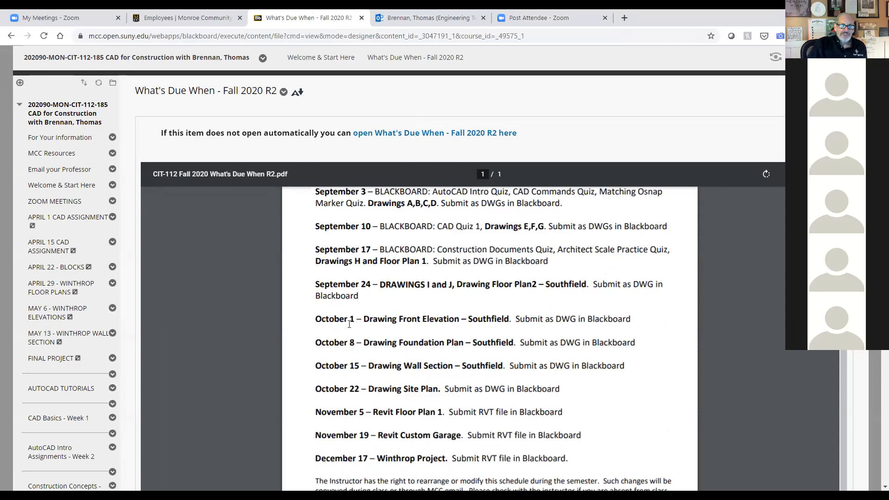
drag(369, 318, 511, 318)
click(511, 306)
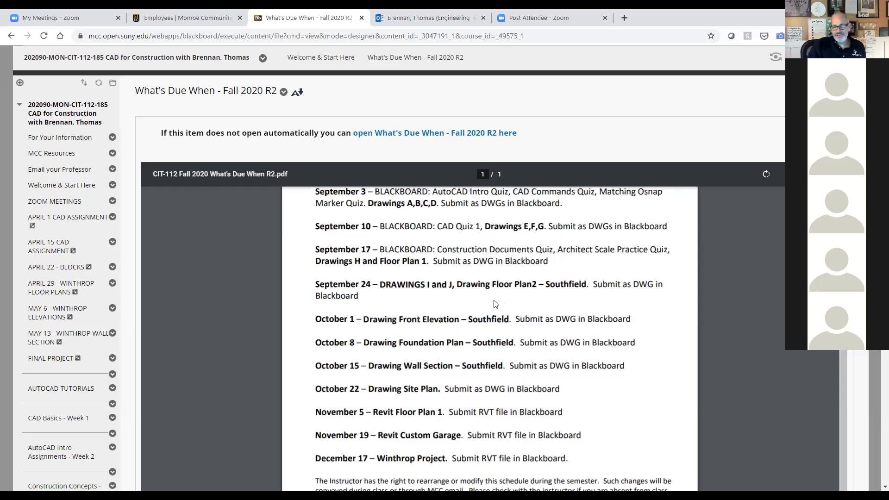
scroll(494, 303, down, 1)
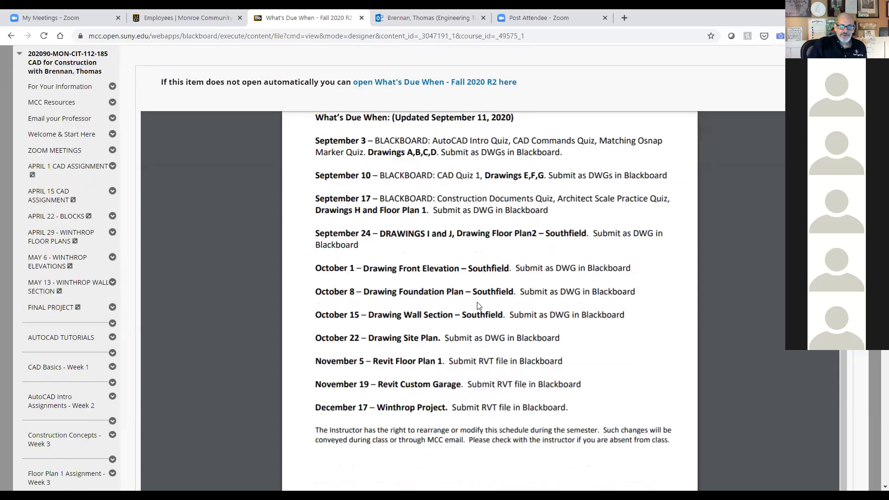
mouse_move(361, 291)
mouse_down()
mouse_move(512, 292)
mouse_move(366, 292)
mouse_up()
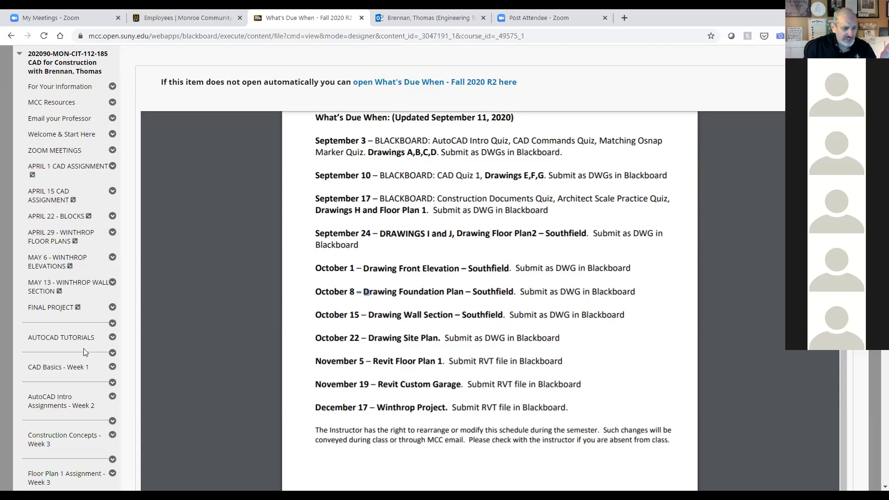
scroll(65, 414, down, 3)
scroll(65, 414, up, 2)
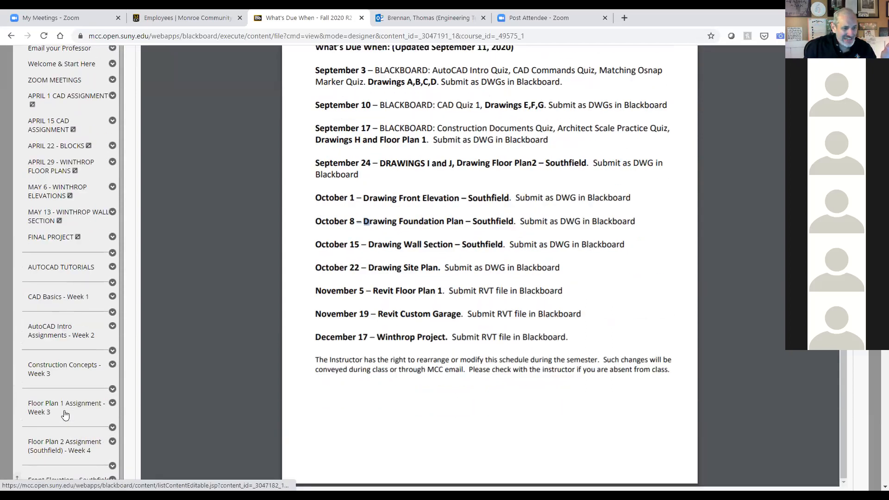
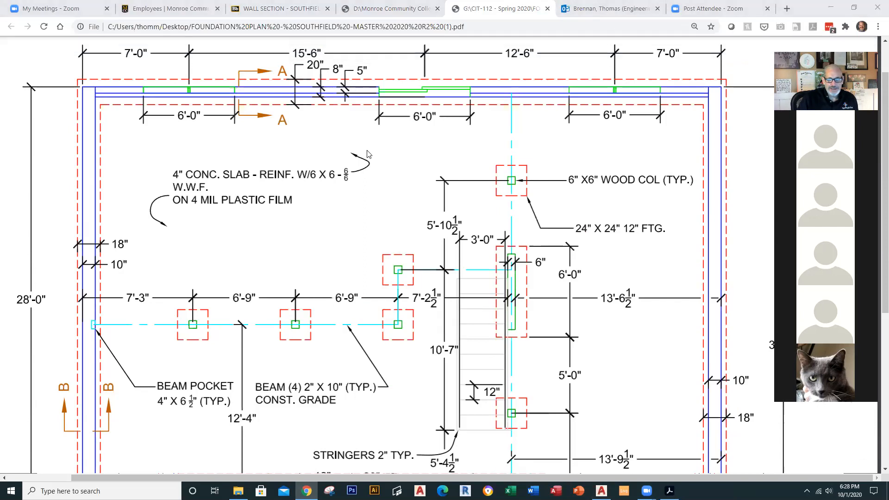
Switch to AutoCAD and examine the Southfield foundation plan around the stairs, columns and footings
key(alt+Tab)
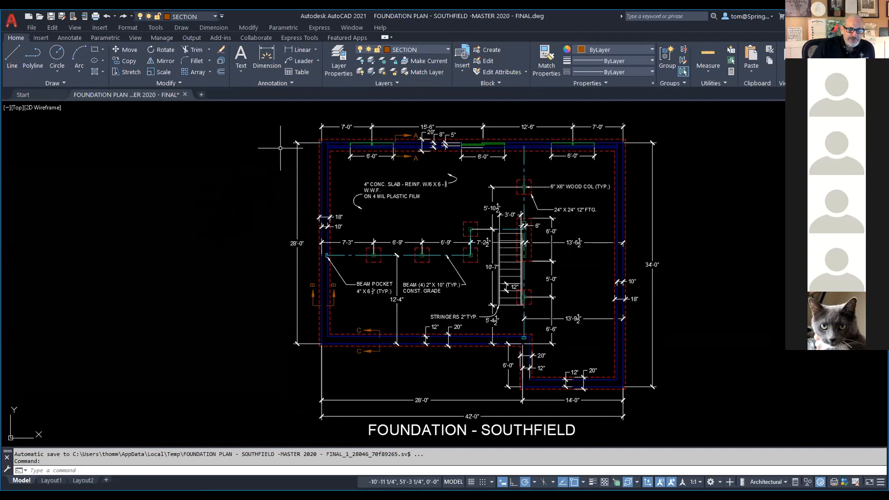
key(alt+Tab)
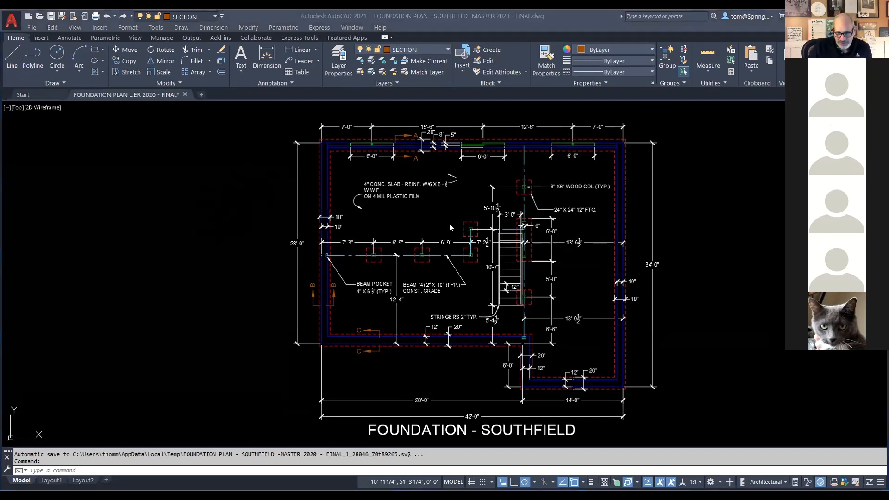
scroll(542, 248, up, 4)
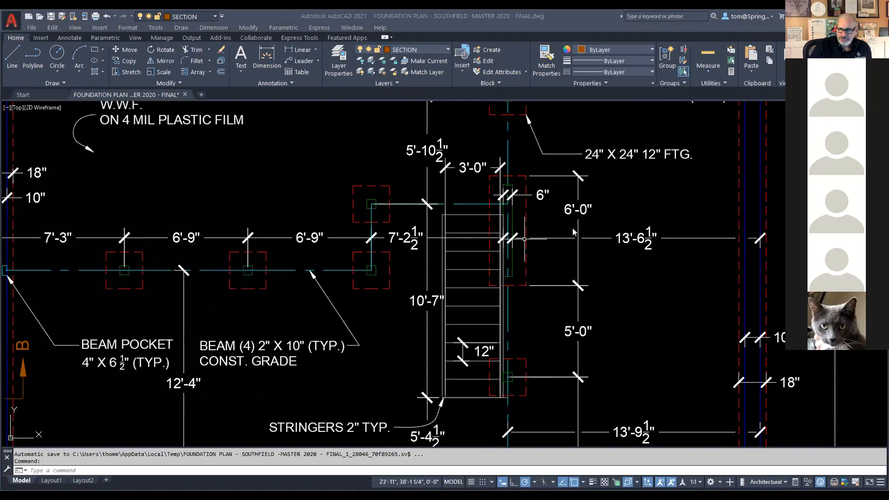
scroll(574, 243, down, 6)
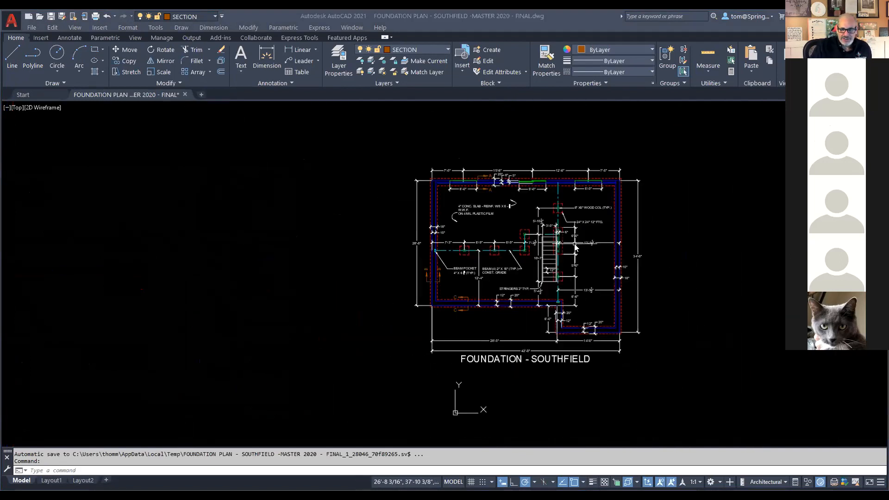
Review the drawing's layers with their colours and linetypes in the Layer Properties Manager, and close it
click(446, 49)
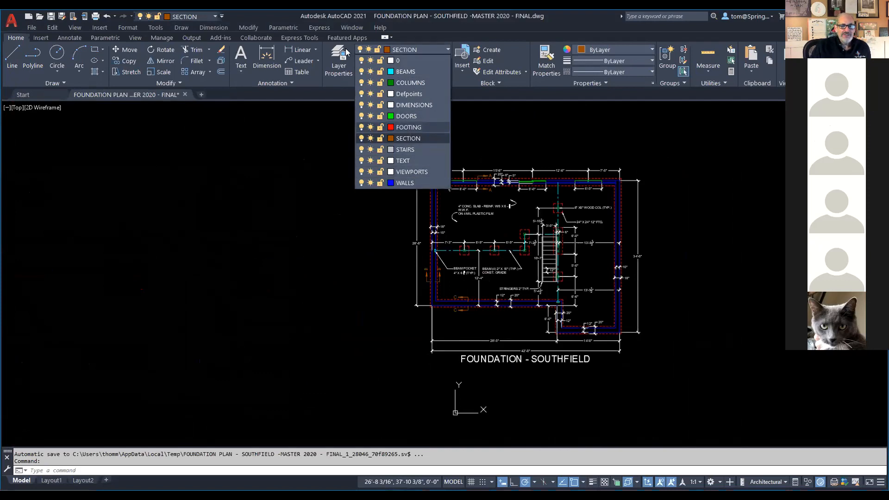
click(341, 66)
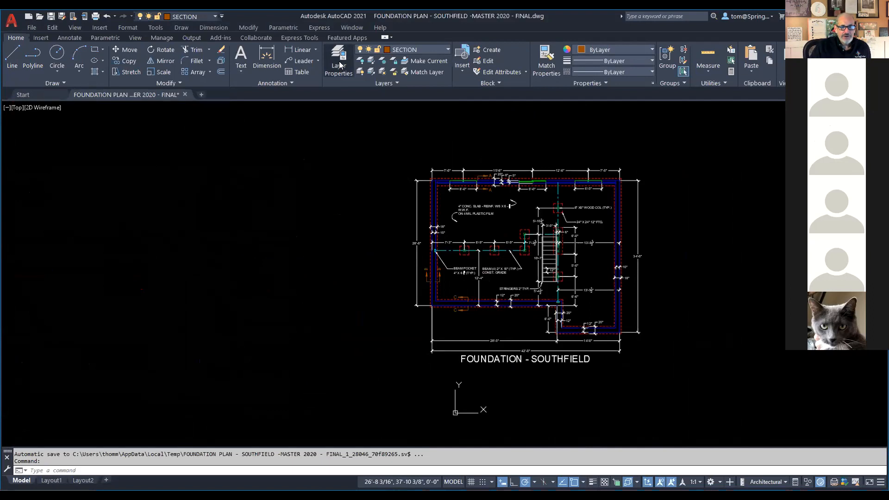
click(339, 65)
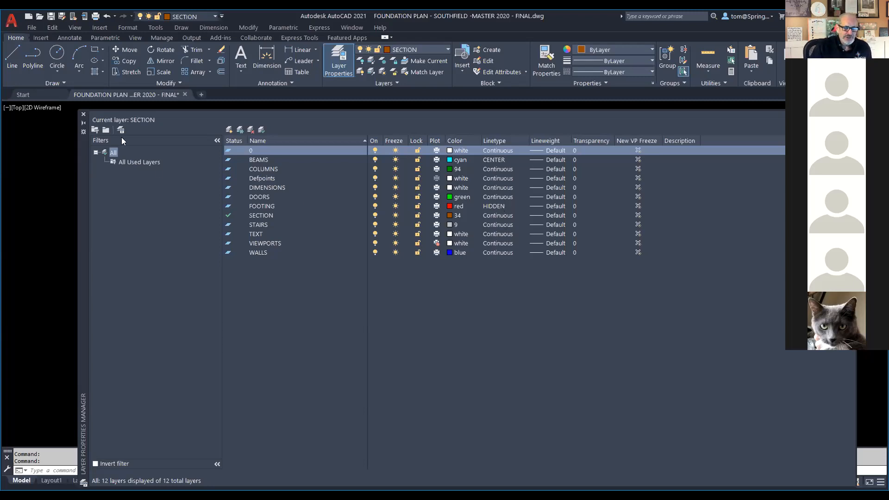
click(83, 114)
Insert the drawing's sliding door block in the empty area beside the foundation plan and inspect it up close
middle_drag(671, 254, 417, 254)
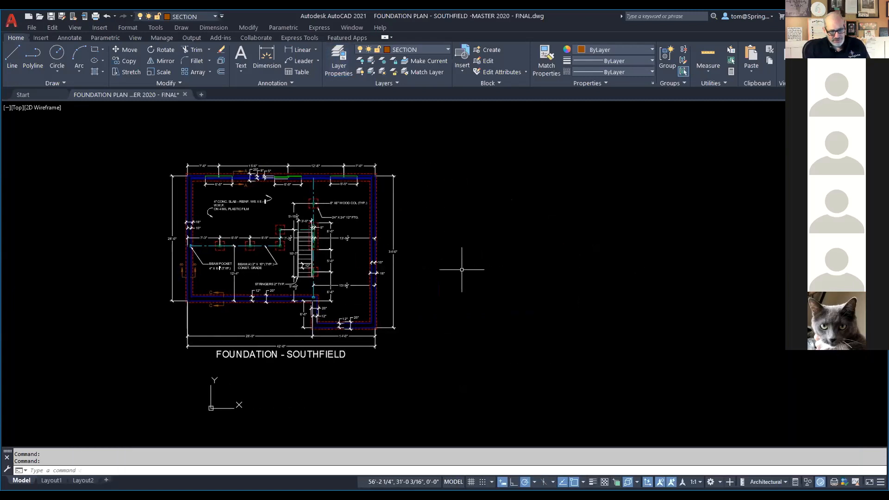
text(i)
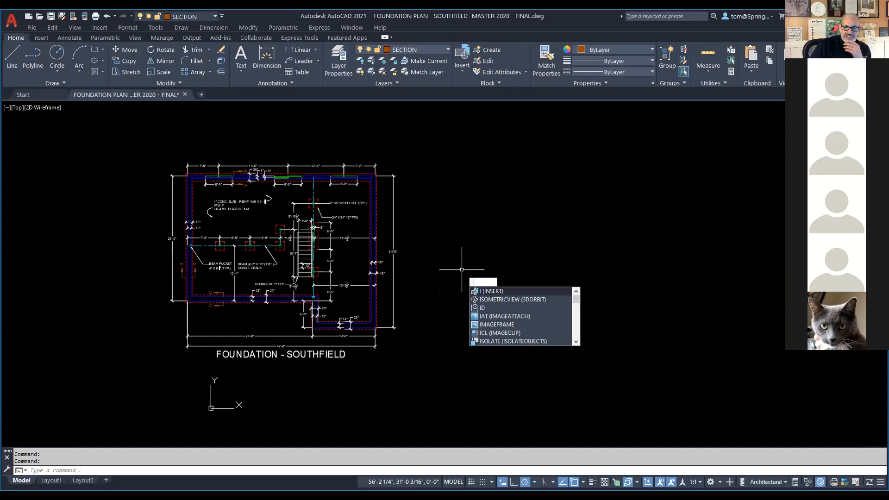
key(Return)
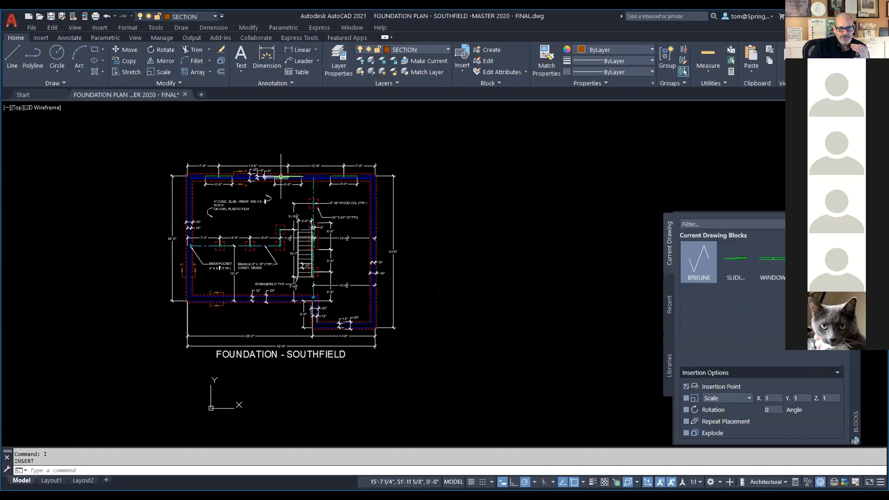
drag(731, 260, 546, 170)
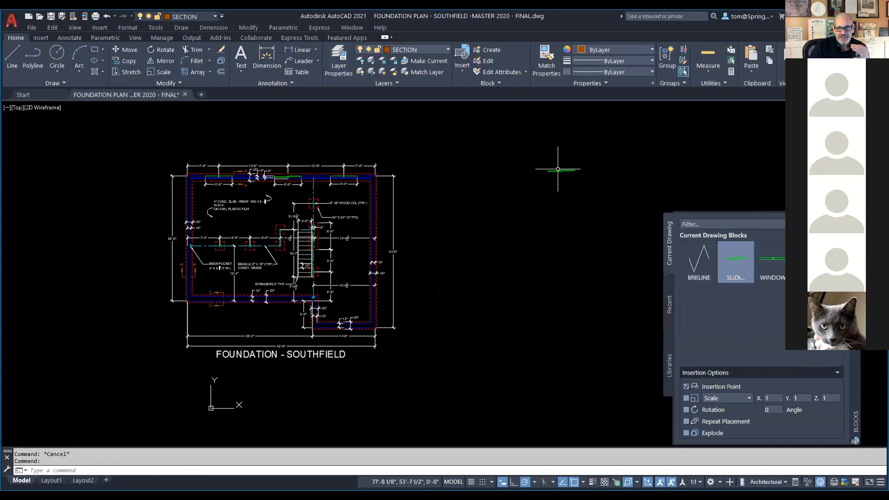
scroll(552, 168, up, 2)
scroll(532, 179, up, 3)
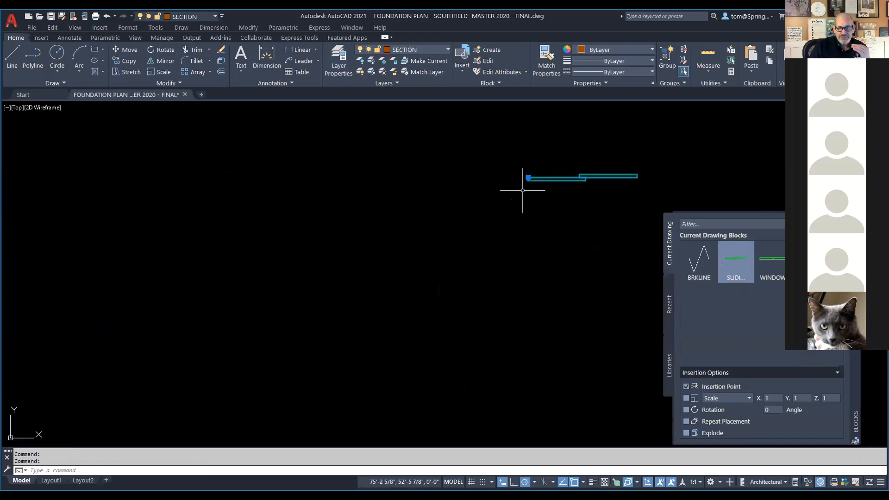
scroll(547, 172, down, 3)
scroll(547, 172, down, 2)
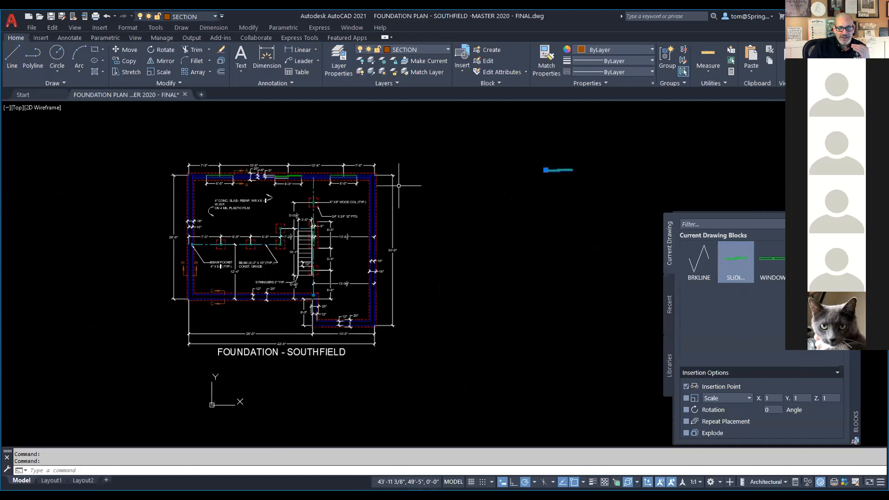
Insert the window block in the empty area near the loose sliding door and inspect its geometry and insertion point
scroll(283, 181, up, 2)
middle_drag(623, 221, 503, 209)
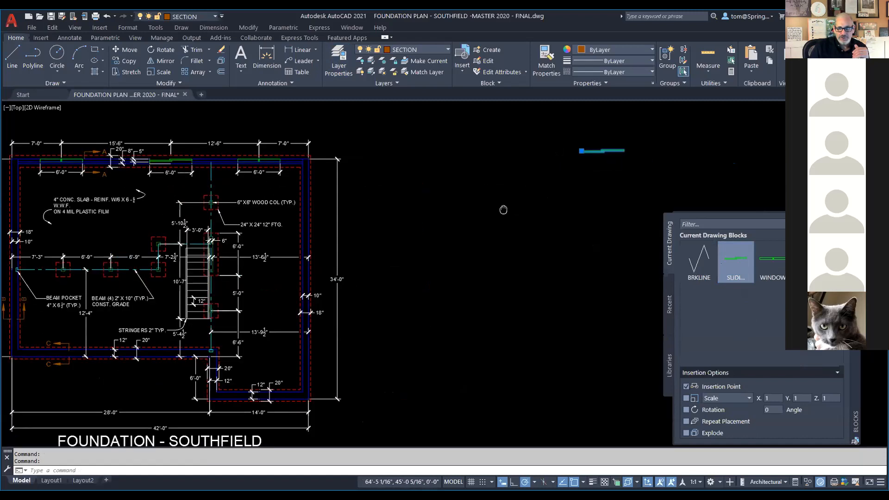
click(750, 262)
scroll(521, 222, up, 4)
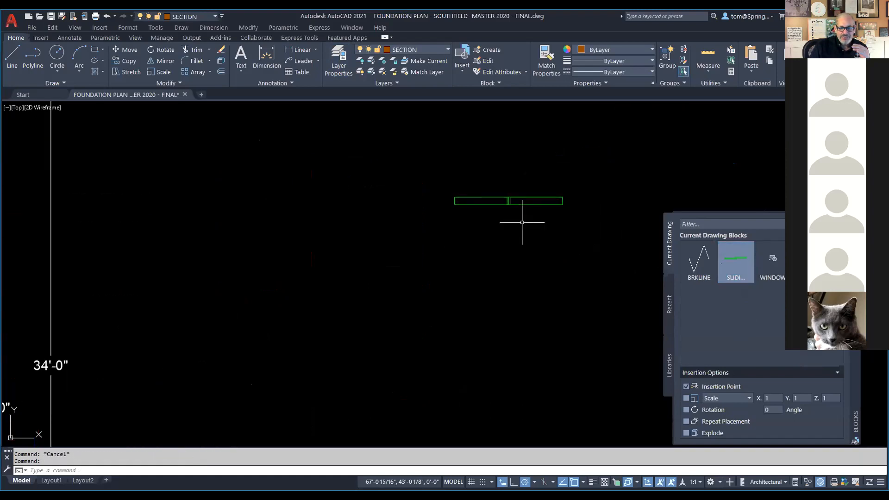
scroll(522, 222, down, 2)
click(526, 207)
scroll(512, 210, up, 5)
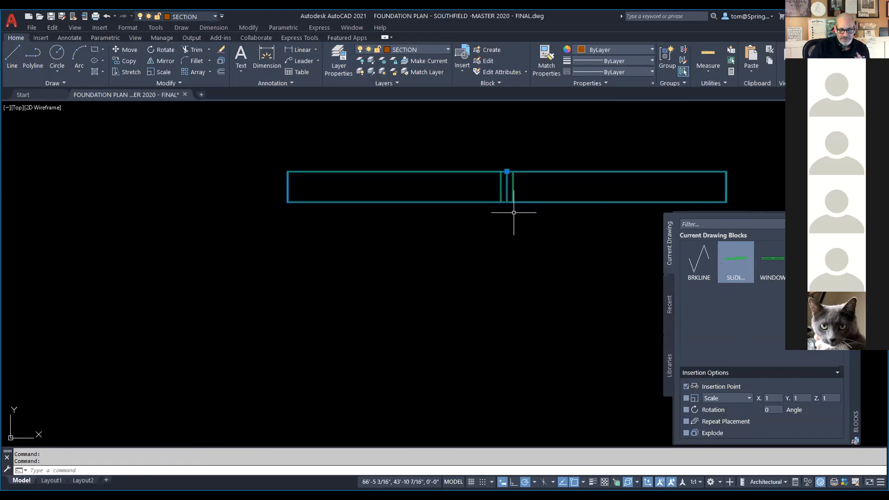
scroll(513, 213, down, 5)
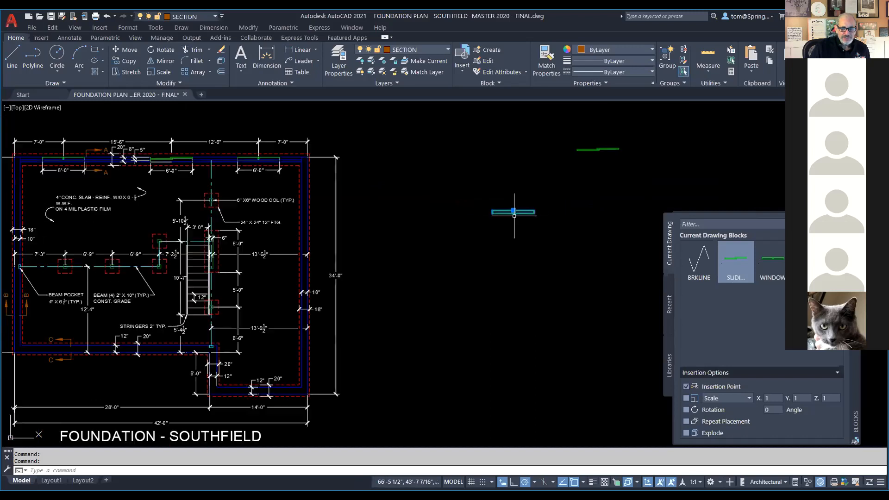
Examine how the sliding door and window are placed in the plan's upper foundation wall
middle_drag(237, 184, 389, 219)
scroll(408, 192, up, 6)
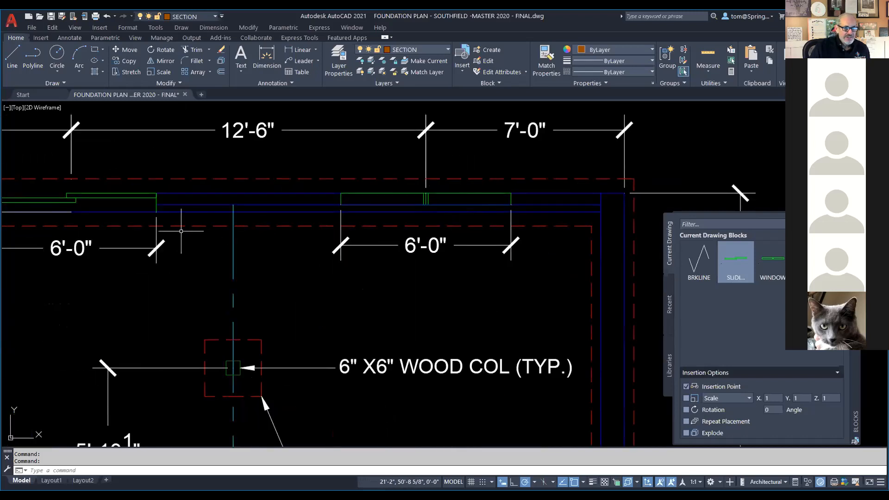
middle_drag(179, 230, 466, 226)
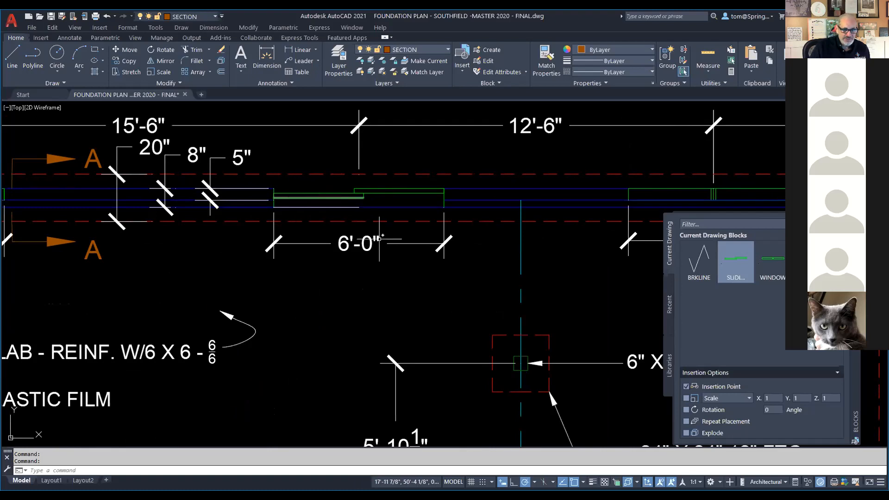
scroll(387, 250, down, 6)
middle_drag(385, 253, 385, 163)
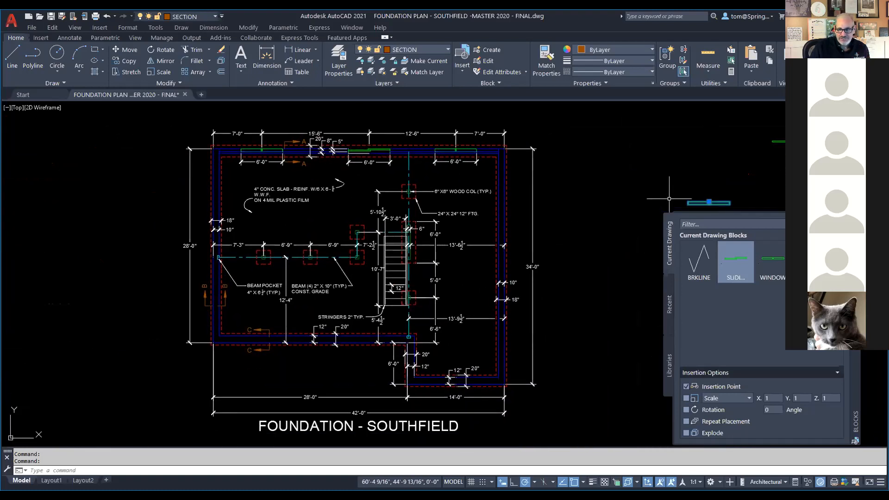
Erase the loose sliding door and window blocks from the empty area beside the plan
mouse_move(701, 189)
middle_down()
mouse_move(468, 188)
mouse_move(454, 231)
middle_up()
click(598, 143)
click(399, 258)
key(Delete)
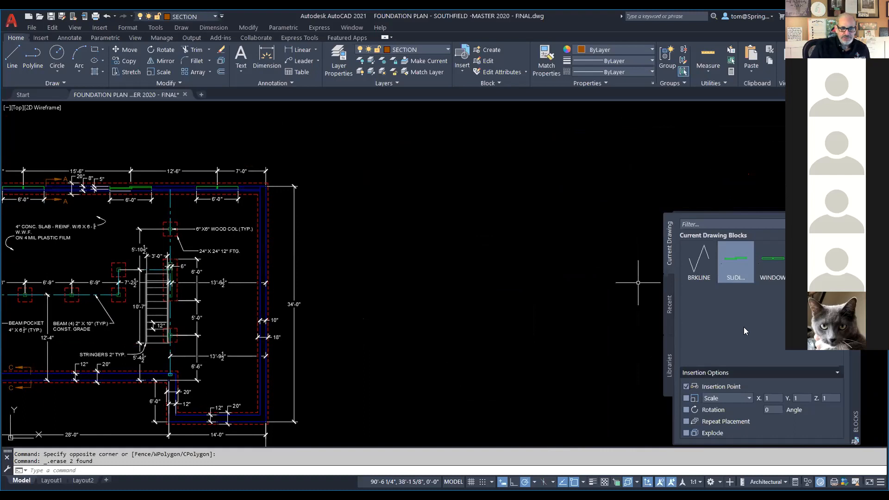
Switch to the Chrome browser and try to open the Foundation Plan Assignment (Southfield) - Week 6 page from the course menu
mouse_move(421, 281)
middle_down()
mouse_move(579, 240)
mouse_move(600, 245)
middle_up()
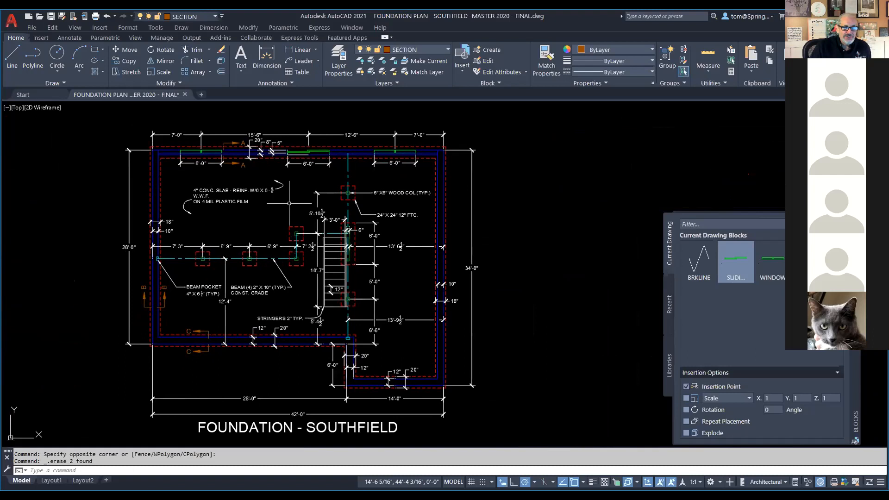
middle_drag(259, 222, 368, 206)
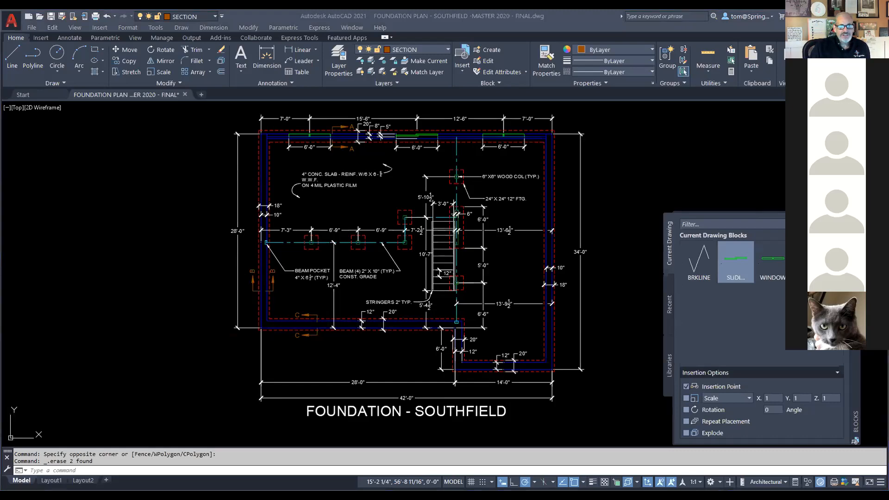
key(alt+Tab)
click(295, 18)
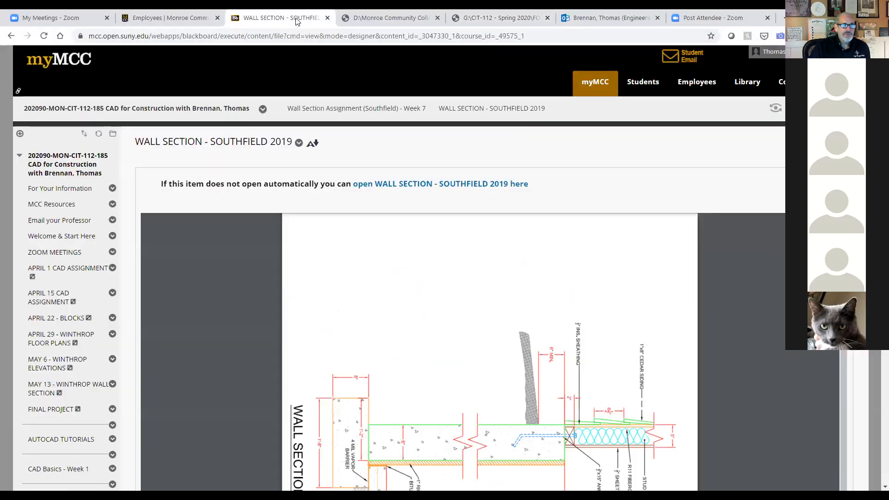
scroll(76, 425, down, 1)
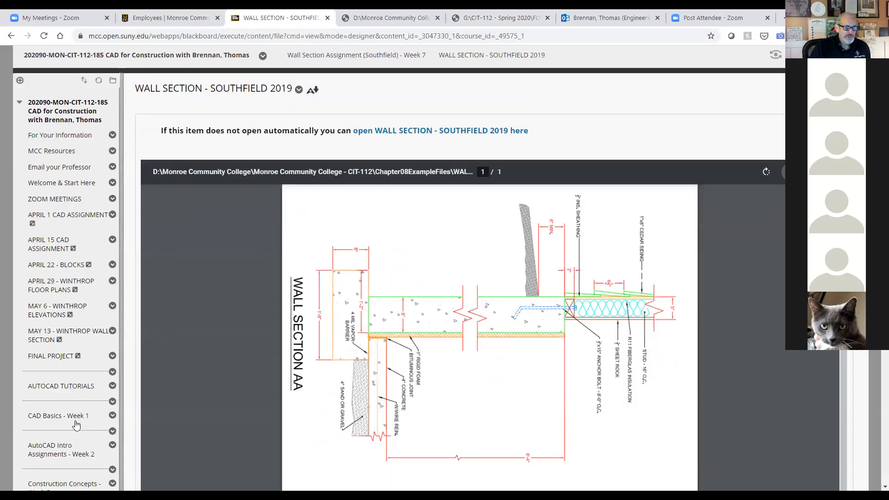
scroll(76, 425, down, 5)
click(46, 393)
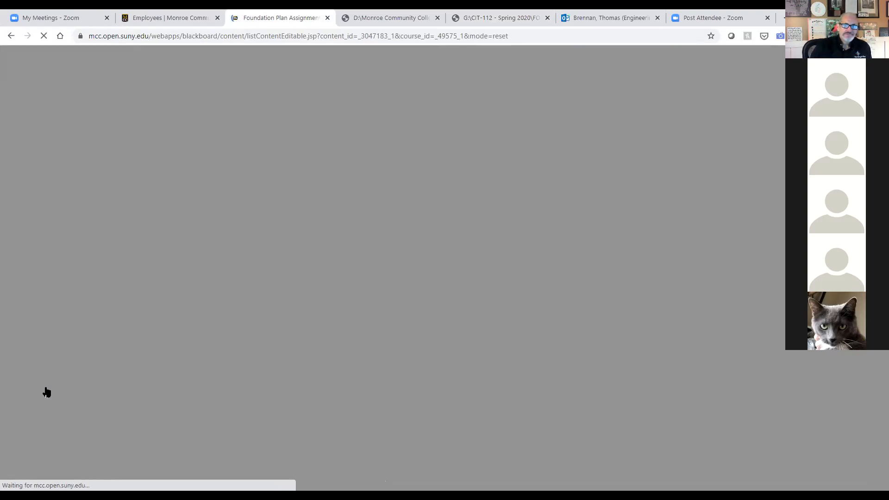
Close the Wall Section AA PDF and the stalled Foundation Plan Assignment page
click(392, 18)
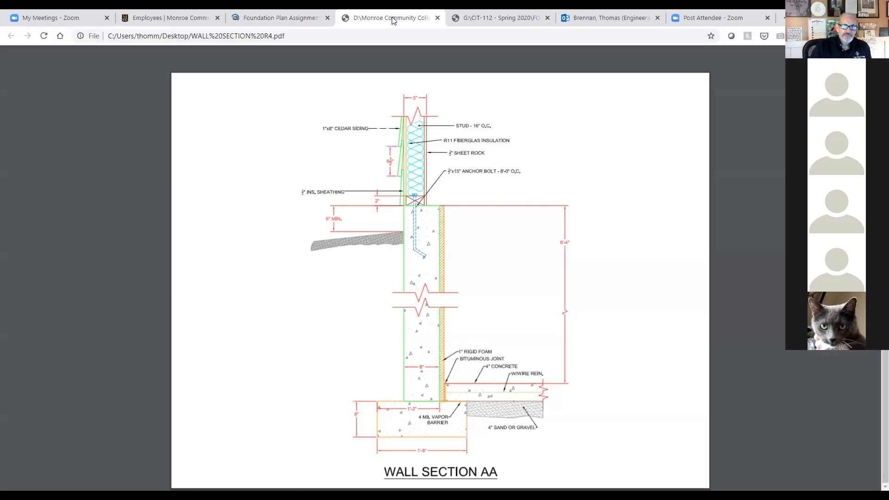
click(437, 18)
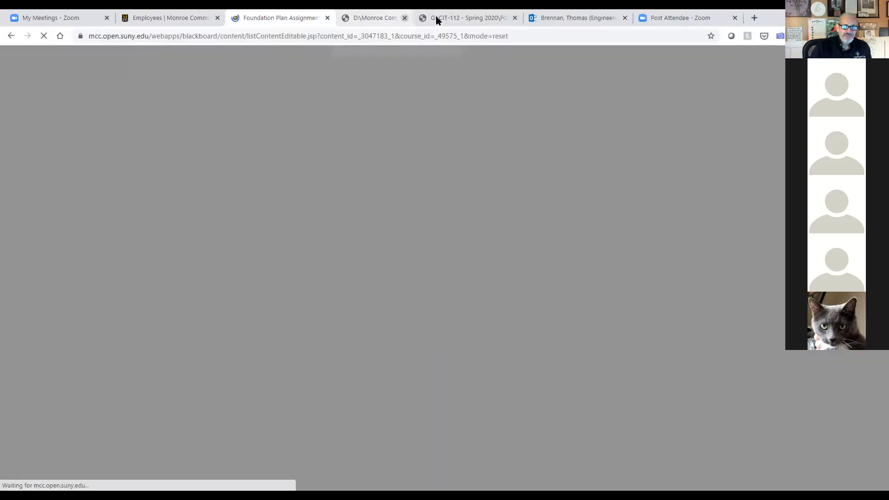
click(327, 18)
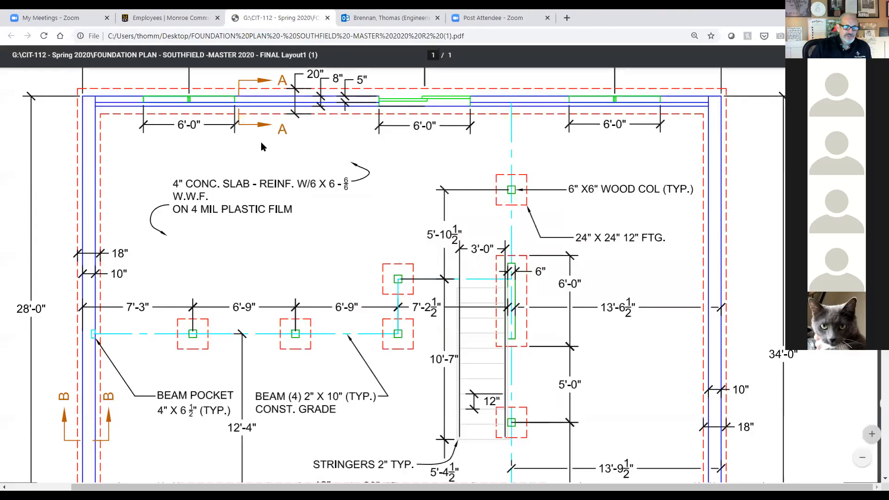
Look over the Southfield foundation plan PDF, from the stairs and beam notes up to the upper wall dimensions
scroll(275, 249, down, 2)
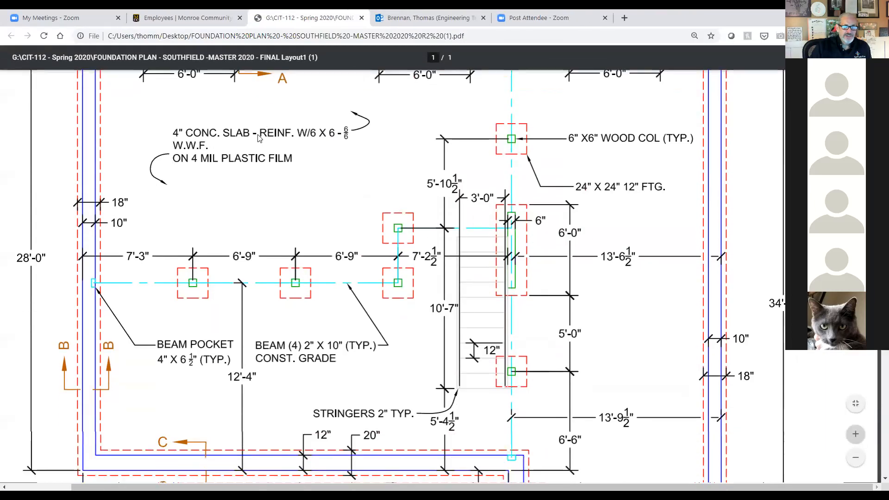
click(192, 17)
click(303, 18)
scroll(44, 114, up, 3)
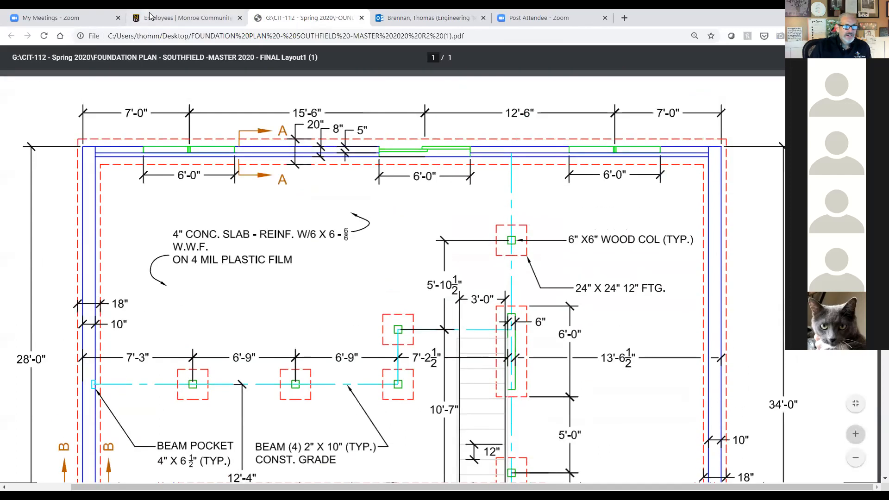
Open the myMCC portal from the college's Employees page and enter the CIT-112 CAD for Construction course
click(180, 23)
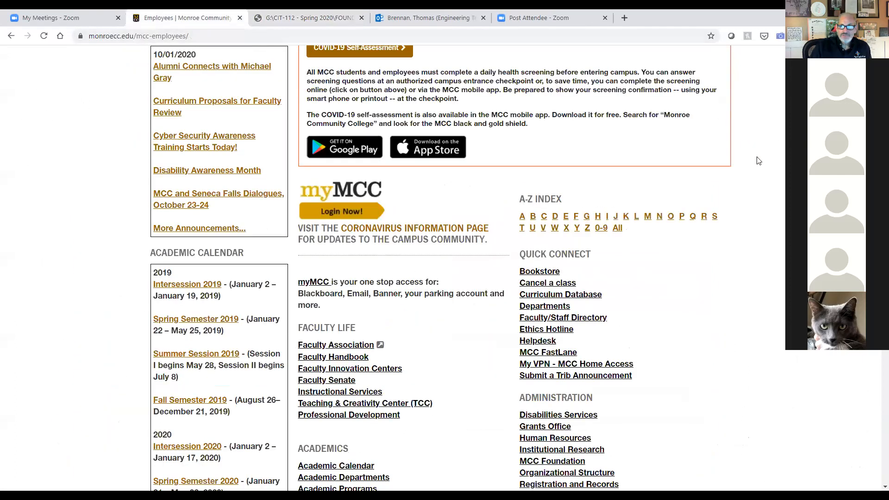
scroll(759, 164, up, 5)
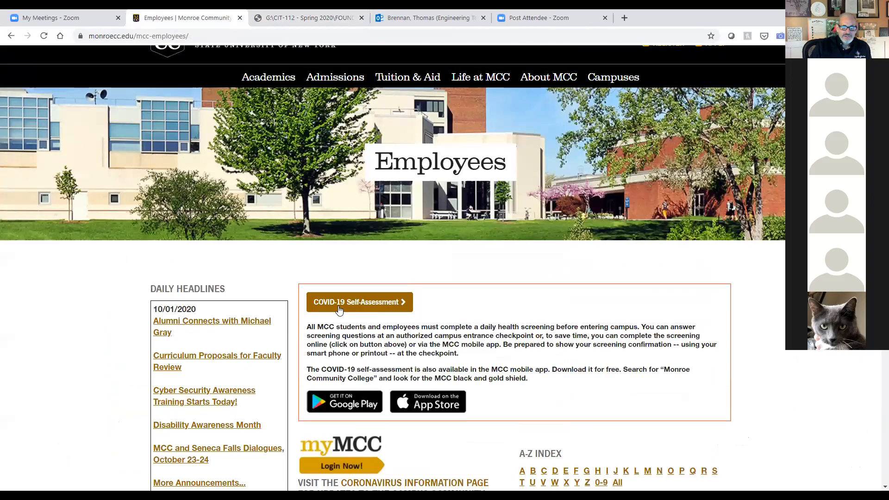
scroll(340, 314, down, 1)
click(343, 412)
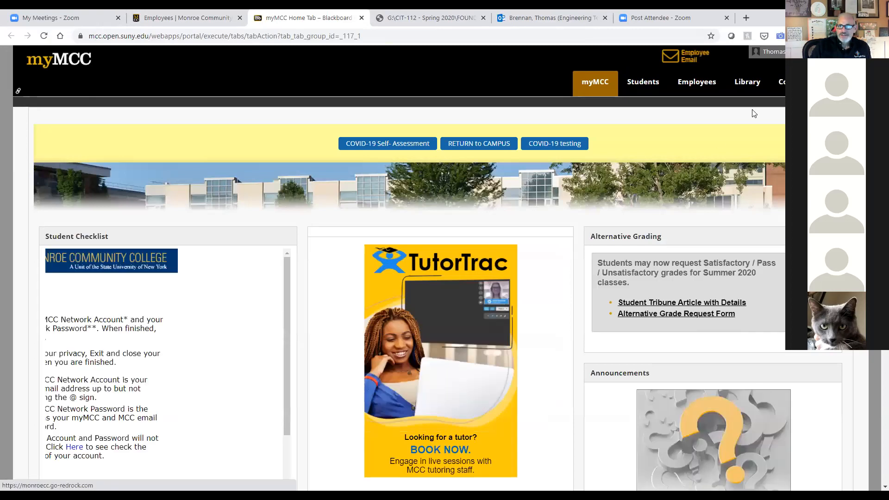
click(756, 54)
click(738, 102)
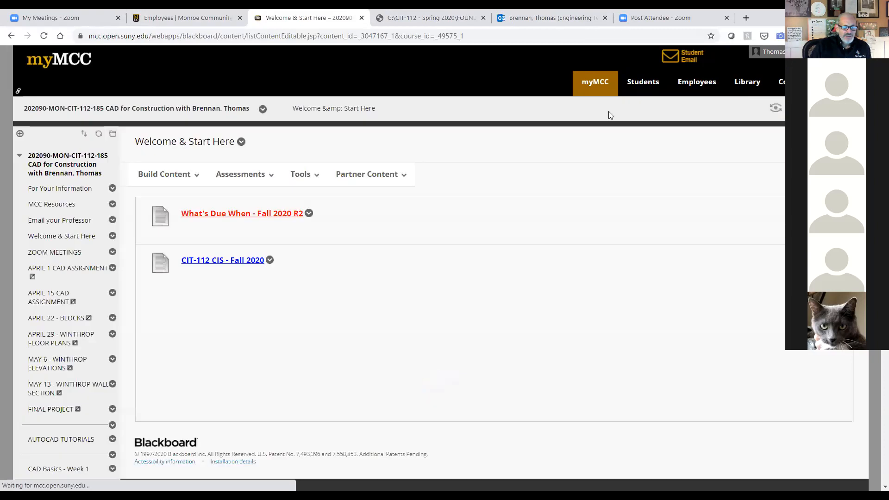
Open the Foundation Plan Assignment (Southfield) - Week 6 page and download FOUNDATION PLAN - SOUTHFIELD TEMPLATE
scroll(66, 391, down, 6)
scroll(67, 398, down, 3)
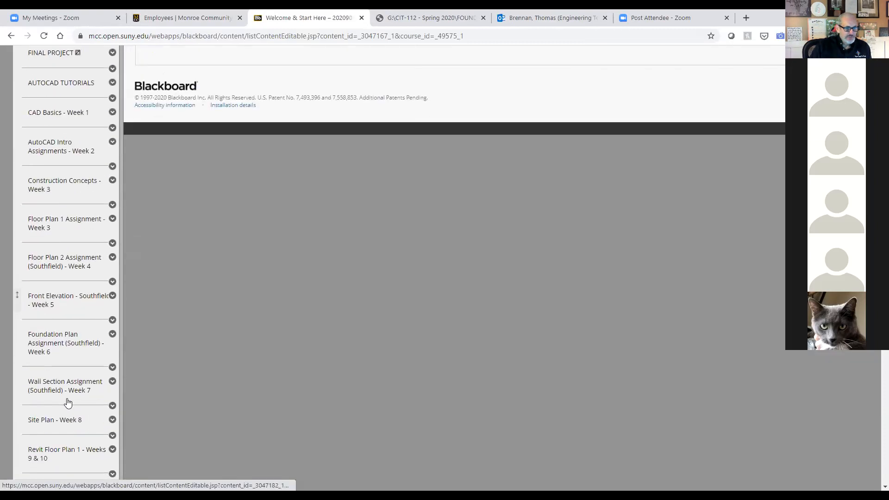
click(66, 349)
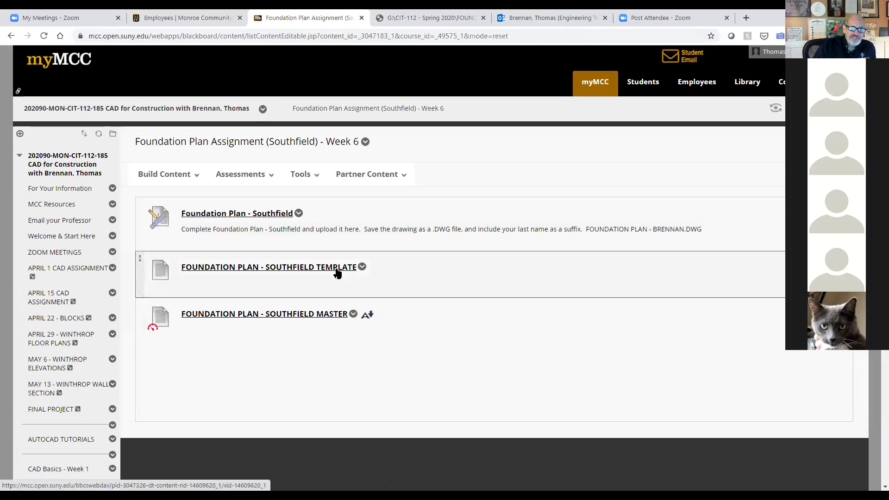
click(337, 273)
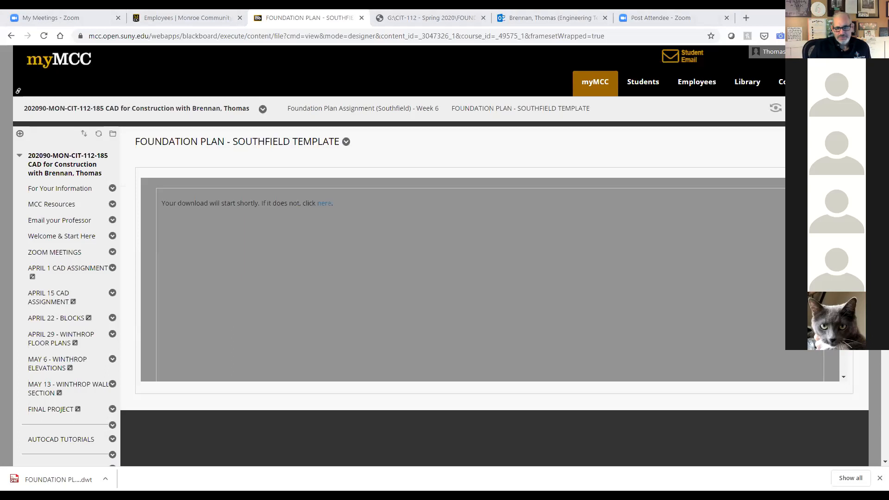
Switch to AutoCAD, create a drawing from FOUNDATION PLAN - SOUTHFIELD MASTER 2020 FINAL.dwt in the Downloads folder, and close it
key(alt+Tab)
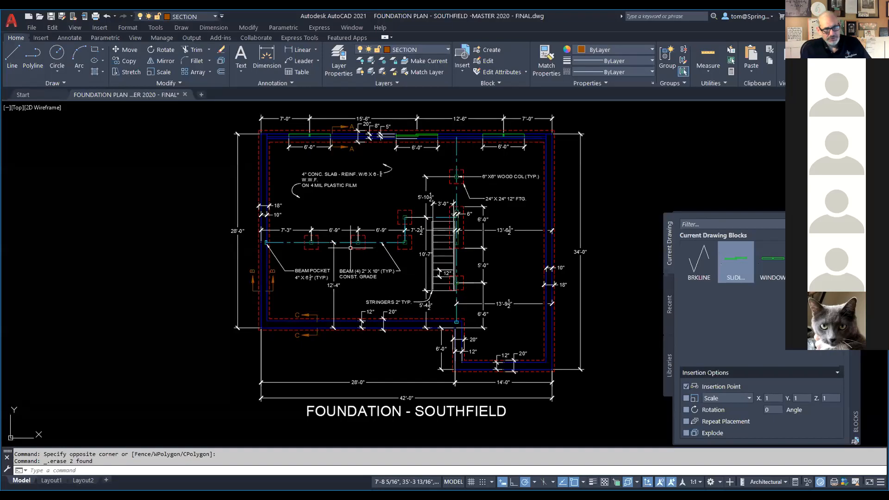
click(11, 20)
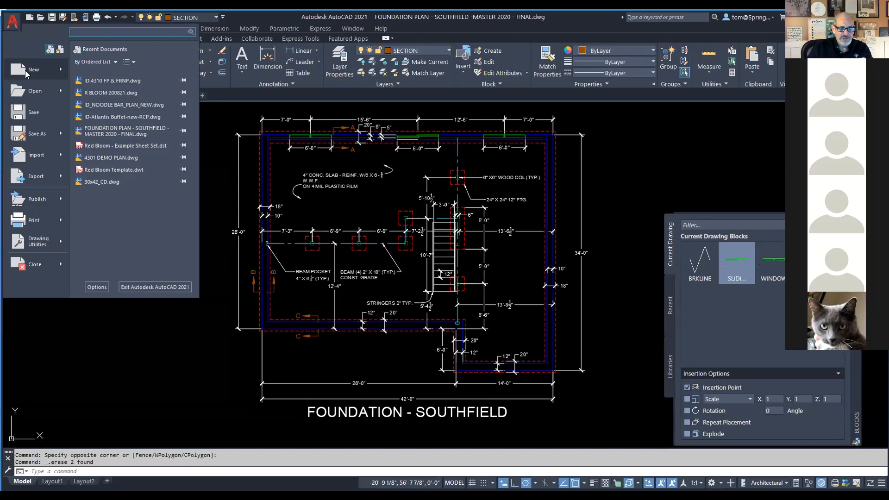
click(26, 71)
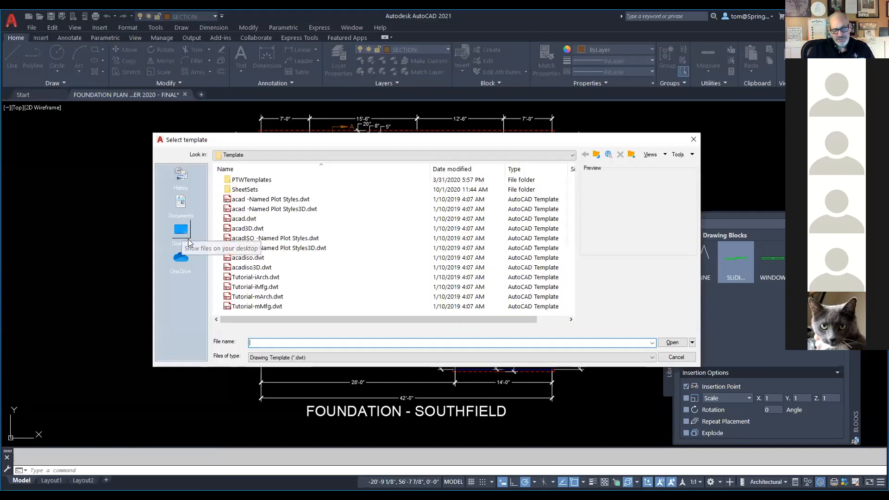
click(572, 155)
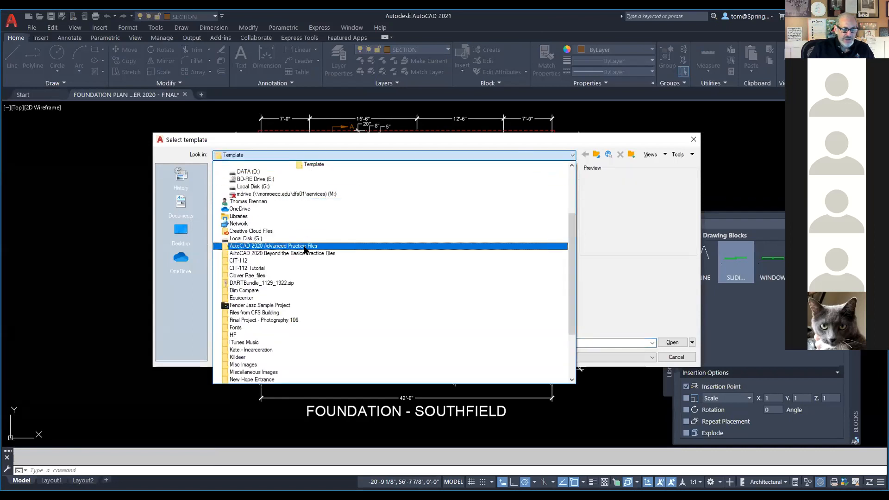
click(280, 201)
double_click(254, 278)
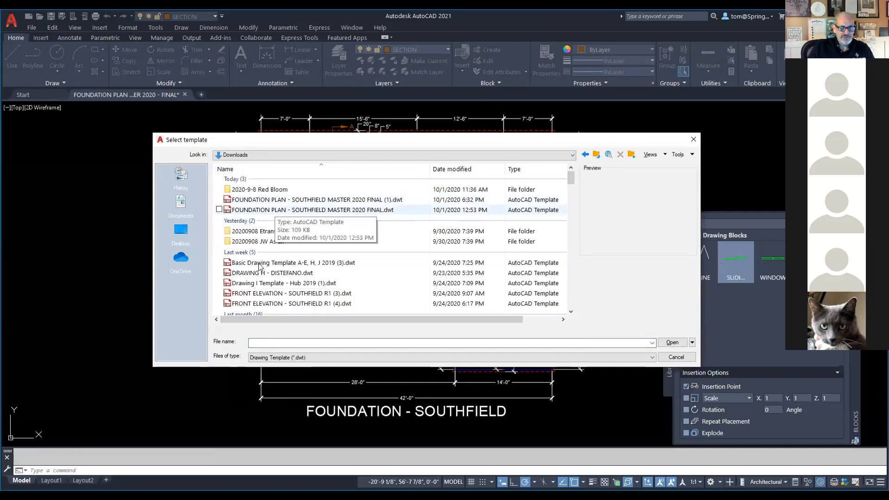
click(277, 210)
key(Return)
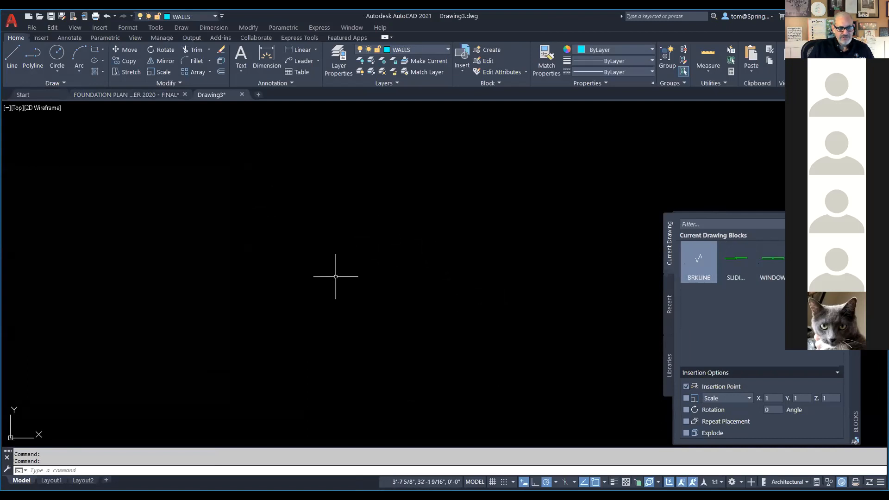
click(242, 94)
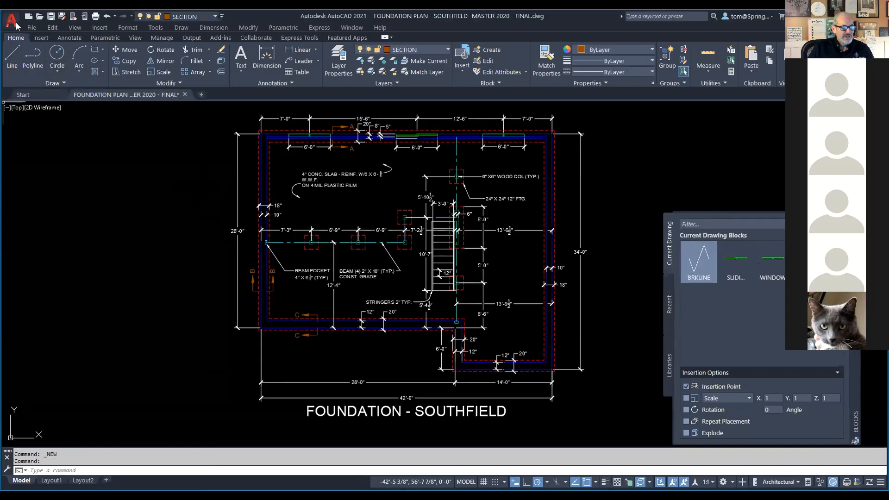
Create a new drawing from the template FOUNDATION PLAN - SOUTHFIELD MASTER 2020 FINAL (1).dwt in the Downloads folder
click(16, 24)
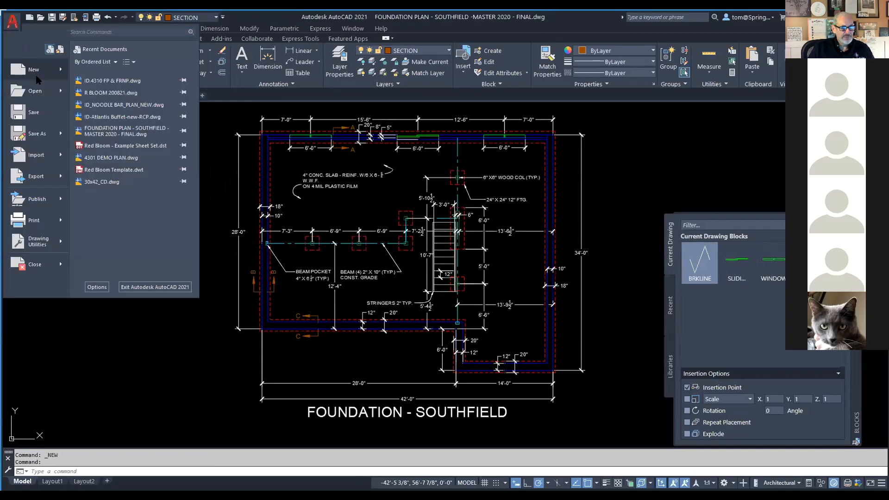
click(36, 74)
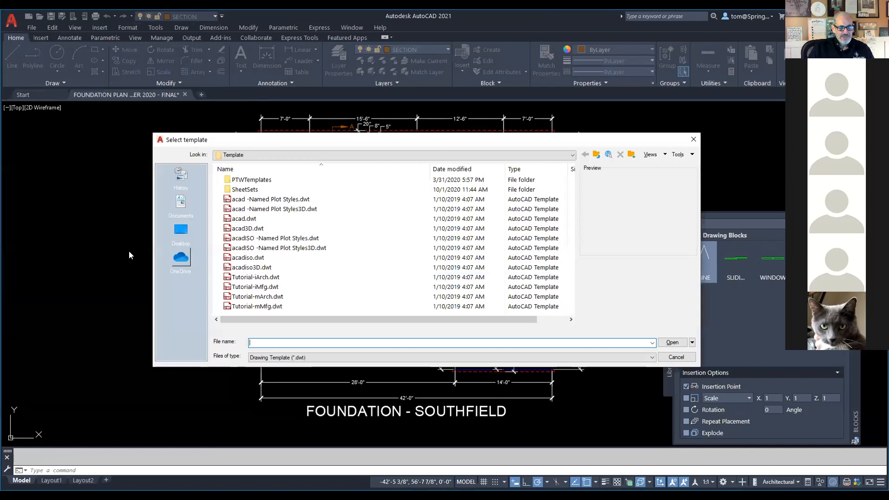
click(573, 158)
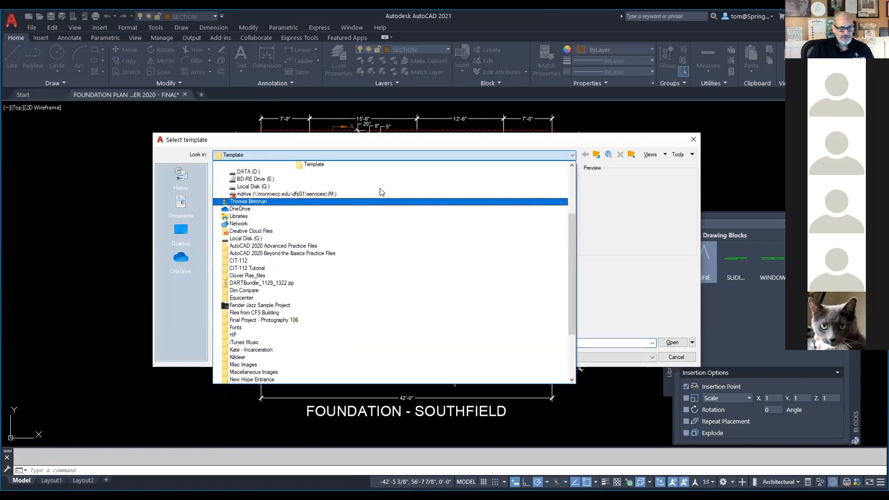
click(380, 192)
double_click(271, 277)
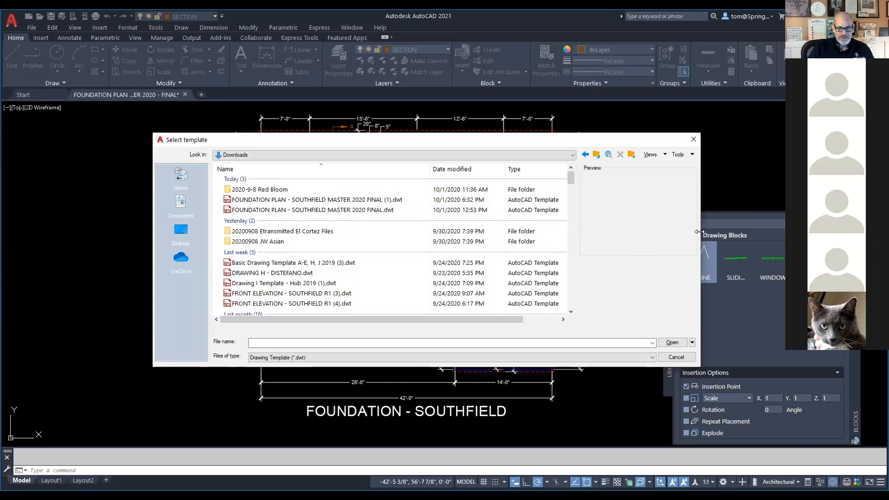
double_click(283, 200)
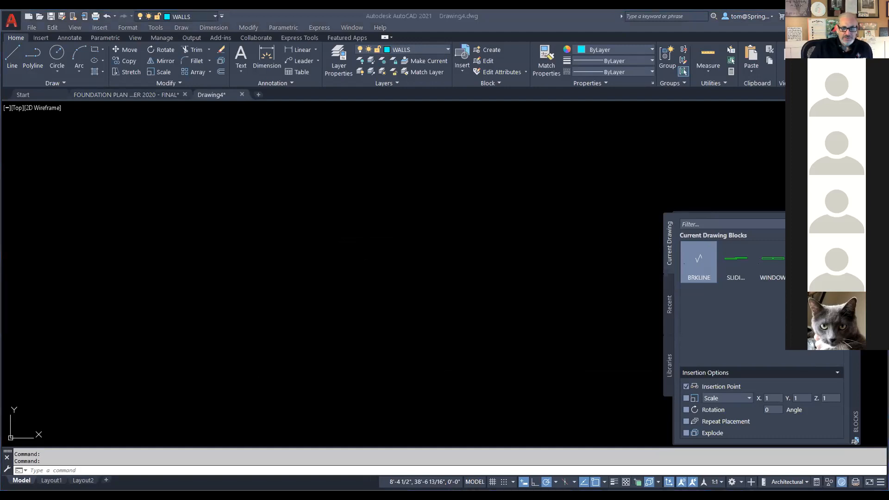
Review the layers supplied in the new template-based drawing, and close that drawing
click(446, 50)
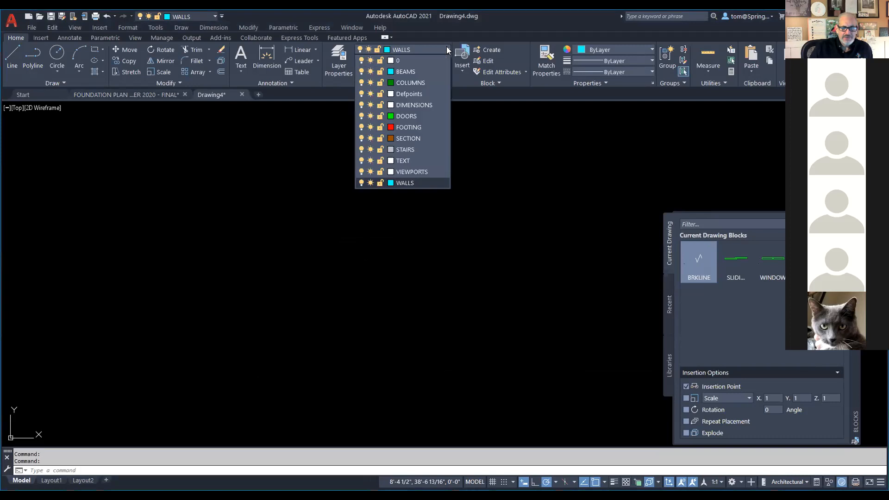
click(447, 50)
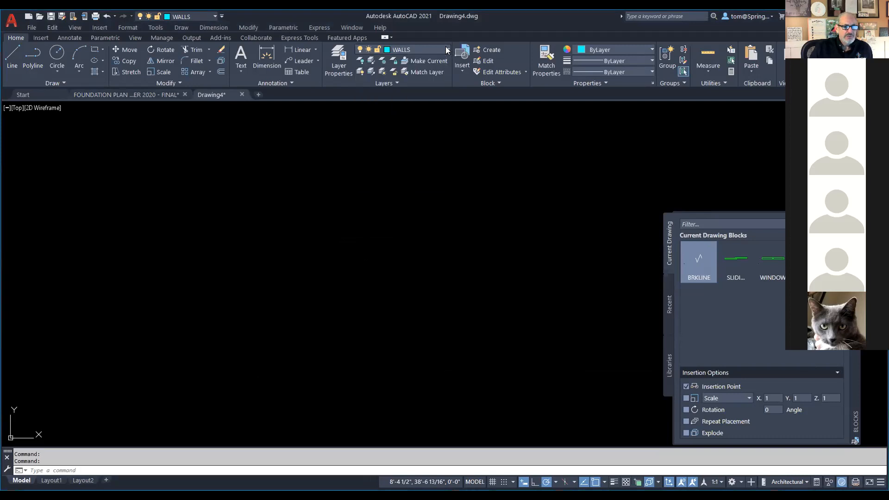
click(241, 95)
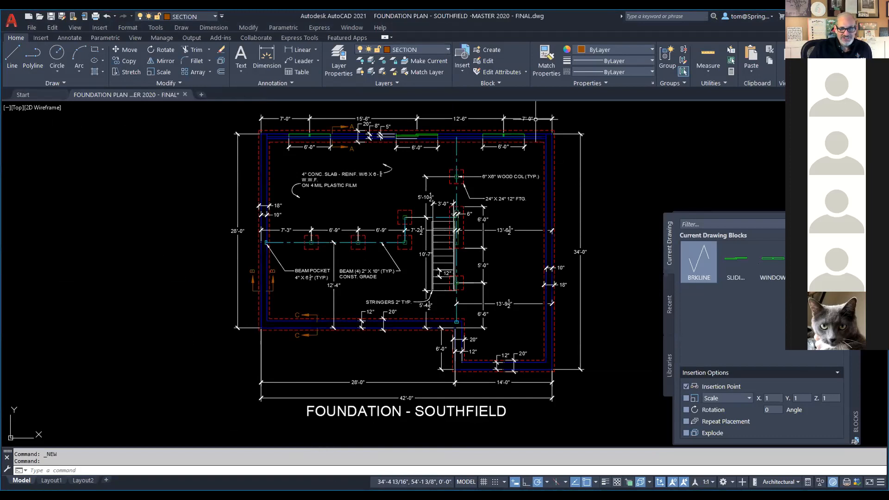
Switch to the browser, open the Foundation Plan Assignment (Southfield) - Week 6 page, and download FOUNDATION PLAN - SOUTHFIELD TEMPLATE again
key(alt+Tab)
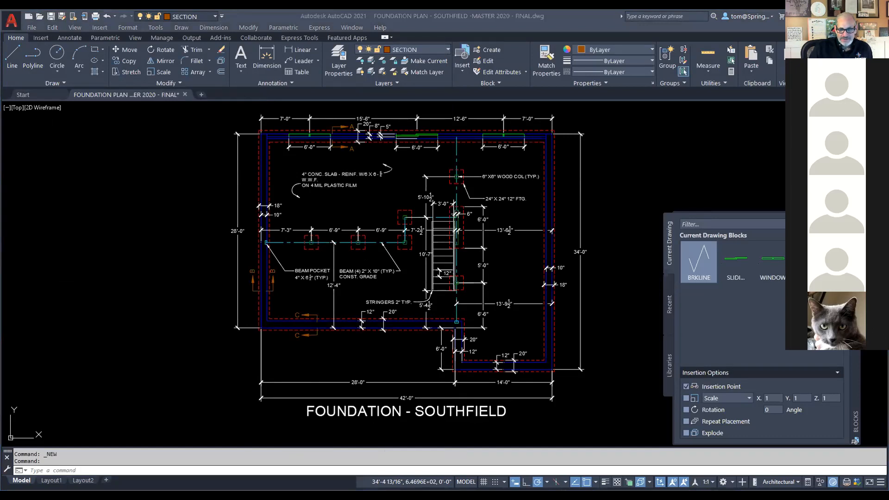
key(alt+Tab)
scroll(51, 407, down, 7)
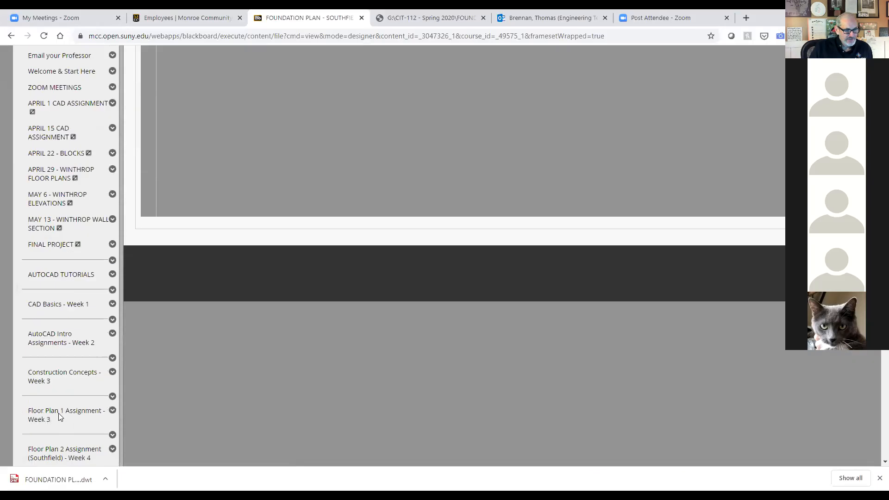
scroll(46, 402, down, 1)
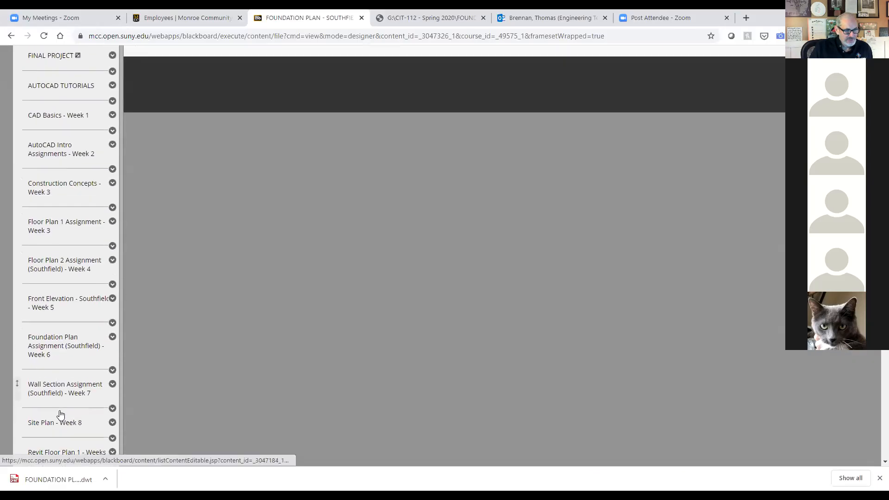
click(63, 350)
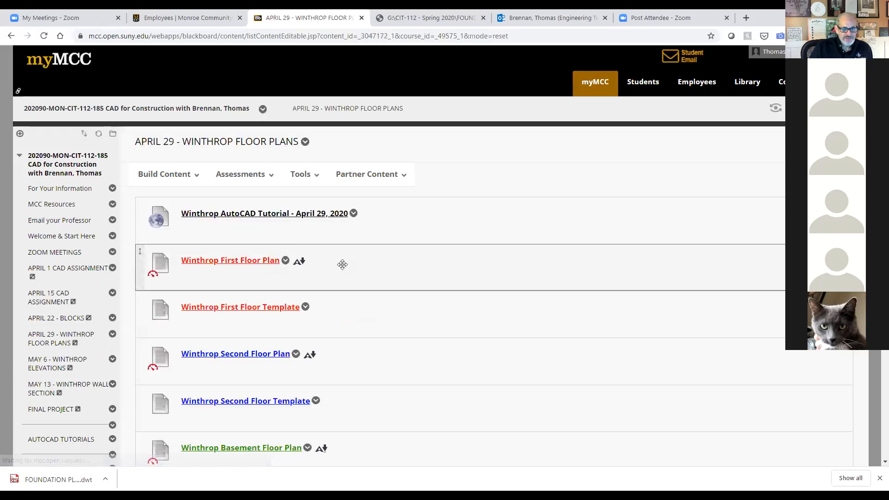
click(12, 36)
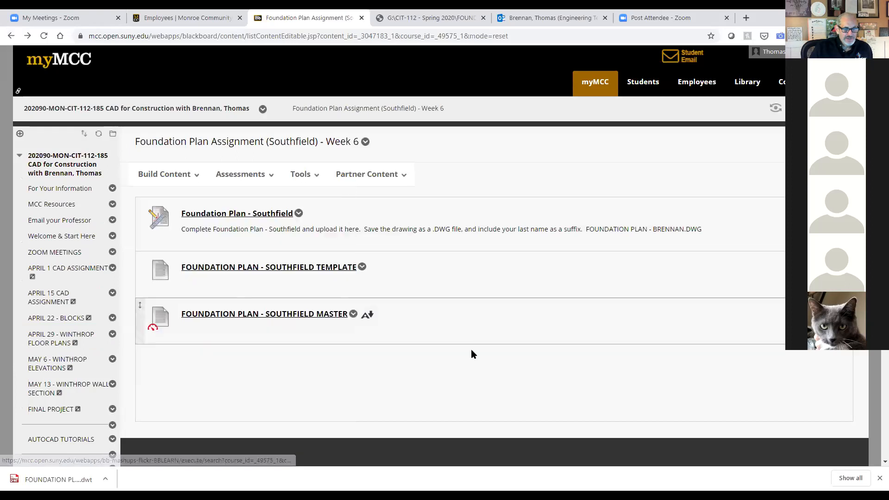
click(352, 268)
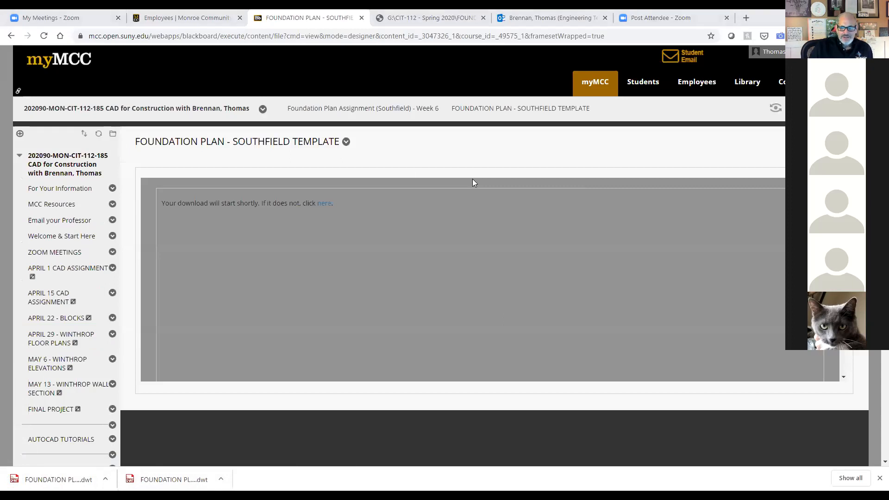
Switch to AutoCAD and create a new drawing from FOUNDATION PLAN - SOUTHFIELD MASTER 2020 FINAL (1).dwt in the user's Downloads folder
key(alt+Tab)
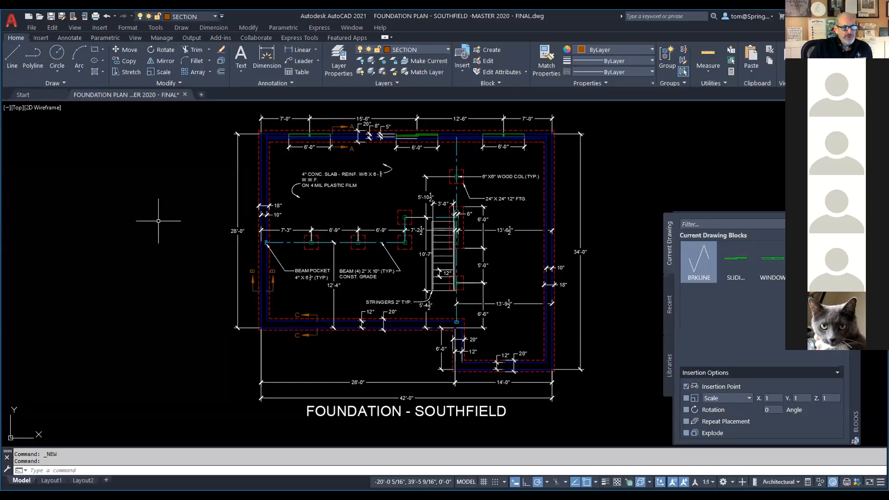
click(14, 22)
mouse_move(31, 80)
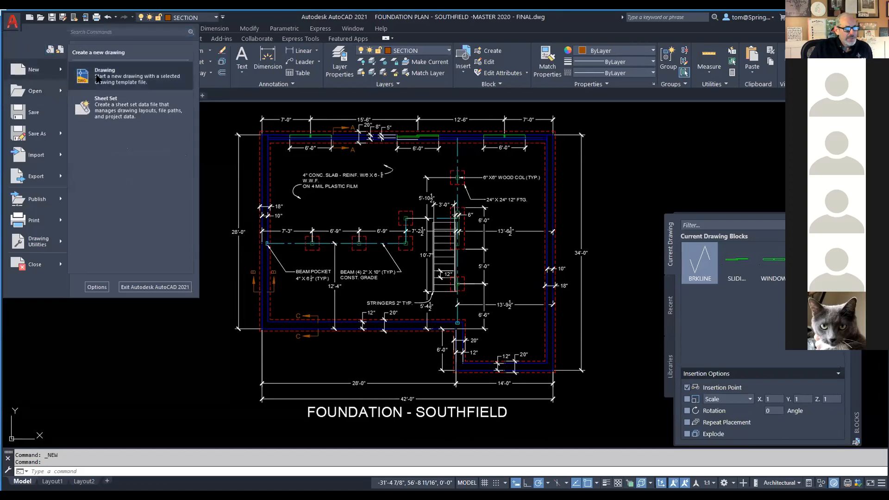
click(97, 78)
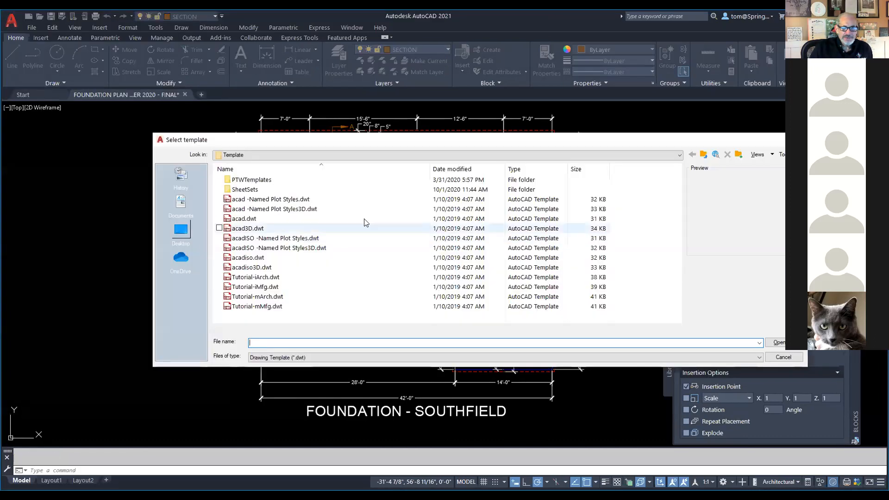
click(680, 155)
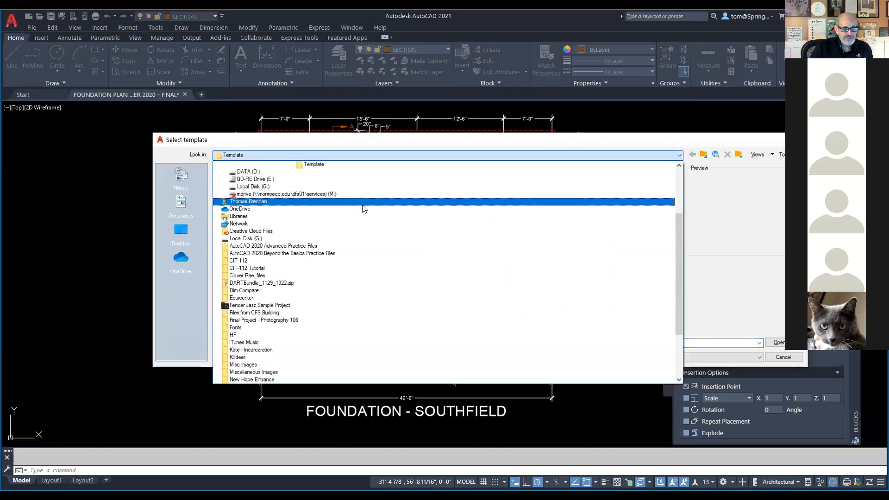
click(301, 202)
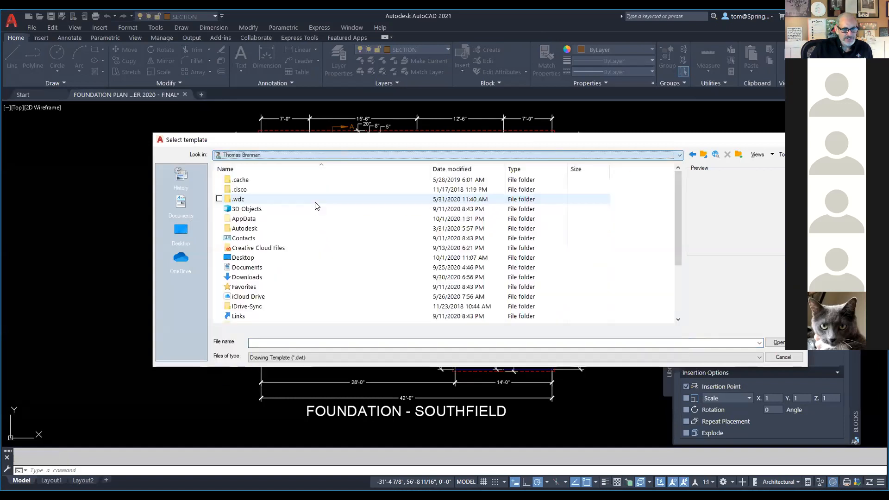
double_click(273, 277)
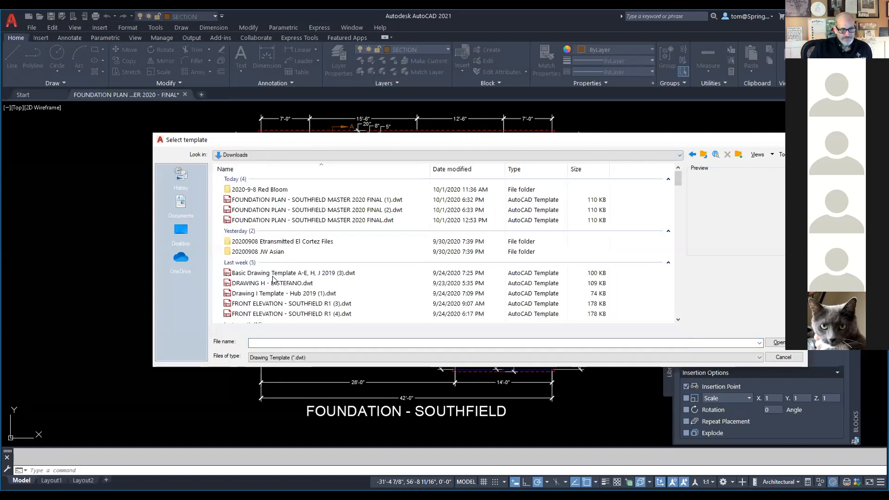
click(332, 201)
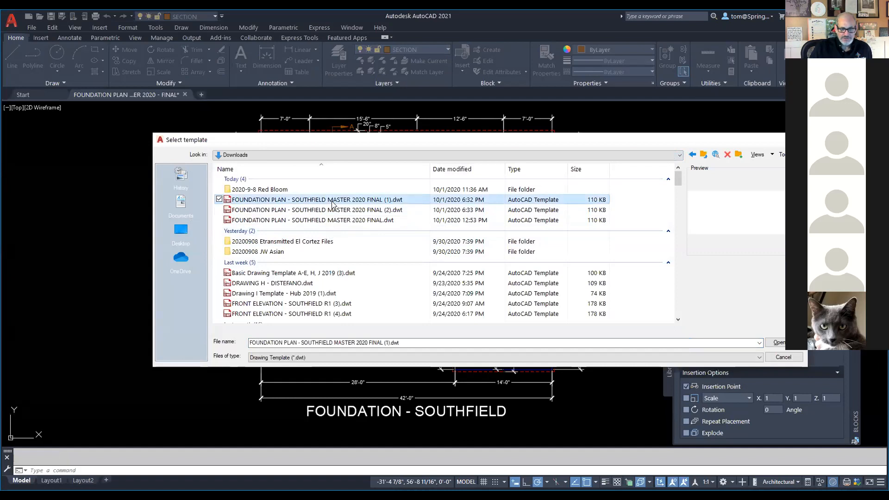
double_click(332, 202)
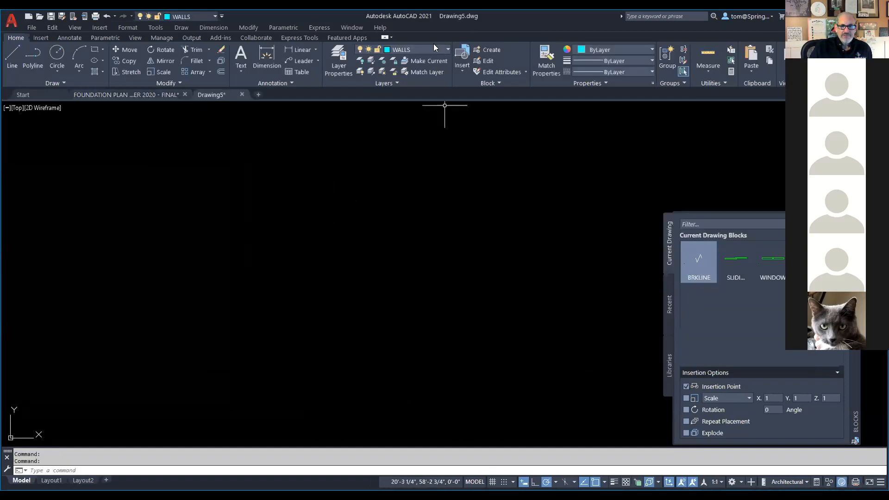
Review the template's layer list and change the WALLS layer's color to index color 142
click(447, 50)
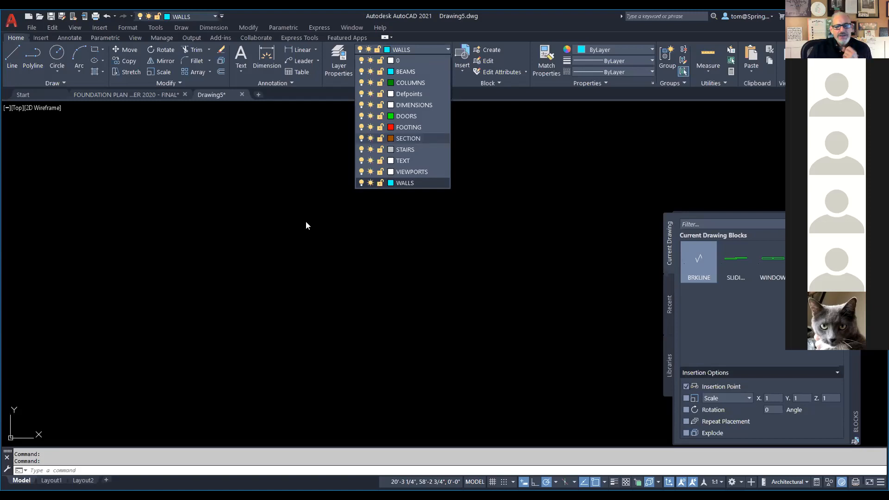
click(283, 274)
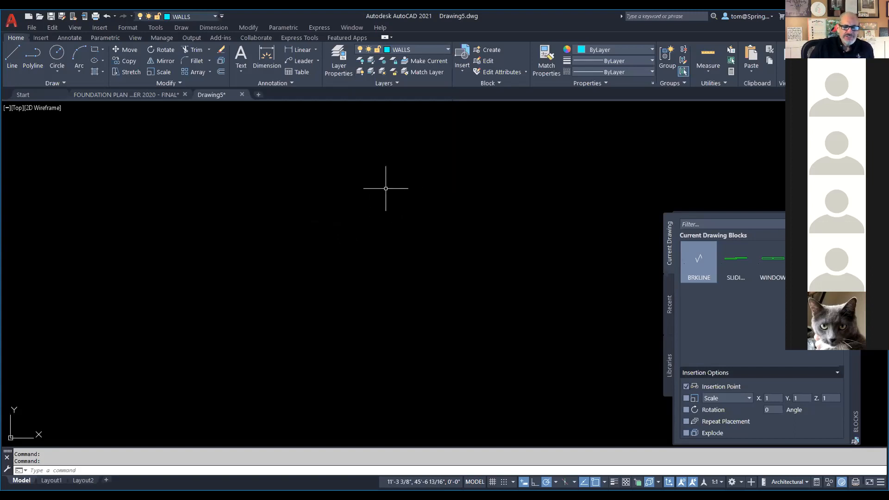
click(338, 63)
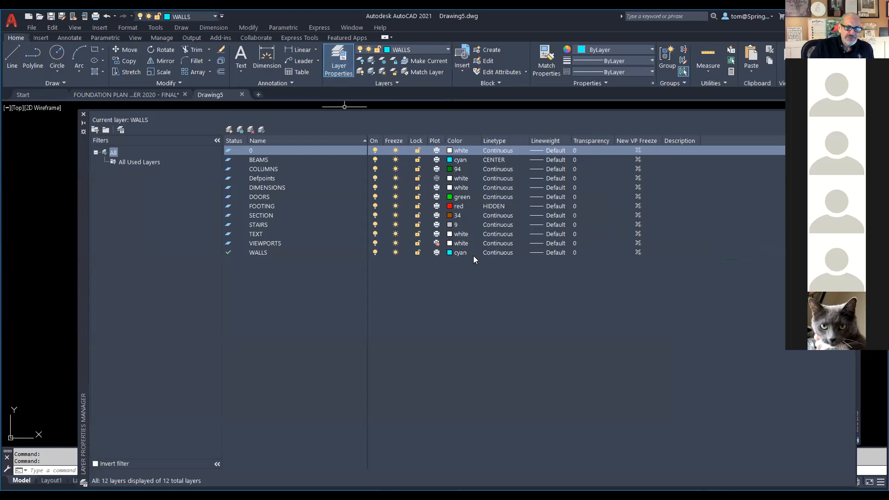
click(449, 252)
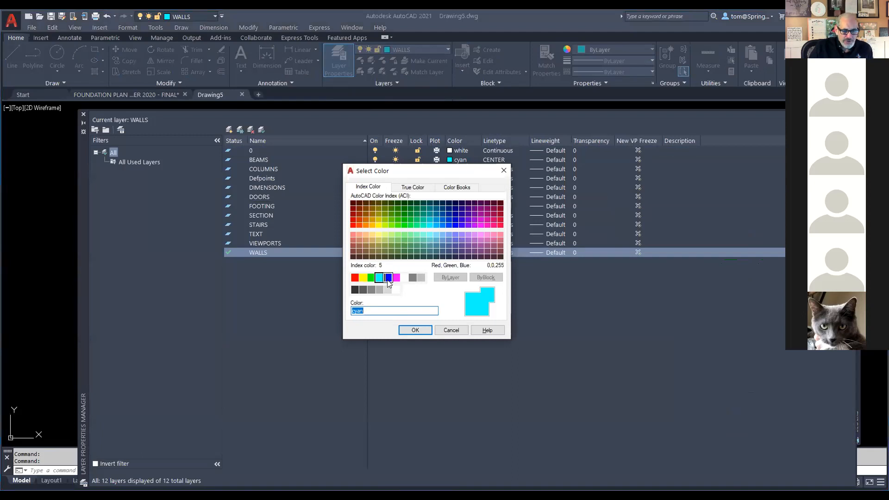
click(434, 225)
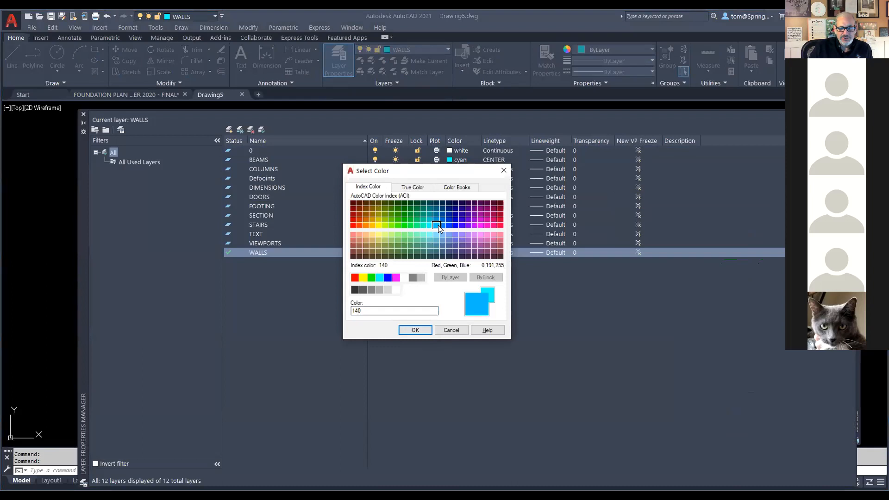
click(436, 219)
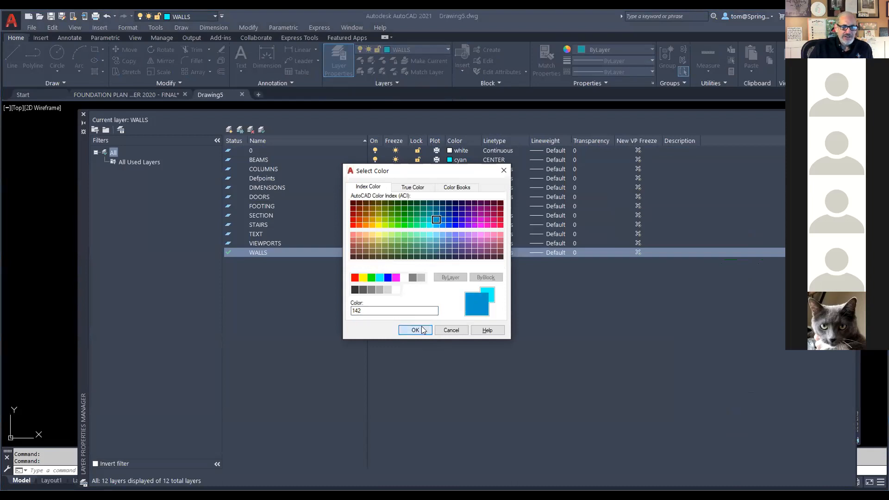
click(415, 330)
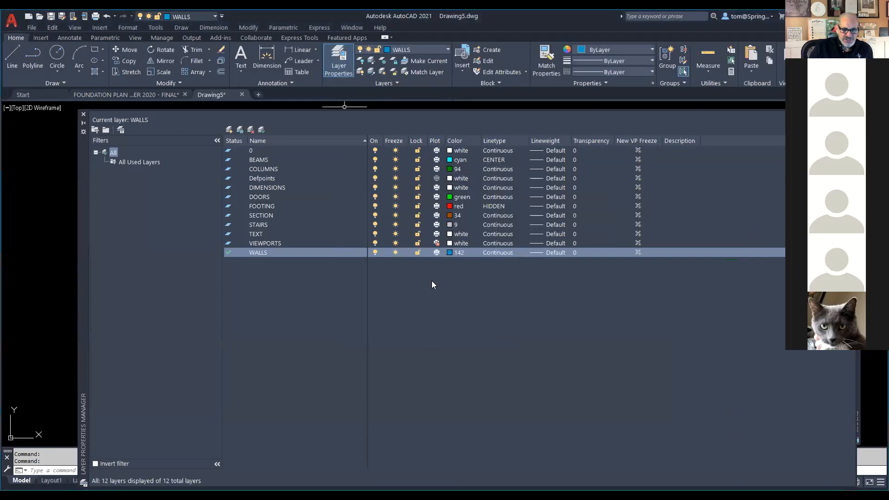
click(84, 115)
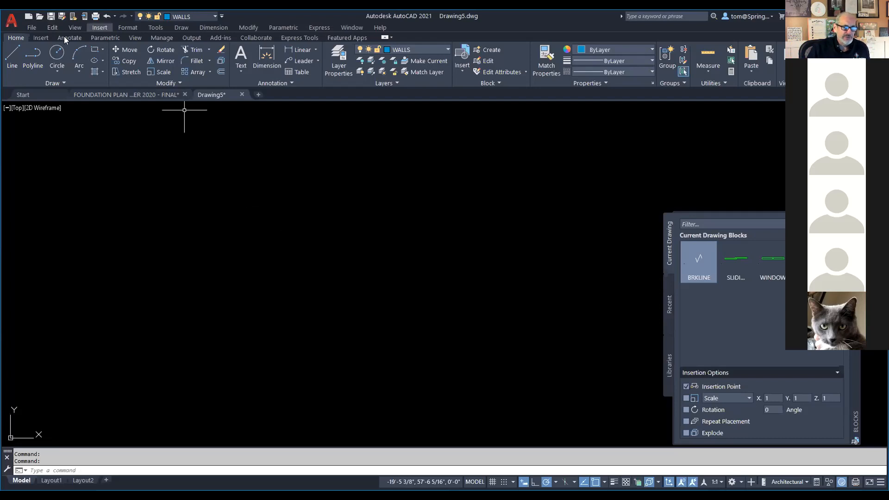
Start the foundation's exterior outline on the WALLS layer with a 42' line to the right and a 34' line straight down
click(16, 56)
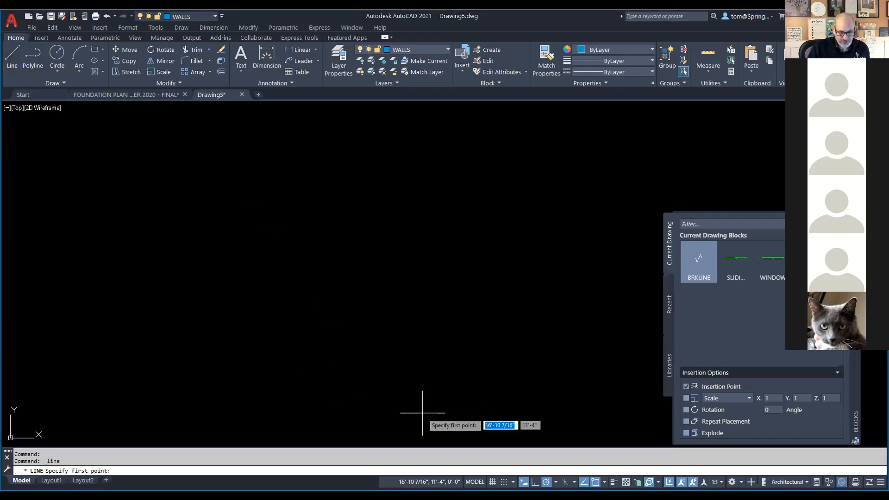
click(142, 195)
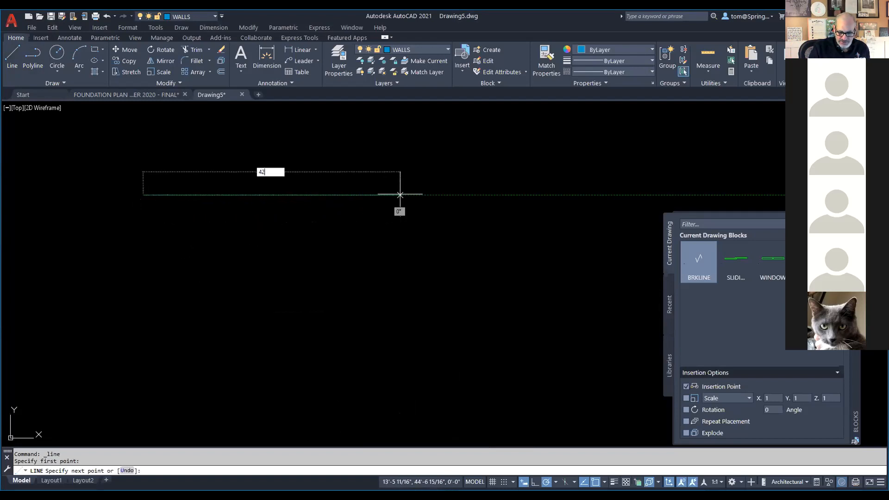
text(42')
key(Return)
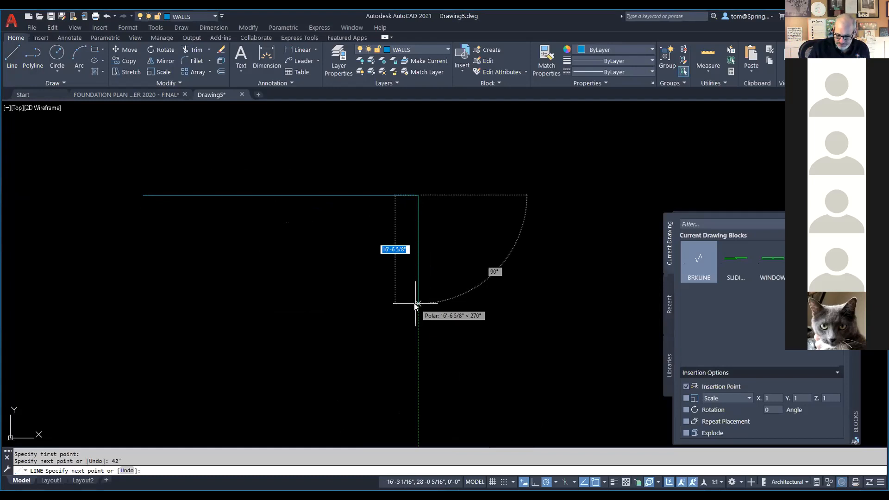
text(35)
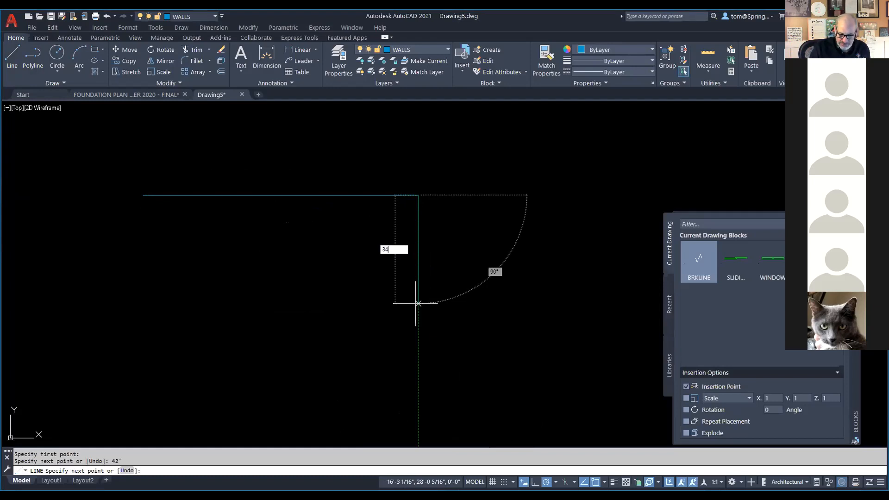
text(')
key(Return)
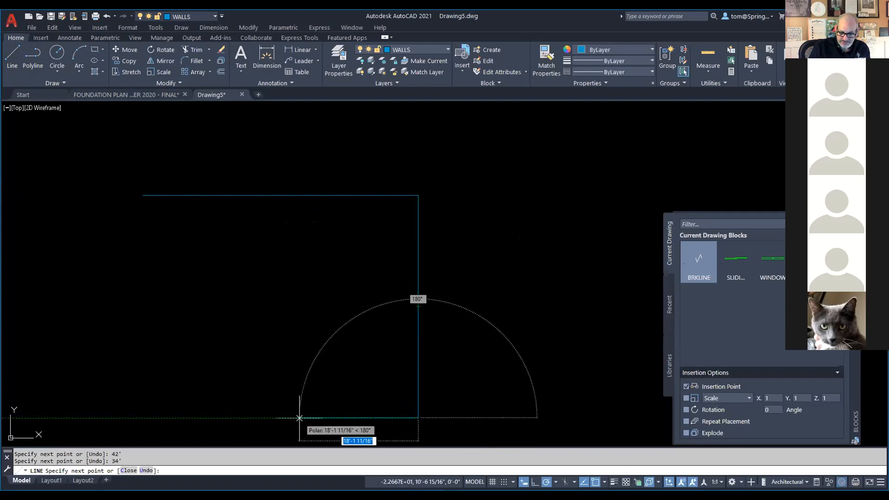
Continue the foundation outline 14' to the left, 6' up and 28' to the left, and close it to the starting point
text(14')
key(Return)
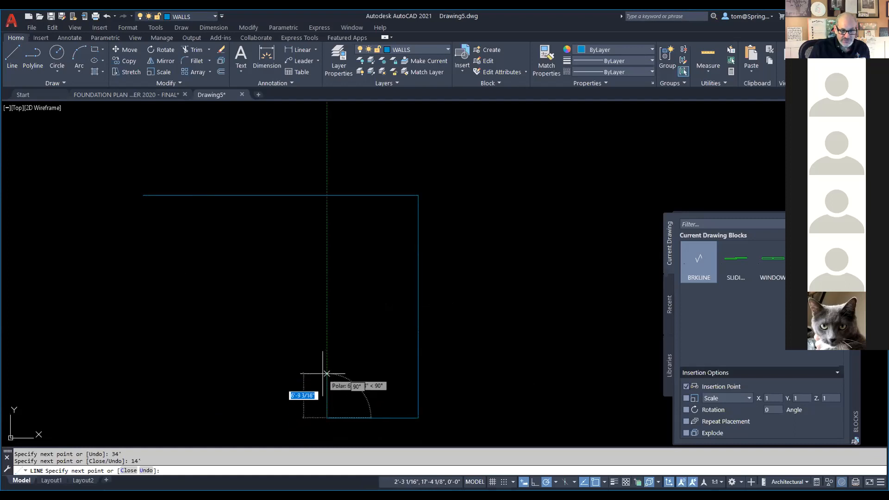
text(6)
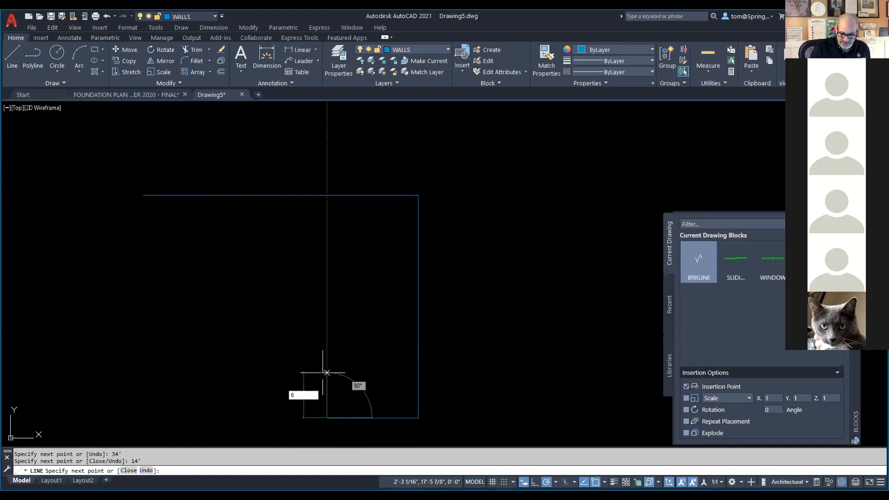
key(Return)
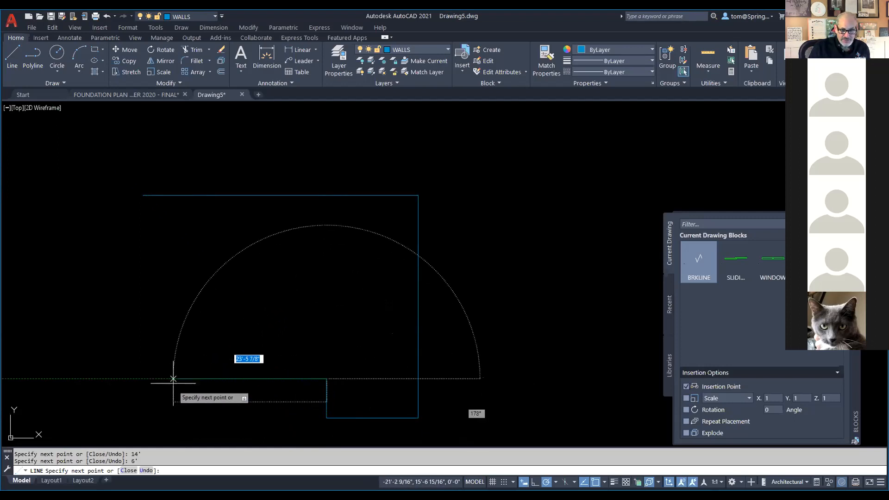
text(28')
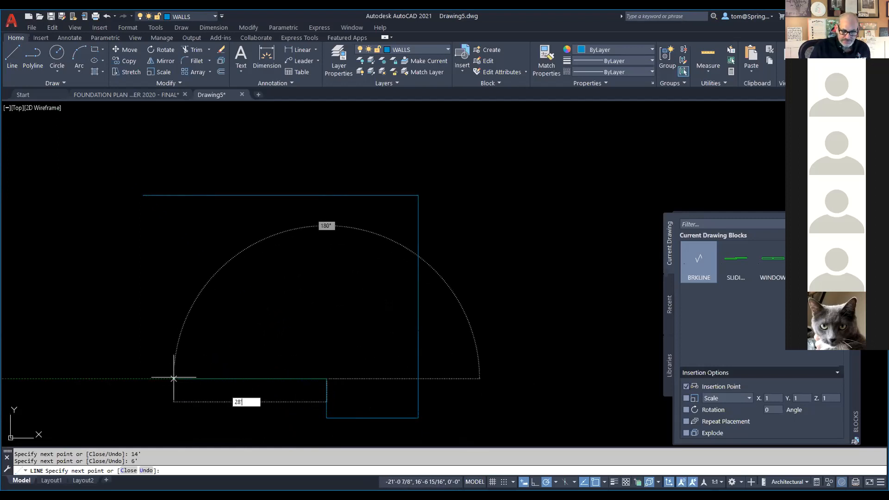
key(Return)
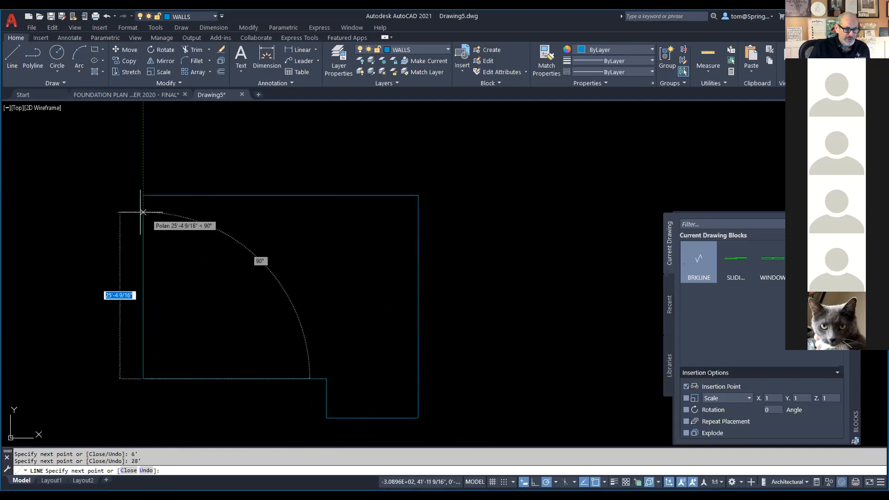
right_click(143, 215)
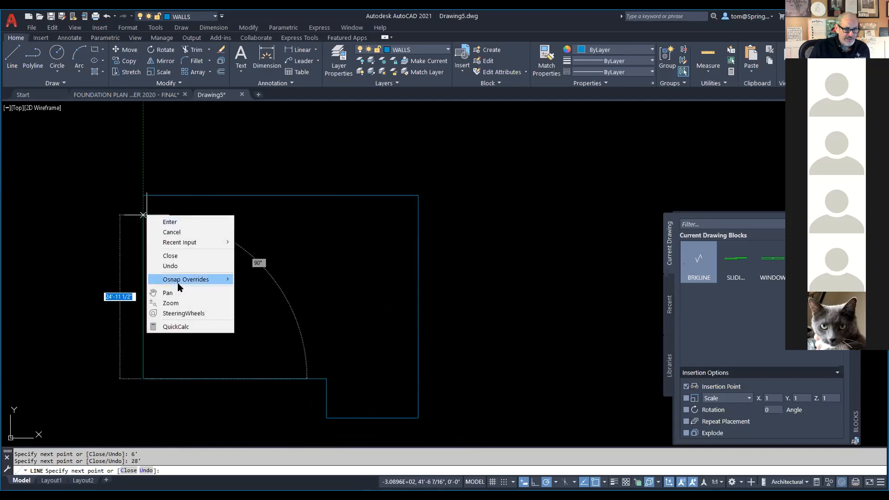
click(183, 256)
middle_drag(290, 290, 338, 262)
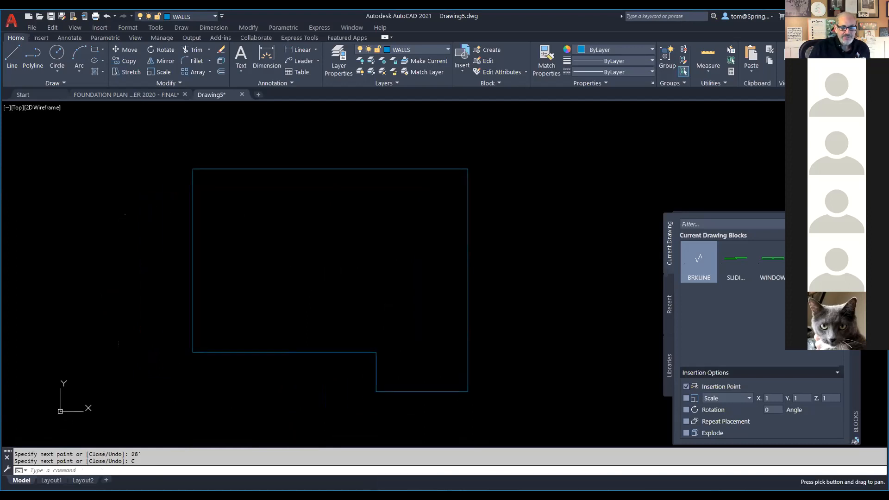
Make the dimension layer current and place a linear dimension above the top exterior wall of the foundation outline
click(447, 49)
click(422, 104)
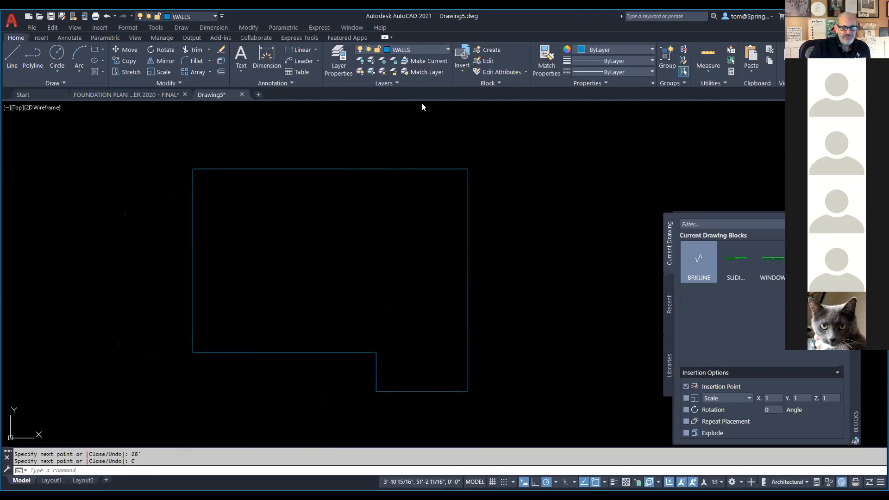
click(299, 50)
key(Return)
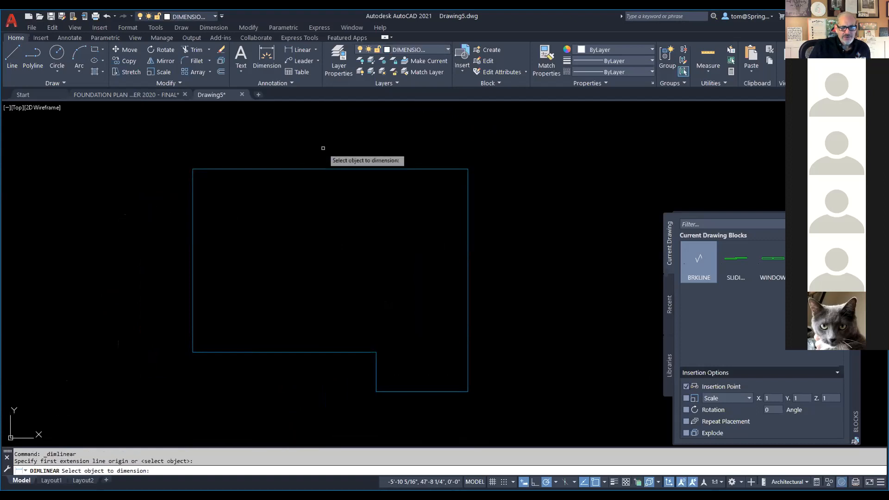
click(328, 170)
click(330, 142)
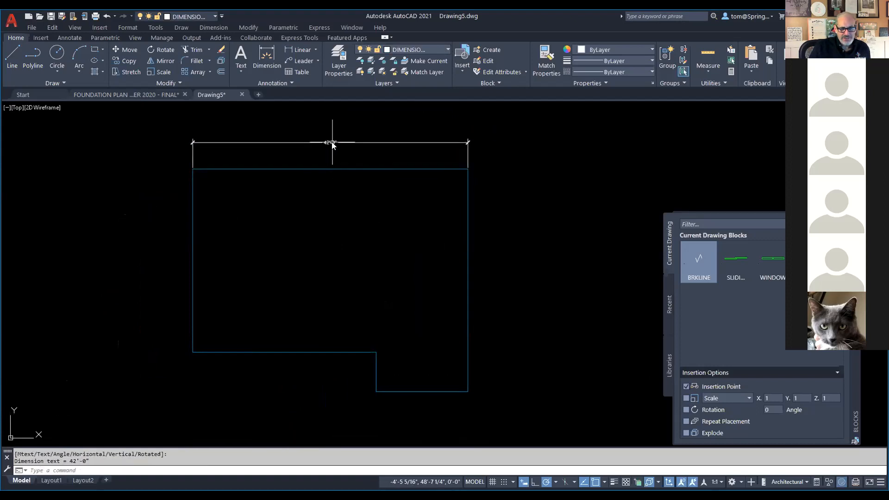
Add a linear dimension for the full-height right exterior wall, placed outside the outline
right_click(506, 208)
click(510, 211)
key(Return)
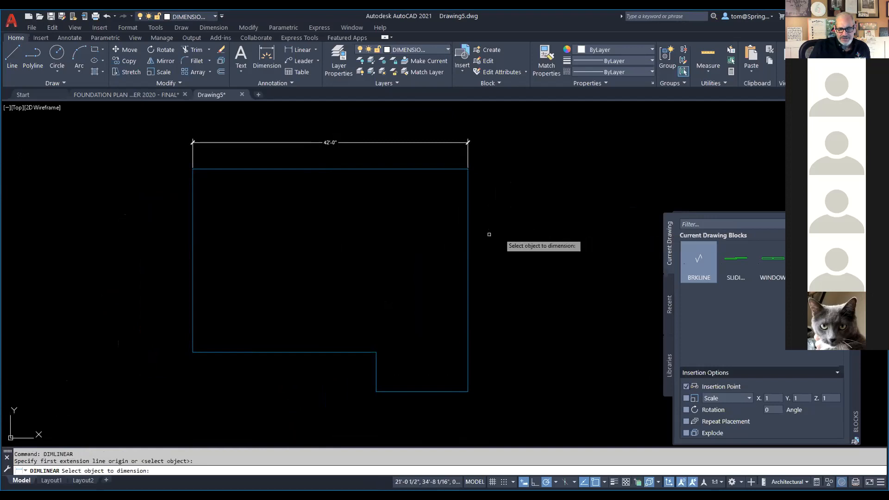
click(467, 264)
click(514, 280)
Add a linear dimension below the short bottom wall at the lower right of the outline
right_click(570, 362)
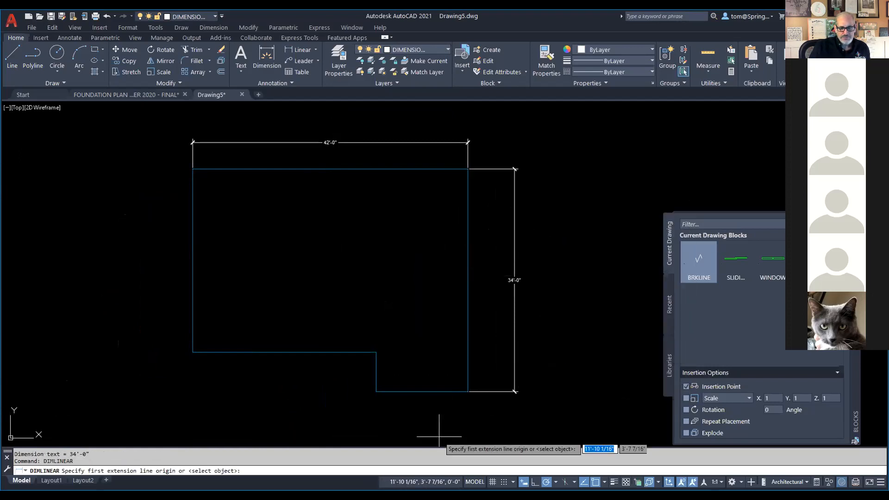
click(611, 197)
key(Return)
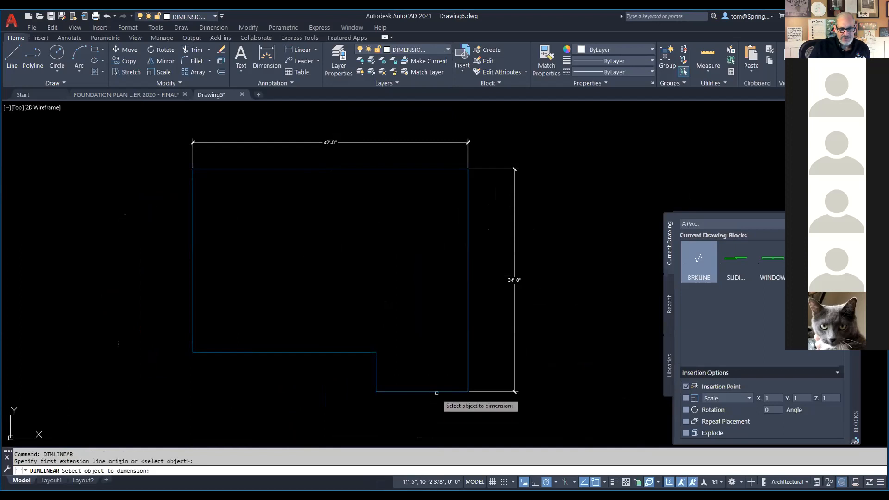
click(437, 391)
click(425, 412)
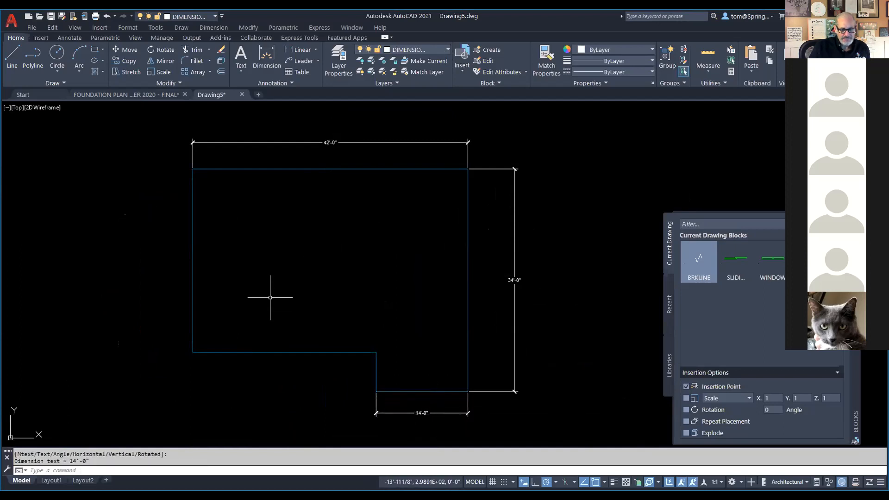
Dimension the long lower-left wall, with its dimension line aligned with the neighbouring one below the short bottom wall
right_click(271, 299)
click(306, 305)
key(Return)
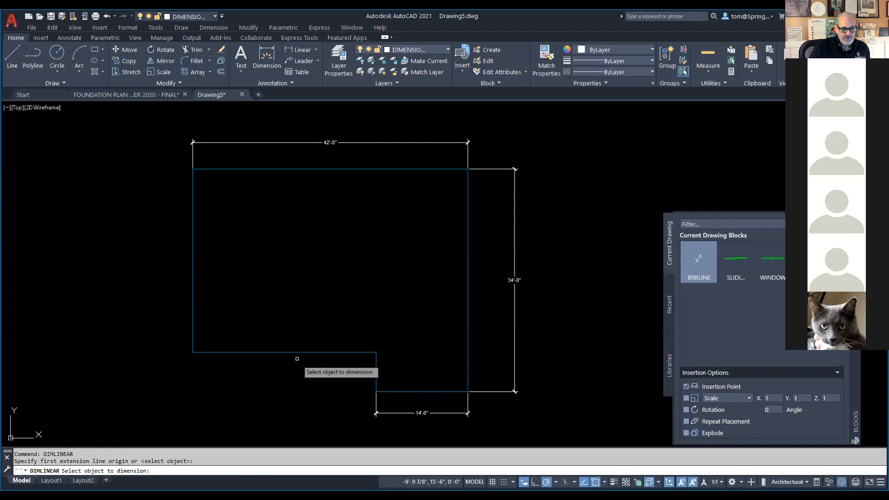
click(300, 353)
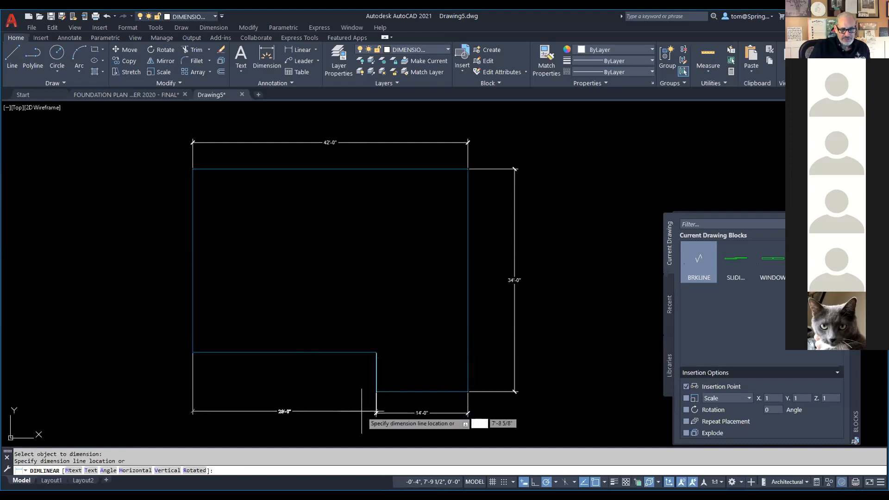
click(377, 413)
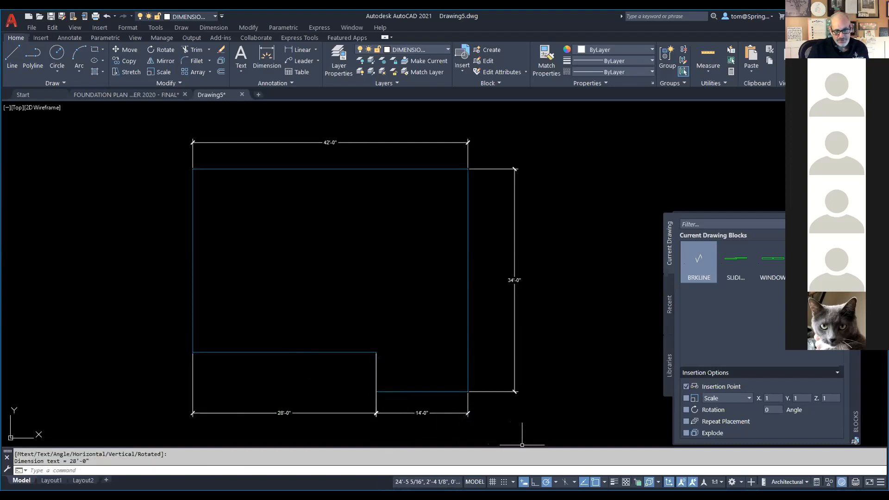
Offset the lower-left wall and the lower-right bottom wall 12" toward the inside of the foundation
middle_drag(564, 356, 590, 347)
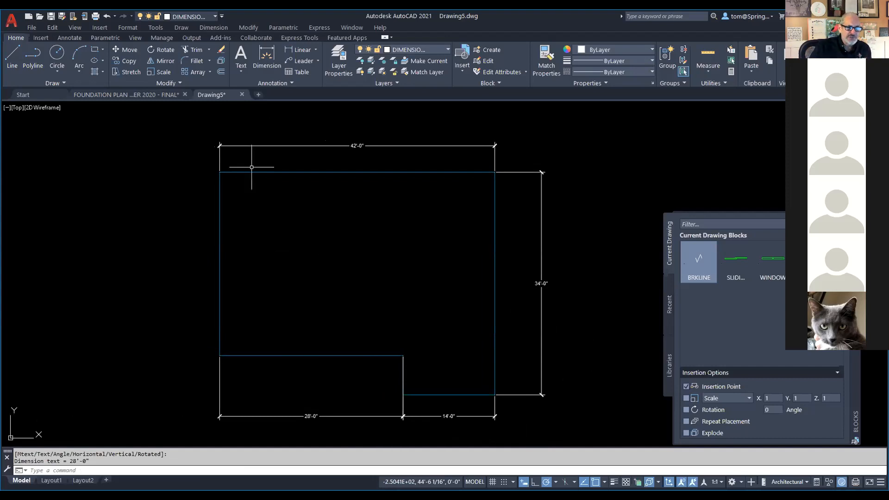
click(221, 73)
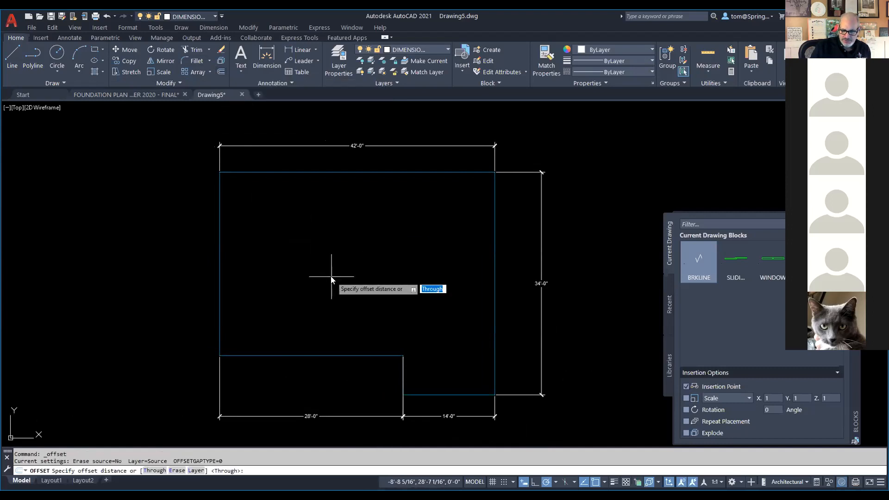
text(12)
key(Return)
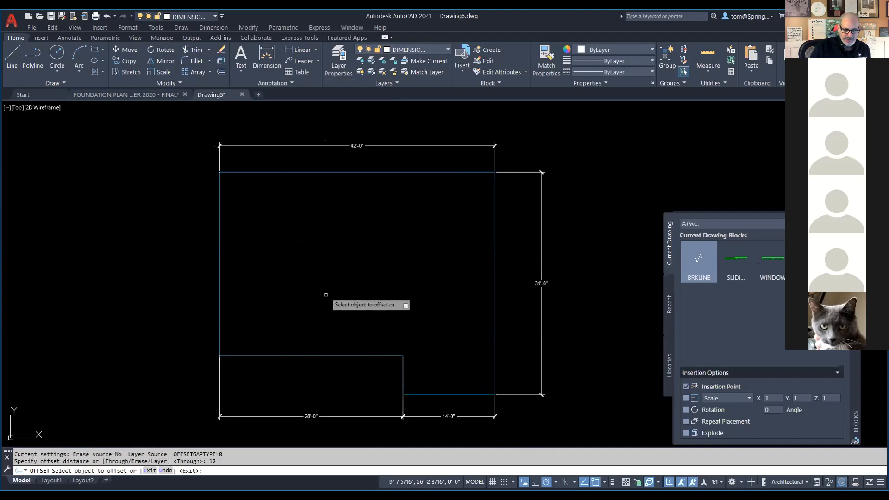
click(335, 356)
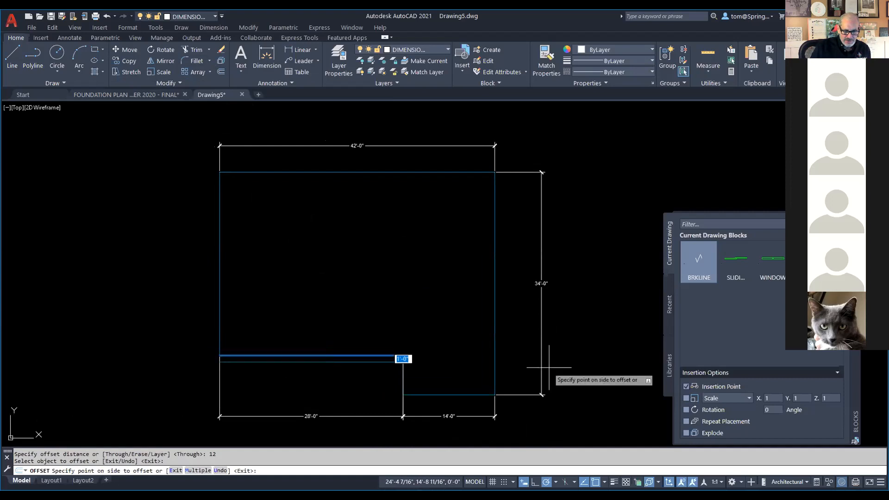
click(384, 322)
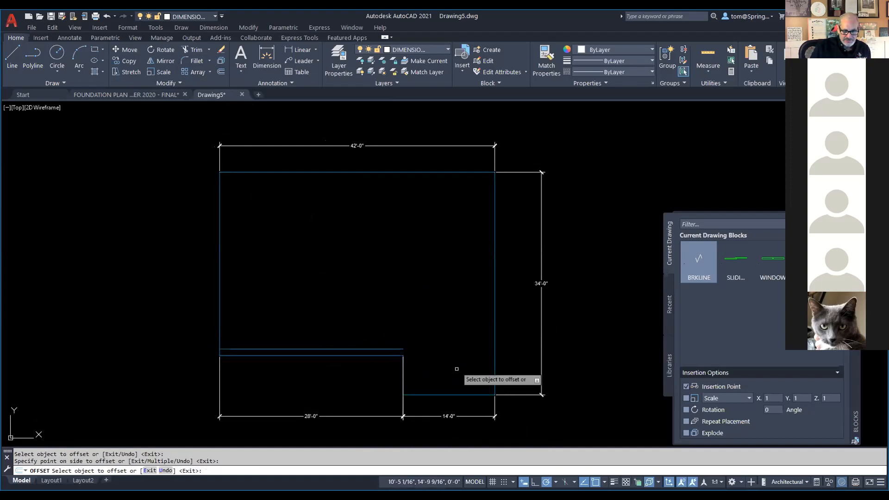
click(442, 395)
click(420, 363)
Offset the short vertical jog wall between the two bottom walls 12" to the inside and end the Offset command
click(402, 365)
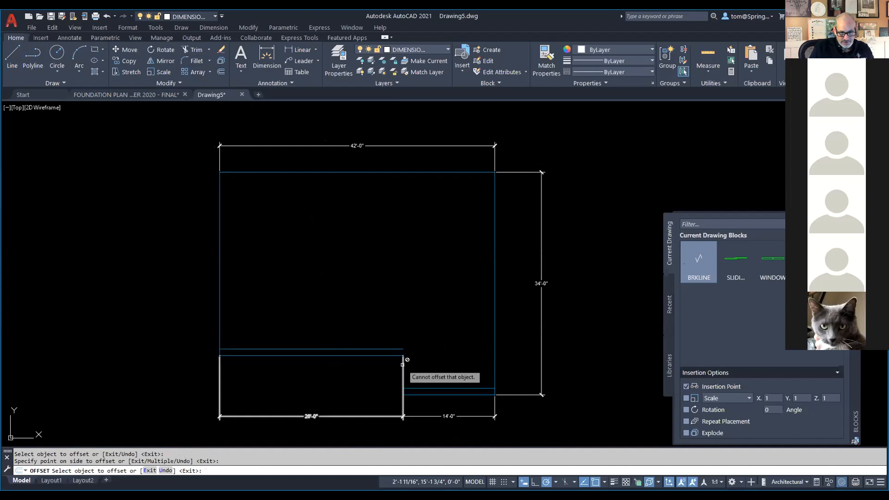
scroll(402, 364, up, 6)
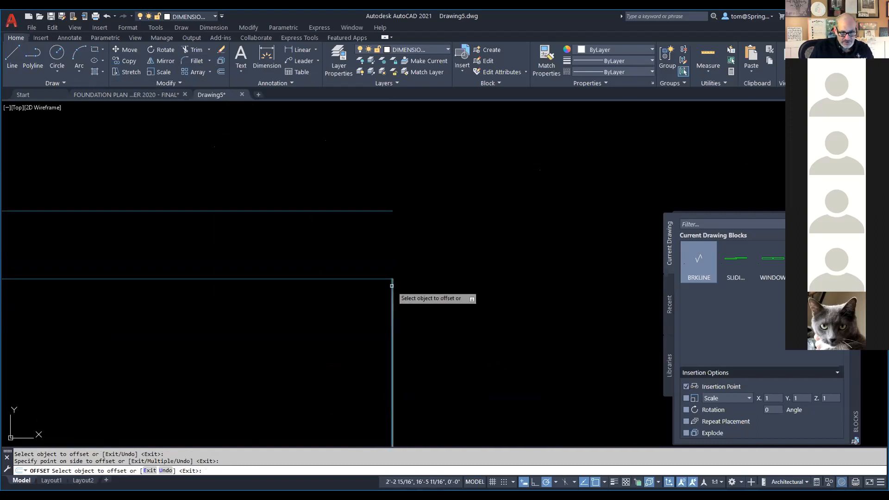
click(391, 285)
click(460, 299)
key(Escape)
scroll(503, 303, down, 4)
scroll(502, 303, down, 3)
scroll(476, 297, up, 3)
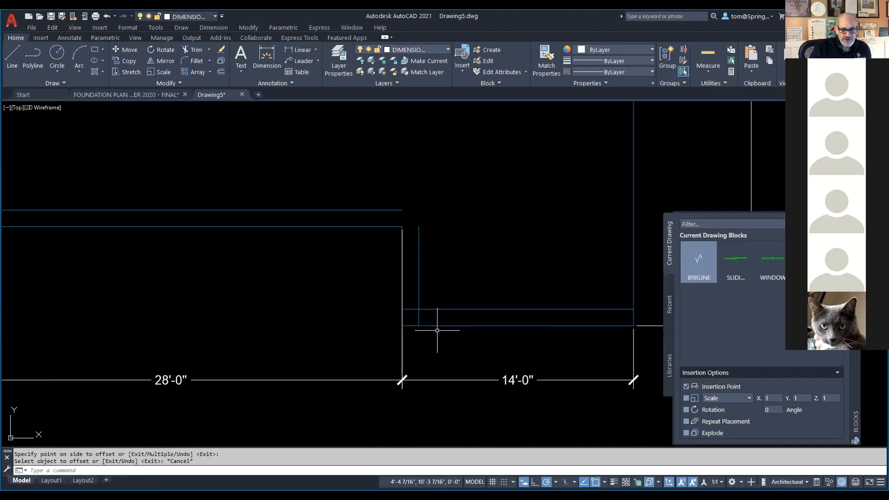
Offset the left and right exterior walls 10" toward the inside of the foundation
scroll(481, 282, down, 4)
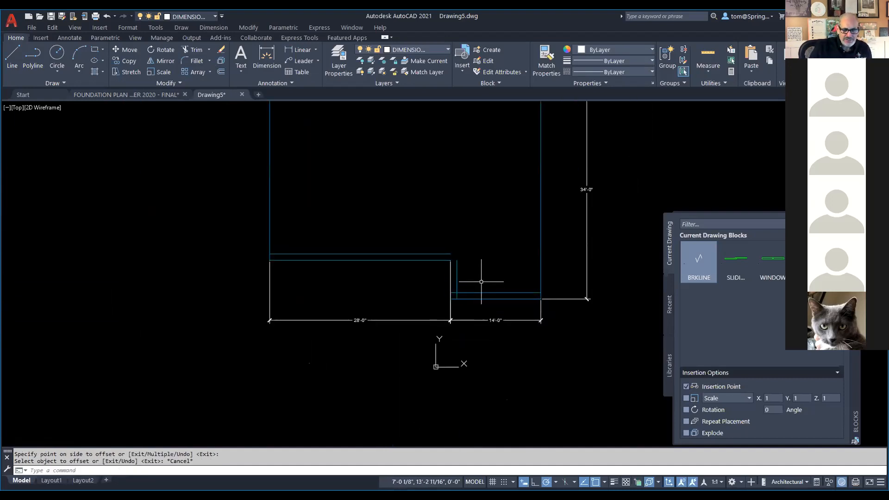
scroll(487, 269, down, 2)
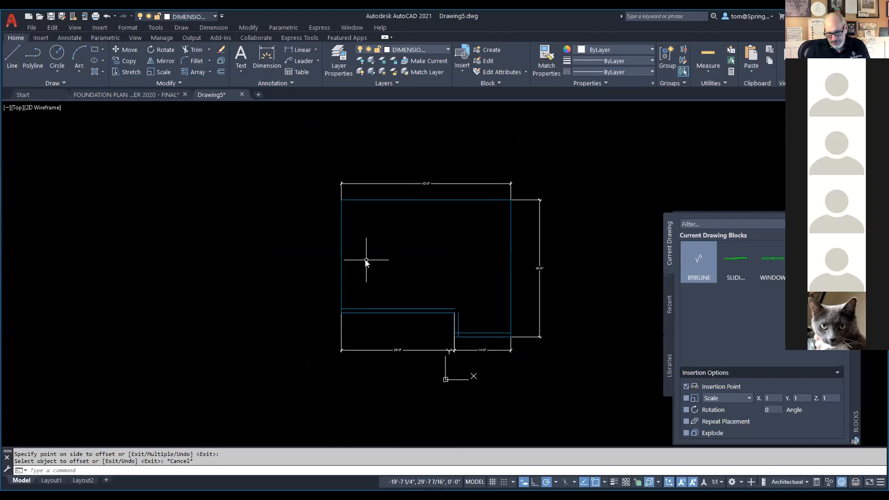
key(Return)
text(10)
key(Return)
click(343, 285)
click(355, 287)
click(510, 268)
click(490, 268)
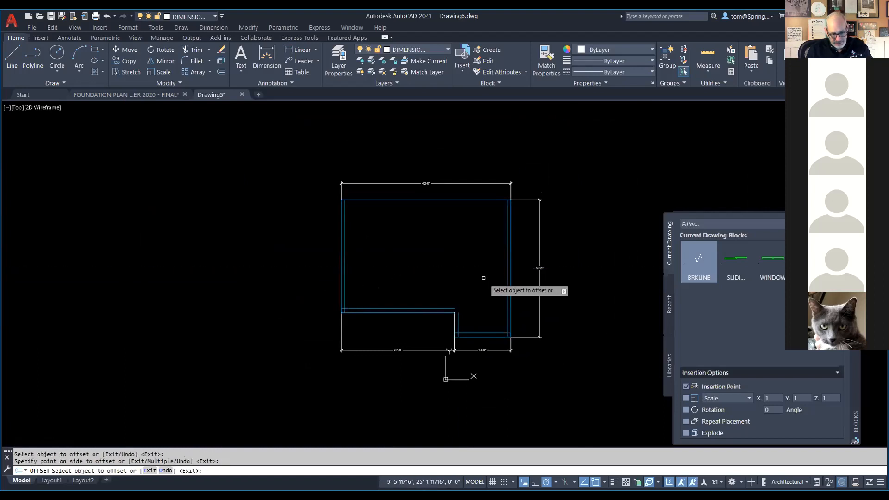
key(Escape)
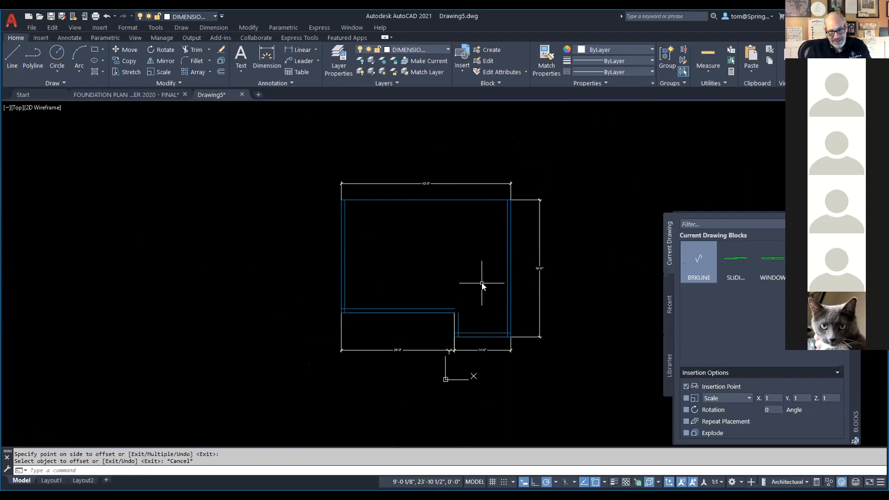
Offset the top exterior wall 8" toward the inside of the foundation
key(Return)
text(8)
key(Return)
click(476, 200)
click(463, 224)
key(Escape)
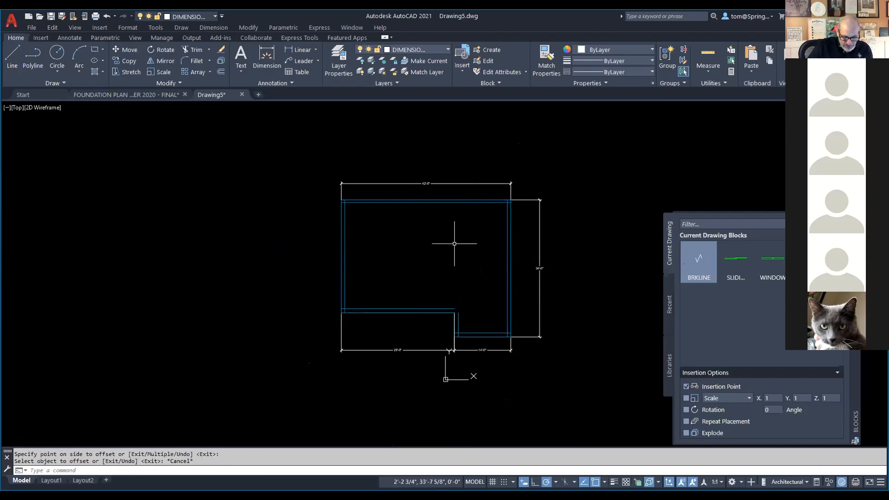
Fillet the inner lines of the left and top walls into a sharp corner at the upper left
scroll(348, 190, up, 4)
mouse_move(351, 226)
middle_down()
mouse_move(238, 212)
mouse_move(235, 203)
middle_up()
text(f)
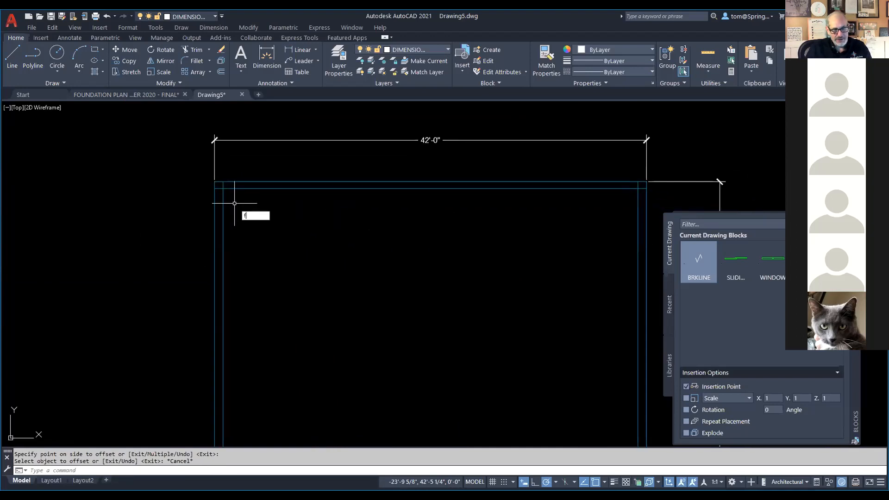
key(Return)
click(223, 205)
click(236, 186)
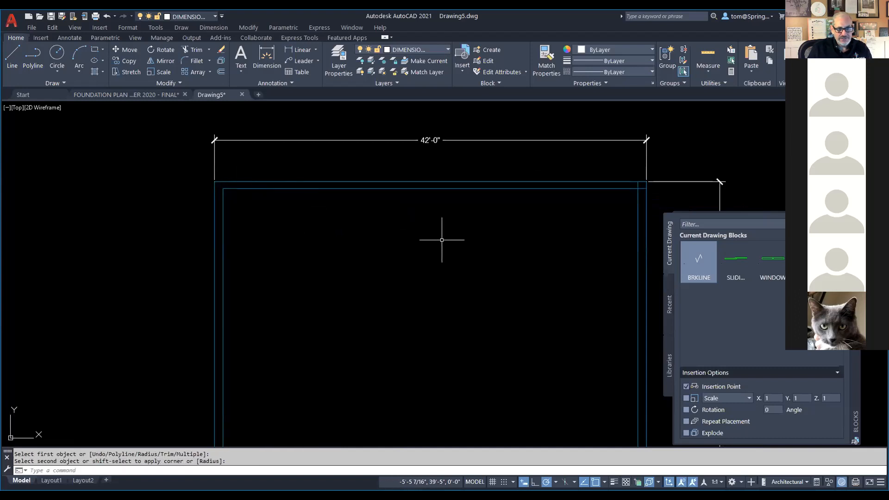
Repeat Fillet with the Multiple option and join the inner top and right wall lines at the upper-right corner
scroll(393, 252, down, 4)
scroll(396, 224, up, 4)
right_click(397, 228)
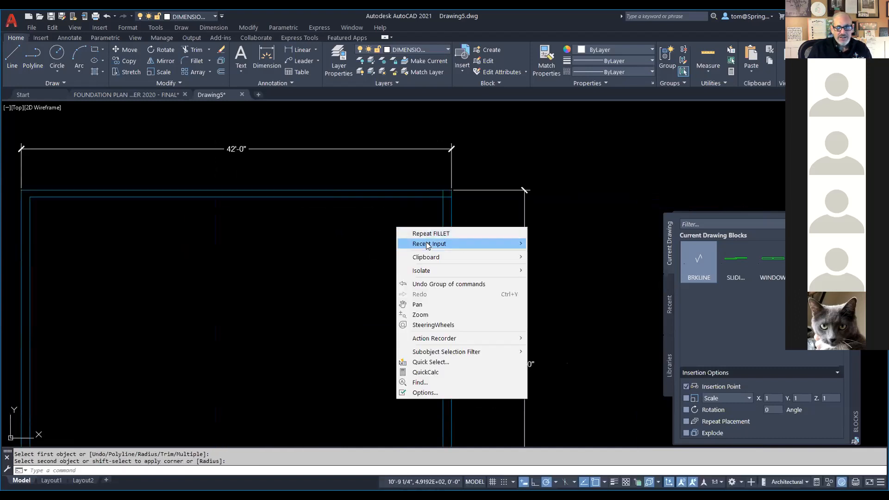
click(430, 233)
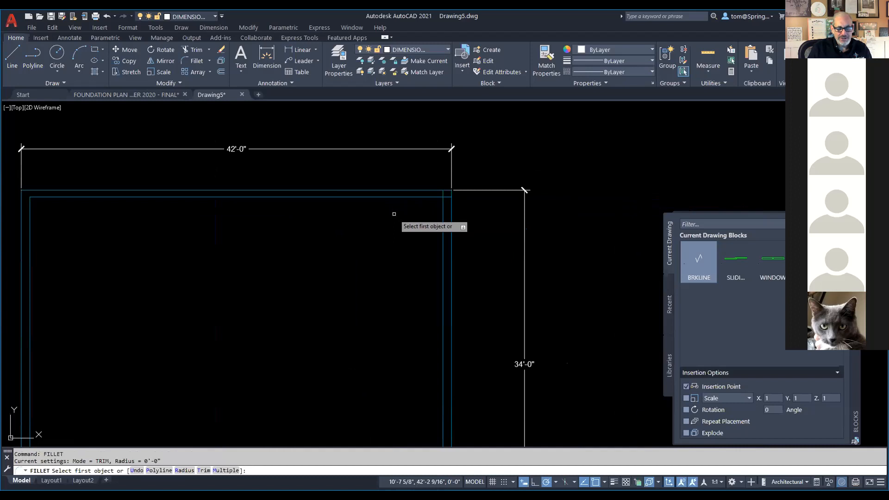
right_click(394, 213)
click(431, 295)
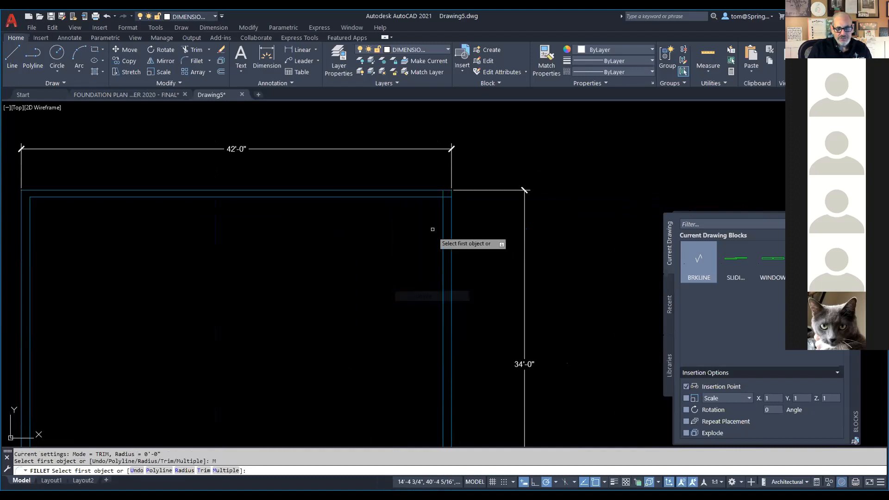
click(430, 197)
click(443, 211)
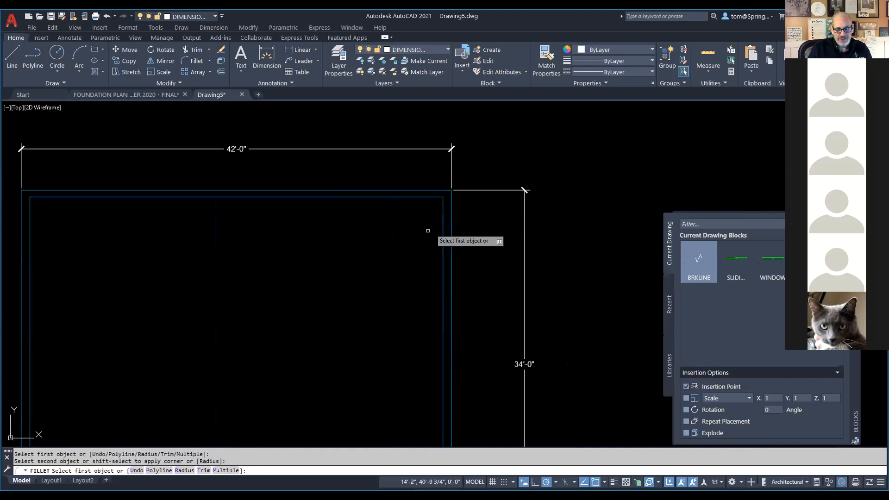
Fillet both ends of the inner lower-right bottom wall line to the inner right wall and jog wall lines
scroll(428, 230, down, 5)
middle_drag(388, 308, 398, 269)
scroll(407, 314, up, 10)
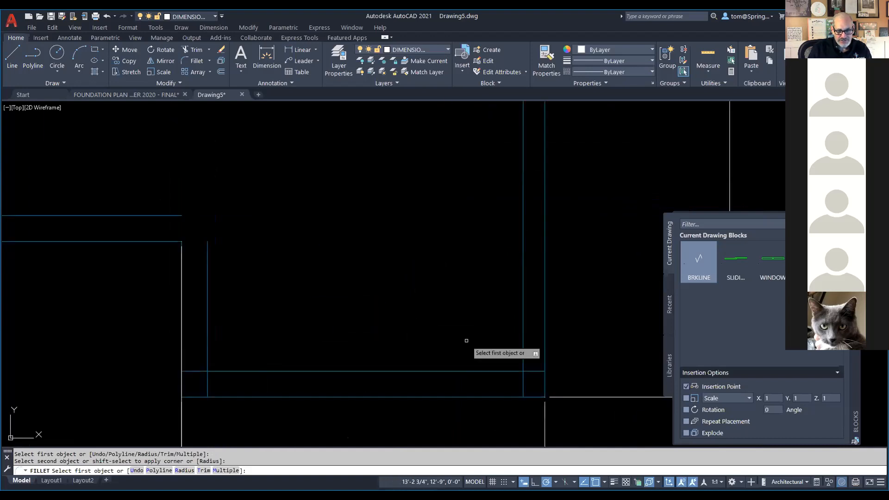
click(514, 371)
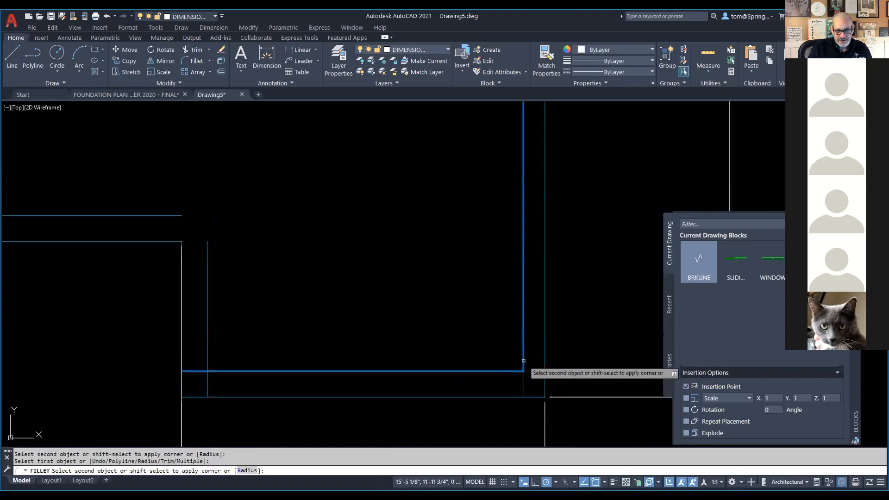
click(523, 360)
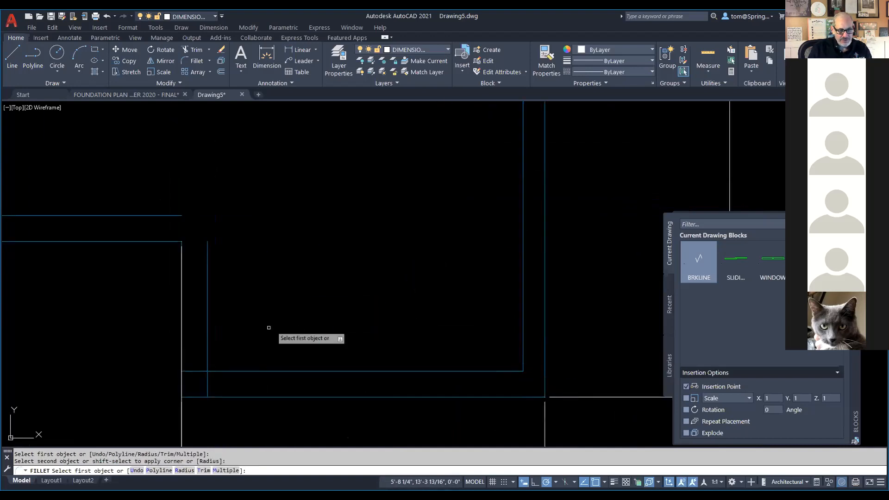
click(222, 371)
click(207, 361)
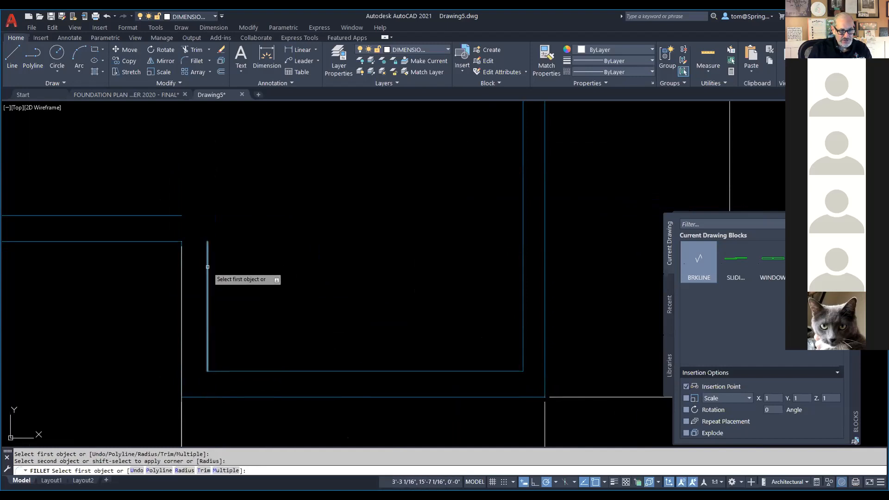
Fillet both ends of the inner lower-left wall line, joining it to the inner jog wall and left wall lines
scroll(239, 227, down, 2)
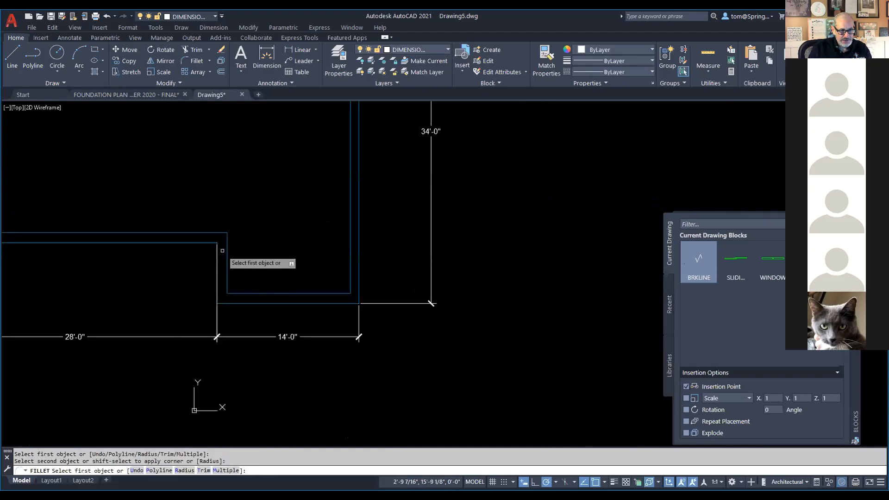
middle_drag(222, 250, 531, 297)
click(272, 282)
click(267, 273)
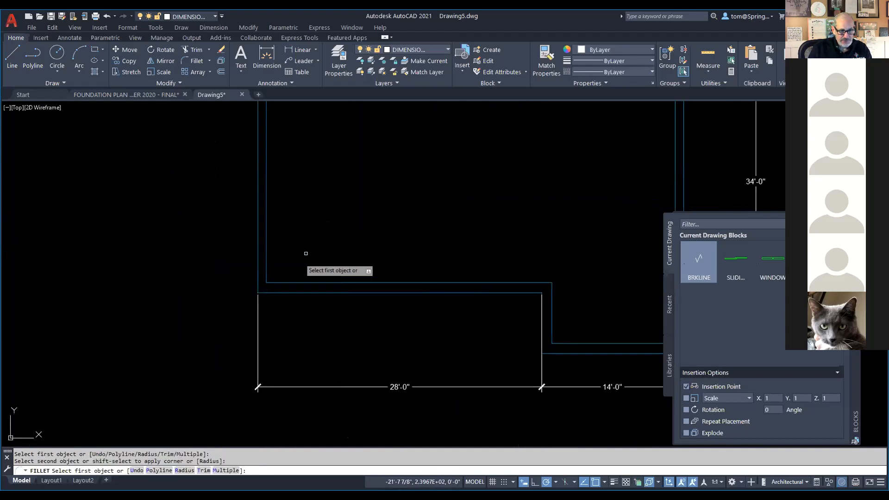
End the Fillet command and add a linear dimension across the left foundation wall's thickness, with its text inside the plan
scroll(324, 259, down, 2)
scroll(356, 271, up, 1)
key(Escape)
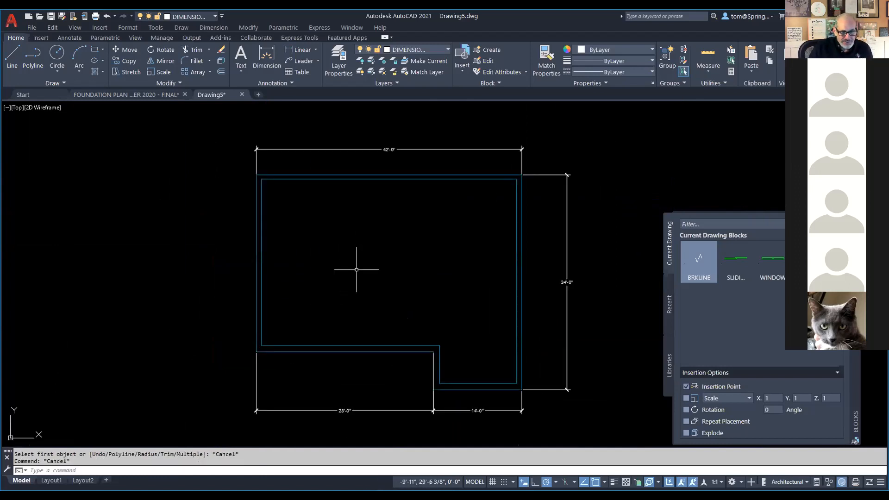
click(315, 49)
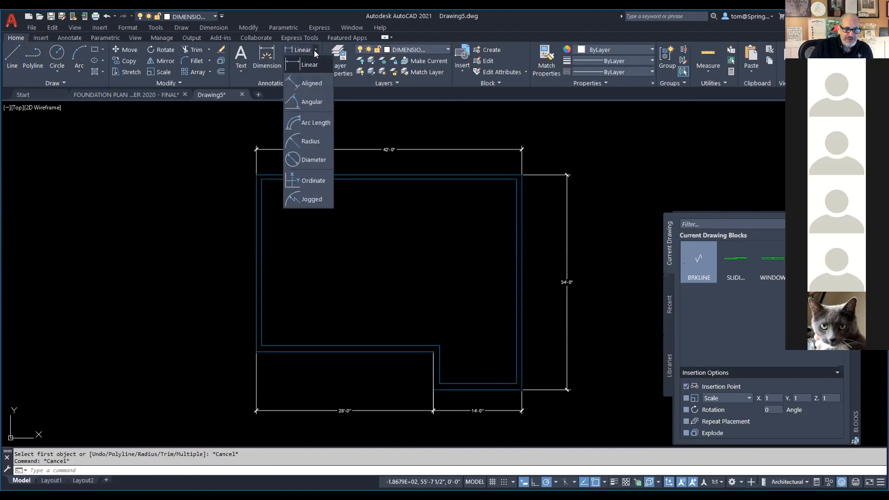
click(315, 69)
scroll(277, 274, up, 2)
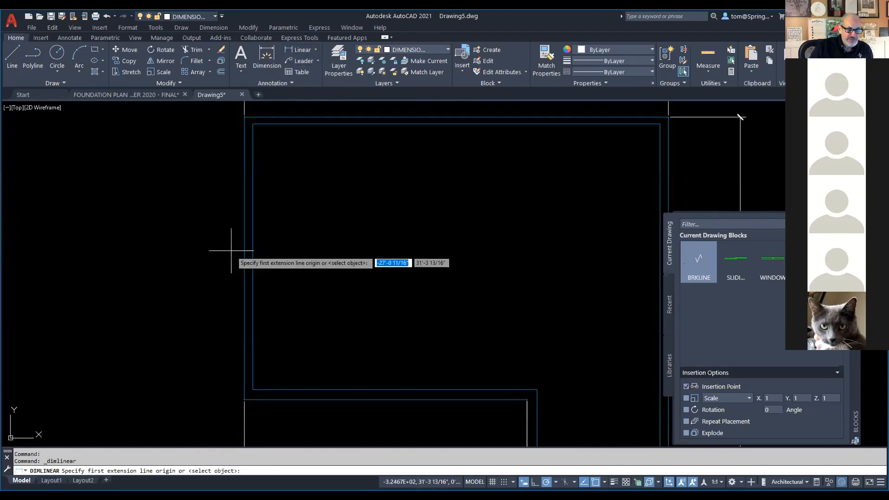
click(244, 258)
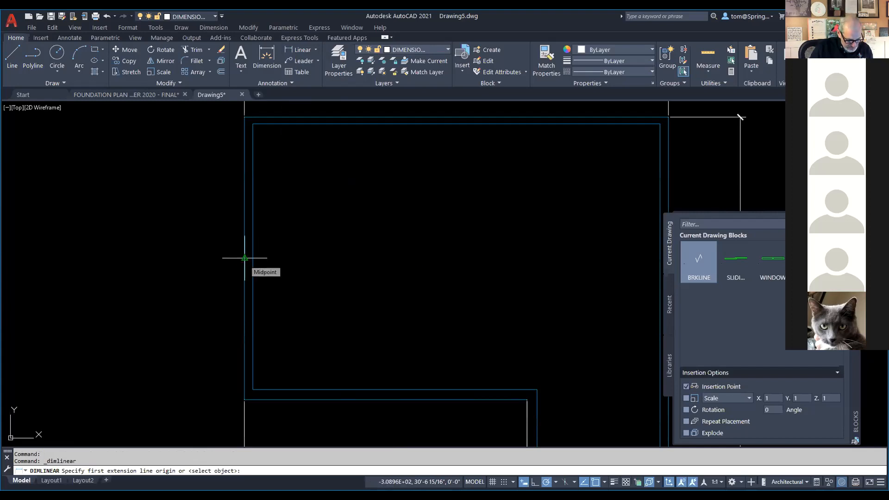
click(253, 256)
click(266, 256)
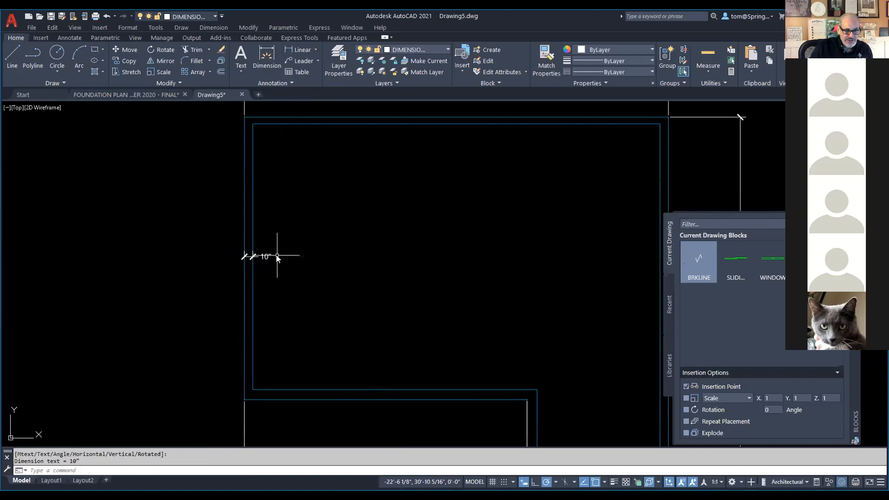
Repeat the linear dimension across the top foundation wall's thickness near its midpoint
right_click(364, 212)
click(403, 218)
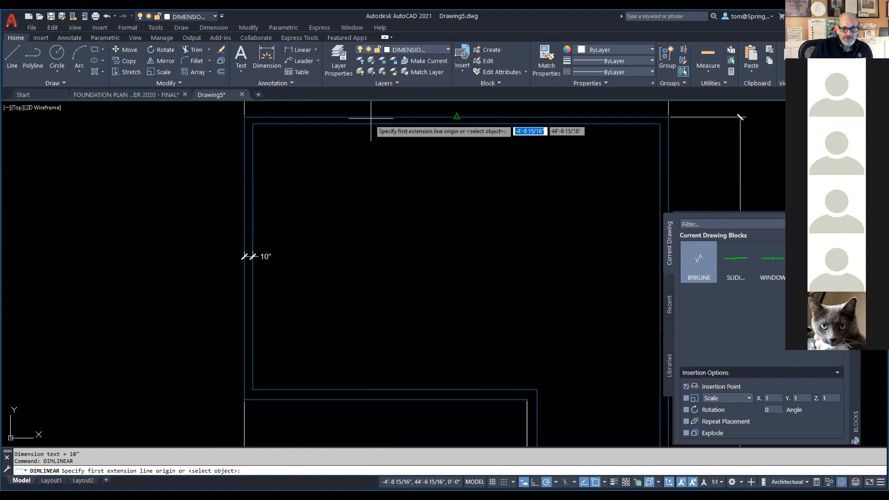
click(457, 123)
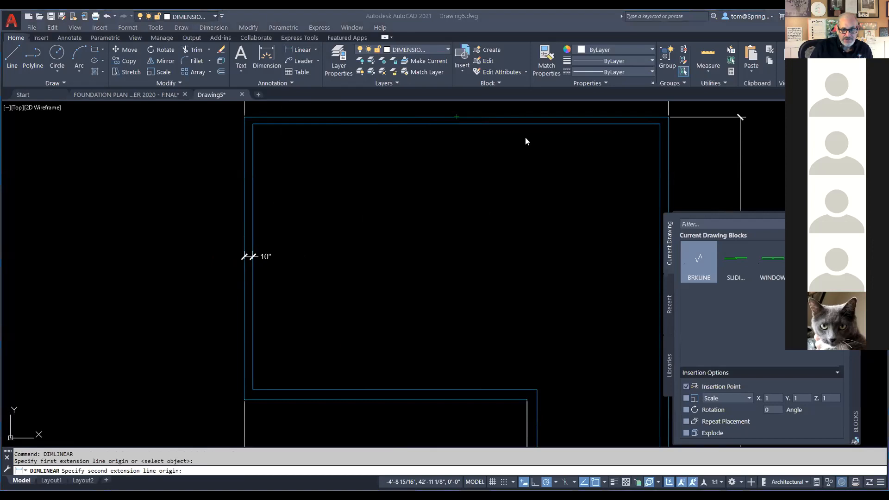
click(456, 125)
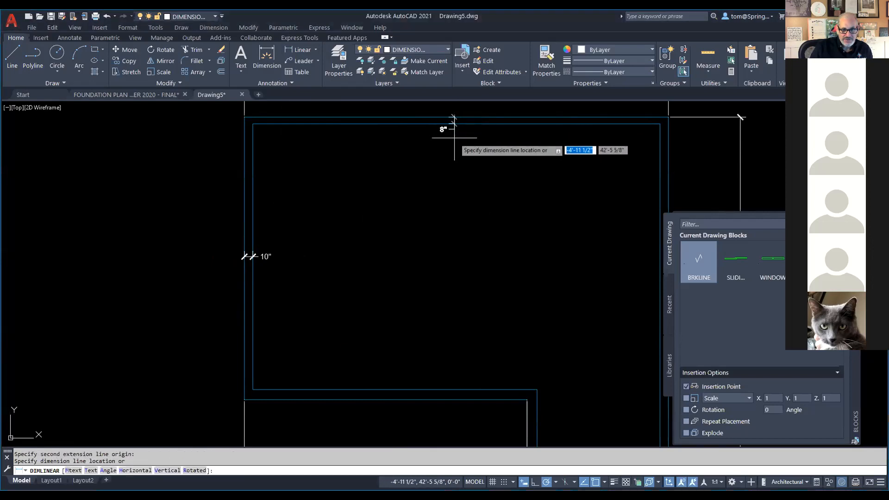
click(451, 127)
right_click(388, 305)
click(402, 310)
key(Return)
key(Escape)
Add a linear dimension across the thickness of the lower-left bottom foundation wall at its inner line's midpoint
right_click(393, 312)
click(423, 319)
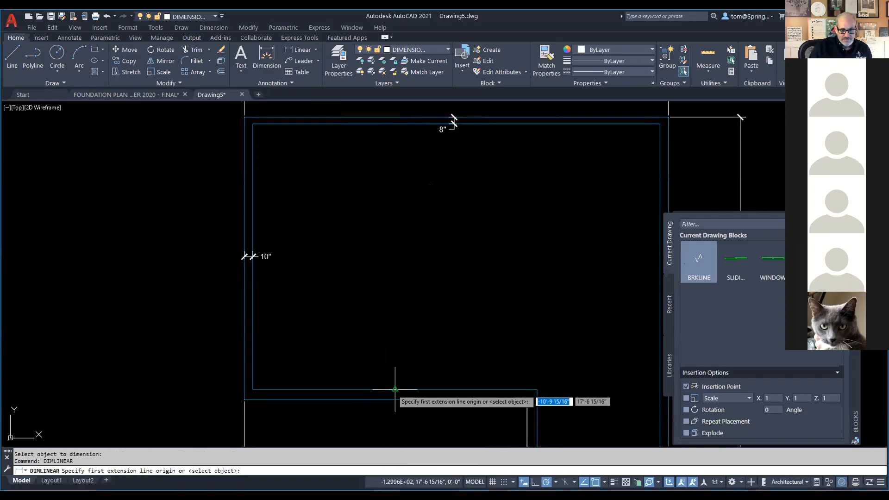
click(395, 389)
click(394, 399)
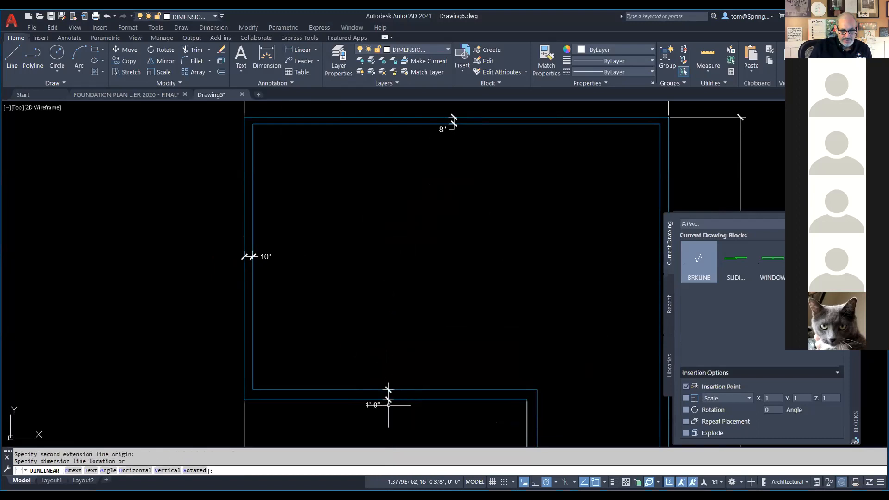
click(387, 393)
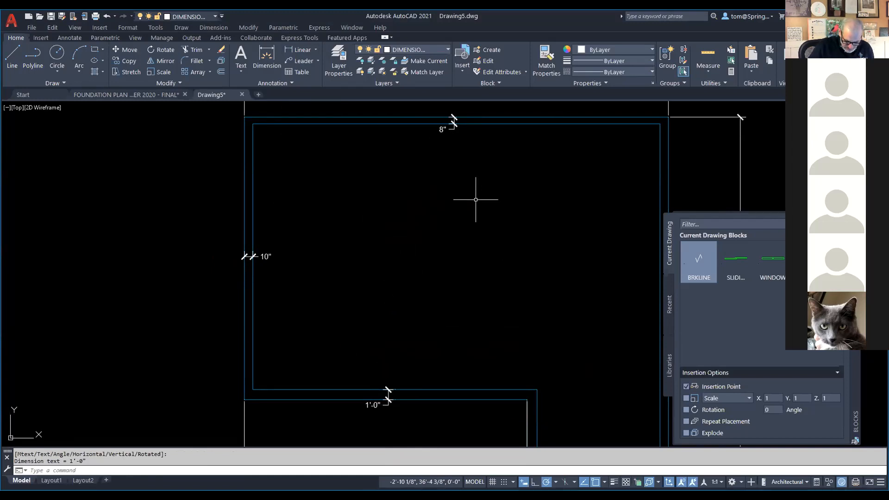
Change the dimension units of the lower-left bottom wall's thickness dimension to Fractional in its properties
middle_drag(473, 243, 429, 153)
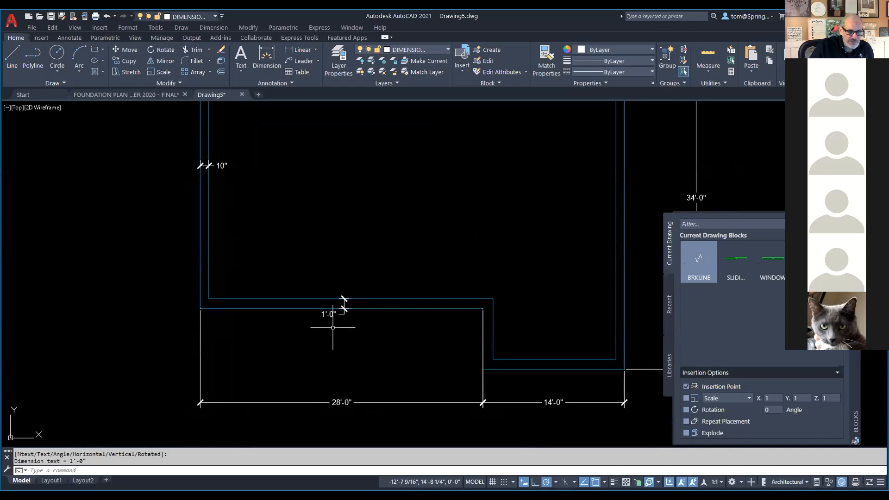
click(329, 316)
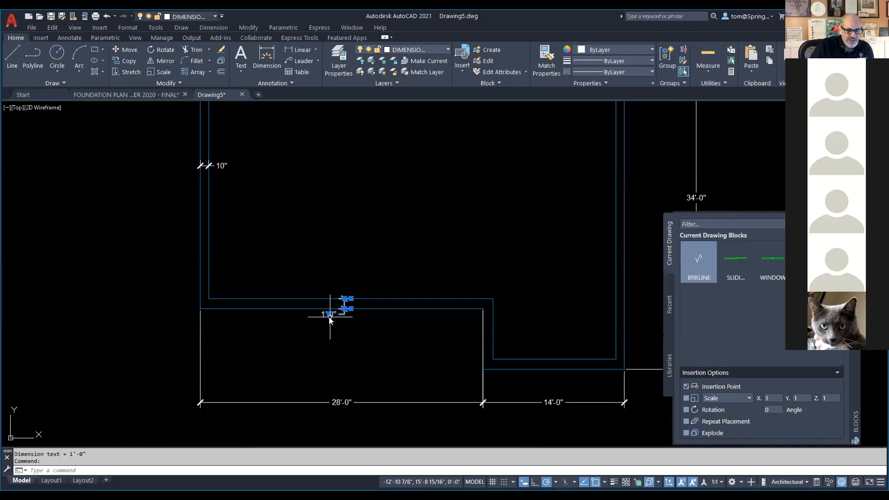
right_click(330, 320)
click(375, 299)
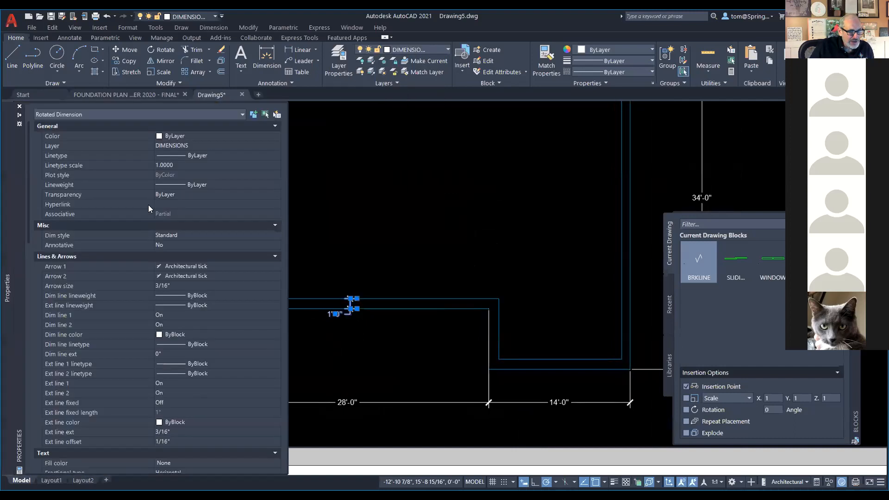
scroll(216, 401, down, 1)
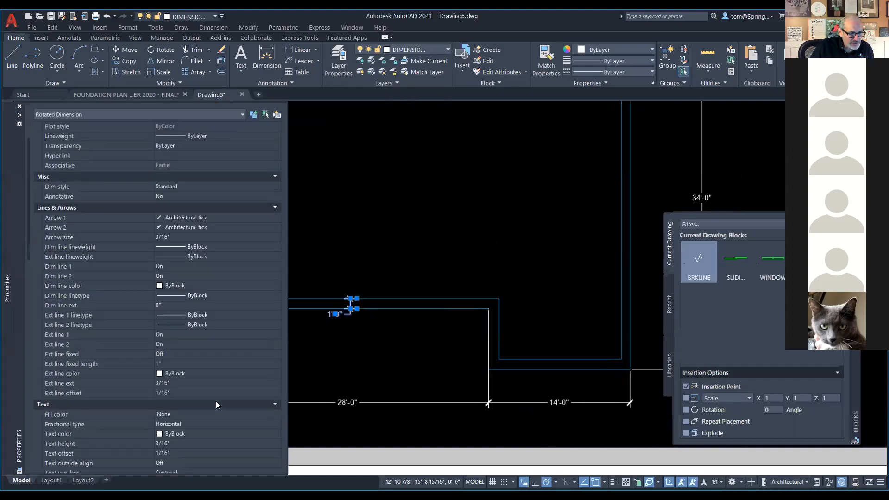
scroll(216, 401, up, 1)
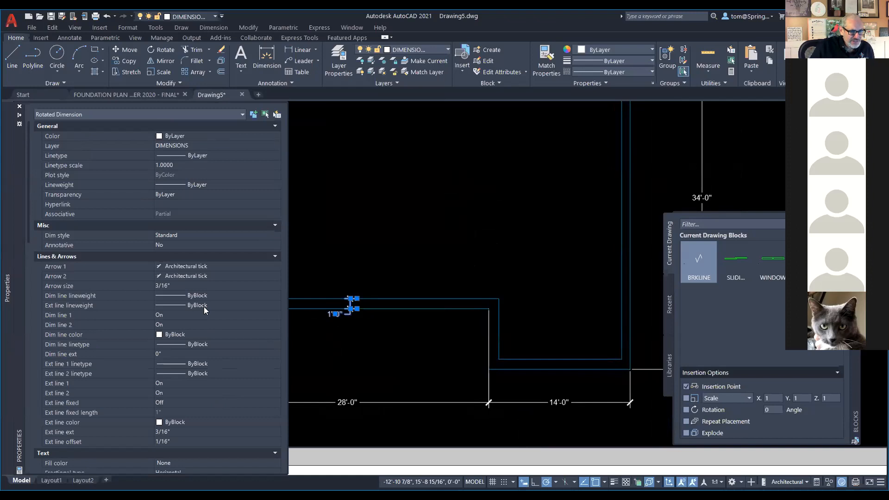
scroll(203, 307, down, 6)
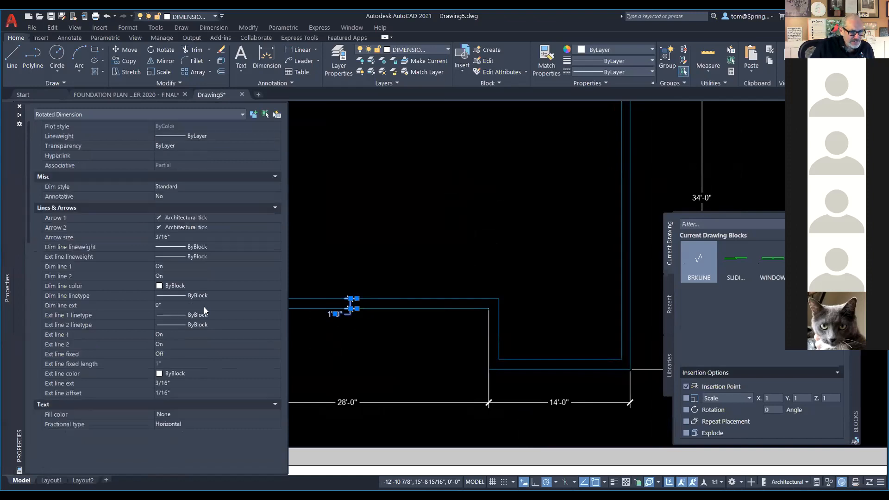
scroll(204, 307, down, 2)
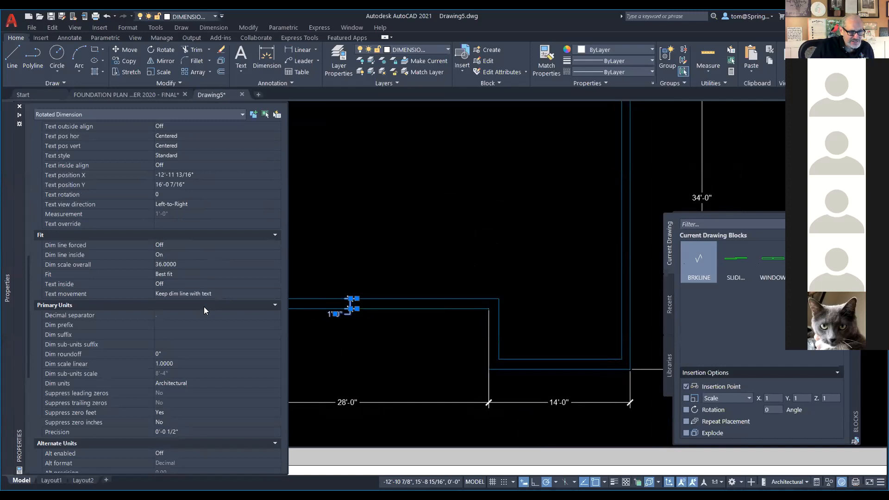
scroll(204, 306, down, 5)
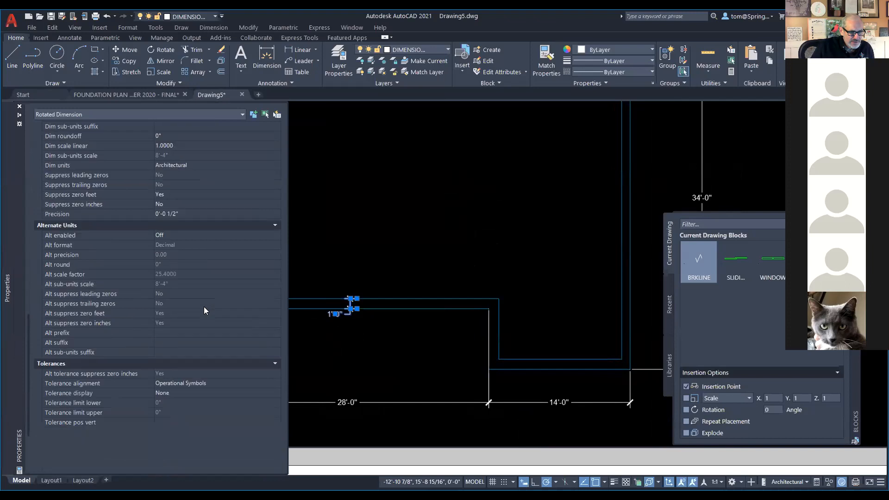
scroll(203, 307, up, 3)
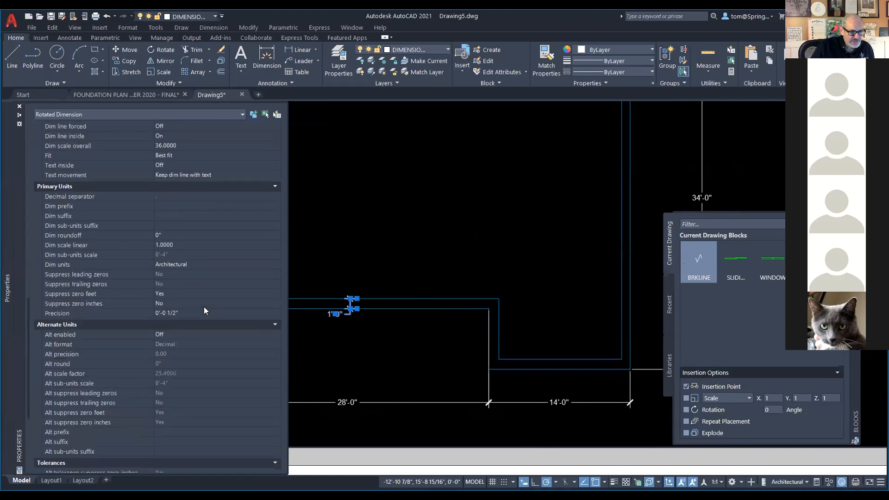
scroll(204, 310, up, 1)
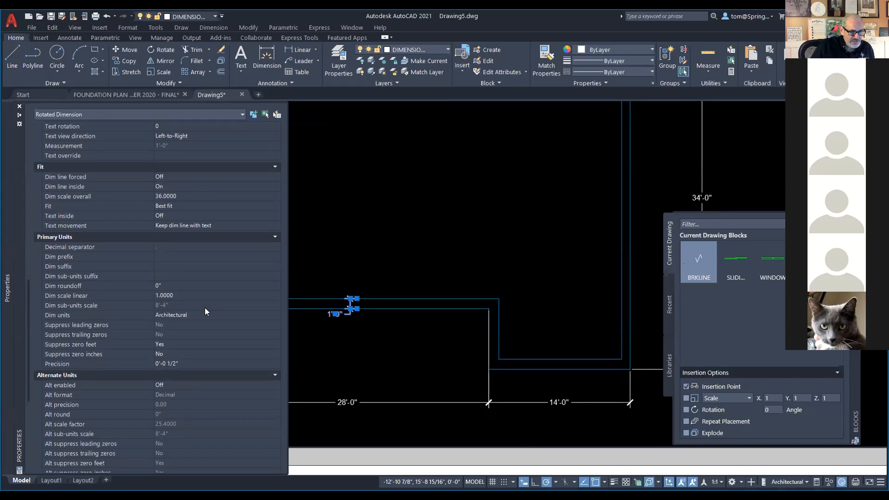
click(250, 314)
click(276, 315)
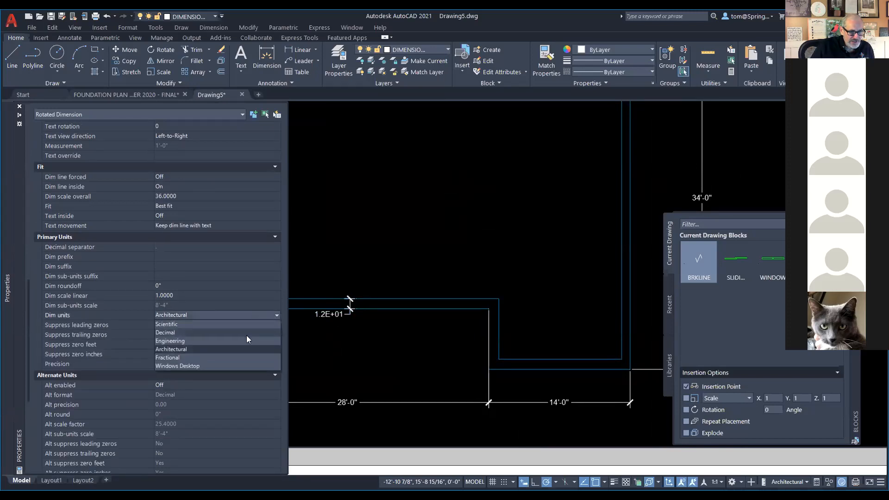
click(222, 357)
click(198, 315)
click(199, 316)
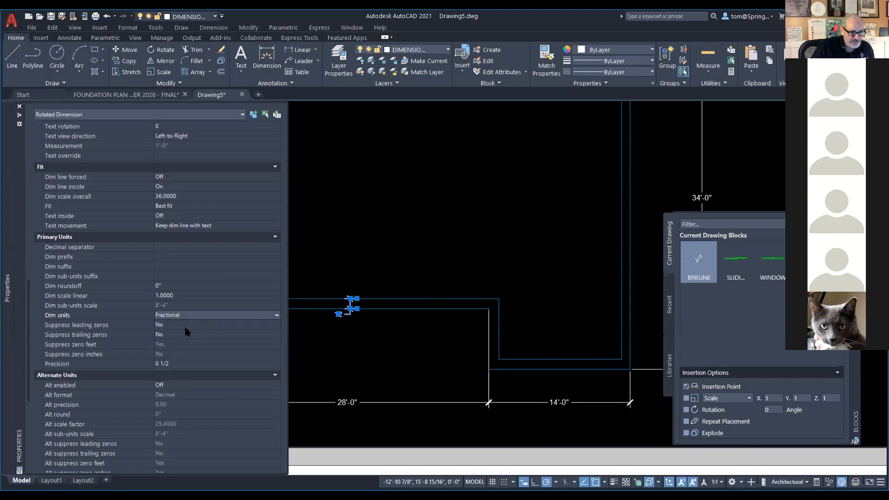
Add an inch mark (") as the suffix of the bottom wall's thickness dimension, close its properties and deselect it
click(174, 267)
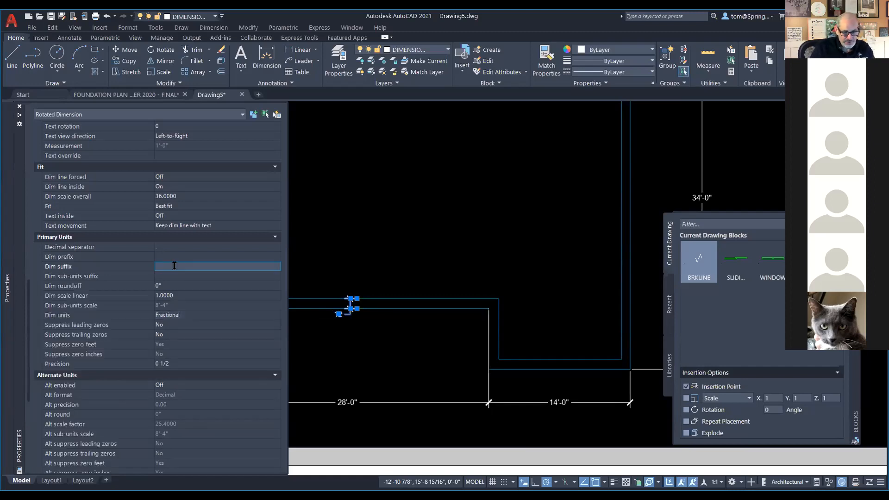
key(Return)
key(ctrl+1)
key(Escape)
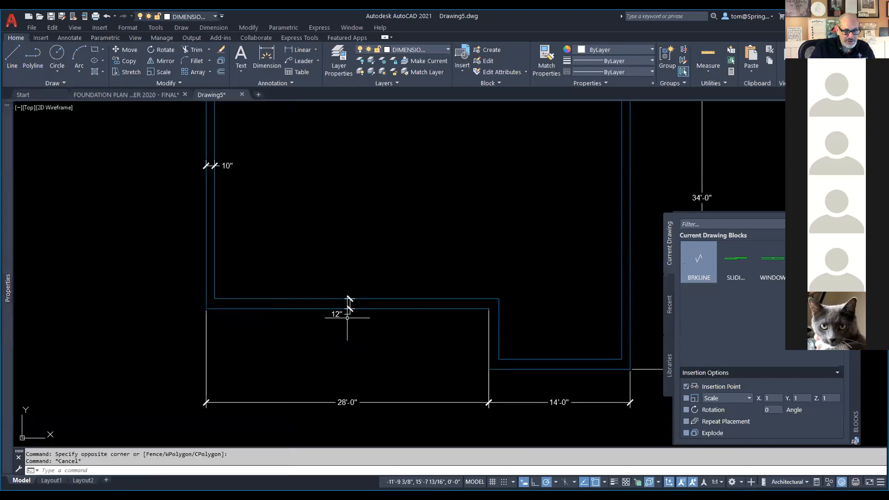
middle_drag(387, 284, 385, 300)
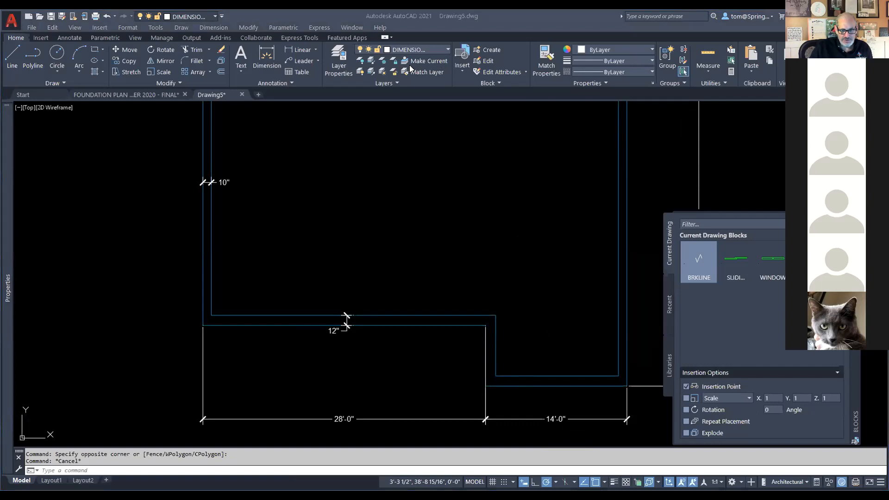
Switch to the browser and examine the Southfield foundation plan PDF for the footing outline and its widths
key(alt+Tab)
scroll(467, 285, down, 1)
scroll(471, 291, up, 1)
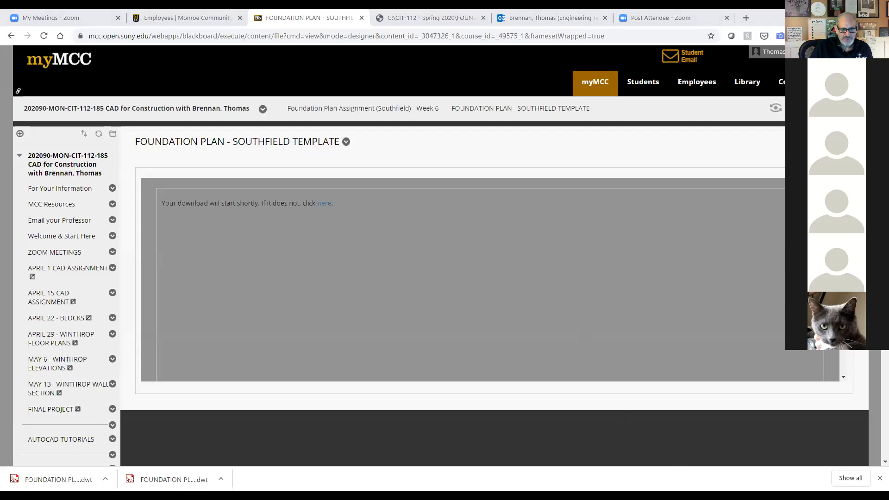
click(405, 21)
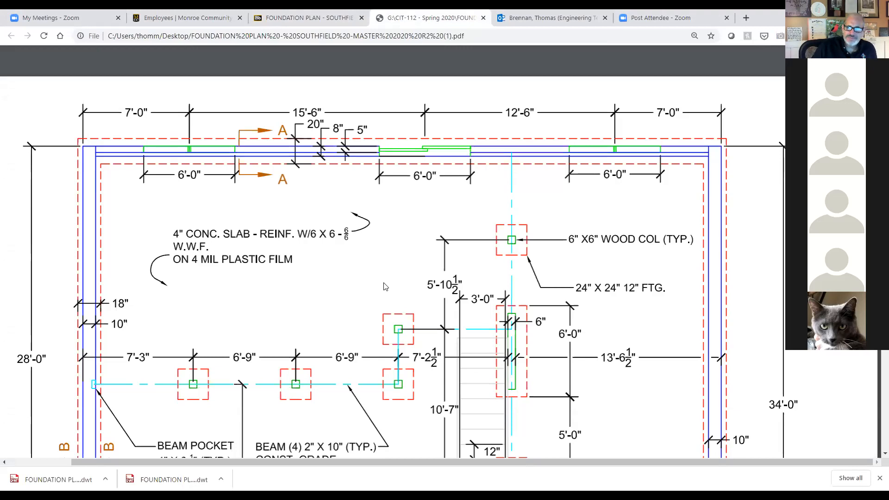
scroll(115, 258, down, 1)
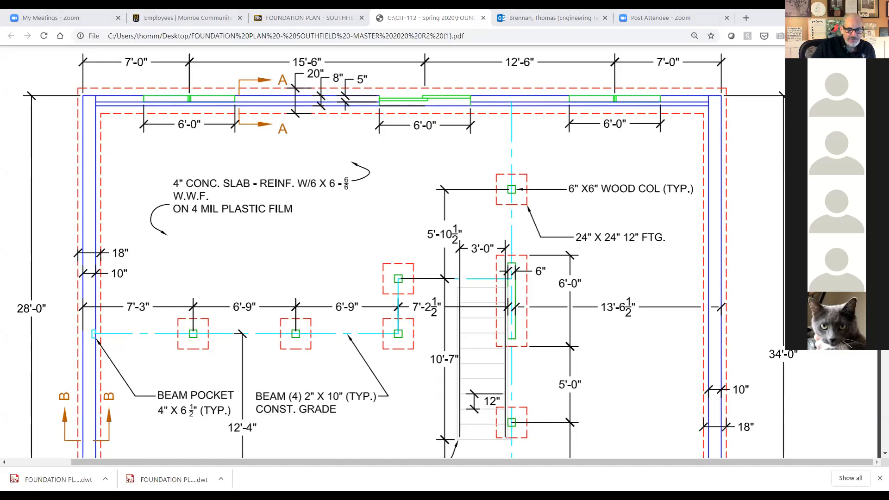
right_click(299, 186)
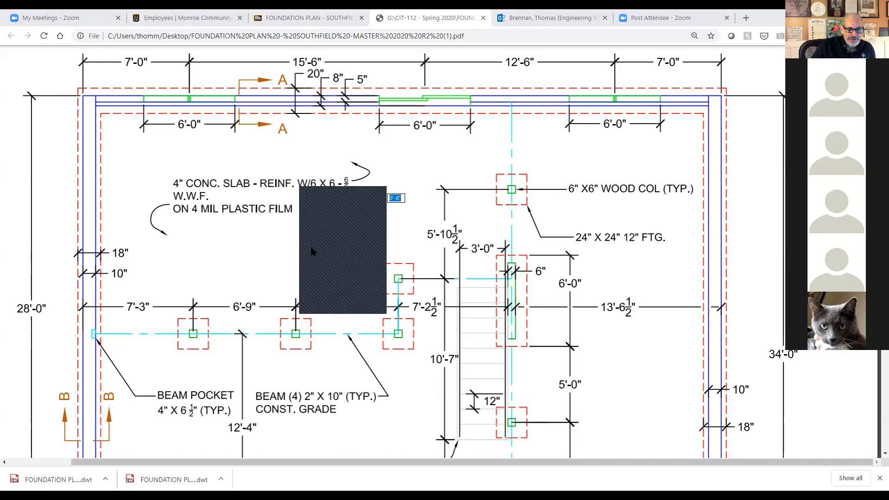
click(313, 252)
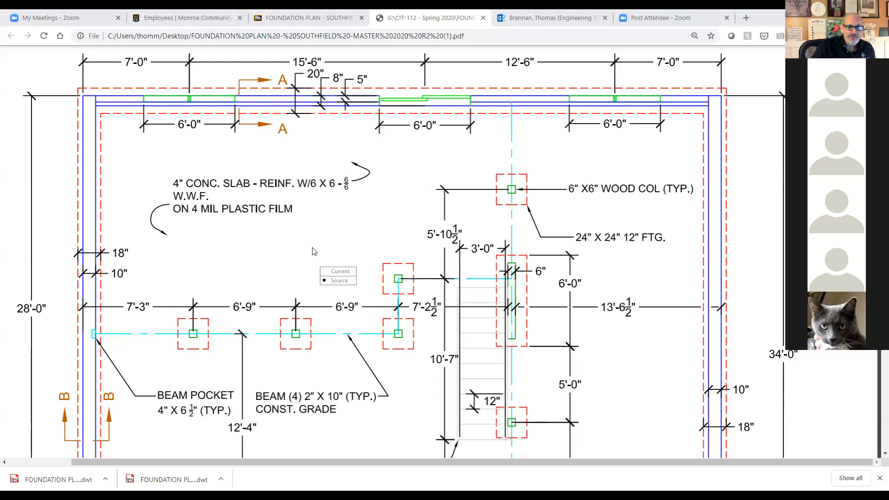
key(Down)
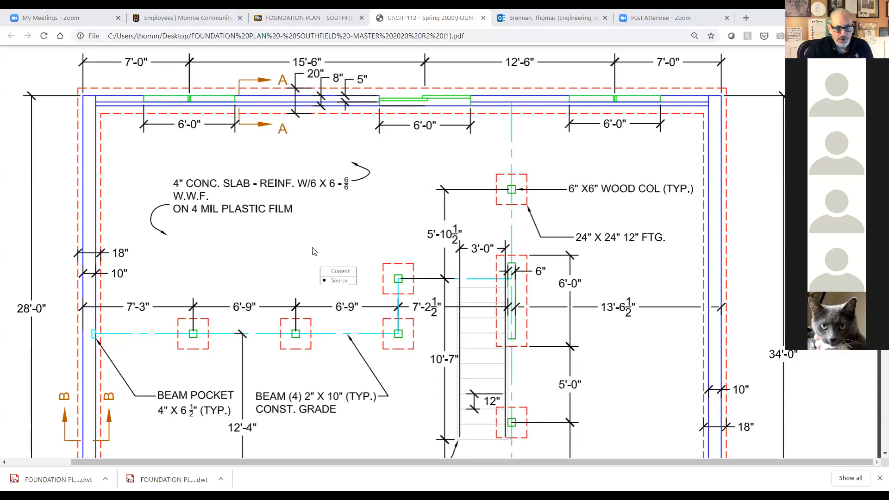
key(Return)
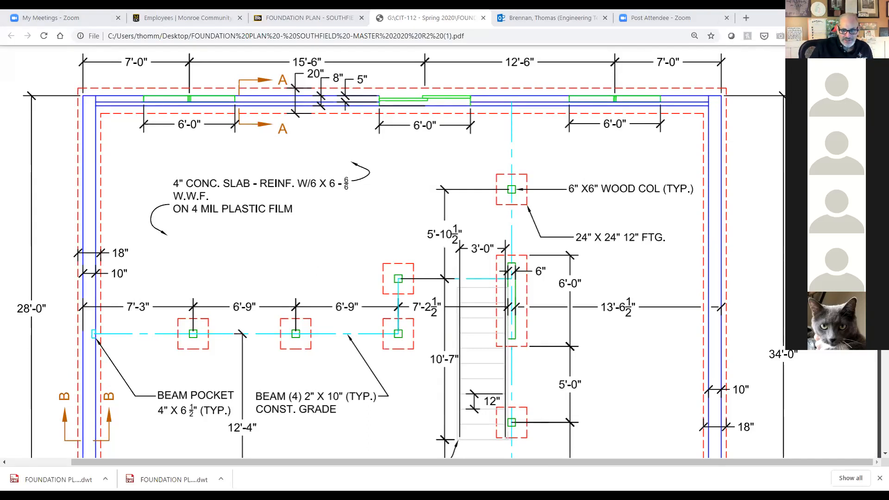
Switch back to AutoCAD, make FOOTING the current layer and set the Offset command to create objects on the current layer
key(alt+Tab)
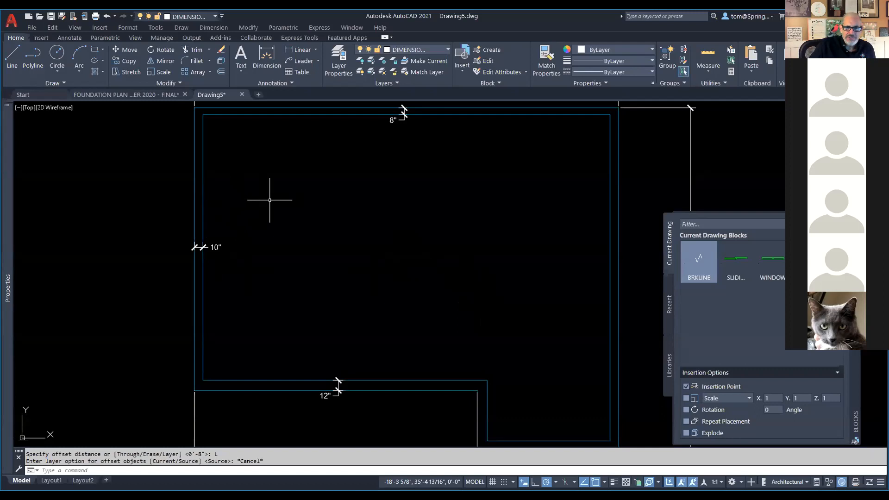
click(416, 49)
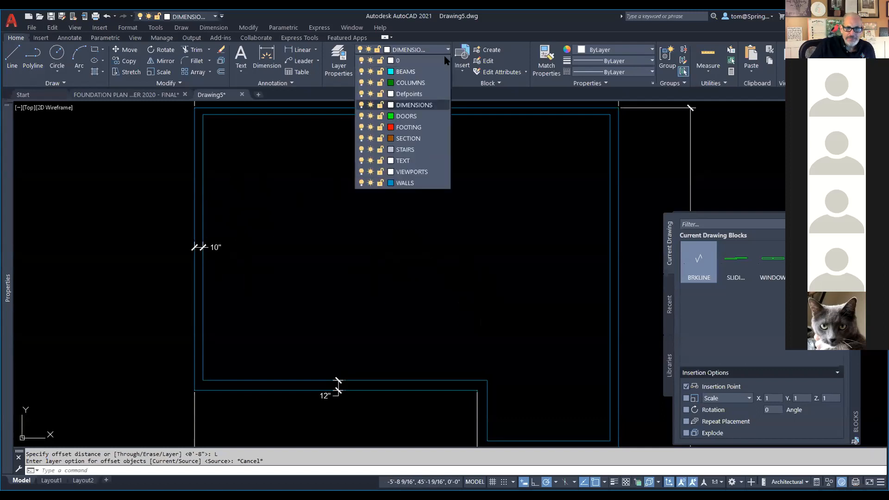
click(425, 126)
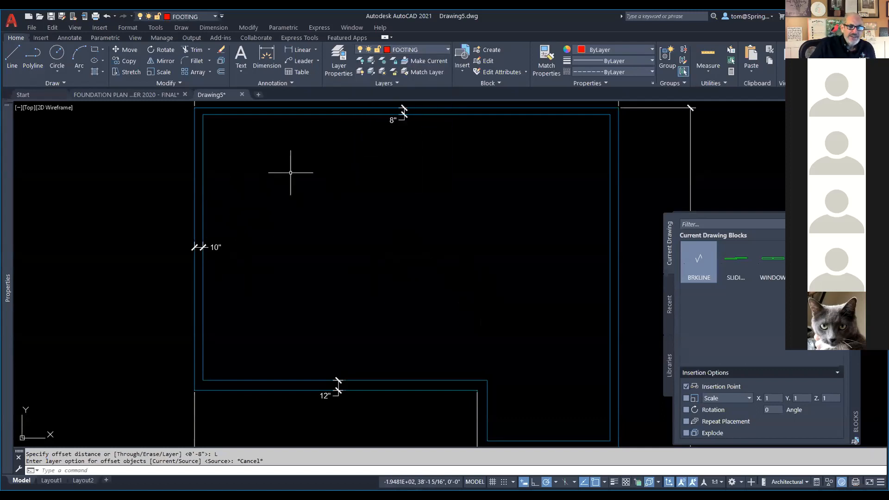
click(221, 73)
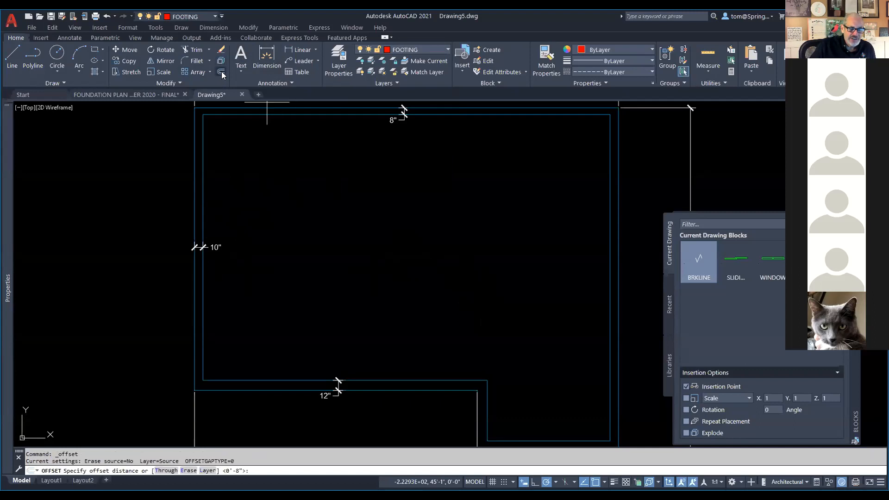
right_click(306, 240)
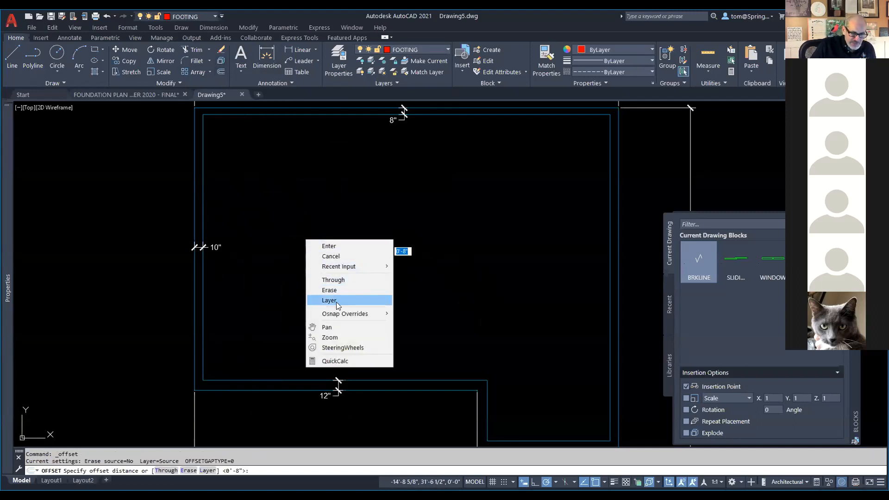
click(336, 300)
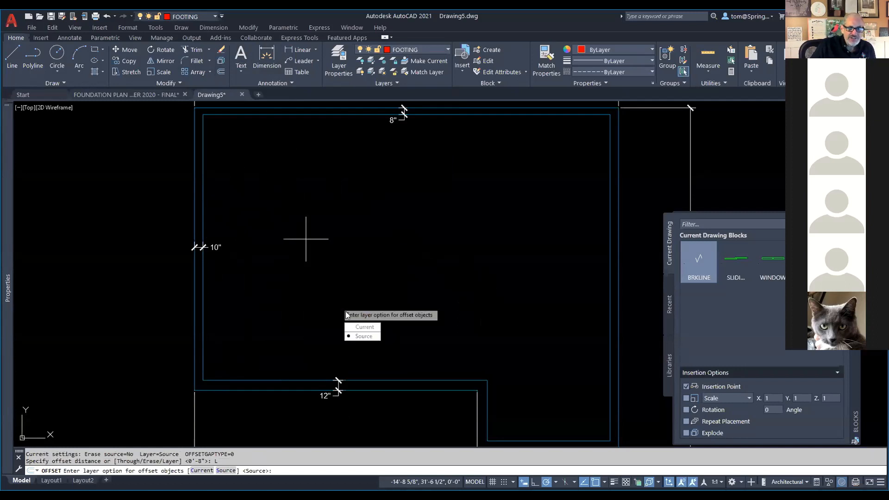
click(365, 328)
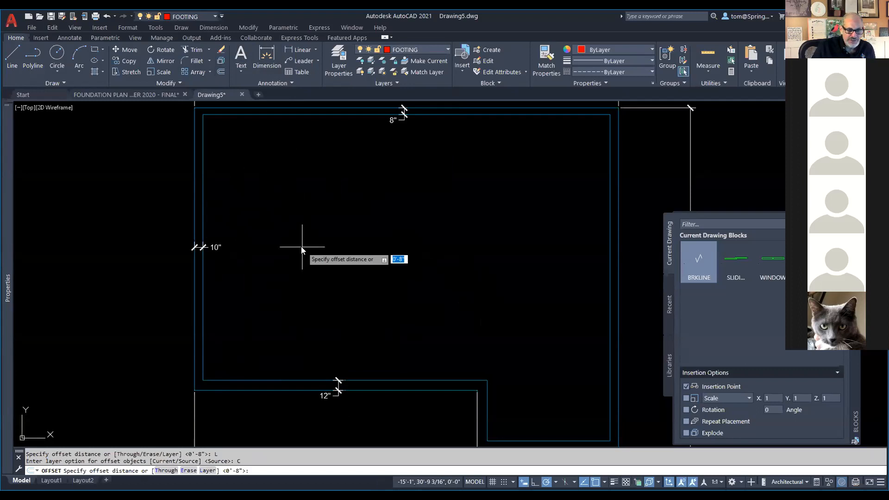
Offset the left foundation wall's inner line 4" inward and its outer line 4" outward as footing lines
key(Return)
click(204, 306)
click(222, 309)
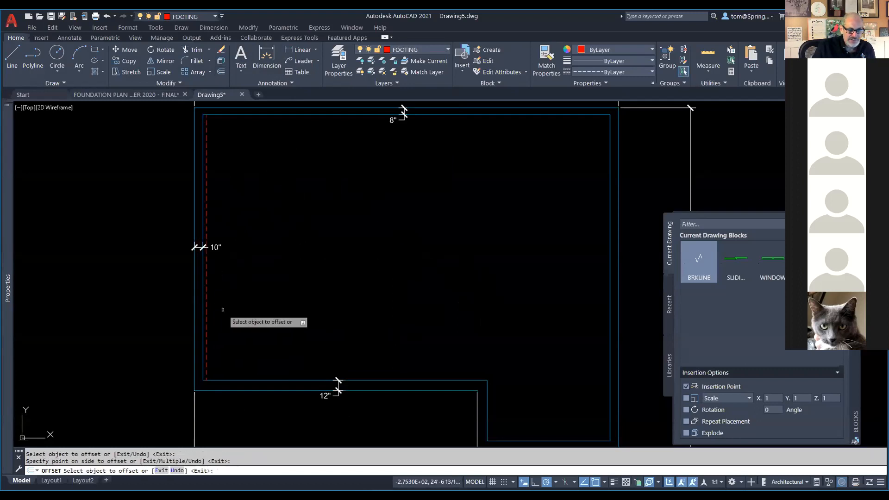
click(193, 311)
click(168, 307)
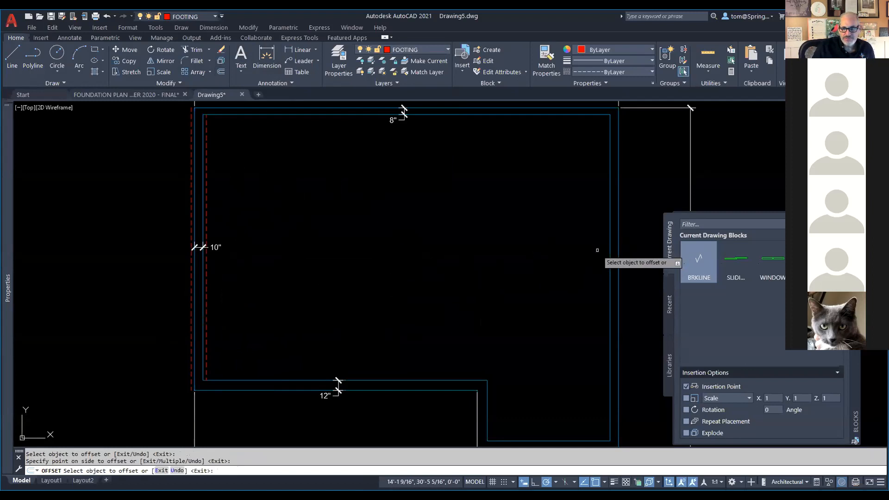
Offset the right foundation wall's inner line 4" inward and its outer line 4" outward, then end the Offset command
click(610, 262)
click(600, 266)
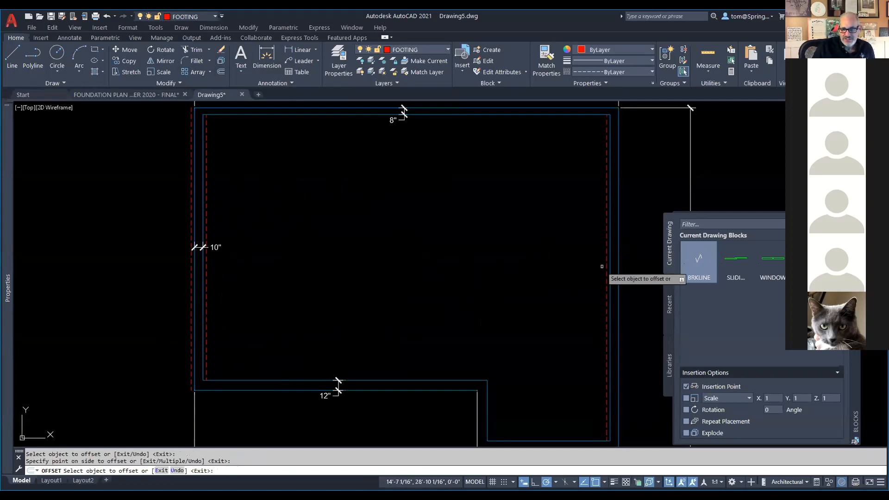
click(619, 270)
click(625, 270)
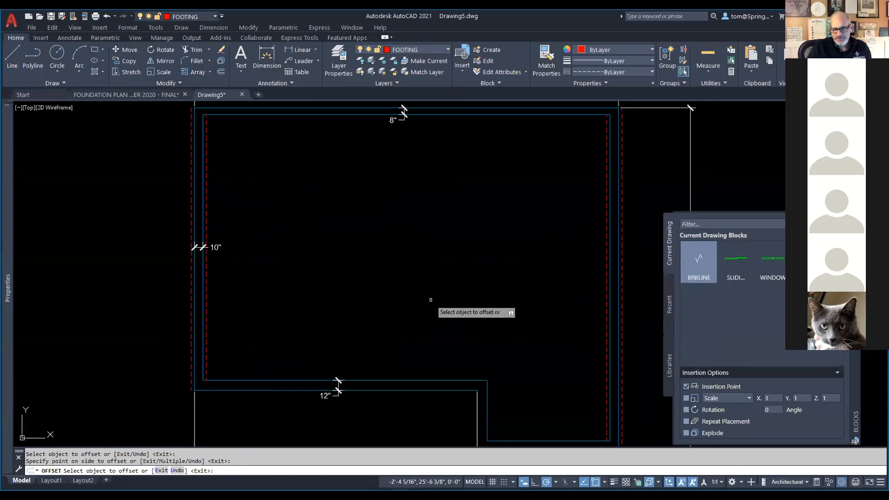
key(Escape)
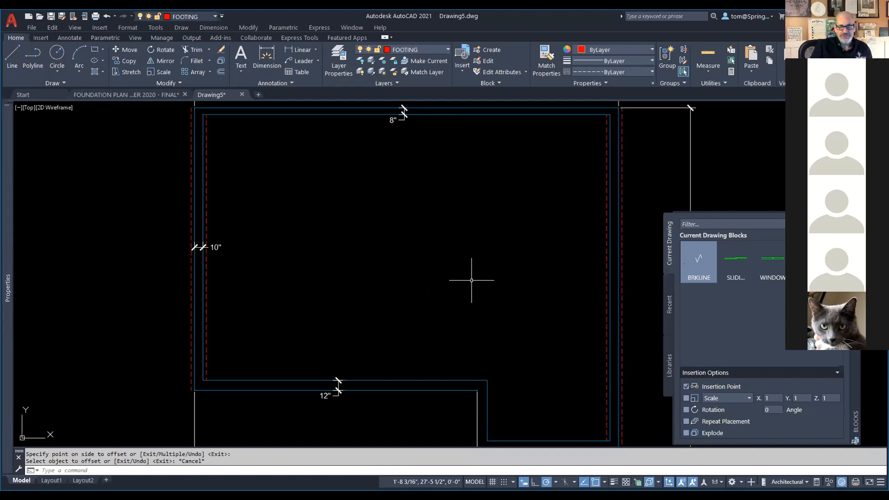
Offset the inner lines of the lower-left bottom wall, the jog's vertical wall and the lower-right bottom wall 4" toward the interior
right_click(425, 269)
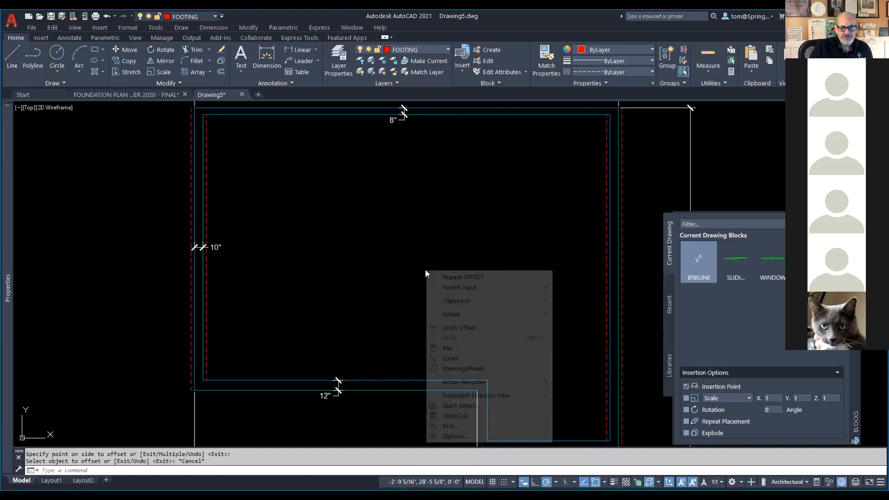
click(463, 278)
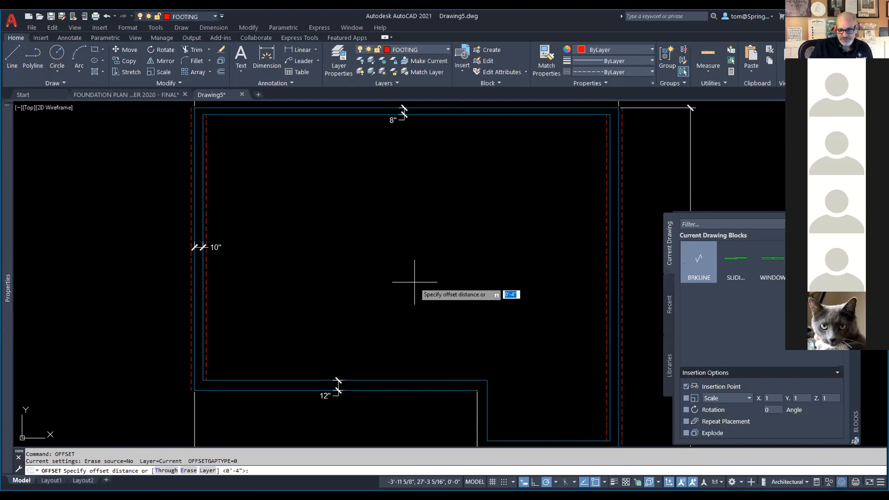
key(Return)
click(427, 380)
click(424, 362)
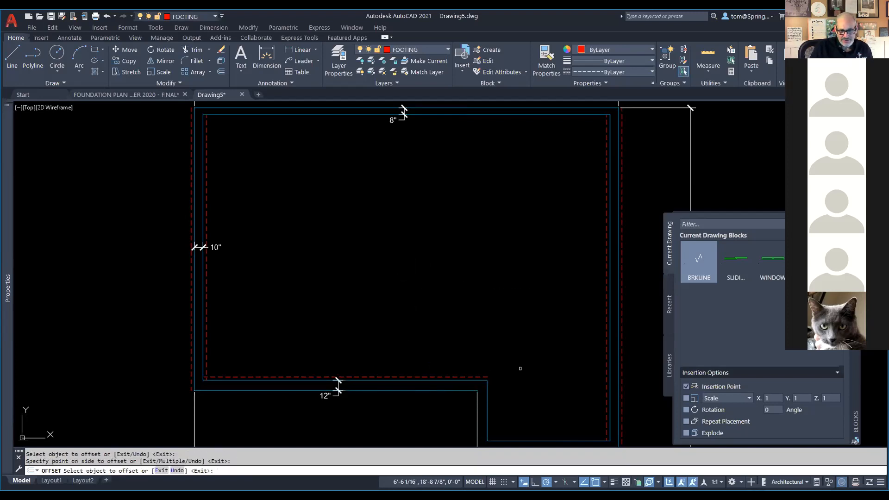
click(486, 400)
click(524, 405)
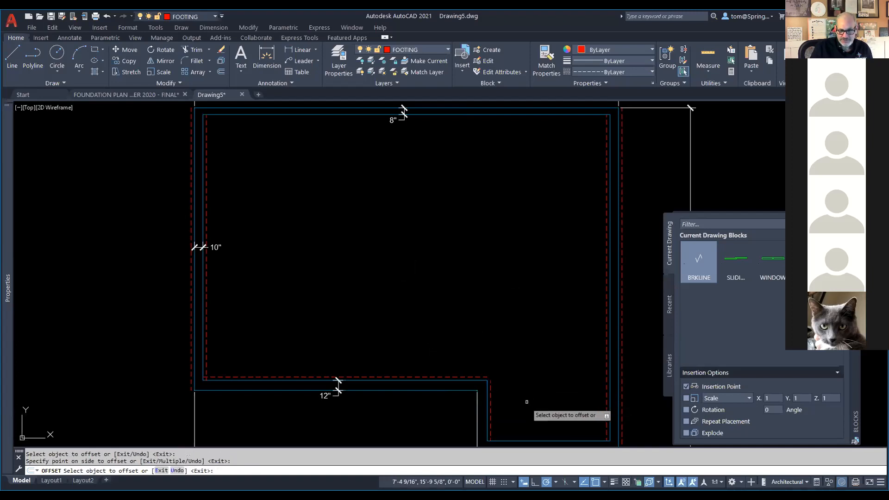
click(521, 439)
click(520, 412)
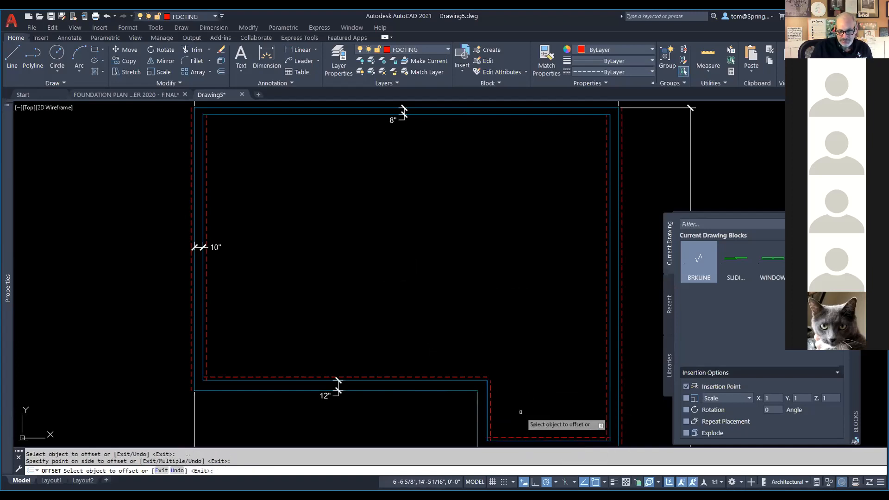
Offset the outer lines of the lower-left bottom wall and the jog's vertical wall 4" outward
scroll(520, 412, down, 3)
scroll(389, 301, up, 5)
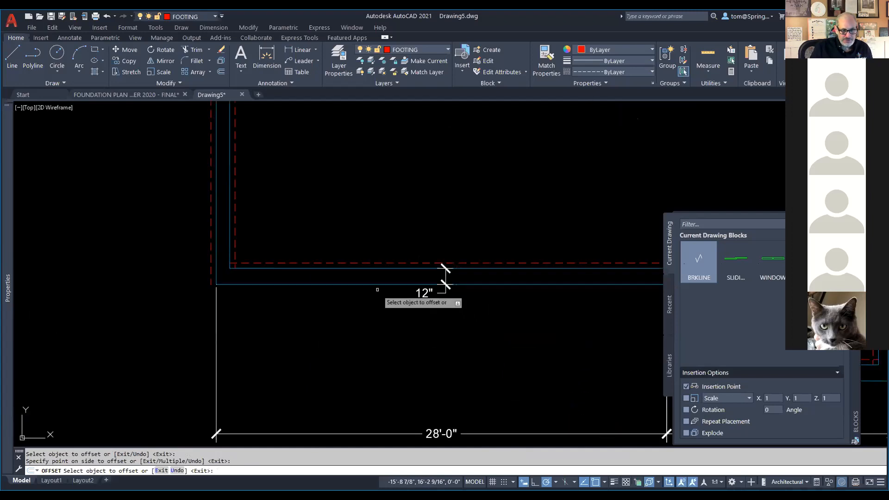
click(377, 284)
click(381, 319)
scroll(509, 332, down, 2)
middle_drag(532, 333, 425, 330)
scroll(531, 348, up, 3)
scroll(342, 183, up, 4)
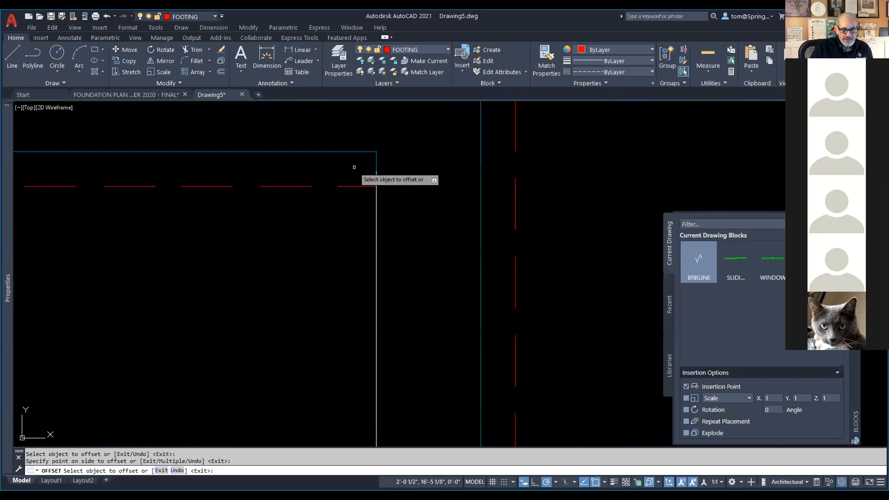
click(377, 164)
click(344, 175)
Offset the lower-right bottom wall's outer line 4" outward and end the Offset command
scroll(424, 288, down, 4)
middle_drag(417, 345, 385, 209)
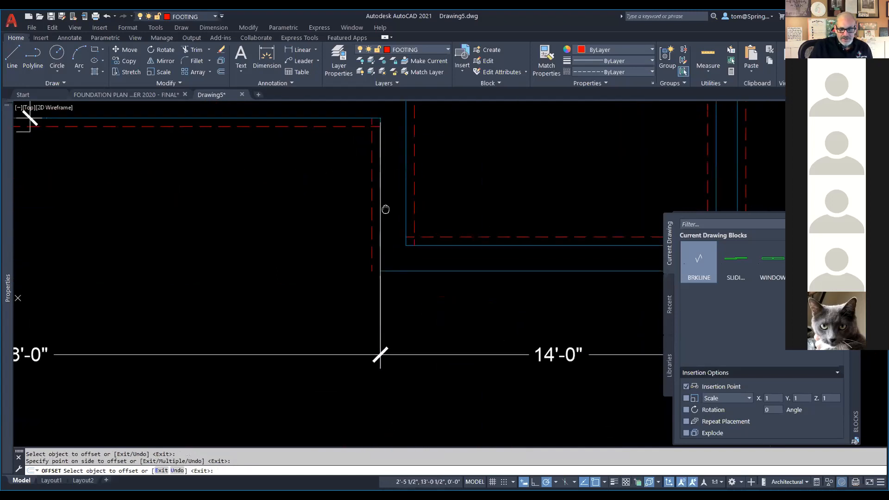
click(413, 270)
click(409, 293)
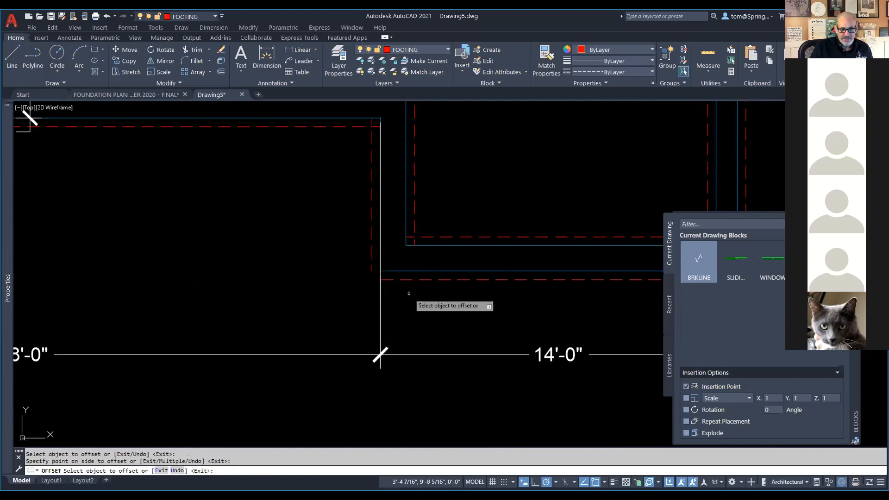
scroll(452, 216, down, 6)
middle_drag(453, 212, 490, 430)
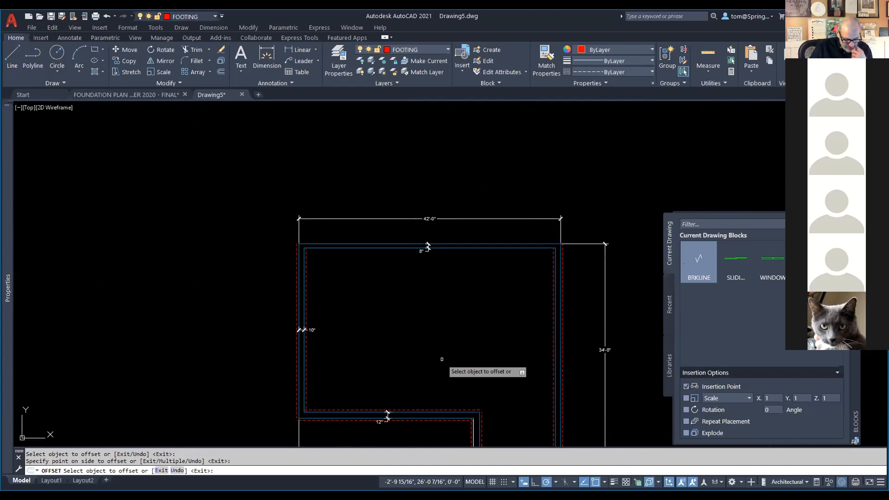
key(Escape)
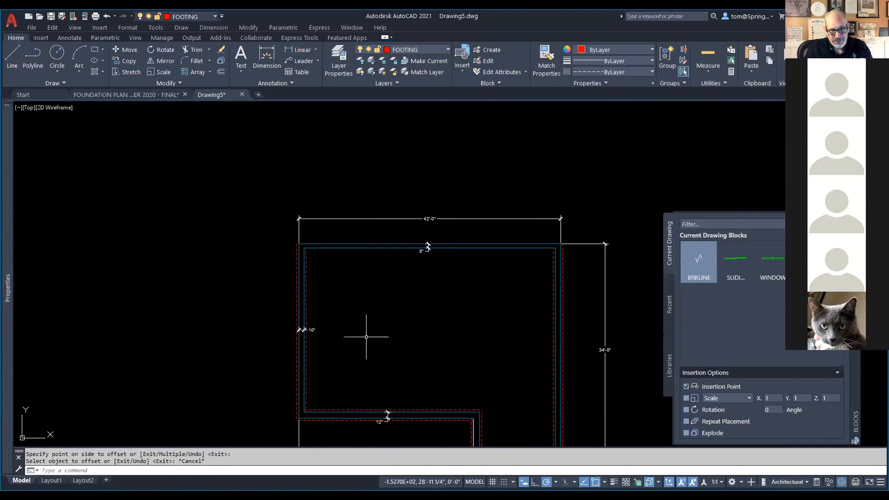
Offset the top foundation wall's outer line 6" outward and its inner line 6" inward as footing lines
scroll(350, 254, up, 2)
right_click(342, 267)
click(383, 275)
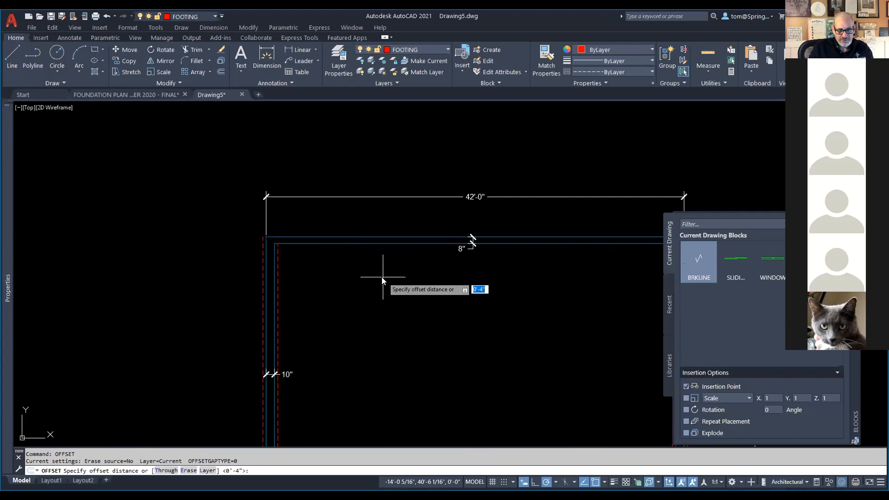
key(Return)
click(379, 237)
click(382, 225)
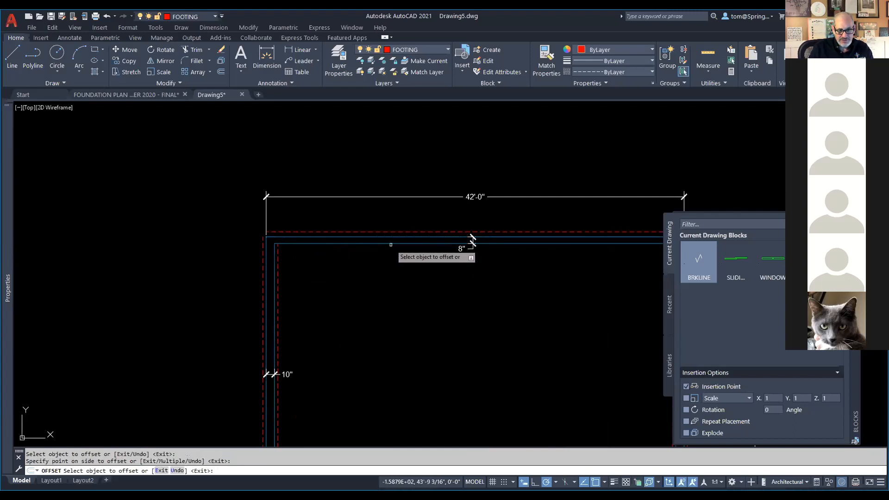
click(391, 245)
click(407, 277)
key(Escape)
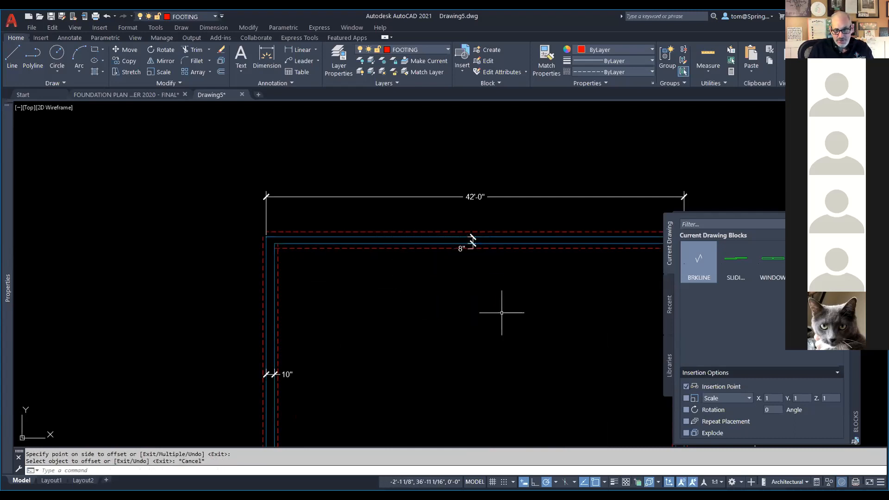
Make DIMENSIONS the current layer and add a linear dimension across the top footing's width at its left end, placed outside the plan
scroll(501, 312, down, 2)
middle_drag(502, 311, 422, 298)
key(Escape)
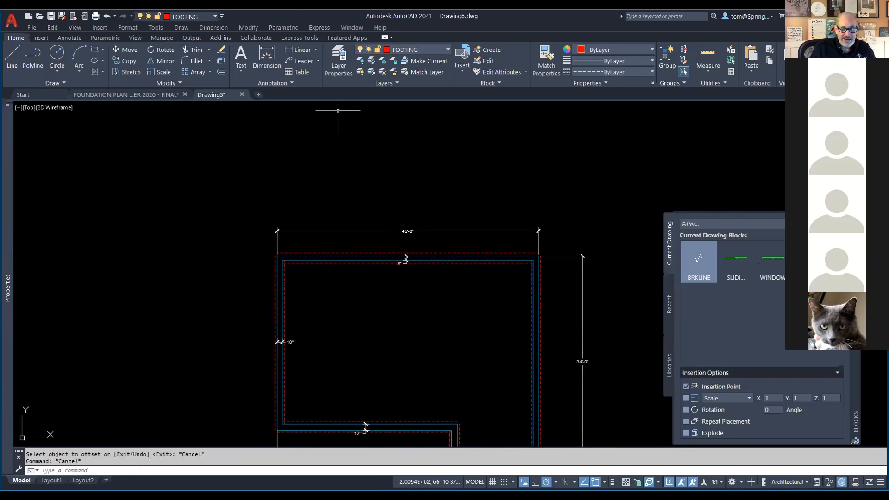
click(445, 50)
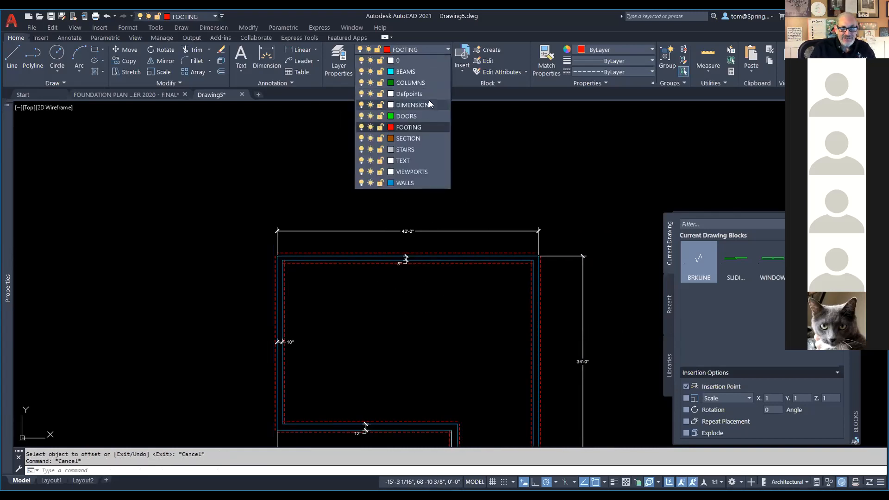
click(429, 104)
click(315, 49)
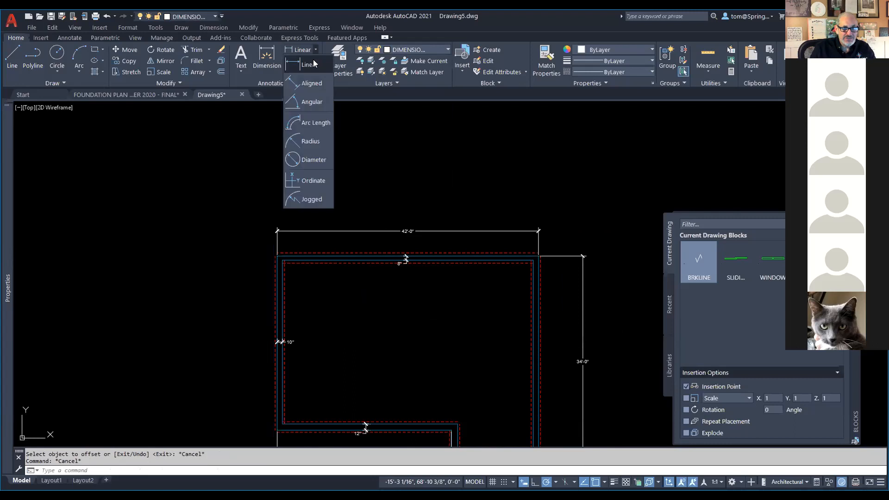
click(311, 67)
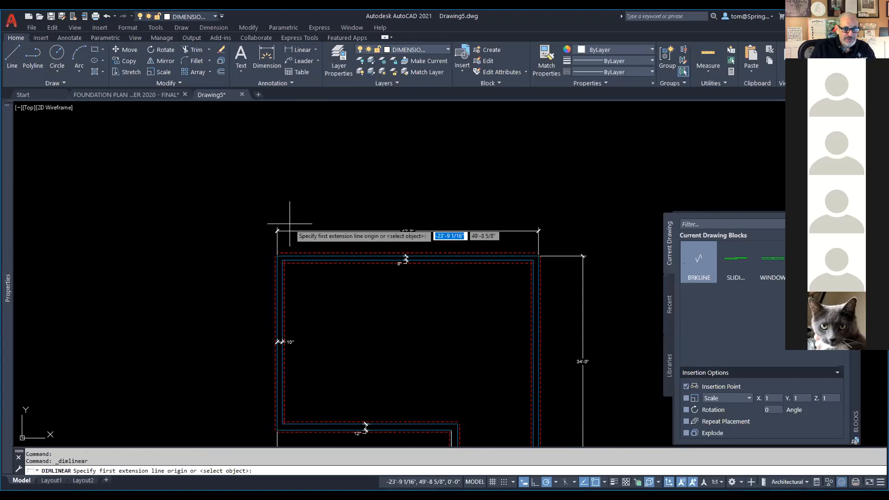
click(284, 260)
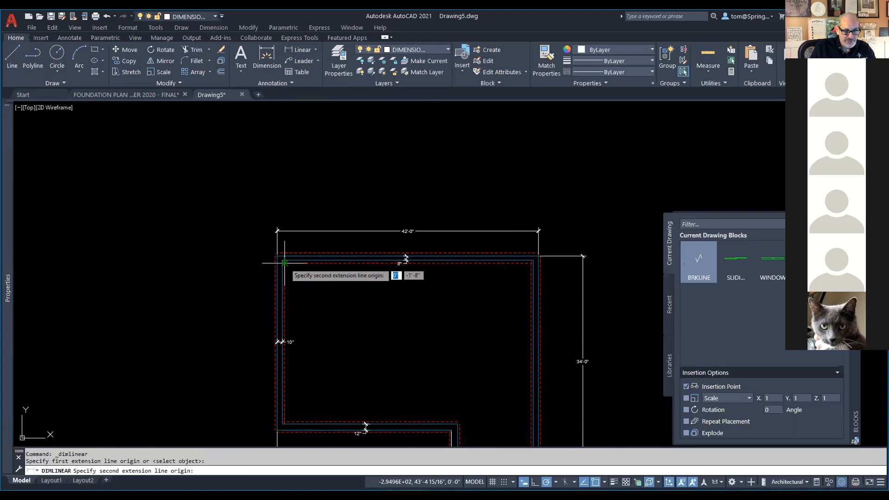
scroll(284, 259, up, 2)
click(285, 263)
click(198, 254)
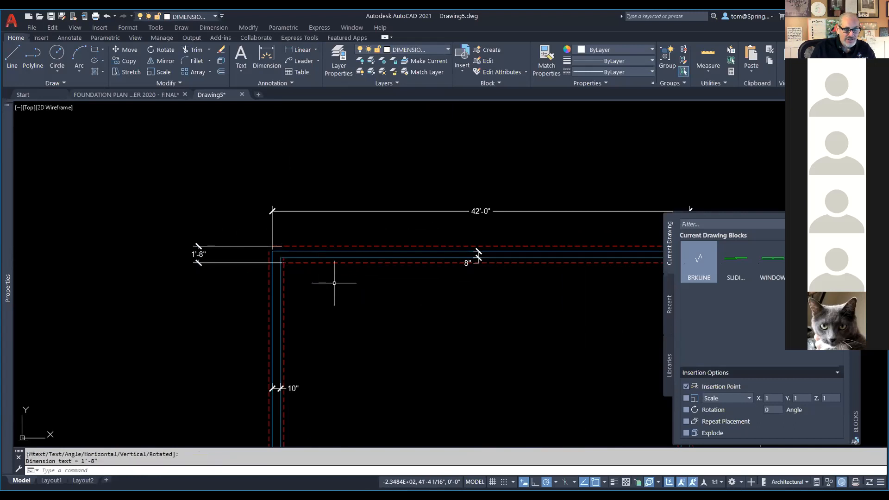
Add a linear dimension across the left footing's width, placed just below the 10" wall dimension
scroll(345, 301, down, 1)
middle_drag(357, 320, 396, 245)
right_click(379, 256)
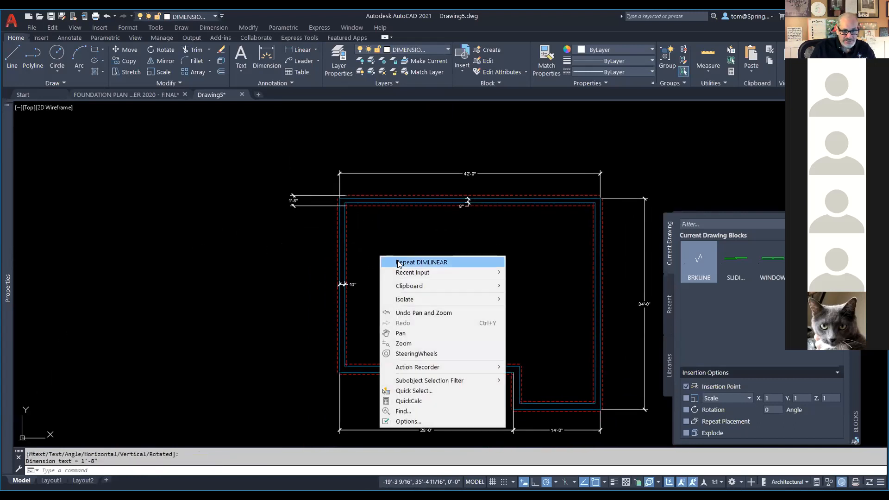
click(399, 262)
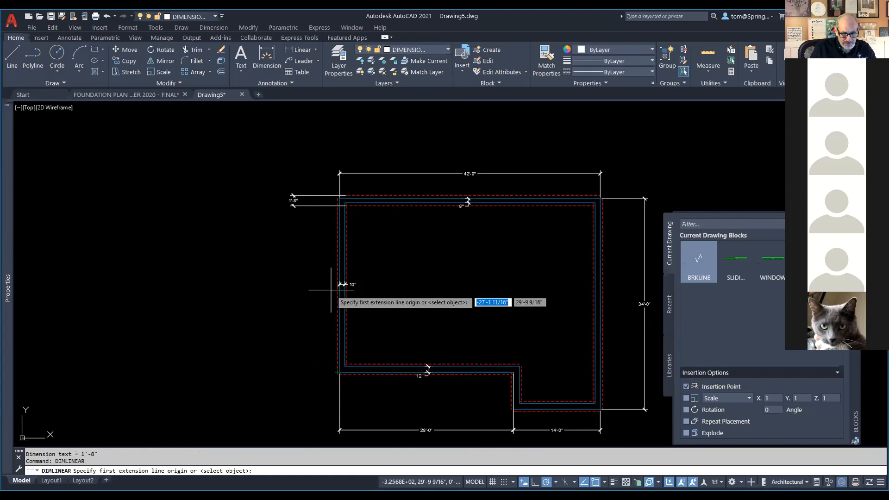
scroll(340, 288, up, 5)
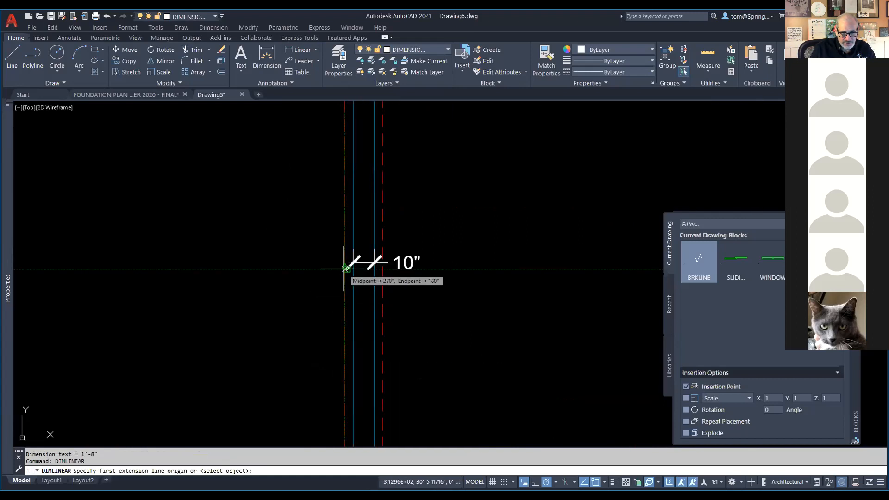
click(347, 268)
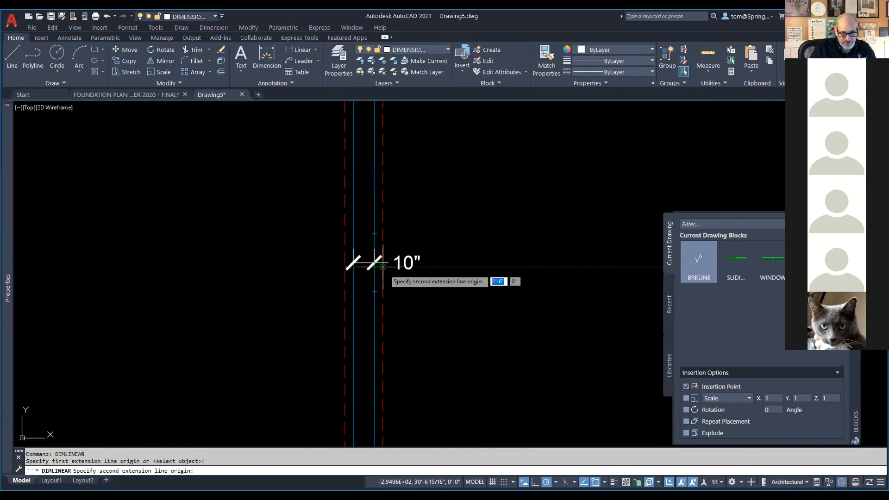
click(383, 267)
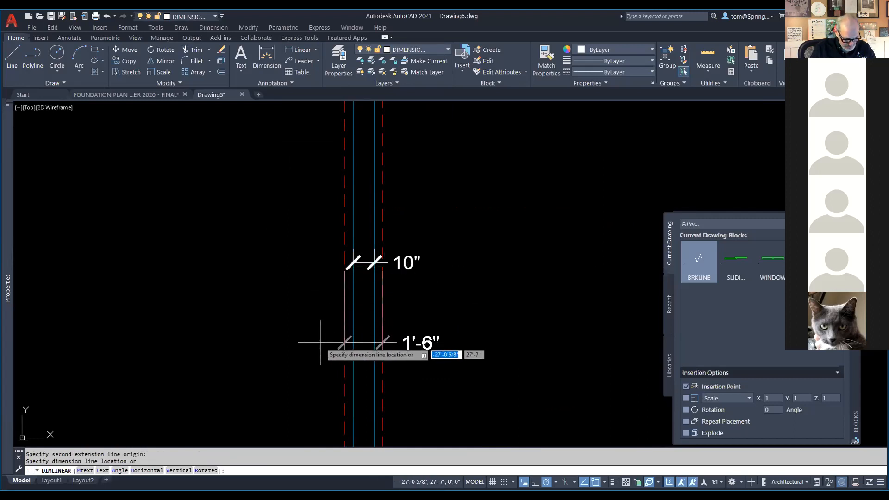
click(320, 343)
scroll(324, 343, down, 6)
middle_drag(466, 318, 258, 311)
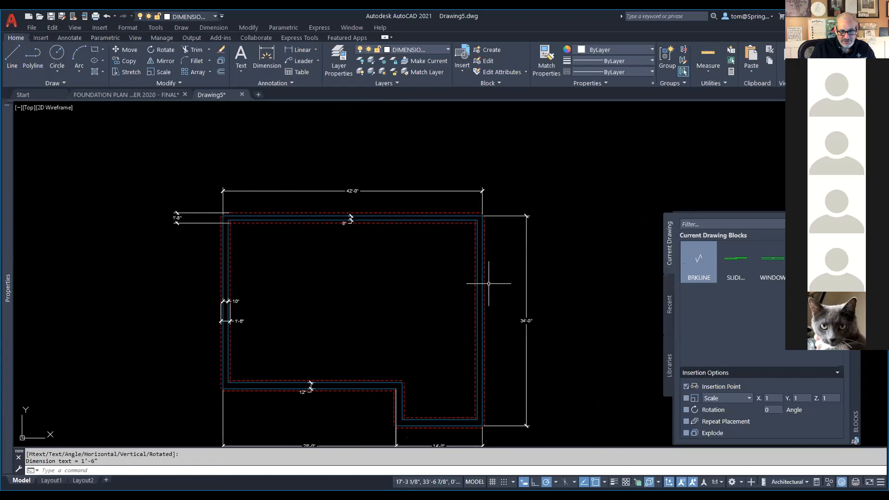
Add a linear dimension across the footing width of the lower-left bottom wall, between the 12" wall dimension and the jog
middle_drag(460, 289, 511, 207)
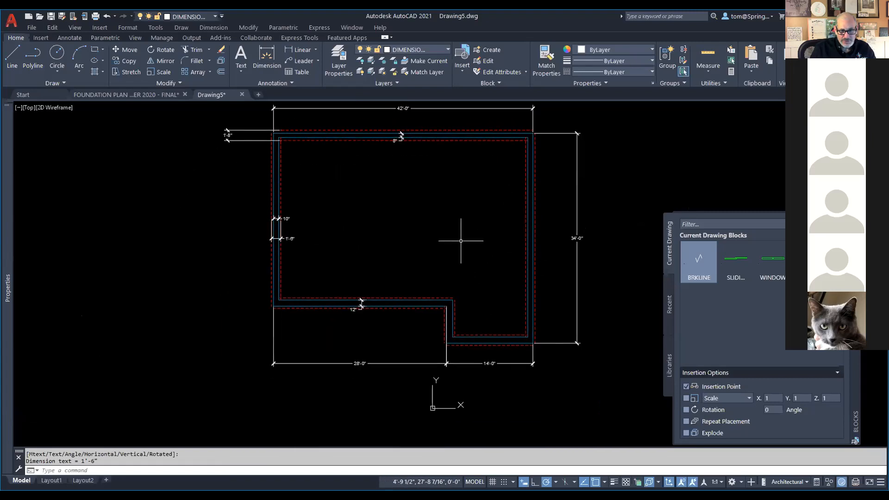
right_click(415, 259)
click(438, 265)
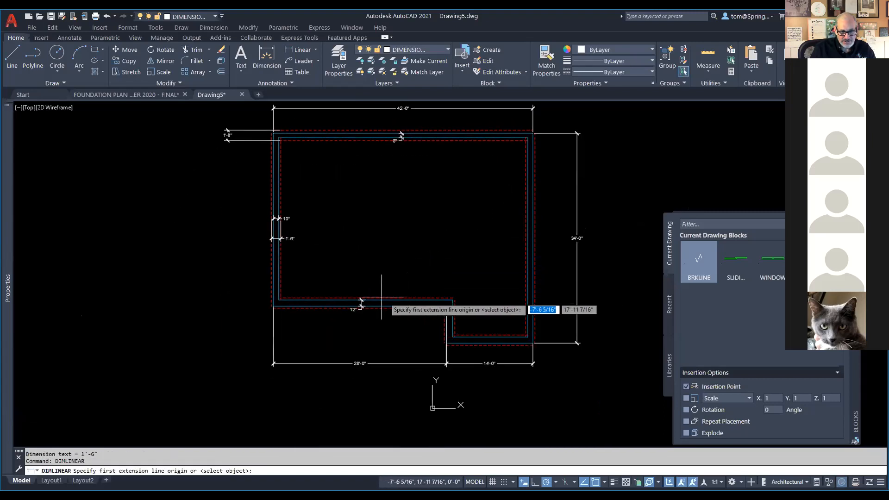
click(399, 297)
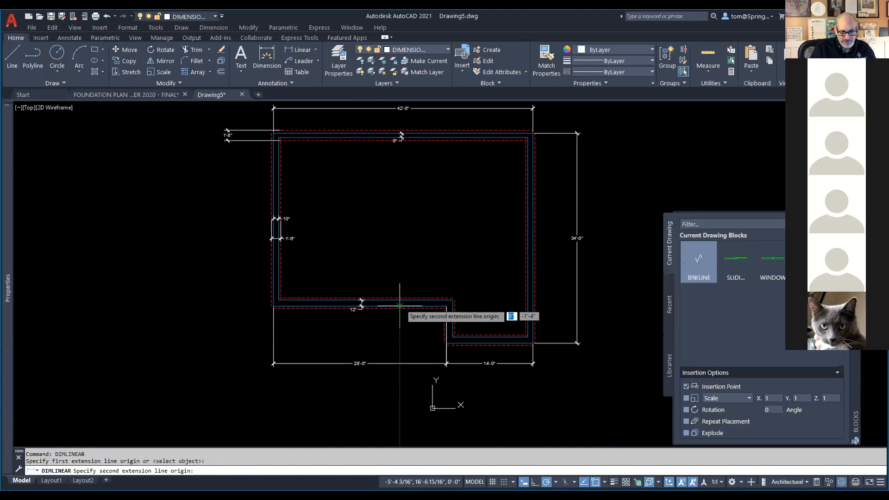
click(399, 307)
click(408, 303)
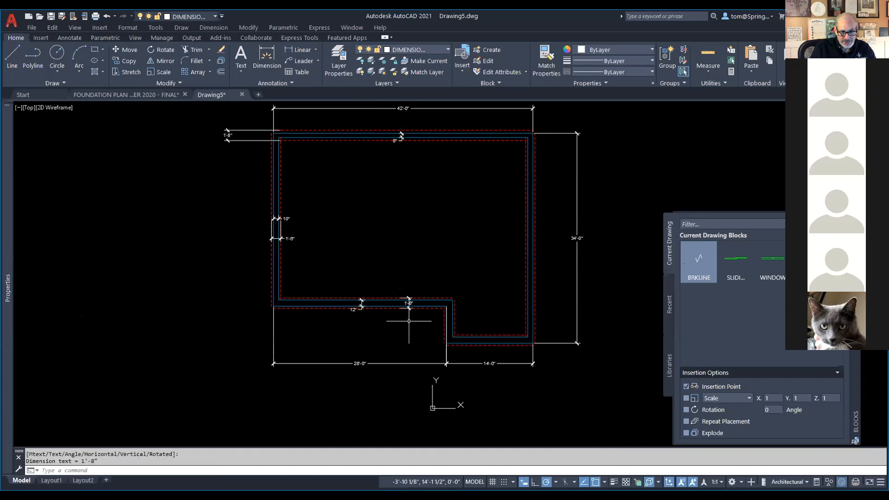
key(Escape)
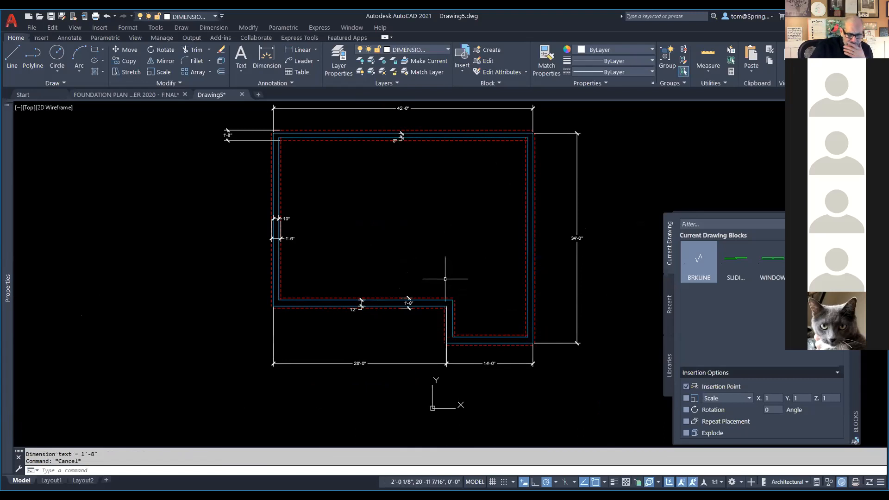
Match the 12" wall dimension's properties onto the footing width dimensions of the lower-left bottom wall and the left wall
scroll(408, 310, up, 5)
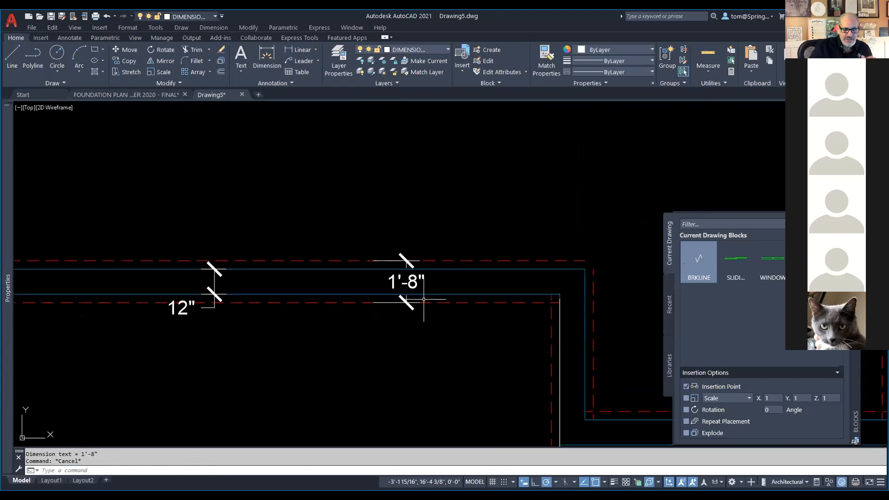
scroll(423, 299, down, 2)
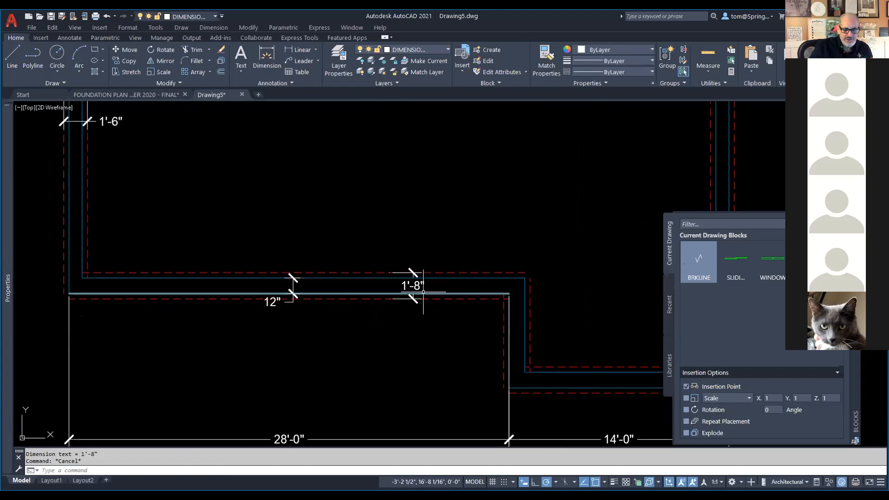
click(274, 301)
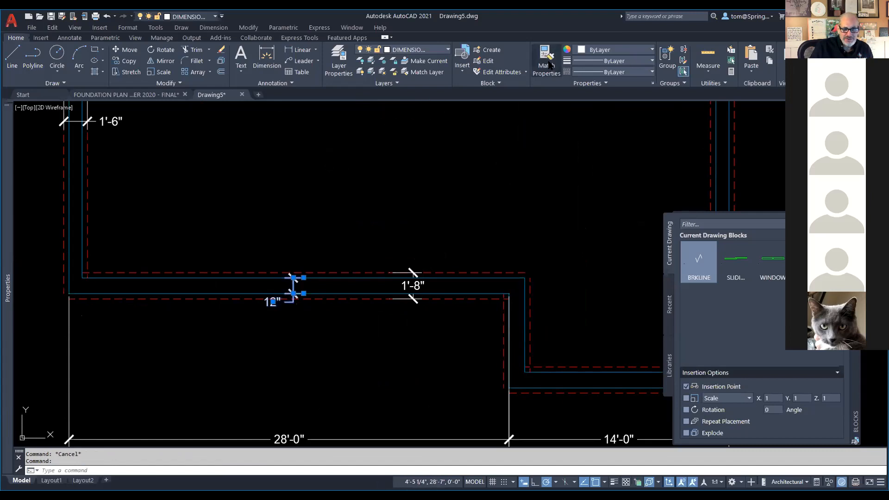
click(546, 63)
scroll(359, 199, down, 2)
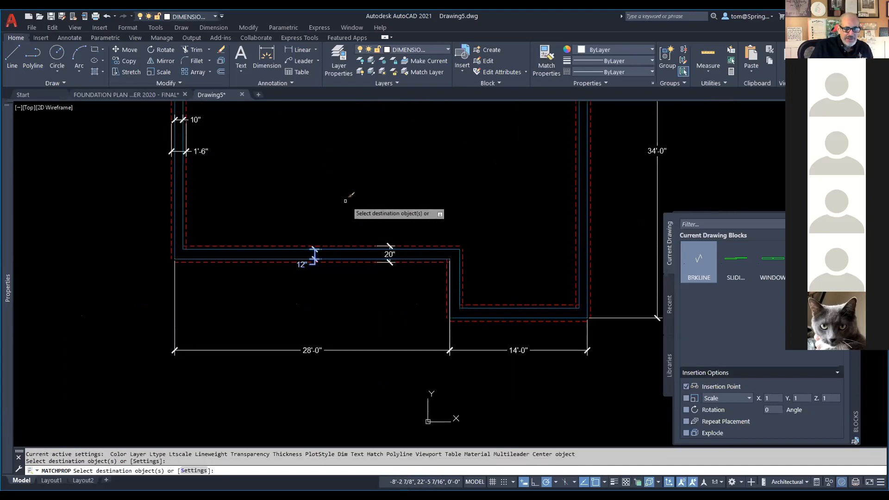
middle_drag(343, 206, 439, 291)
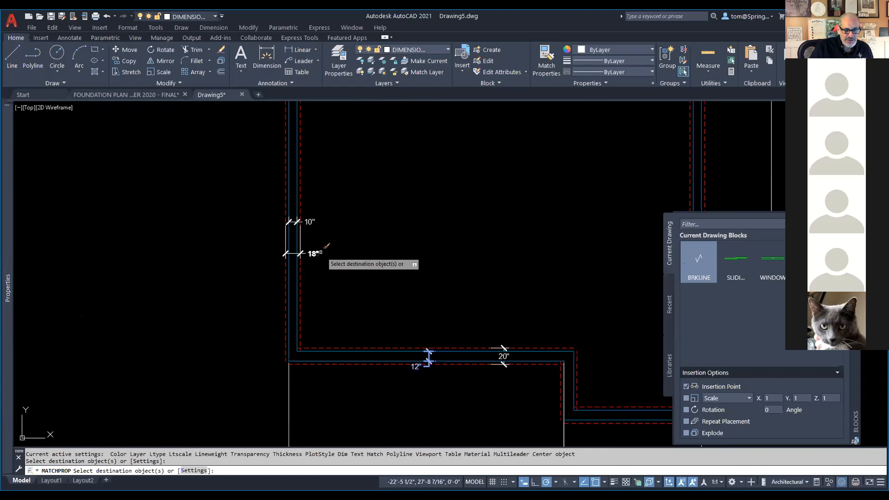
click(307, 247)
Apply the 12" dimension's properties to the top footing's width dimension and end Match Properties
scroll(400, 230, down, 2)
middle_drag(400, 230, 389, 319)
scroll(301, 277, up, 4)
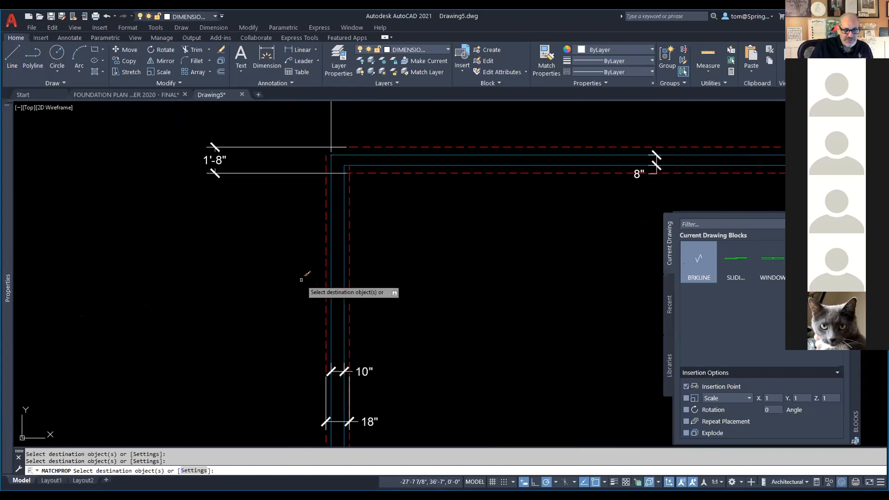
click(223, 161)
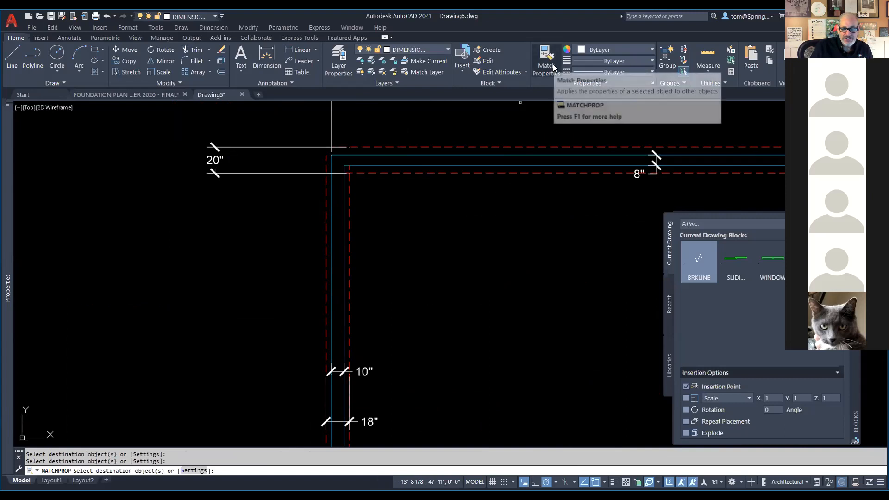
scroll(544, 238, down, 4)
mouse_move(536, 238)
middle_down()
mouse_move(272, 240)
mouse_move(296, 189)
middle_up()
scroll(327, 342, up, 4)
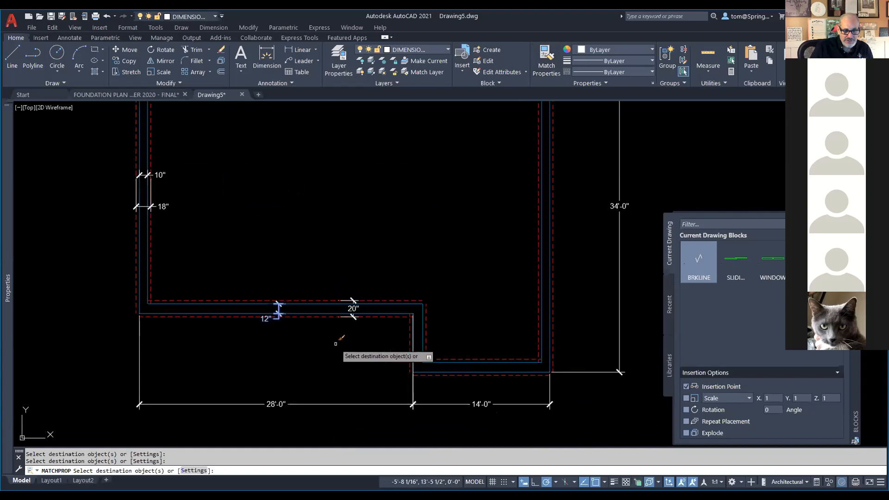
scroll(308, 319, down, 4)
scroll(398, 273, up, 6)
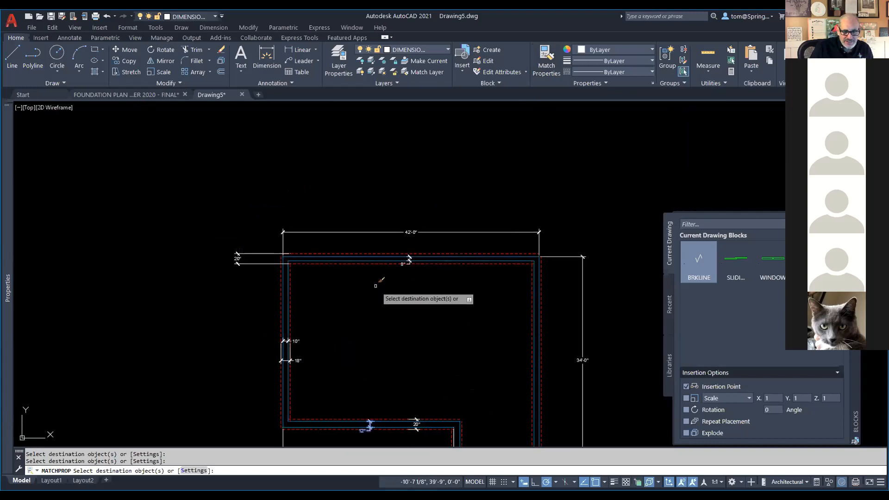
scroll(453, 270, down, 2)
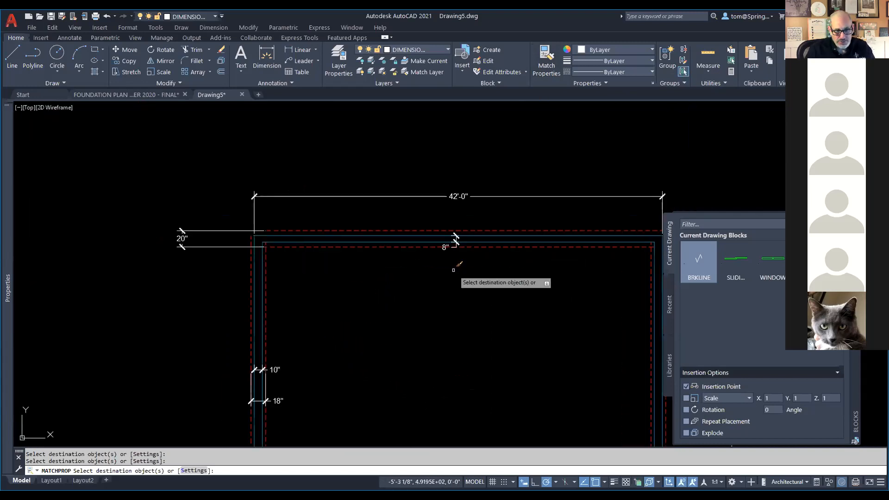
key(Escape)
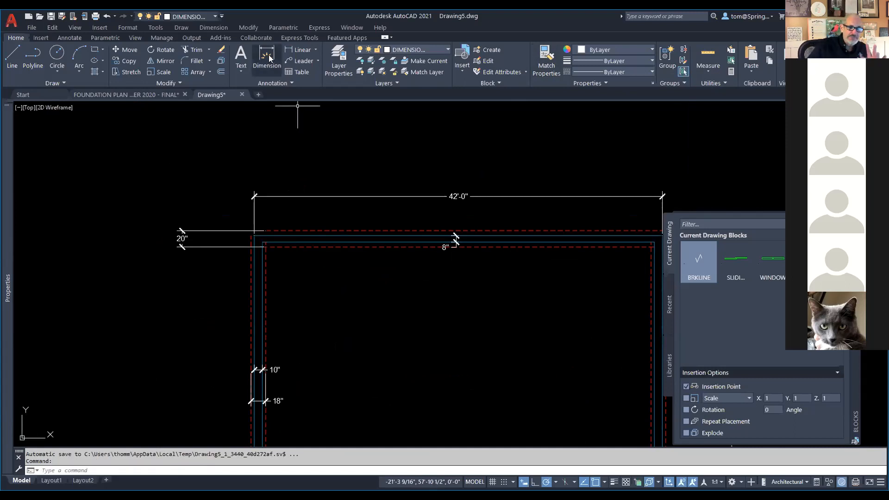
Fillet the inner footing lines of the left and top walls into a sharp corner at the plan's upper-left
scroll(460, 276, down, 1)
scroll(461, 277, down, 2)
middle_drag(472, 224, 481, 193)
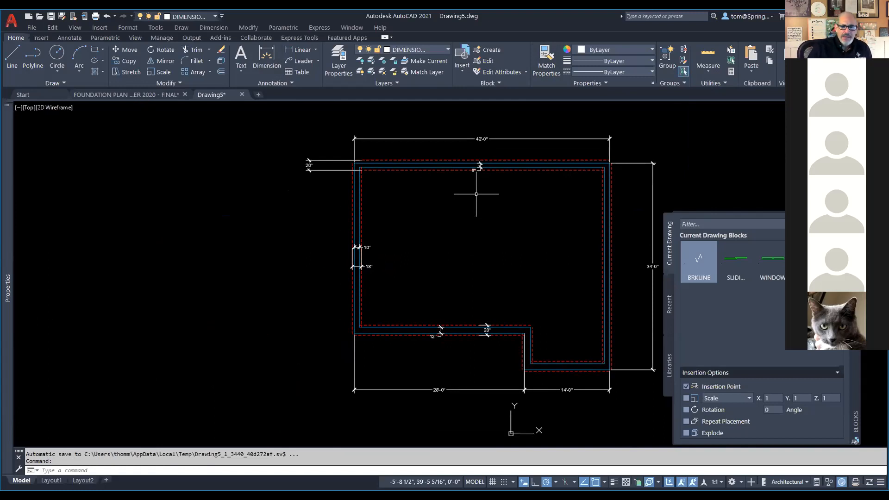
scroll(366, 166, up, 8)
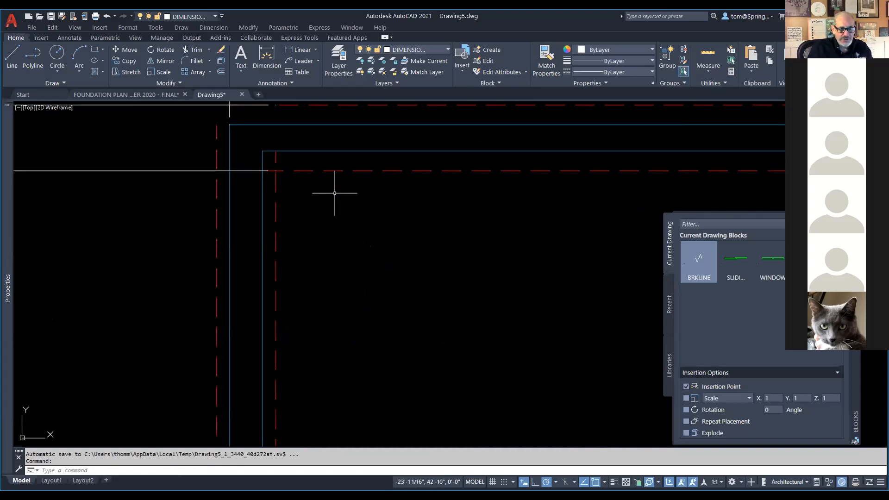
text(f)
key(Return)
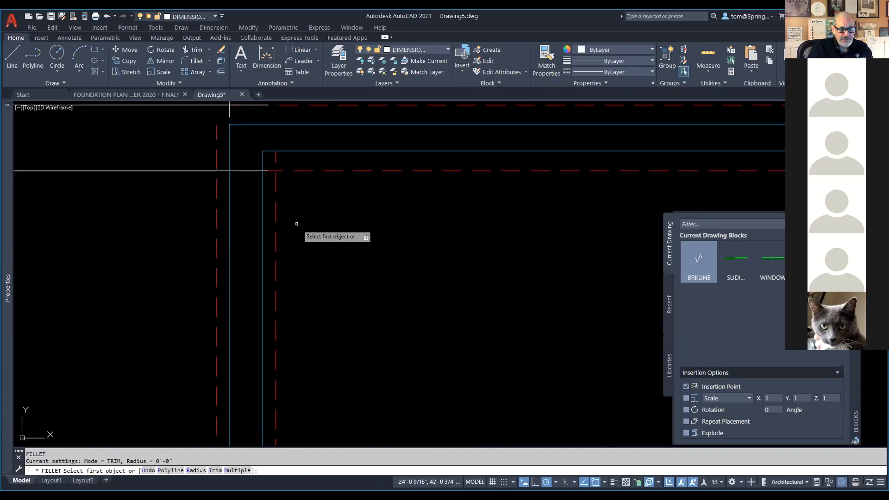
click(274, 188)
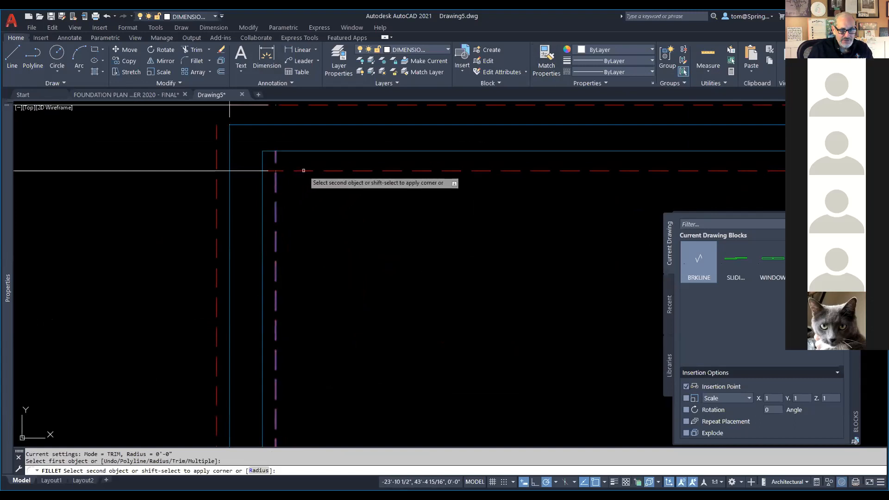
click(301, 170)
Fillet the outer footing lines of the left and top walls into a sharp corner at the plan's upper-left
right_click(169, 133)
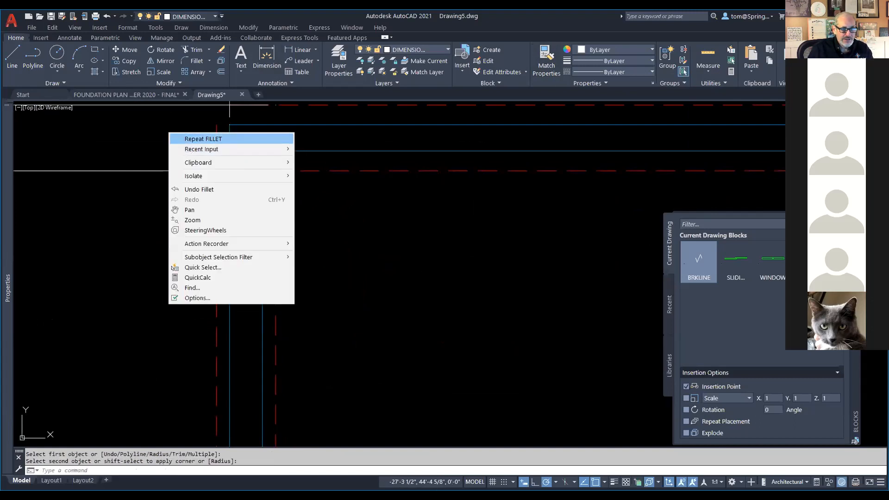
click(203, 139)
click(216, 134)
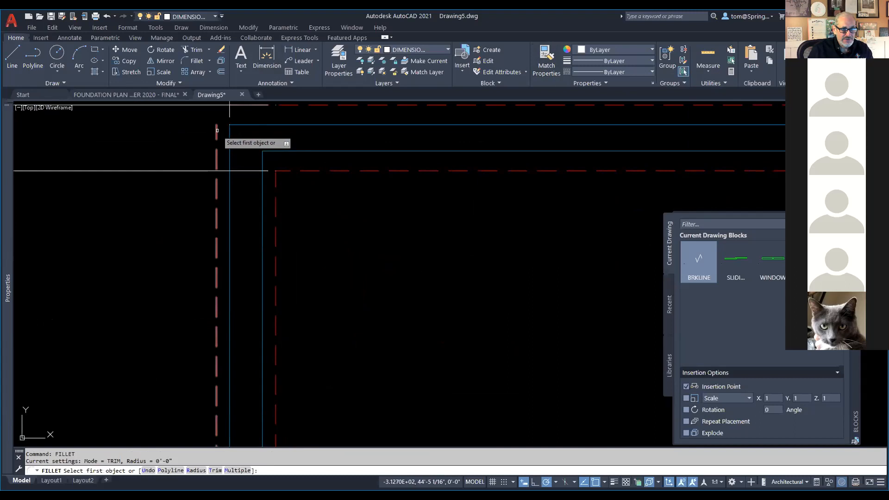
click(286, 106)
scroll(481, 236, down, 5)
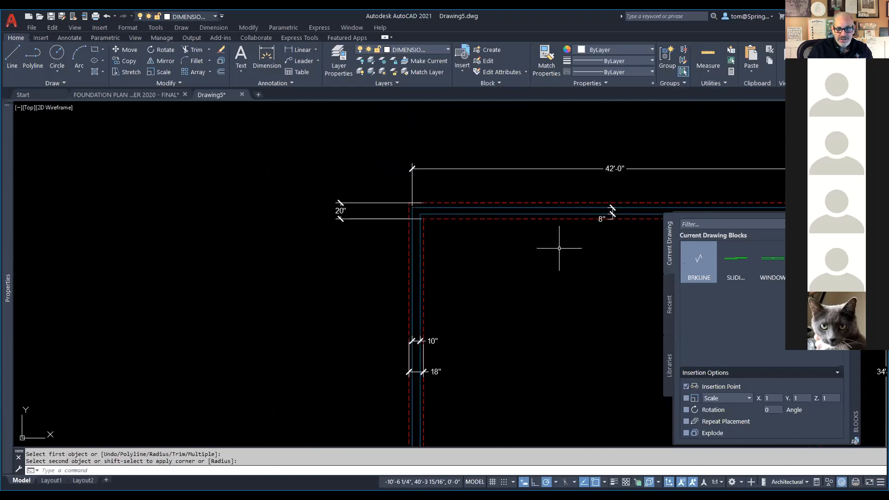
Fillet the inner footing lines of the top and right walls into a sharp corner at the plan's upper-right
scroll(559, 249, down, 2)
right_click(492, 168)
click(502, 174)
scroll(470, 211, up, 5)
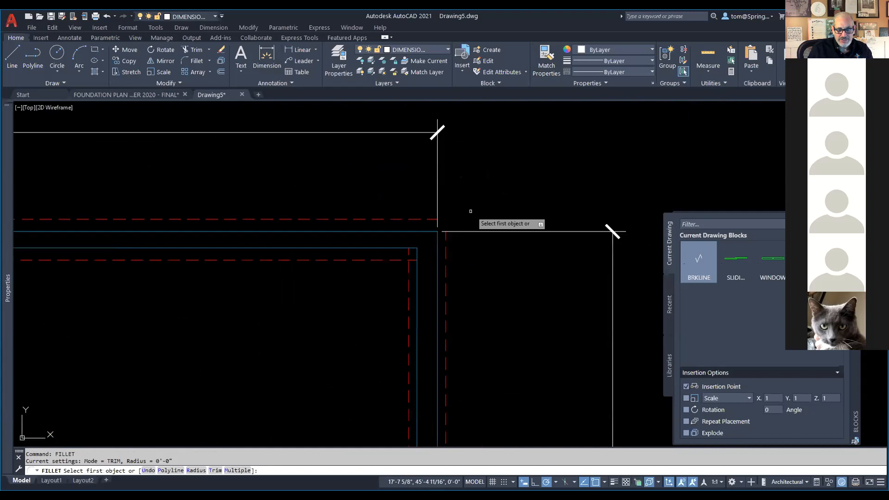
click(408, 265)
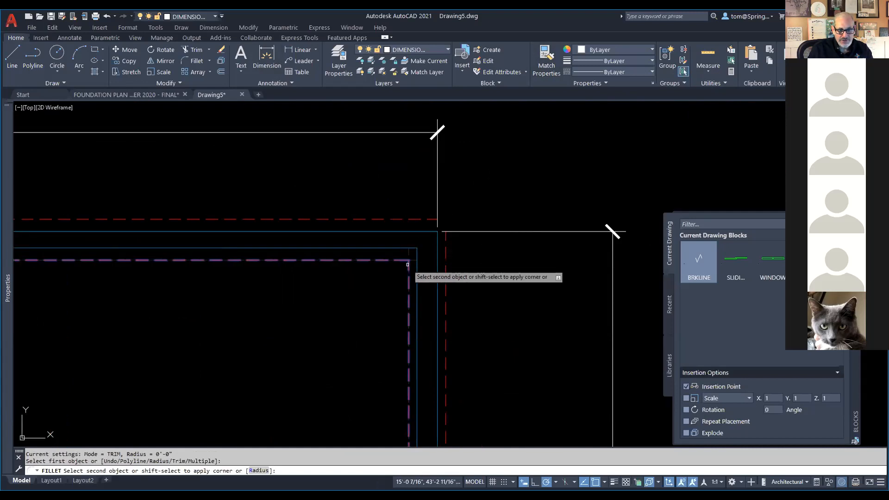
key(Escape)
Restart Fillet with the Multiple option and join the outer footing lines at the plan's upper-right corner
right_click(460, 203)
click(503, 208)
right_click(504, 188)
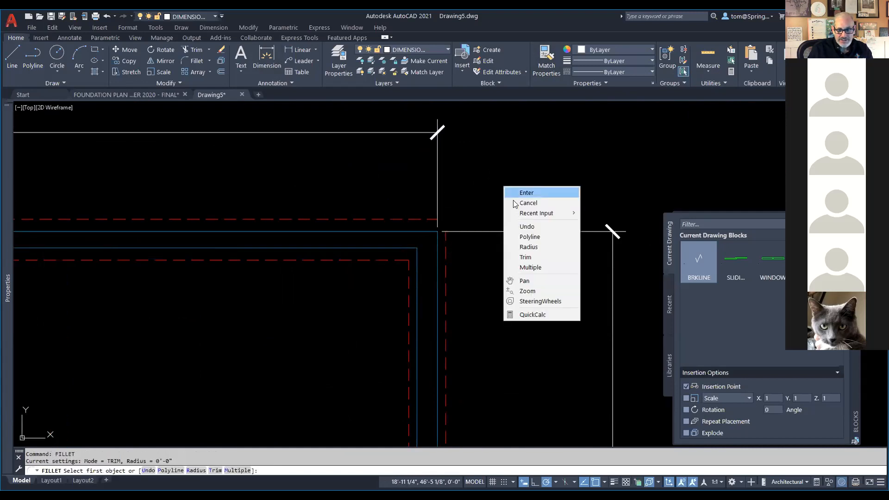
click(527, 267)
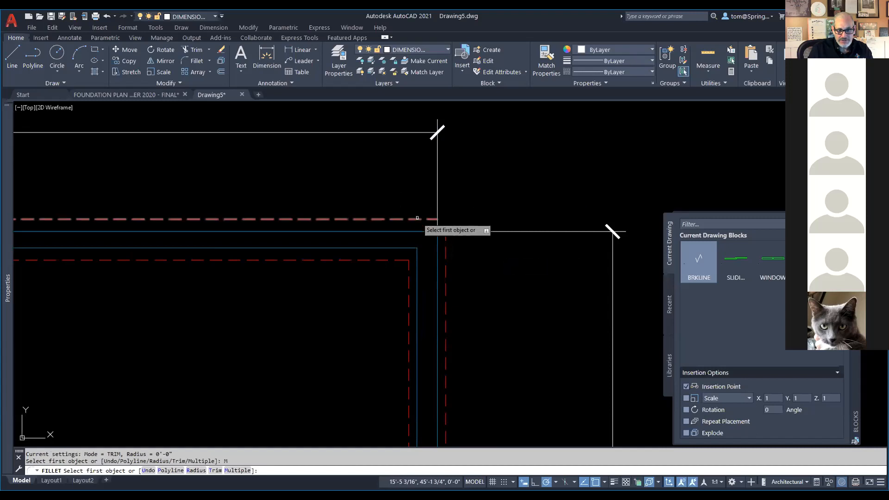
click(417, 218)
Fillet the inner footing lines into sharp corners at the lower-right and lower-left of the plan's 14'-0" projection
scroll(453, 350, down, 3)
middle_drag(452, 350, 444, 200)
scroll(425, 296, up, 5)
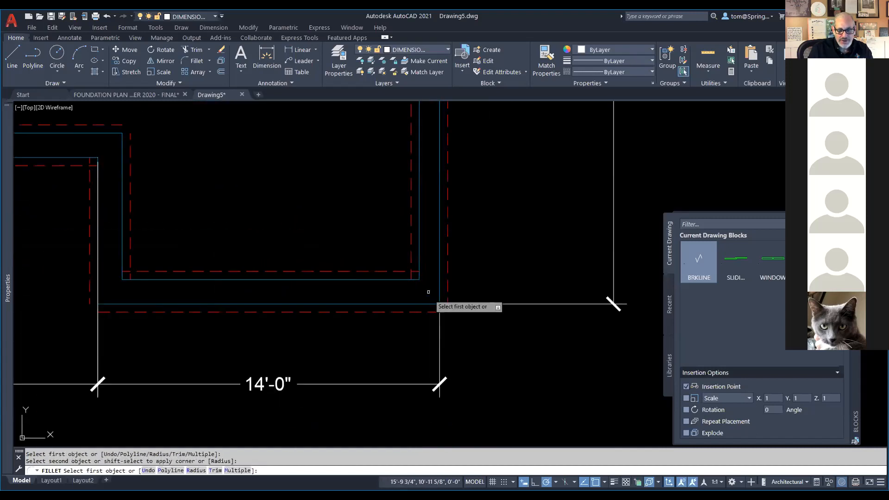
click(411, 257)
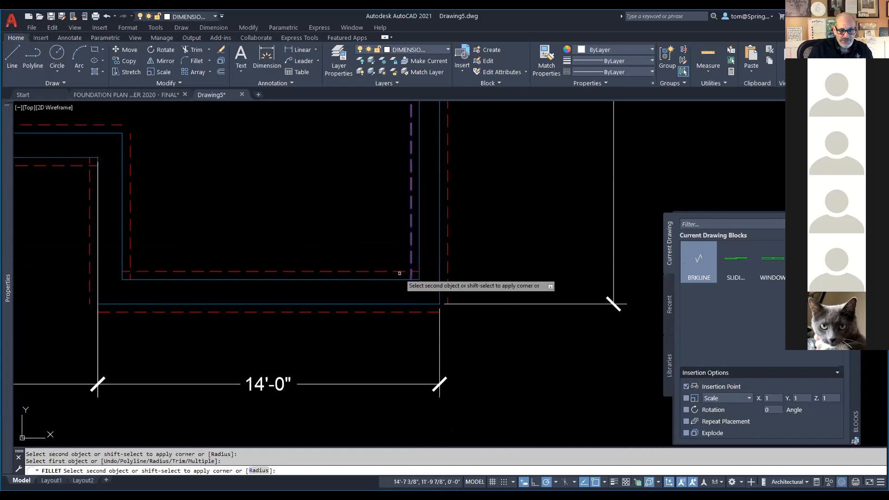
click(399, 273)
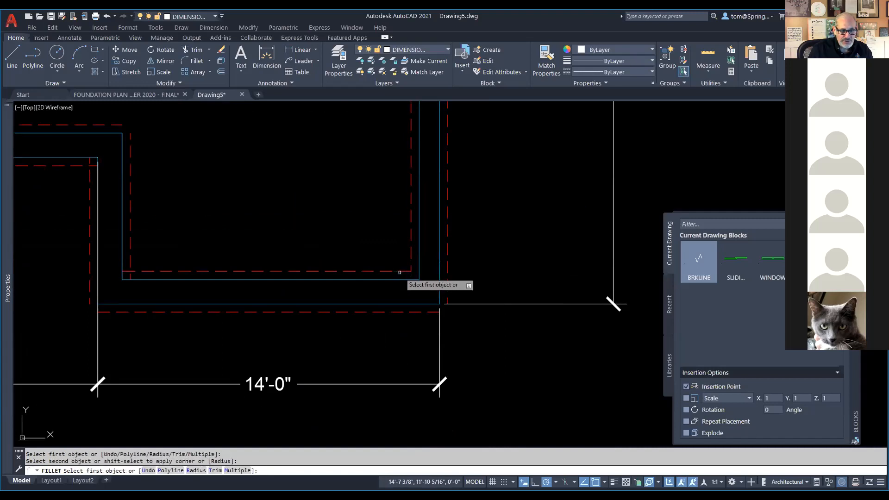
click(148, 272)
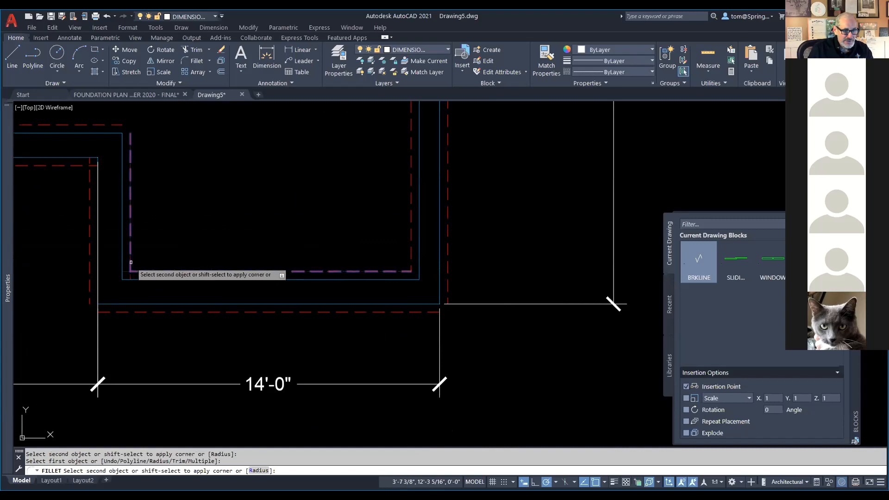
click(130, 262)
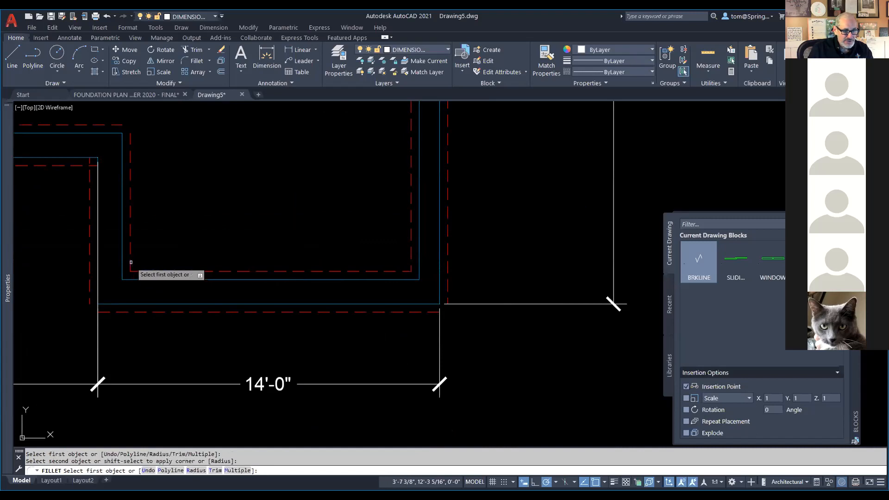
Fillet the footing lines into sharp corners at the 14'-0" projection's outer lower-left and at both corners of the jog above it
click(98, 311)
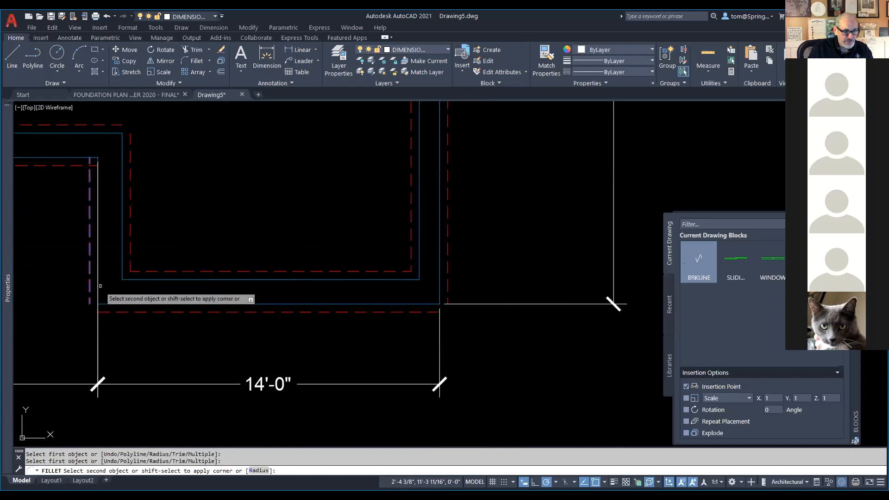
click(114, 309)
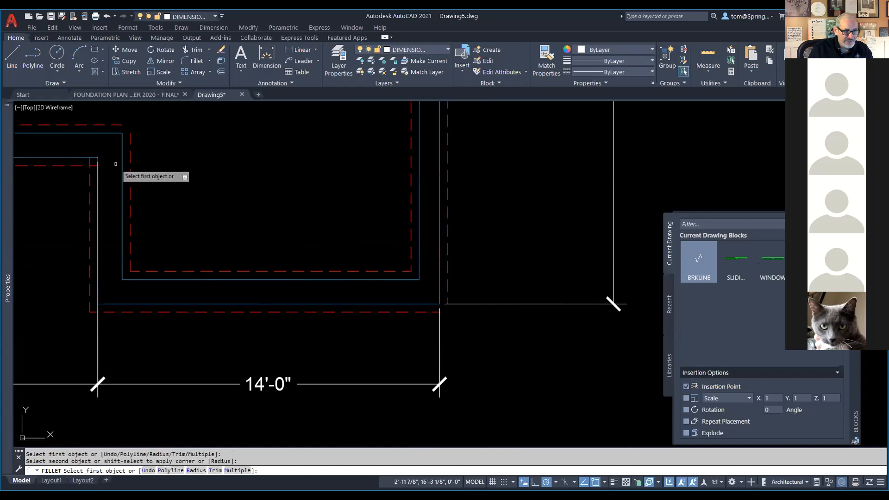
click(130, 142)
click(119, 124)
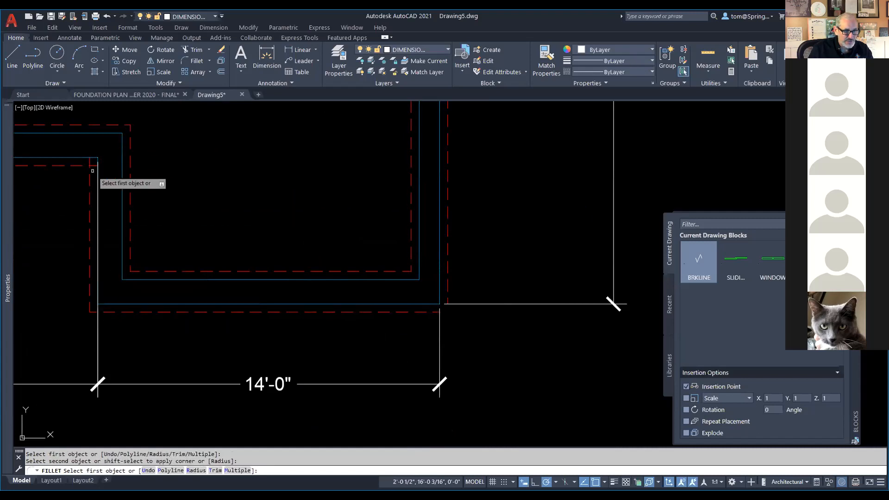
click(89, 177)
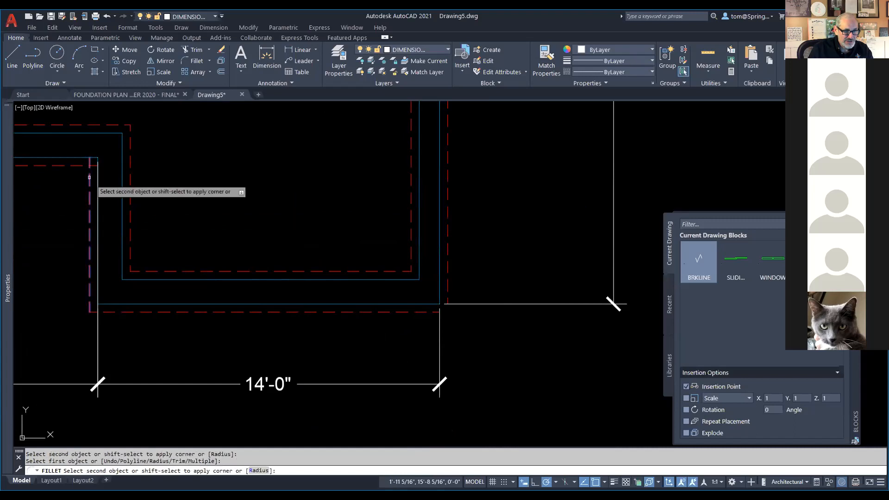
click(83, 164)
Fillet the inner and outer footing lines of the left and bottom walls into sharp corners at the main plan's lower-left, ending Fillet
scroll(67, 206, down, 4)
middle_drag(72, 221, 521, 258)
scroll(299, 224, up, 8)
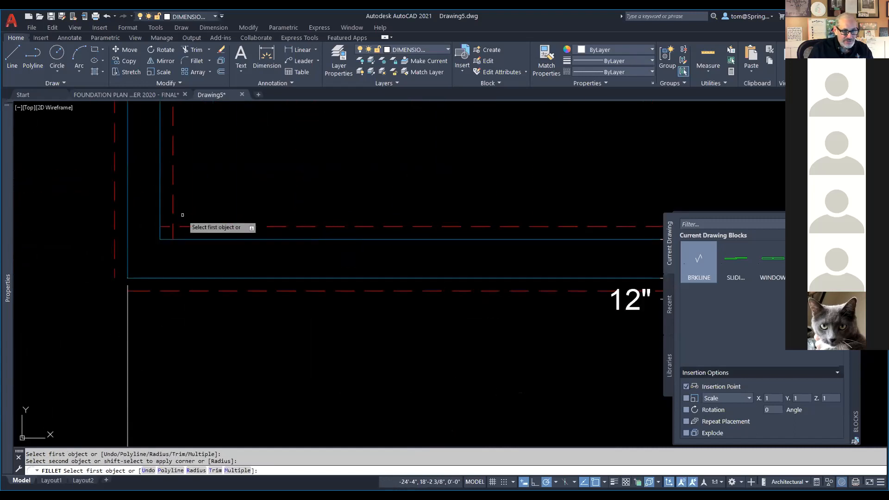
click(182, 215)
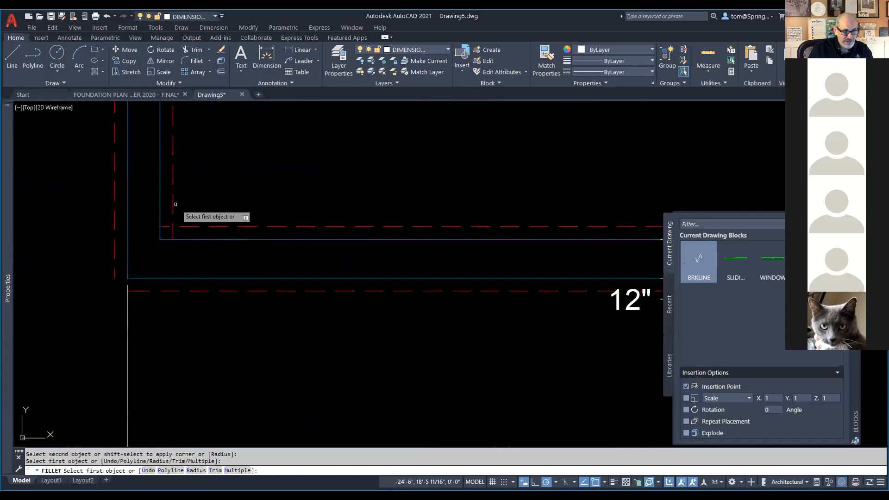
click(173, 207)
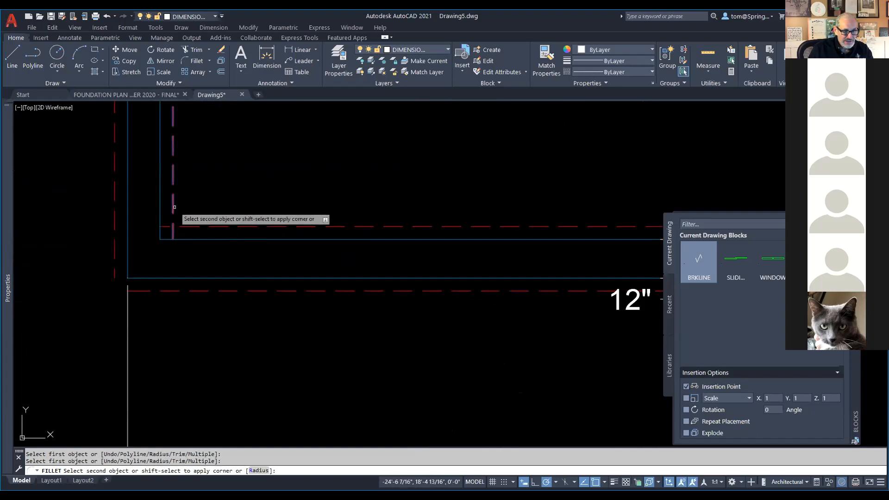
click(194, 227)
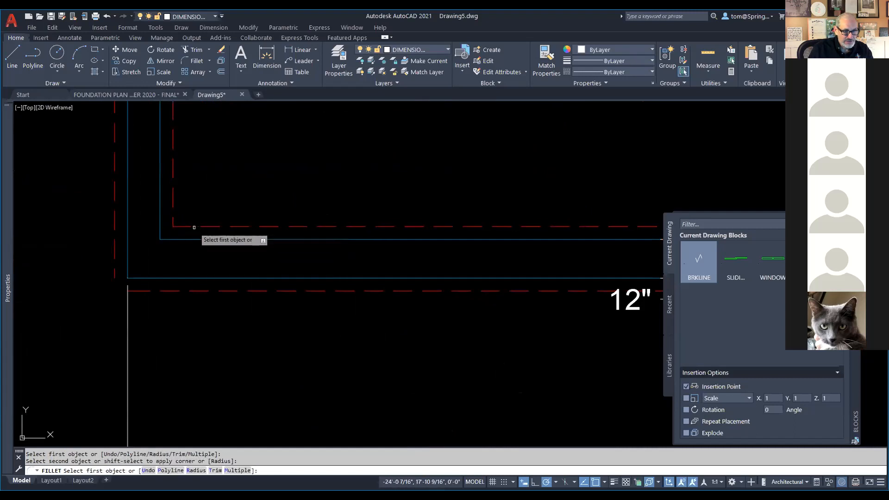
click(142, 291)
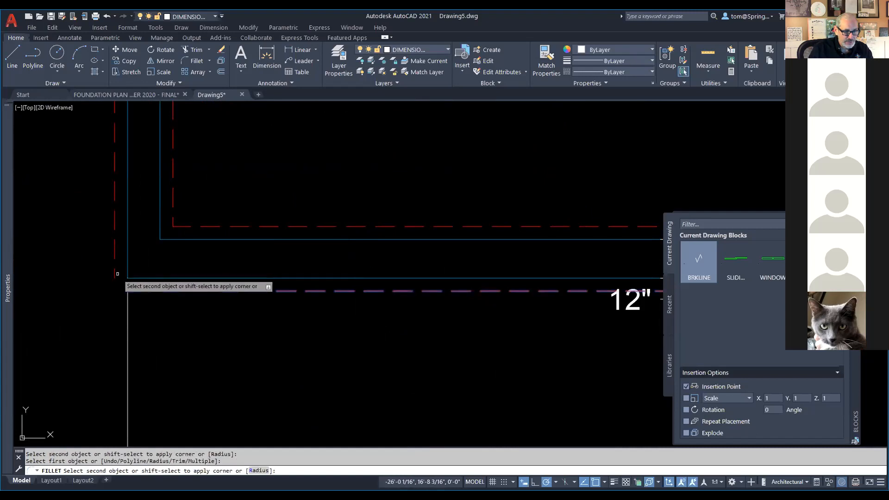
click(117, 274)
key(Escape)
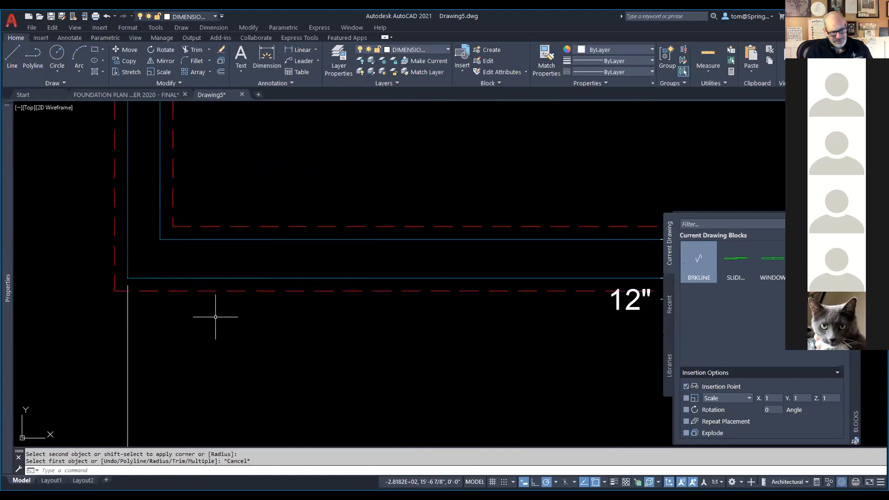
Save the drawing to the Desktop as "FOUNDATION - SOUTHFIELD -" followed by the author's surname
scroll(215, 317, down, 8)
middle_drag(300, 327, 271, 278)
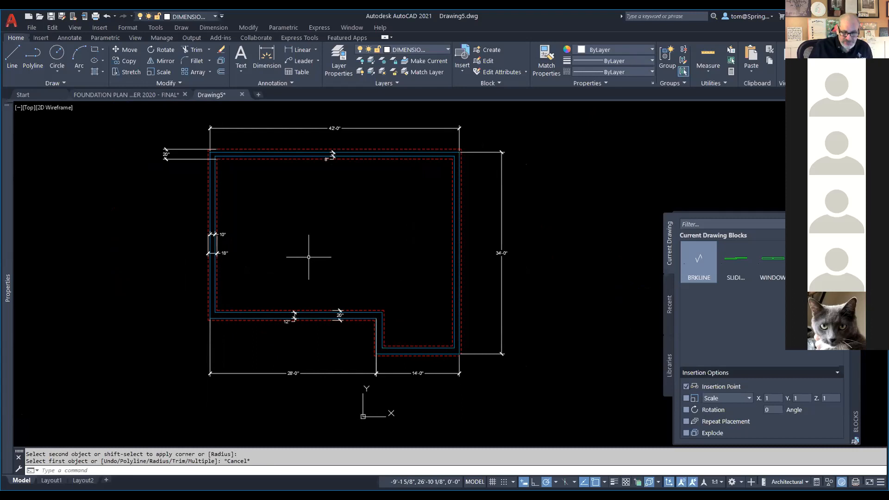
click(63, 17)
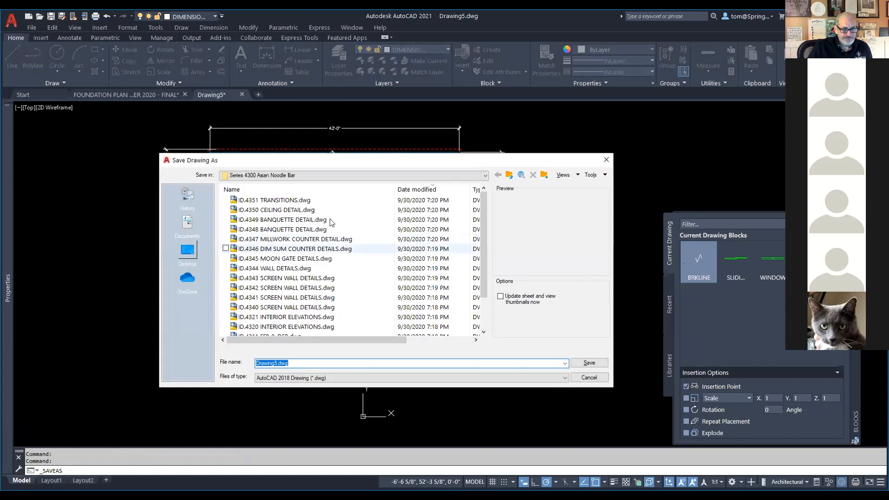
click(185, 255)
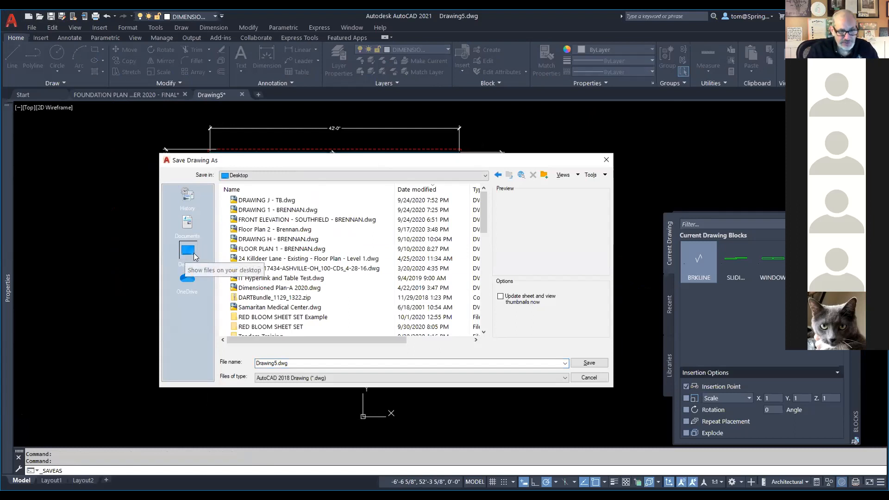
double_click(300, 364)
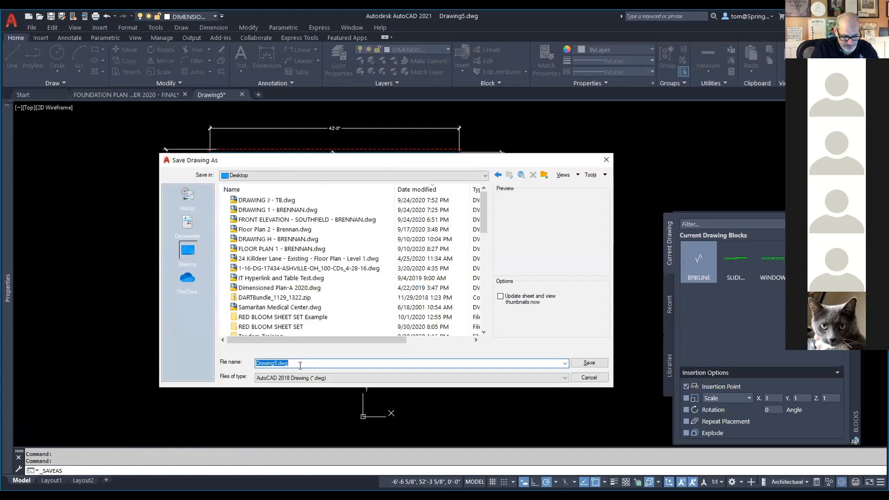
text(fou)
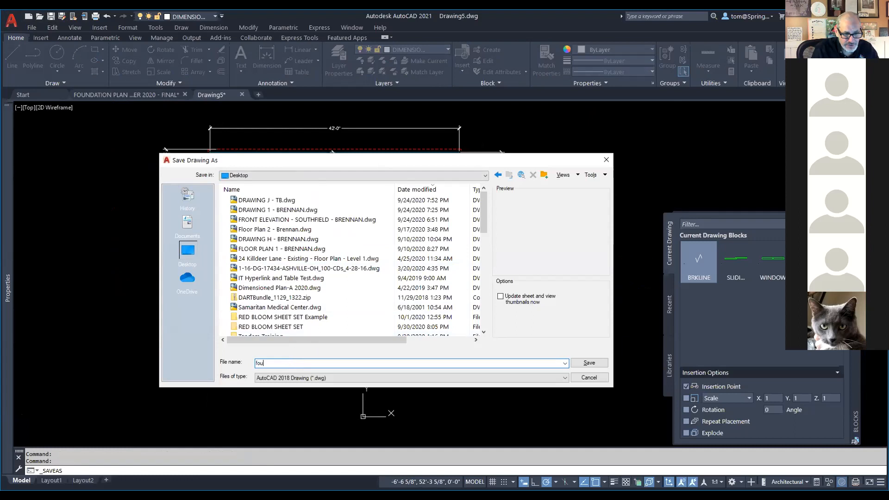
text(FOUNDATION - SOUTHFIELD -)
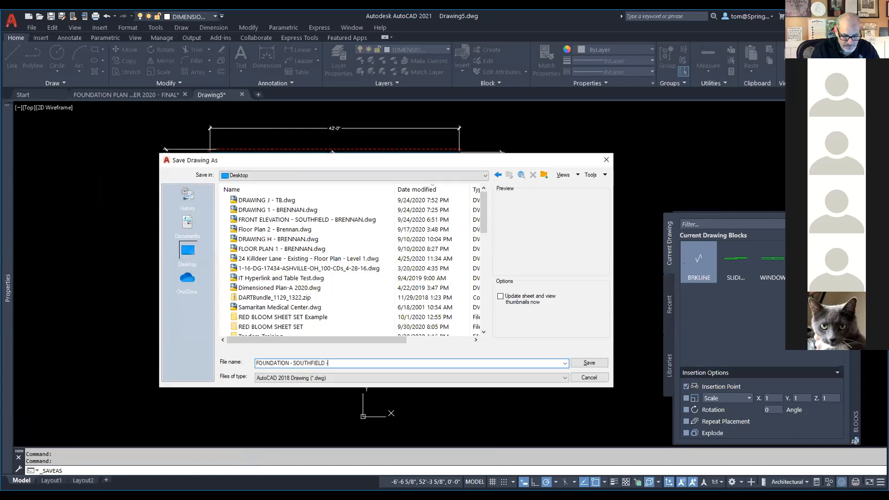
text(AN)
key(ctrl+a)
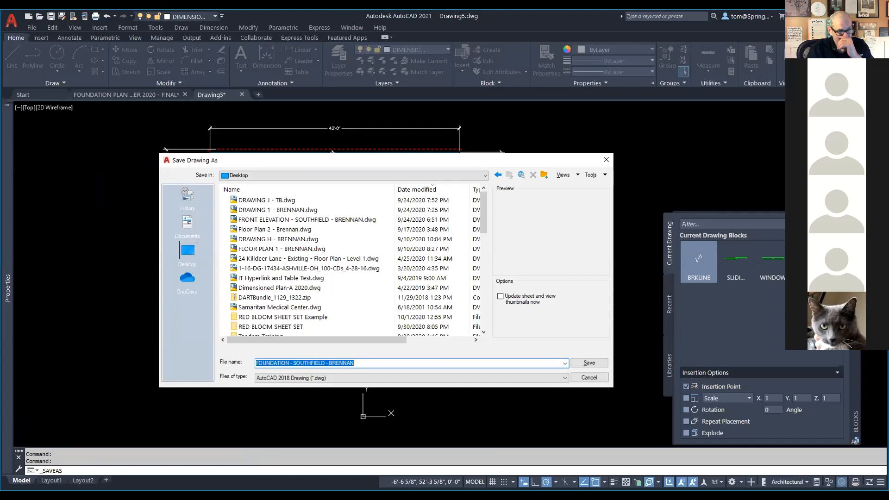
key(Return)
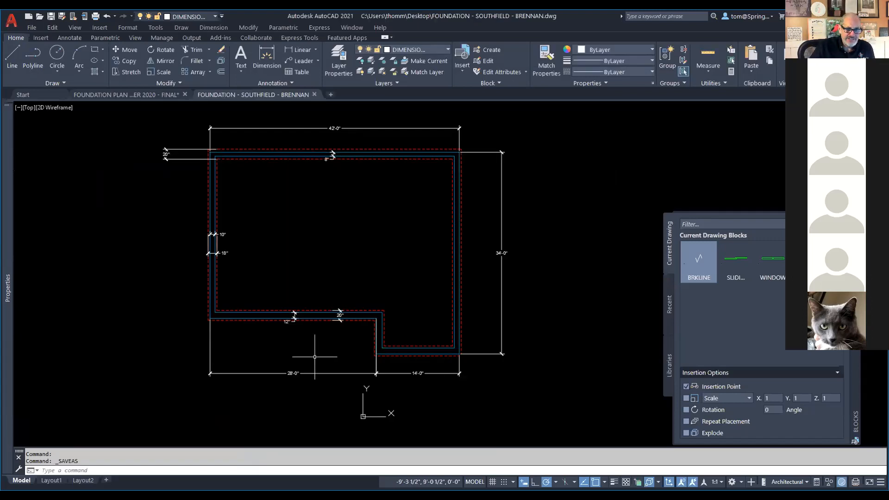
Switch to the master foundation plan PDF in the browser and examine its beams, beam pockets, columns, column footings and their spacing dimensions
middle_drag(329, 238, 367, 234)
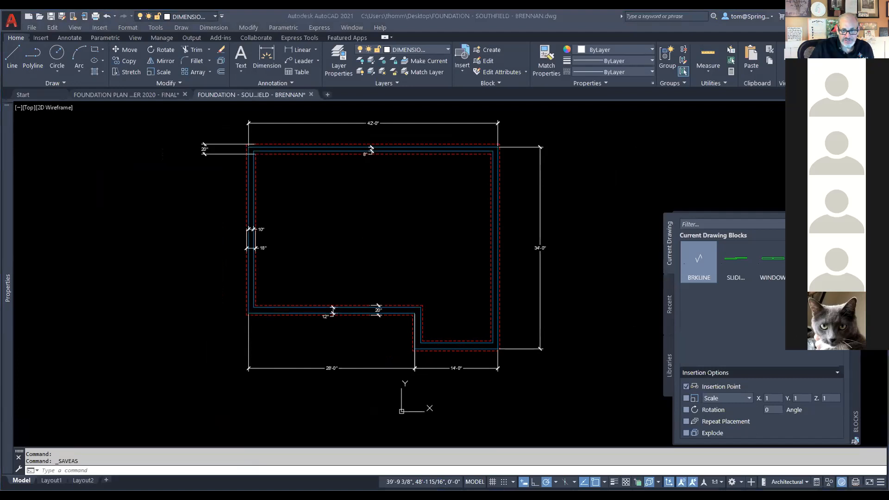
key(alt+Tab)
scroll(411, 216, up, 1)
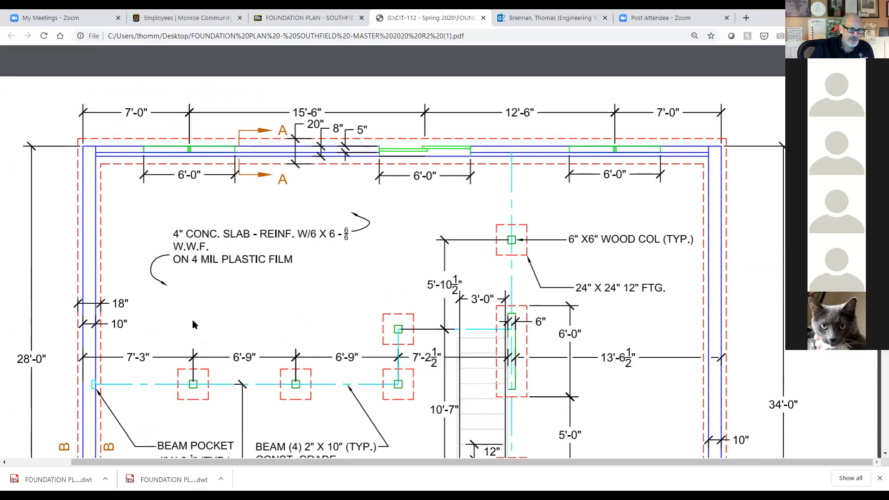
scroll(203, 321, down, 3)
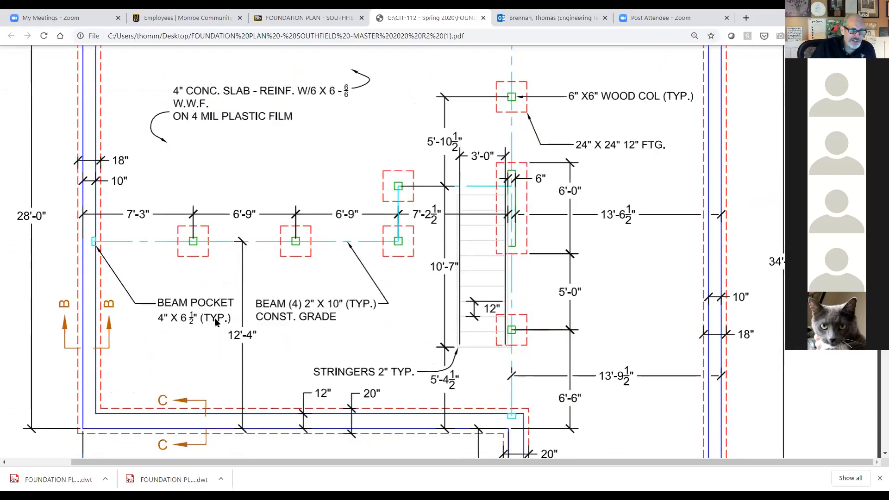
scroll(216, 322, down, 1)
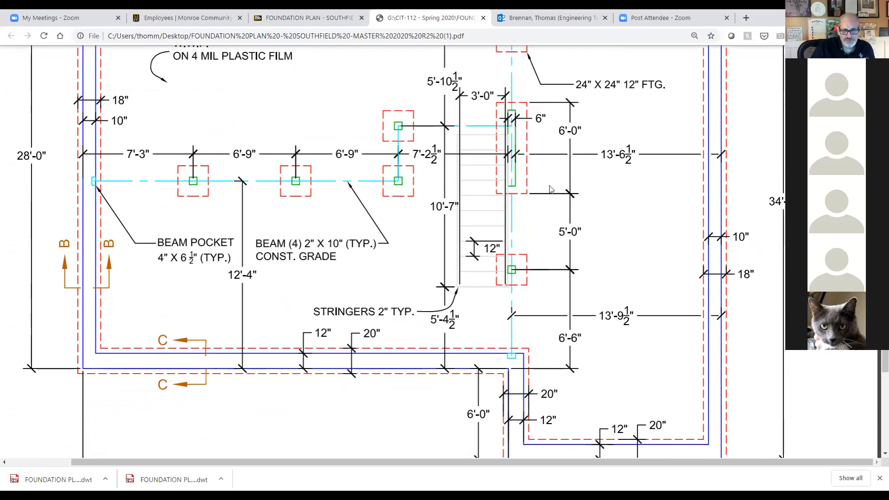
scroll(634, 223, up, 3)
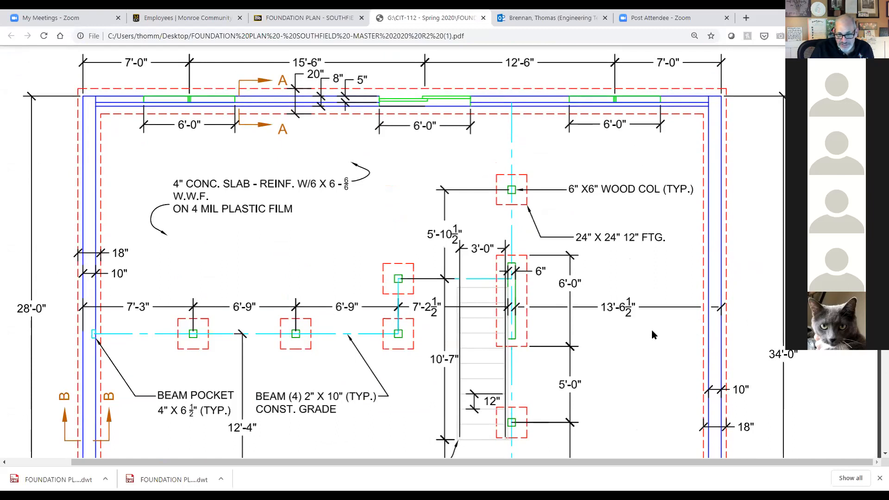
middle_click(615, 337)
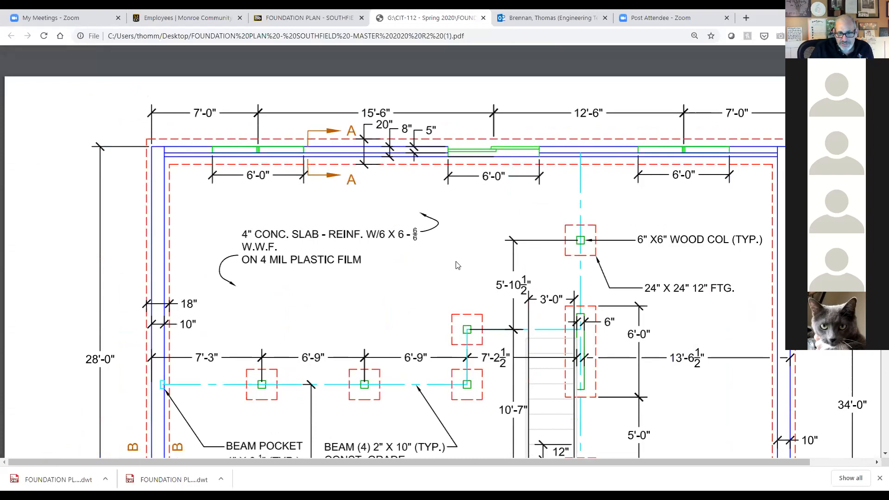
scroll(488, 295, down, 1)
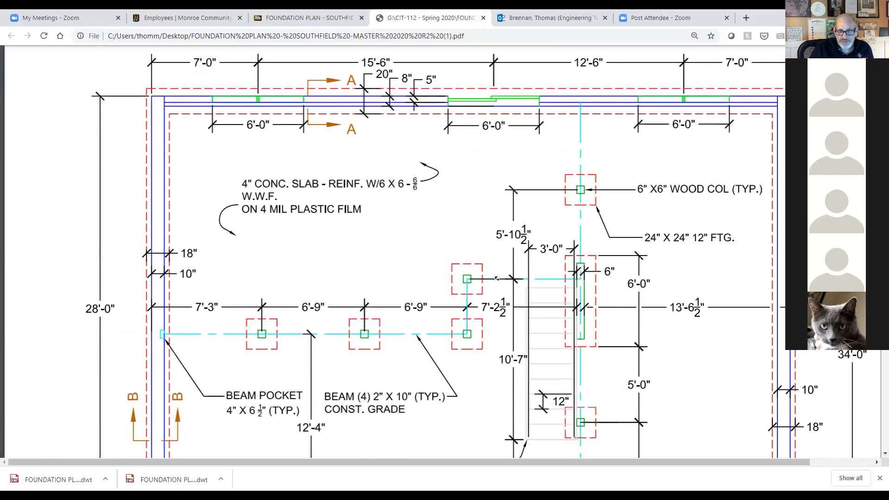
scroll(633, 344, down, 2)
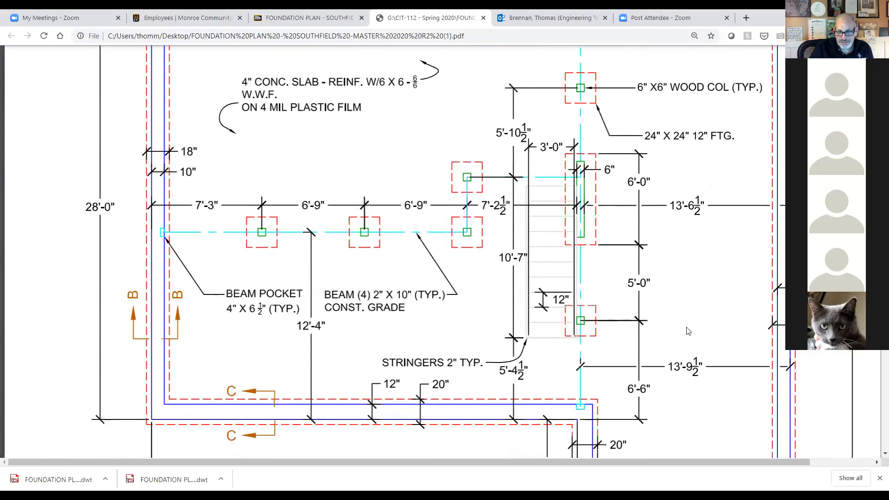
scroll(678, 398, down, 1)
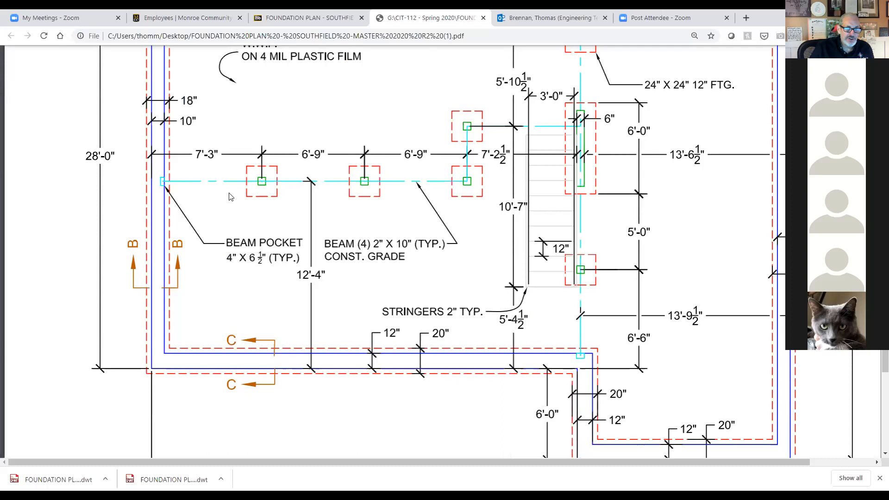
scroll(234, 197, up, 3)
scroll(236, 198, up, 1)
scroll(236, 210, down, 1)
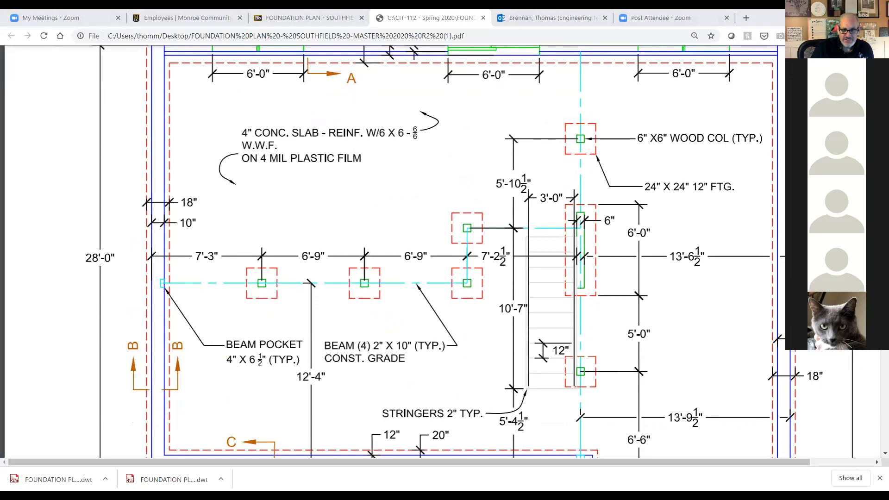
Switch back to AutoCAD and, with BEAMS as the current layer, offset the bottom wall's outer line 12'-4" up into the plan
key(alt+Tab)
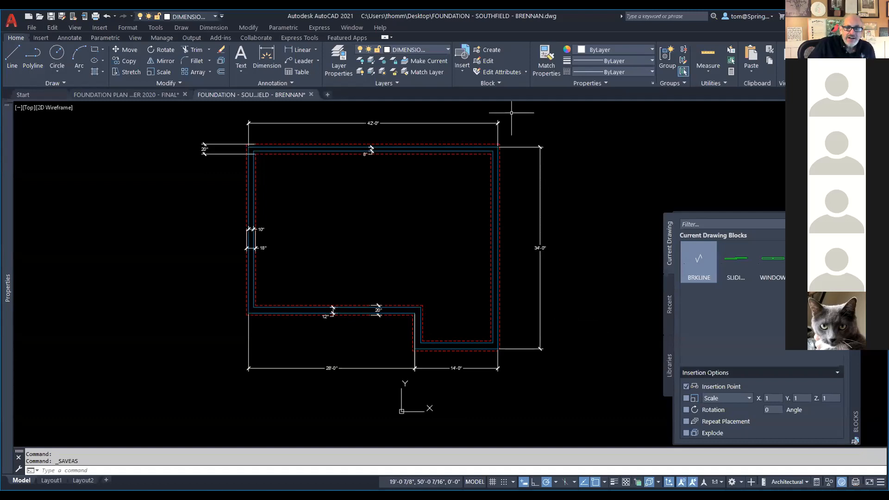
click(447, 48)
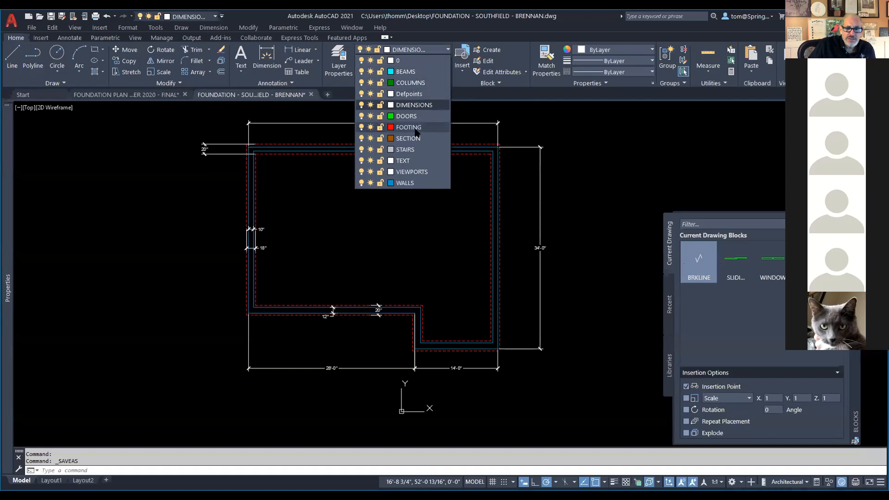
click(407, 72)
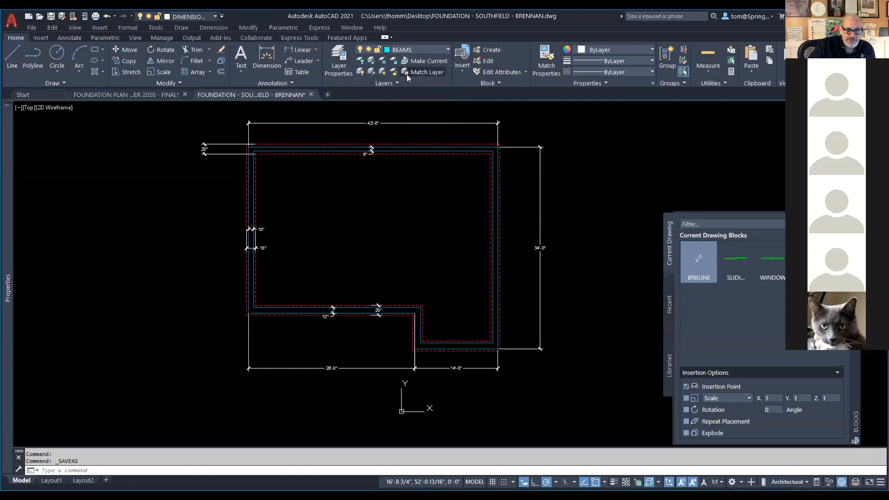
click(221, 71)
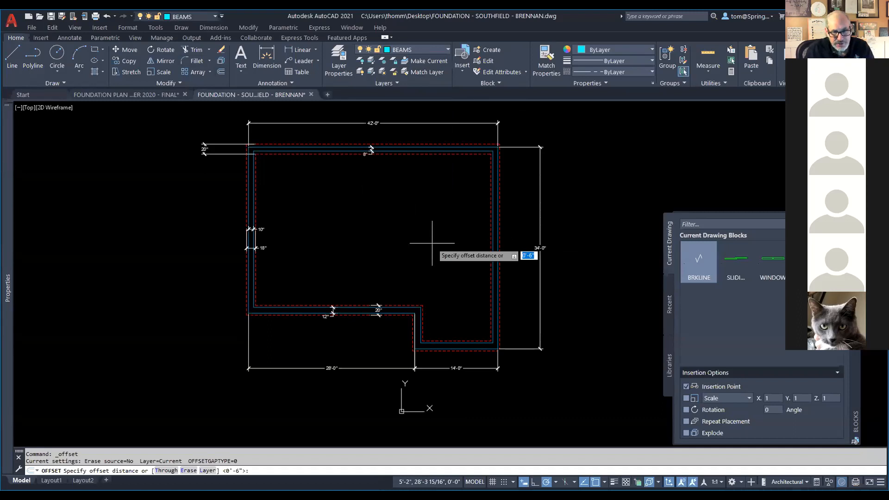
text(12'4)
key(Return)
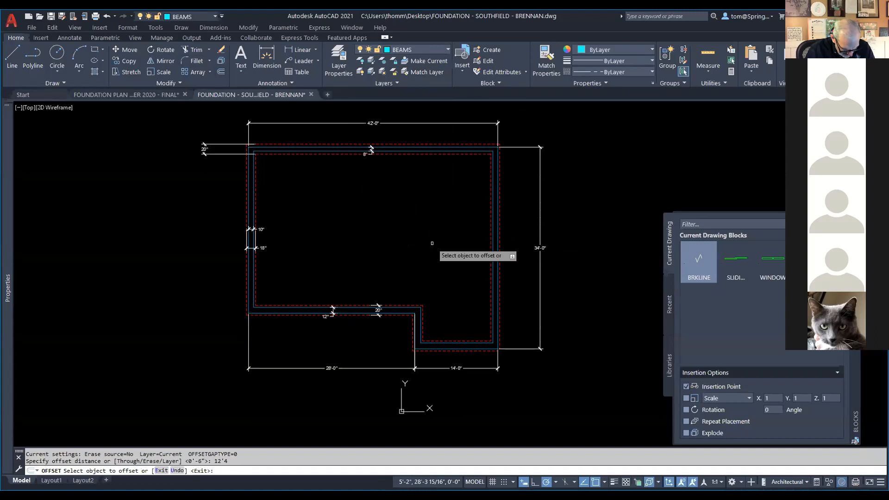
click(355, 312)
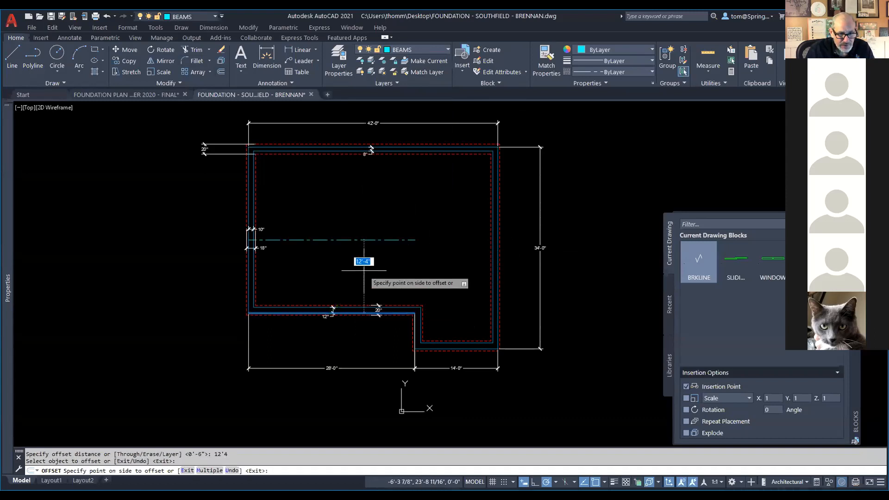
click(365, 256)
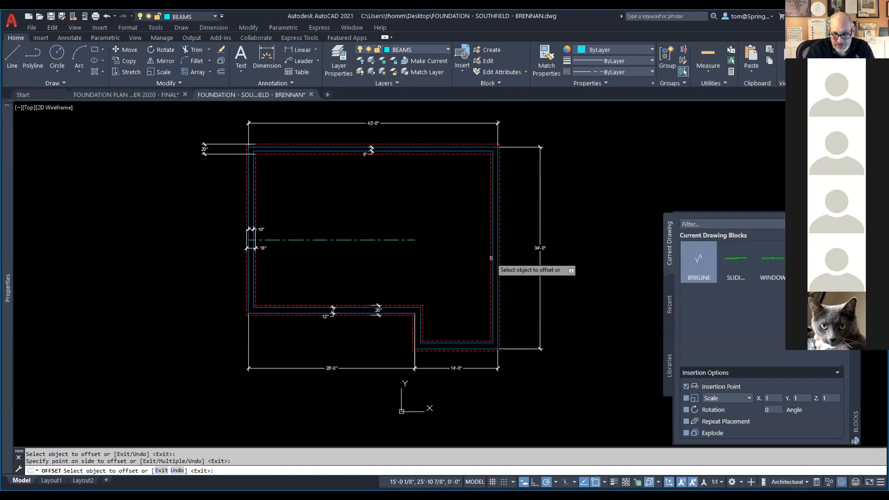
Offset the right wall's outer line 13'-9.5" into the plan for the vertical beam centerline, ending Offset
click(497, 266)
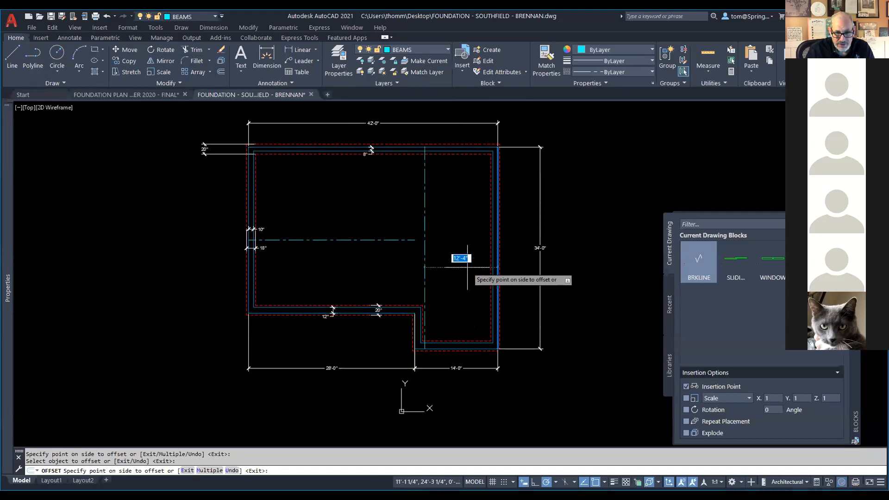
right_click(467, 268)
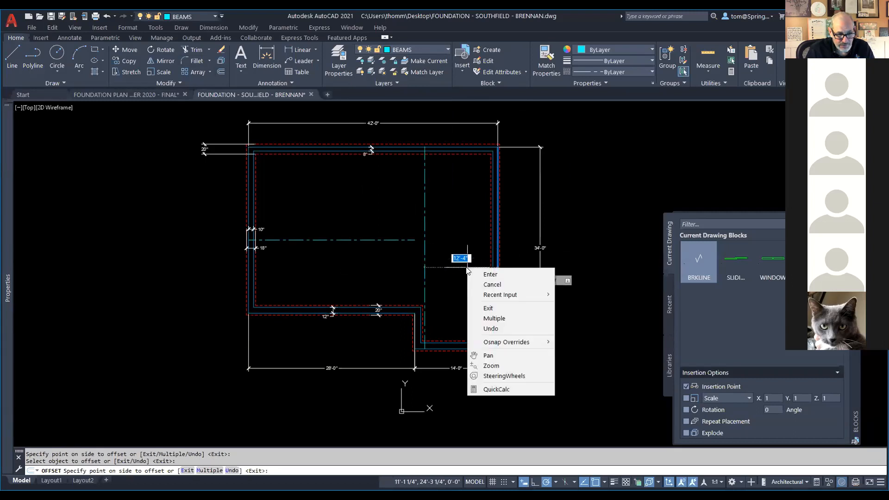
key(Escape)
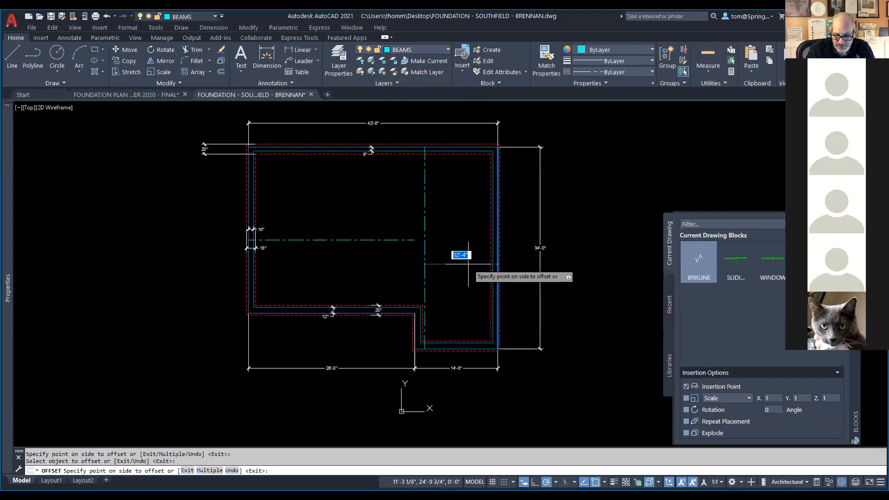
text(13'9.5)
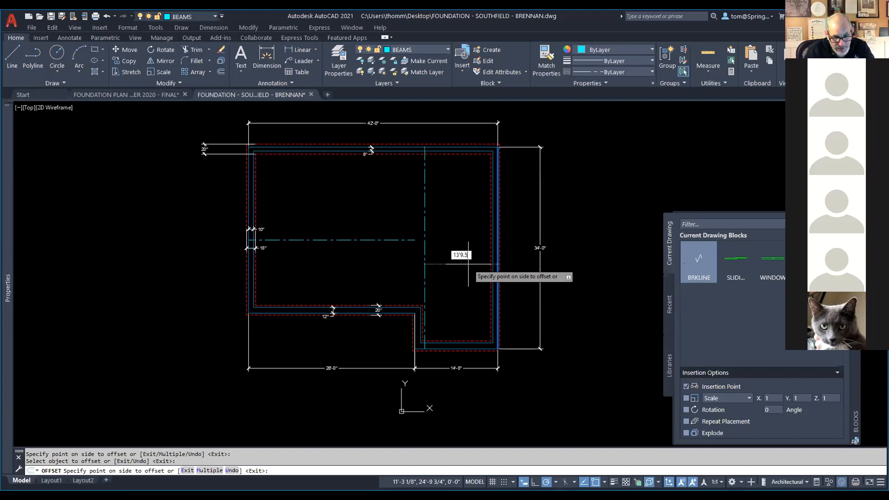
key(Return)
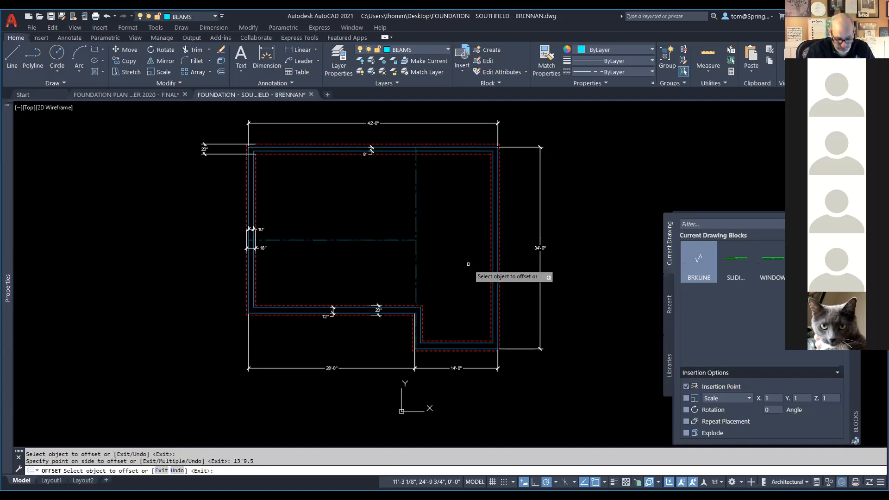
key(Escape)
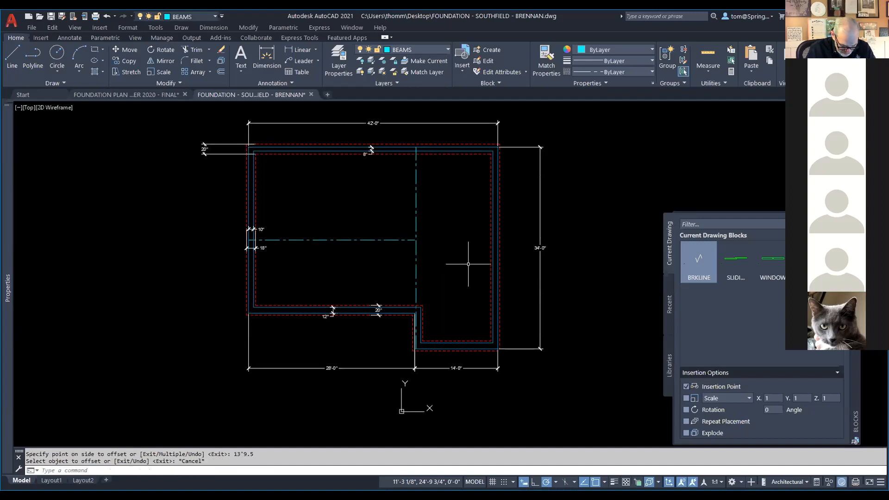
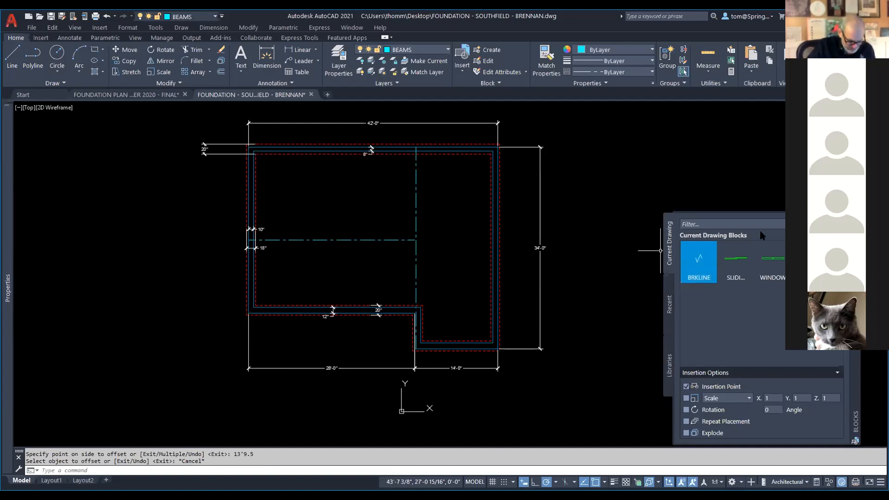
On the COLUMNS layer, draw a 7'-3" line along the horizontal beam from its left end at the outer wall line
click(446, 48)
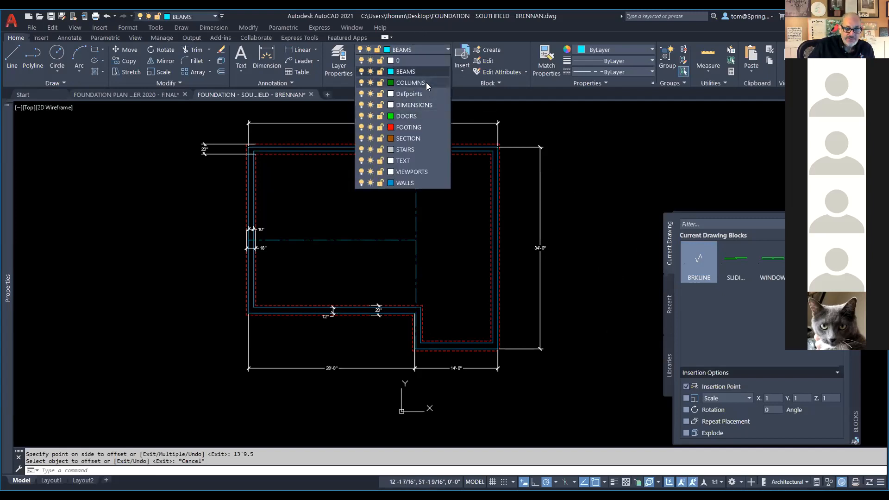
click(426, 83)
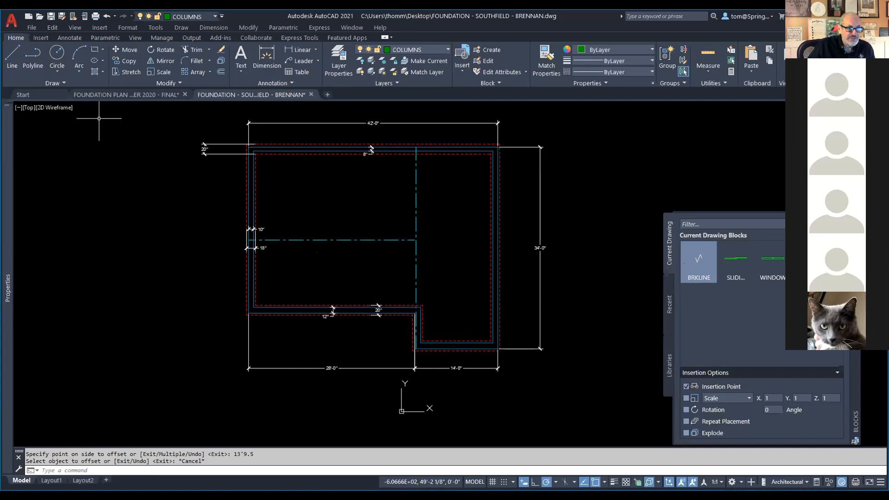
click(13, 56)
scroll(291, 262, up, 2)
scroll(291, 261, up, 2)
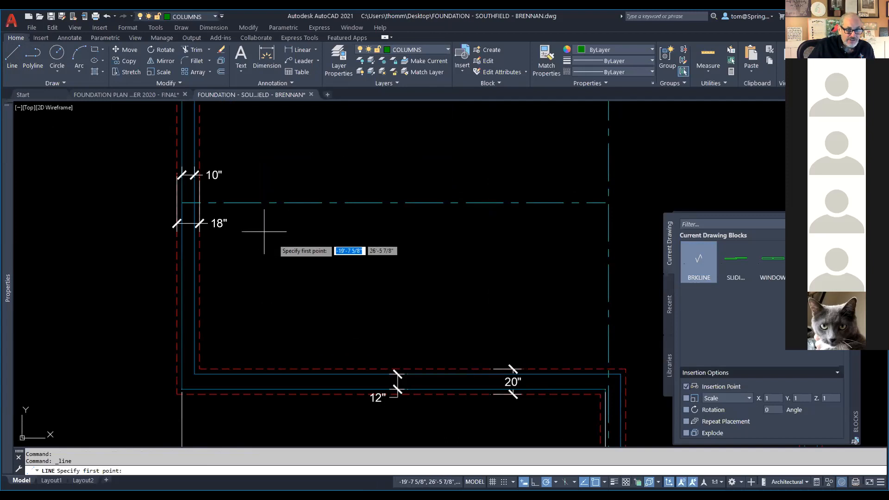
click(182, 202)
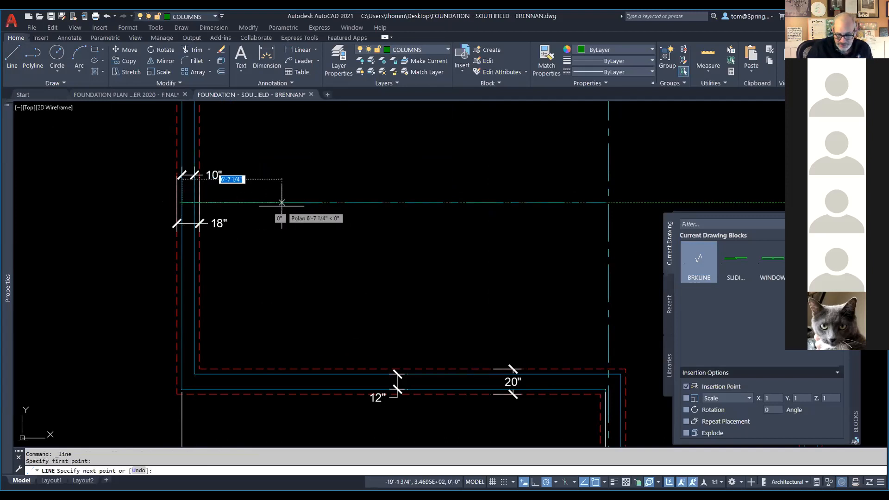
text(7)
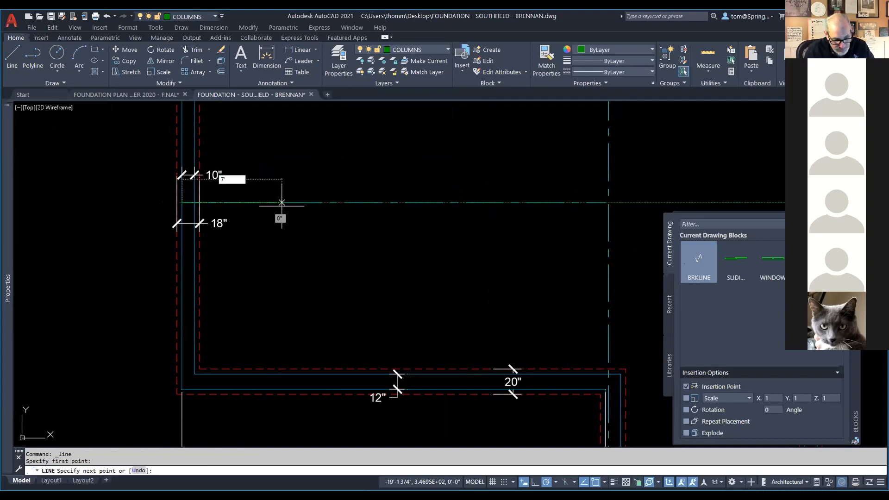
text('3)
key(Return)
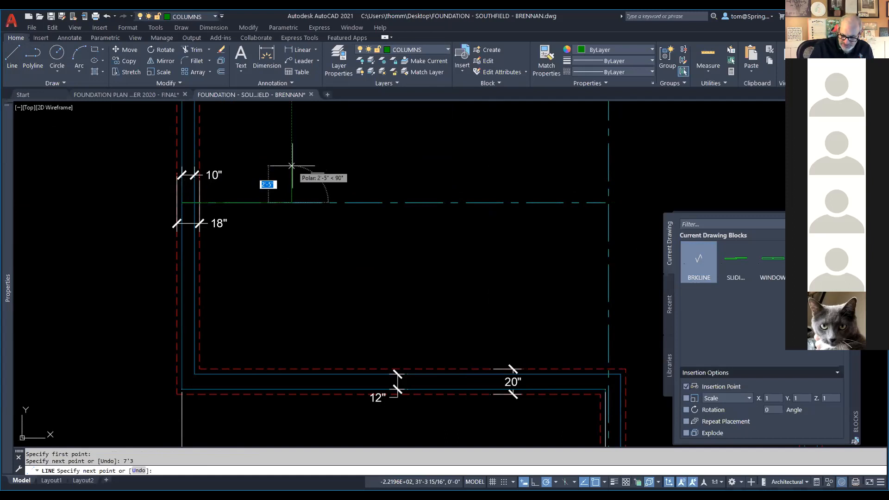
Continue the line 3" straight up from the first column's center point to start the column outline
key(BackSpace)
text(3)
key(Return)
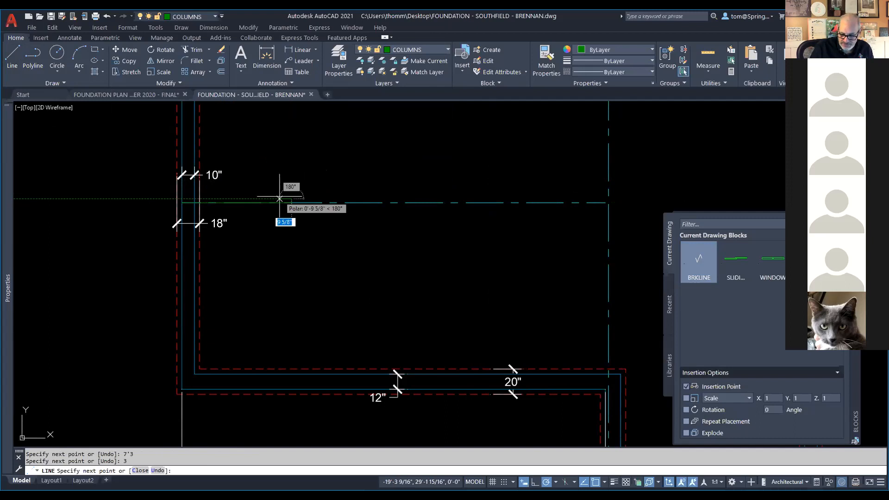
Finish the 6-inch square column outline centred on the horizontal beam line, using 3-inch and 6-inch segments
key(BackSpace)
text(3)
key(Return)
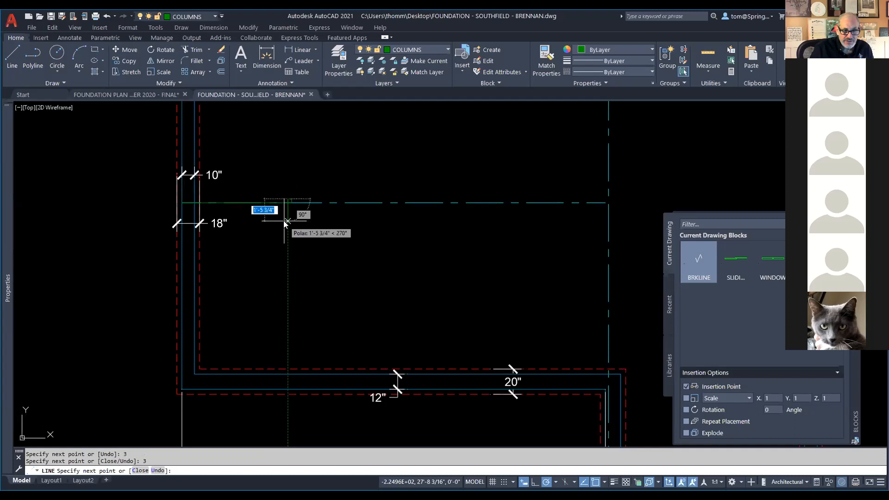
text(6)
key(Return)
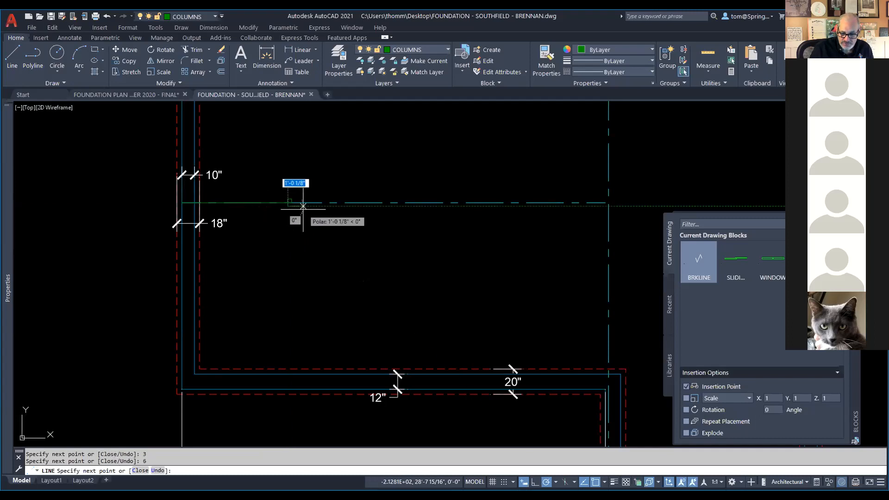
text(6)
key(Return)
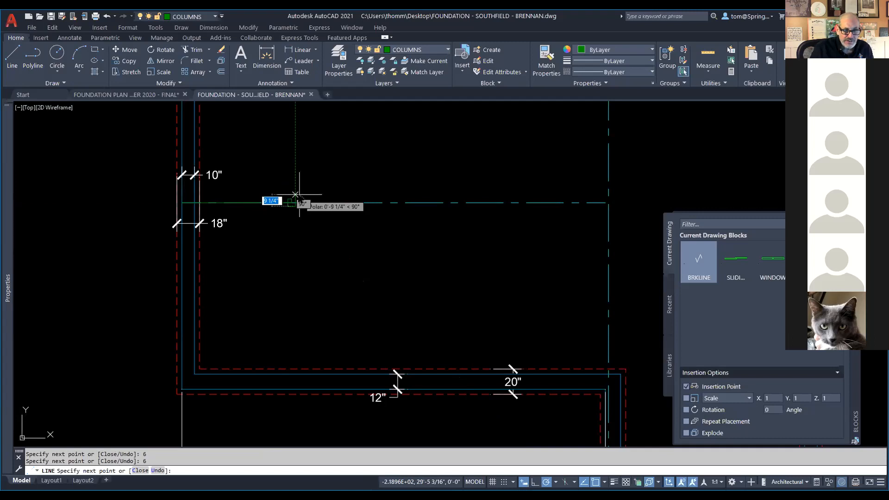
scroll(294, 197, up, 5)
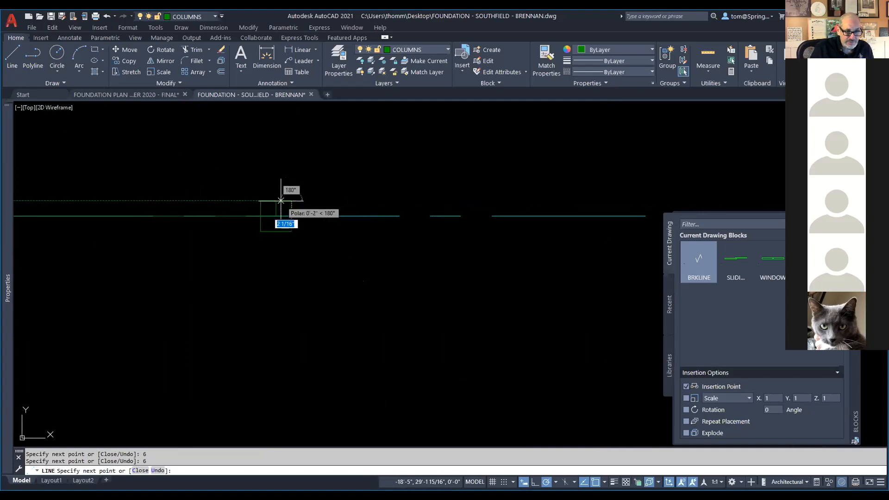
click(276, 200)
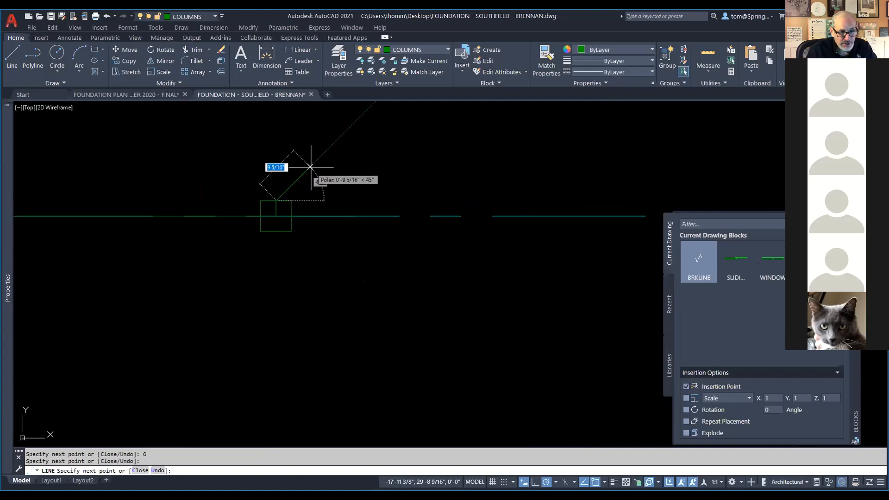
key(Escape)
Erase the two construction lines leading from the wall to the column's centre and up to its edge
click(276, 207)
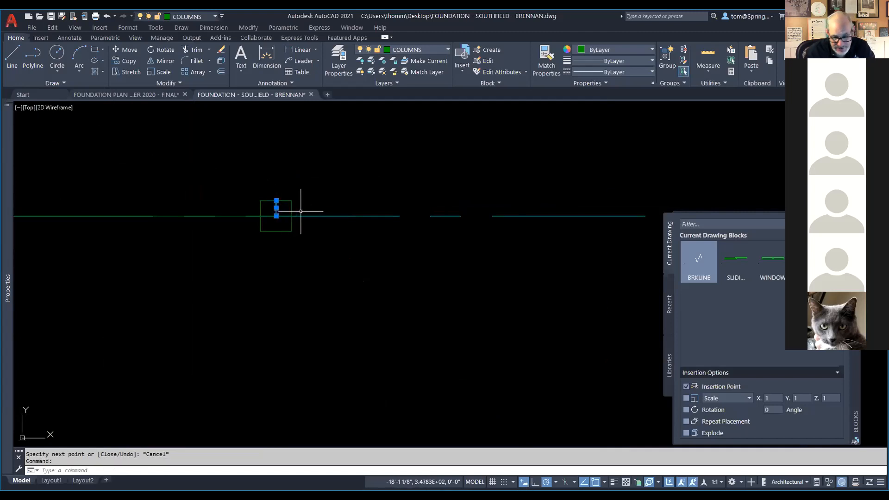
key(Delete)
click(267, 215)
key(Delete)
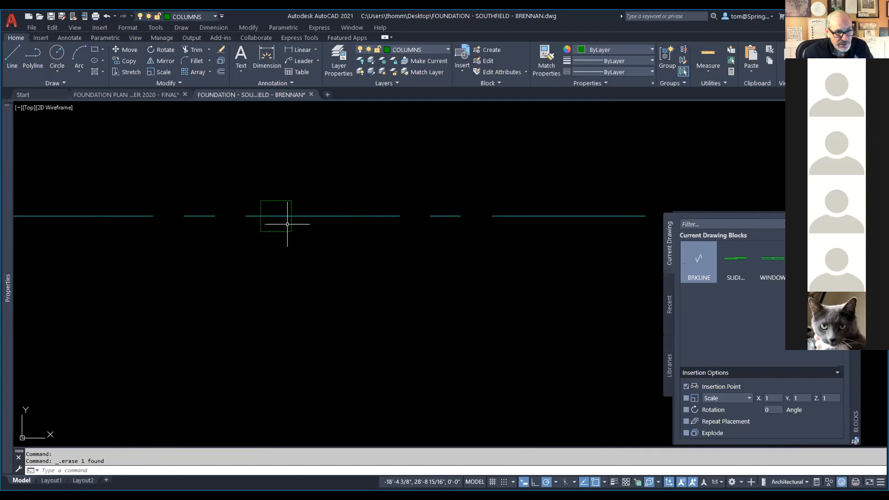
Join the column square's separate line segments into a single object
click(236, 248)
click(302, 188)
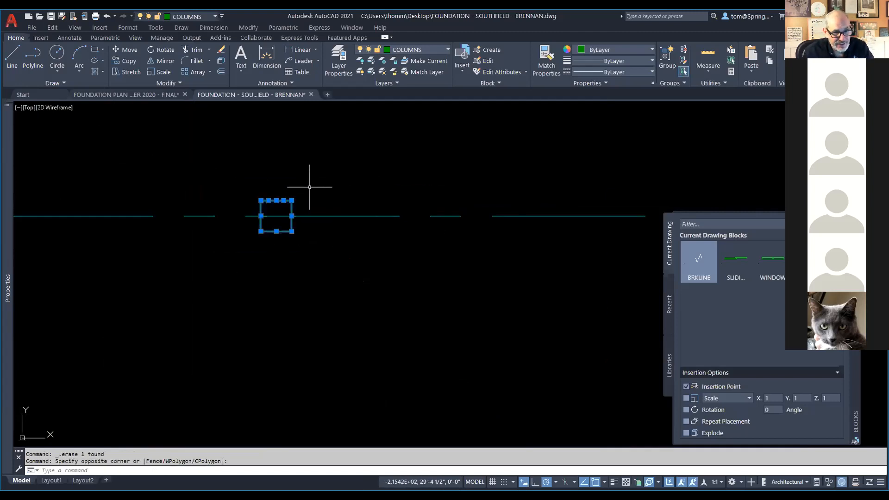
text(j)
key(Return)
click(290, 200)
key(Escape)
Make DIMENSIONS the current layer and add a linear dimension from the outer wall face to the first column's centre
scroll(355, 246, down, 5)
middle_drag(357, 248, 361, 285)
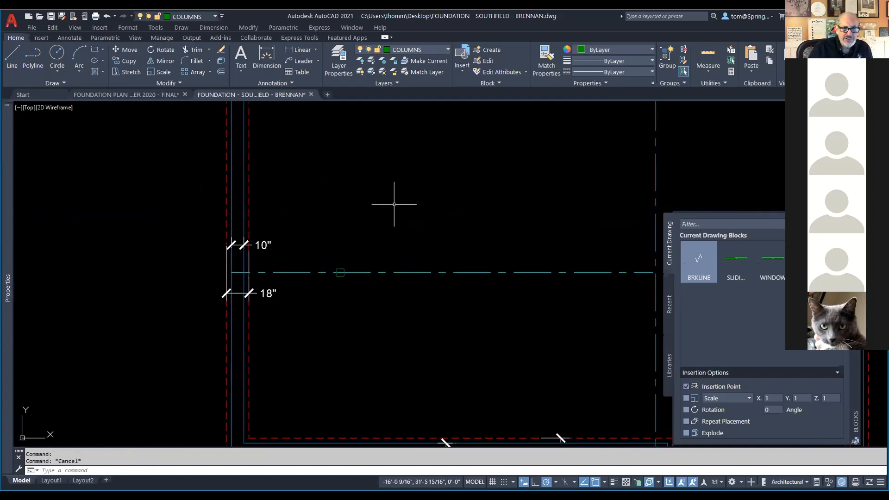
click(444, 50)
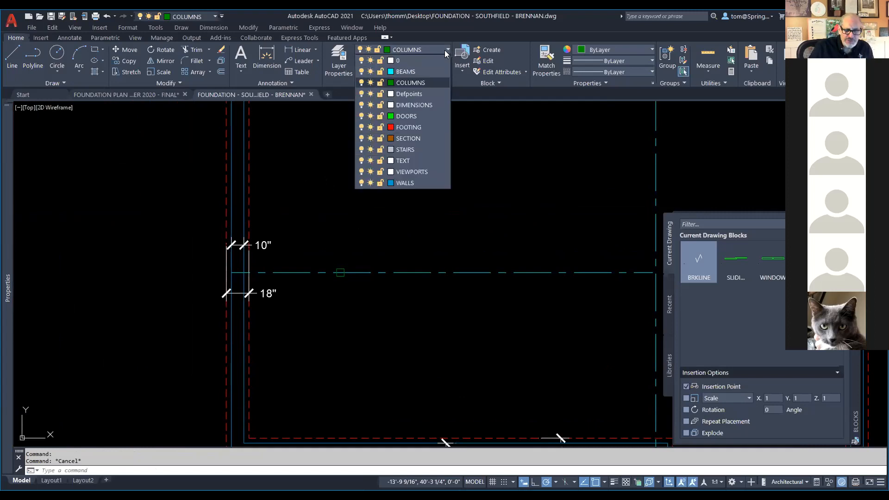
click(400, 103)
click(301, 49)
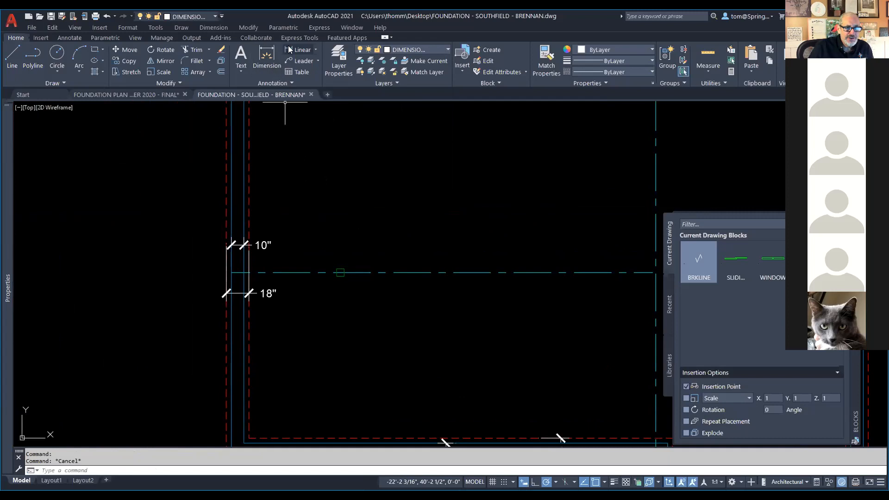
click(231, 272)
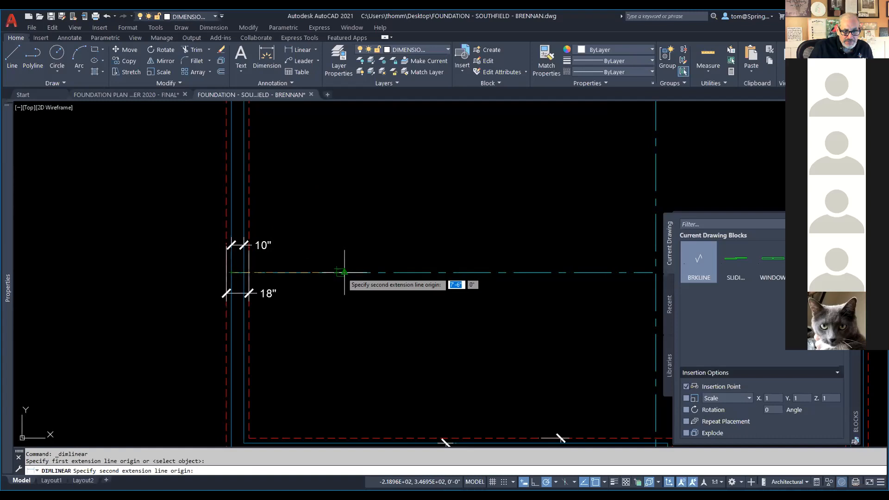
scroll(336, 270, up, 5)
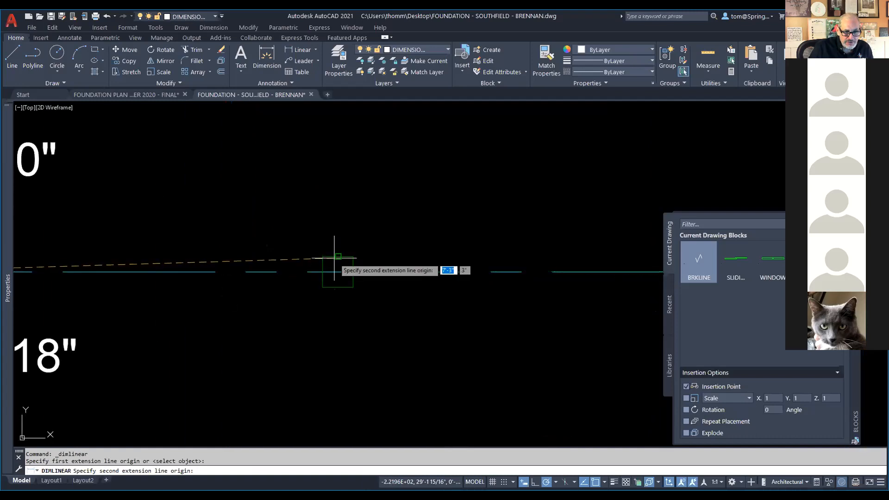
click(338, 271)
scroll(338, 199, down, 5)
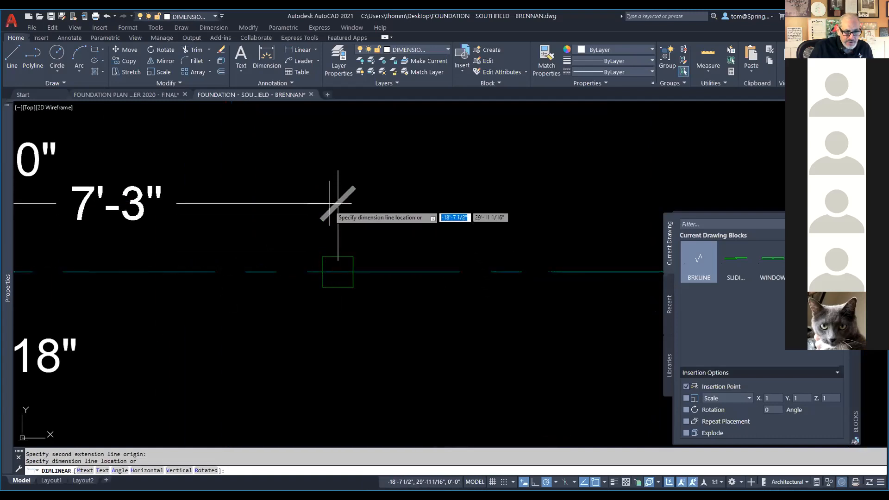
click(334, 135)
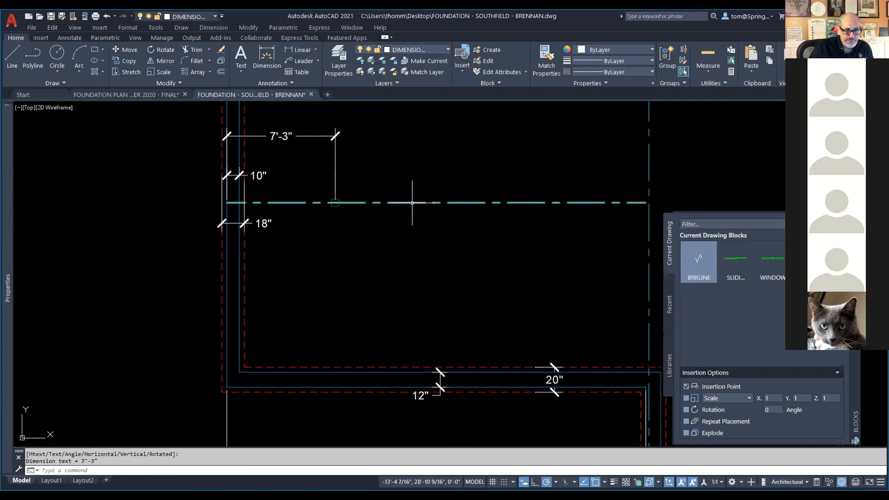
Copy the column square 6'9" to the right along the horizontal beam line
middle_drag(403, 232, 390, 259)
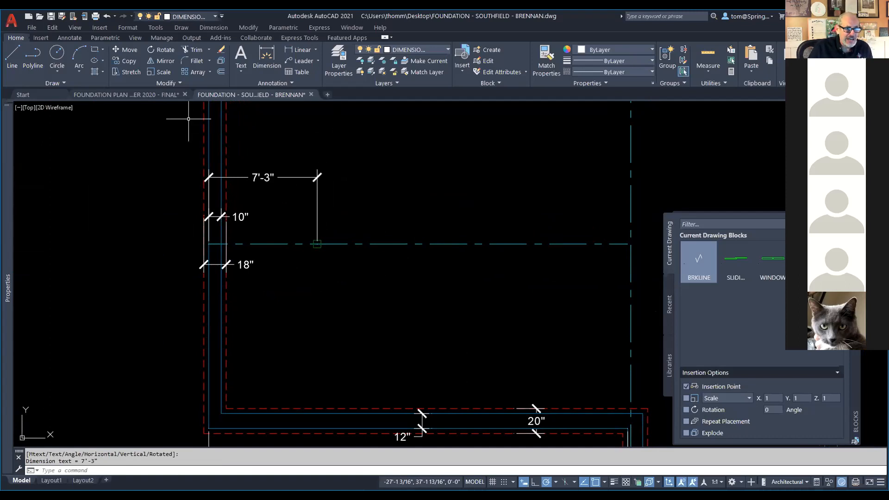
click(133, 62)
scroll(284, 247, up, 4)
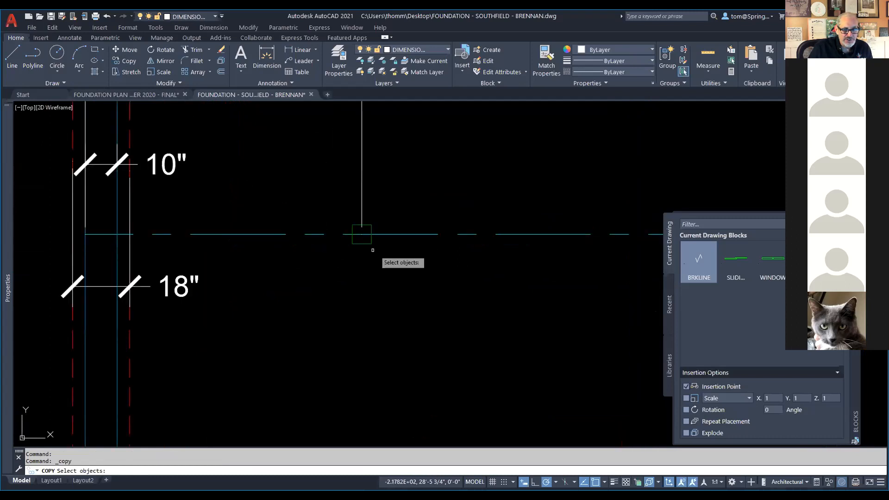
click(365, 245)
key(Return)
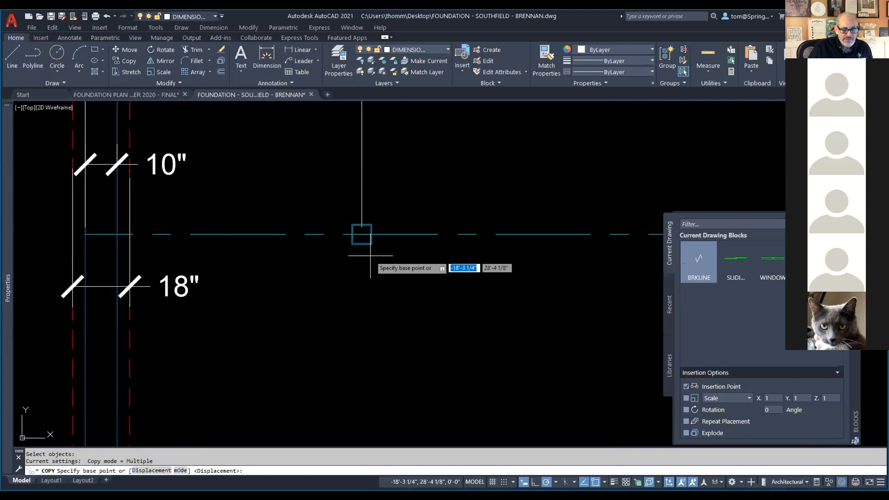
click(370, 243)
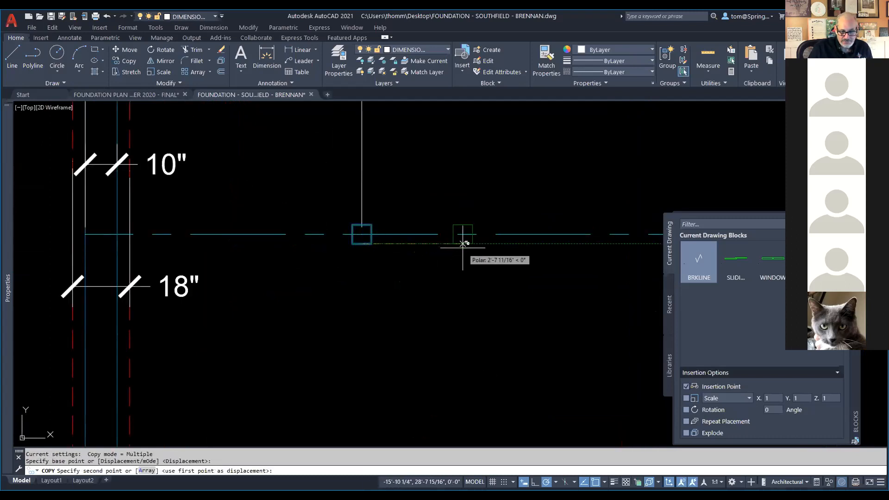
text(6)
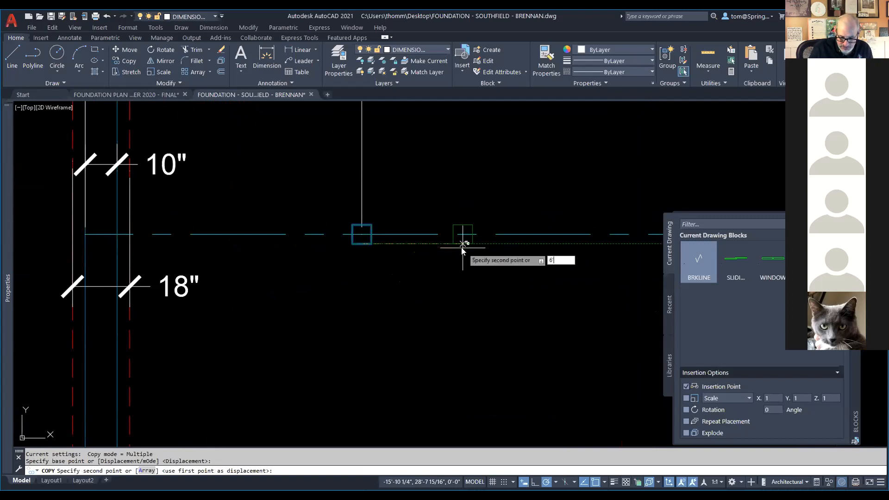
text('9)
key(Return)
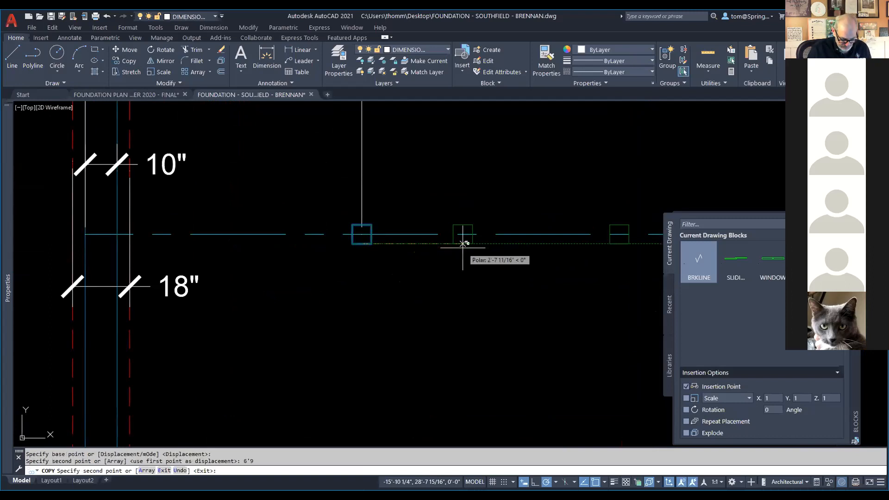
scroll(483, 270, down, 5)
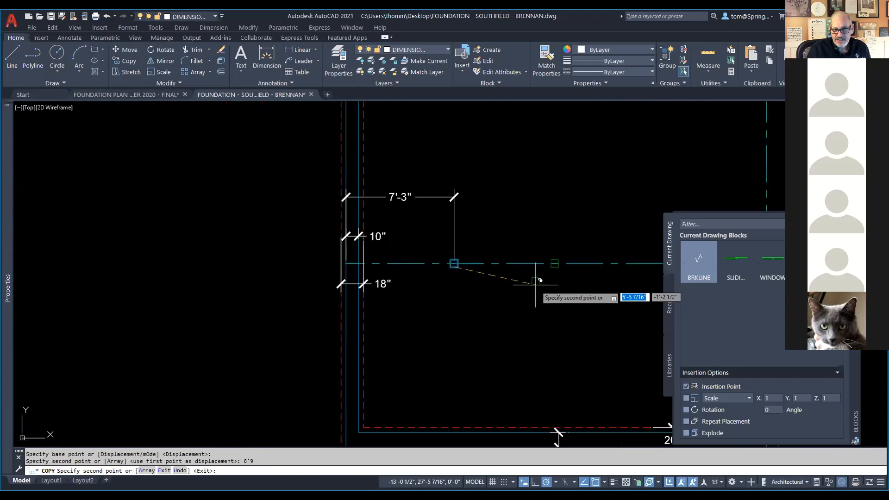
middle_drag(585, 299, 402, 311)
key(Escape)
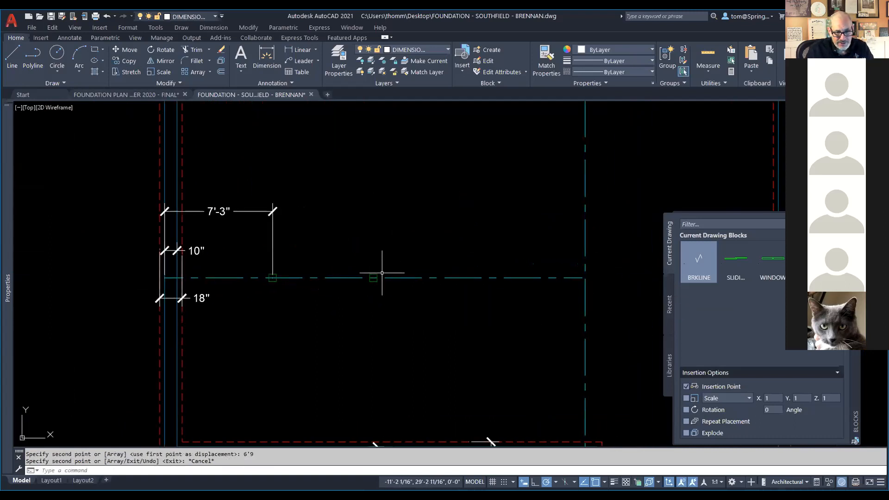
Add a linear dimension between the first and second column centres, aligned with the wall-to-column dimension
click(302, 49)
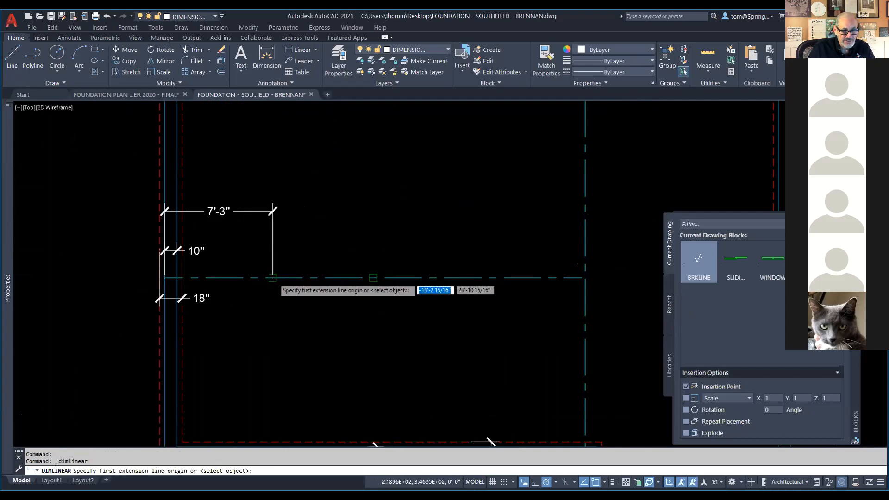
scroll(273, 278, up, 4)
click(272, 277)
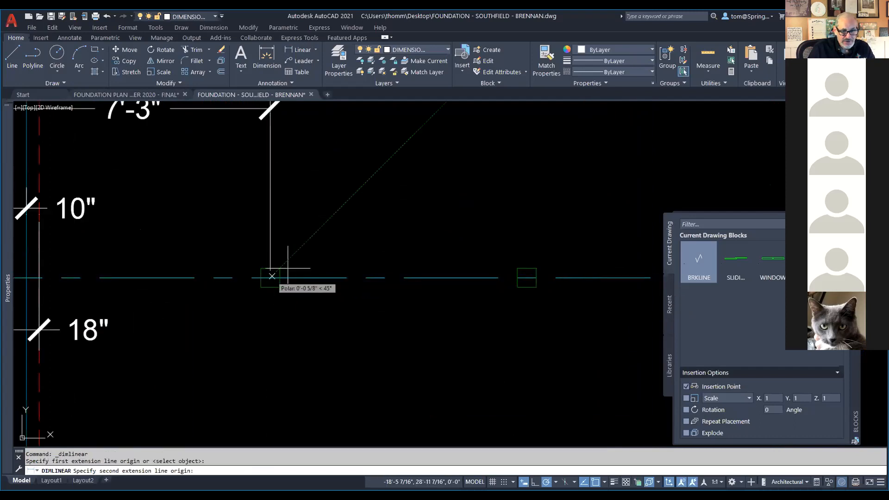
click(527, 273)
scroll(400, 170, down, 2)
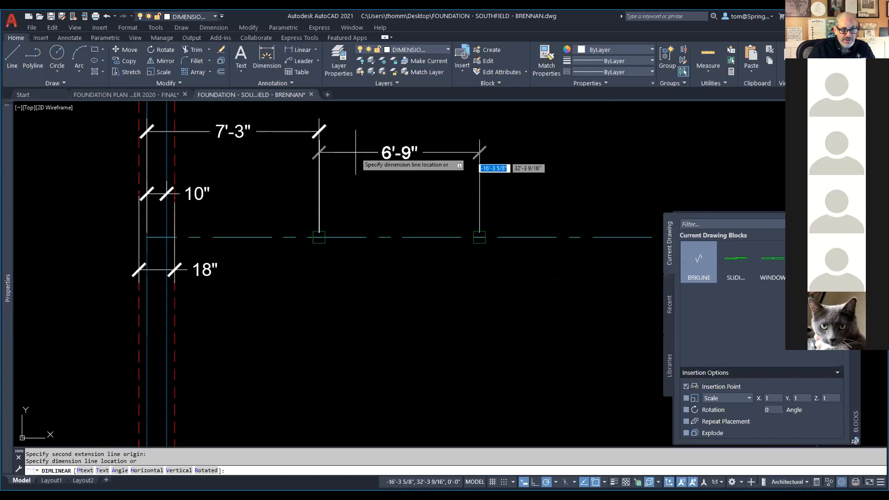
click(319, 131)
Copy the second column 6'9" farther right along the beam line to create the third column
mouse_move(535, 151)
middle_down()
mouse_move(470, 202)
mouse_move(418, 201)
middle_up()
right_click(418, 201)
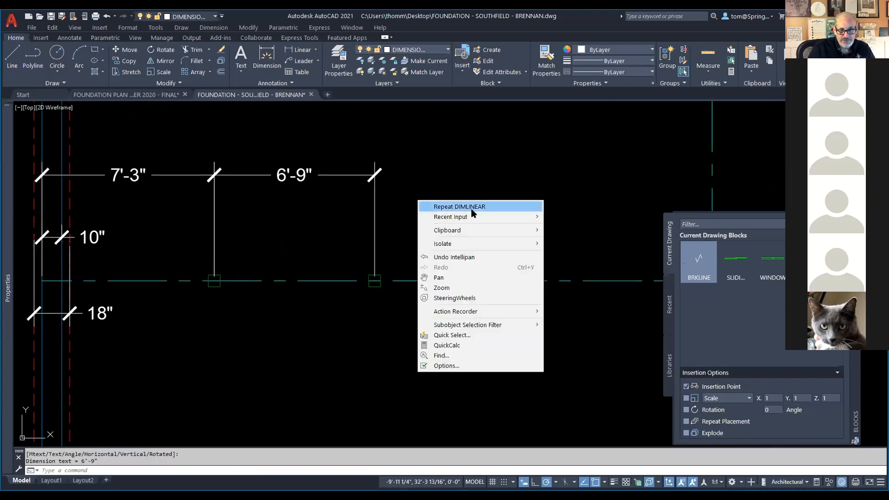
mouse_move(471, 217)
click(590, 225)
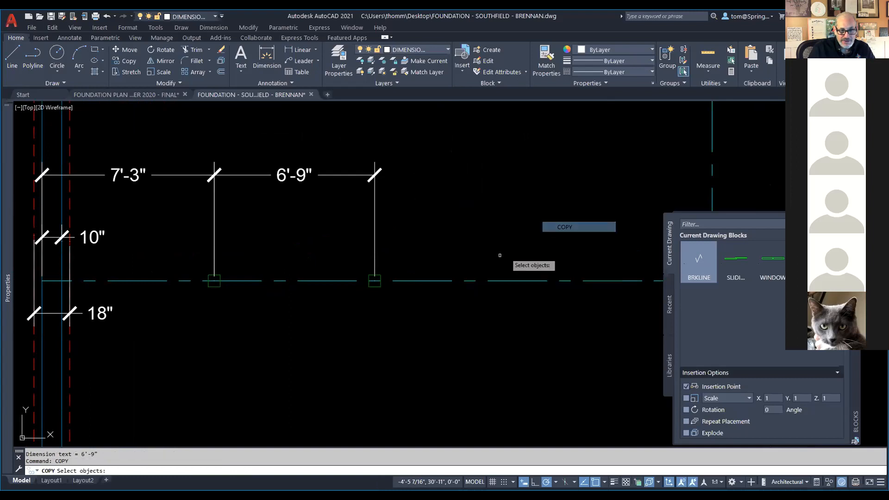
click(379, 286)
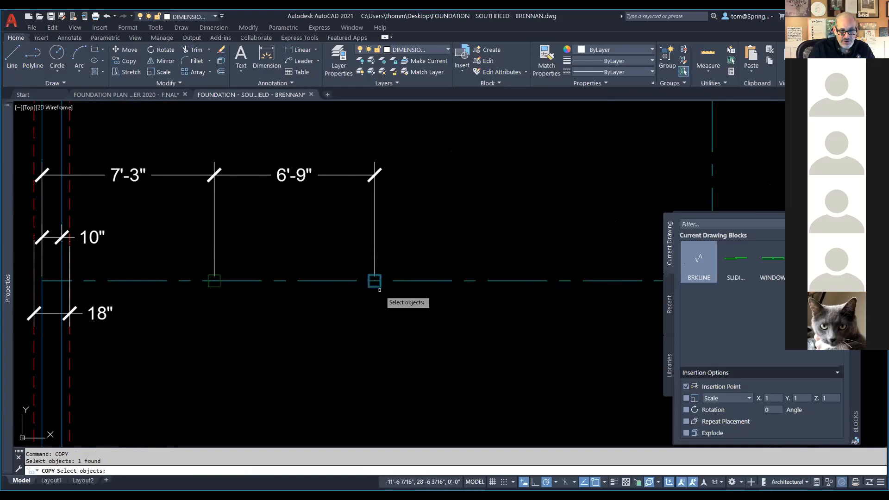
key(Return)
click(377, 286)
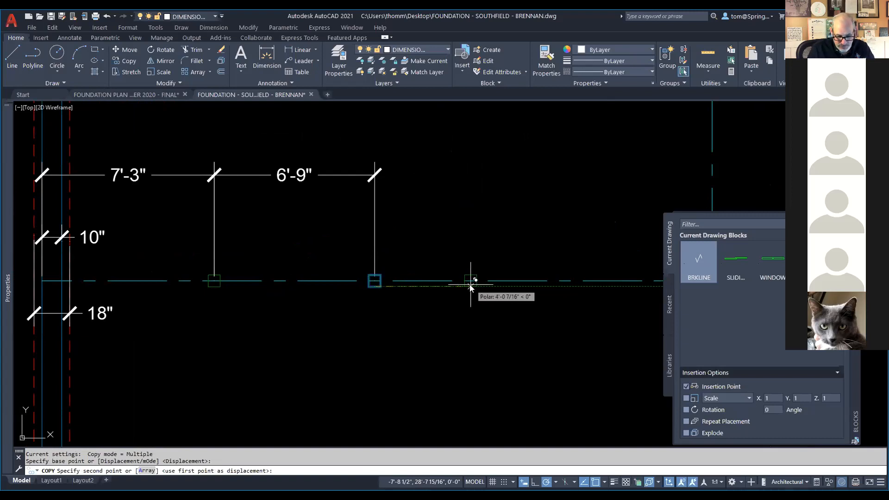
text(6'9)
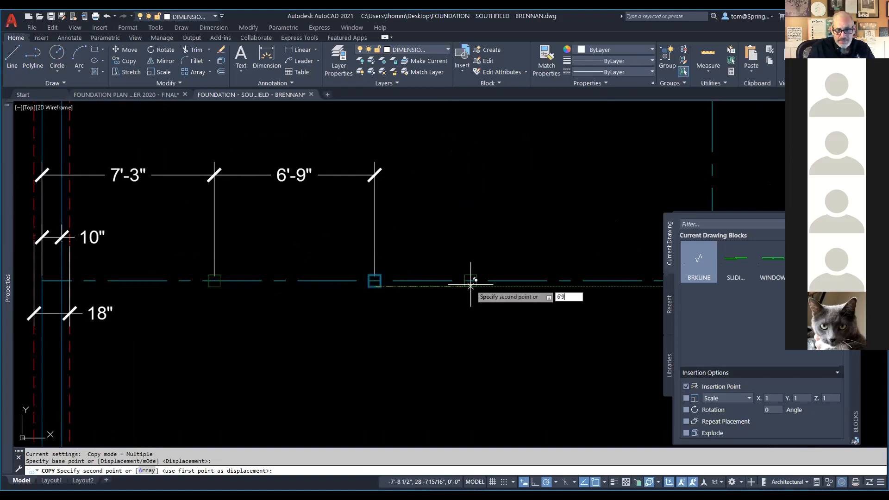
key(Return)
key(Escape)
key(Escape)
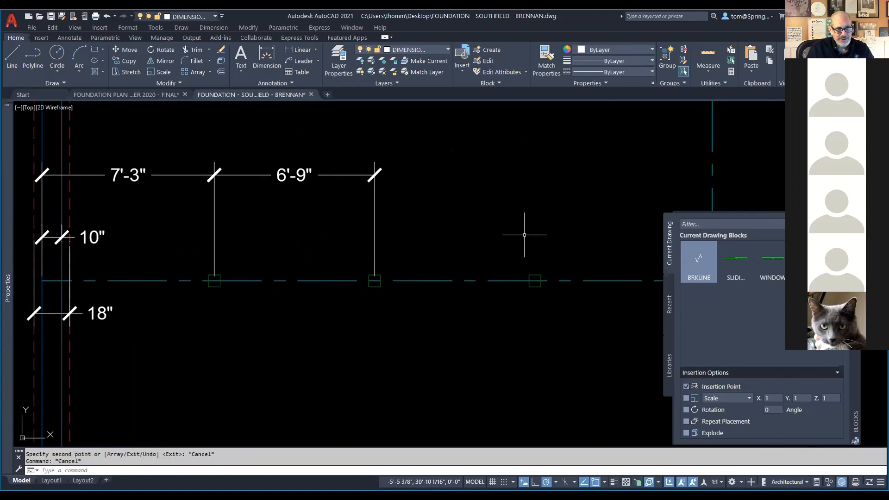
Add a linear dimension between the second and third column centres, in line with the existing dimension string
click(315, 49)
click(374, 281)
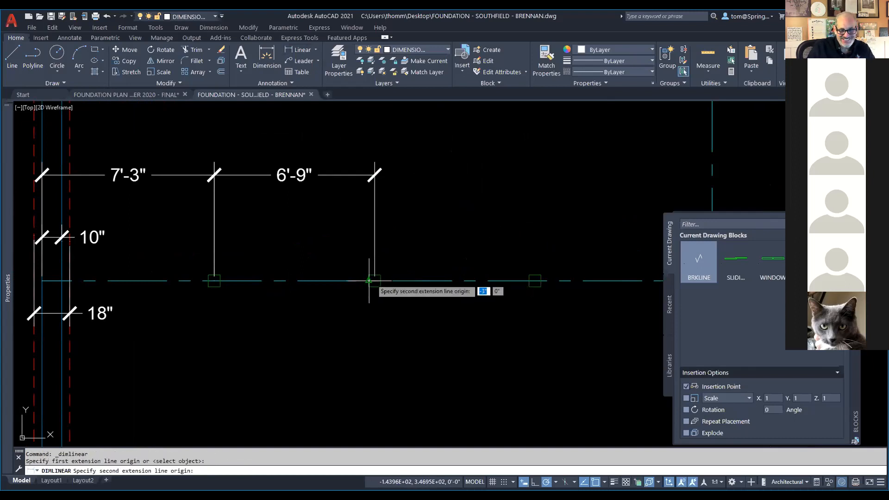
click(535, 275)
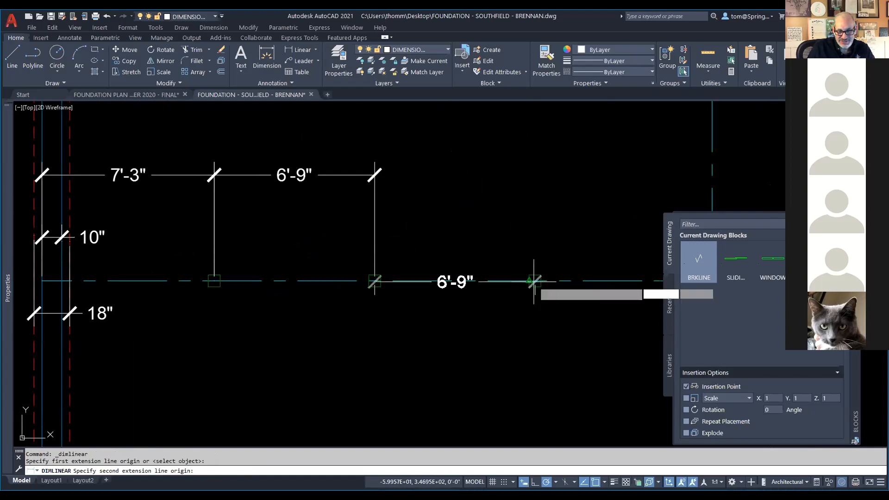
click(375, 176)
key(Escape)
scroll(564, 177, down, 2)
middle_drag(568, 176, 478, 187)
scroll(478, 186, down, 3)
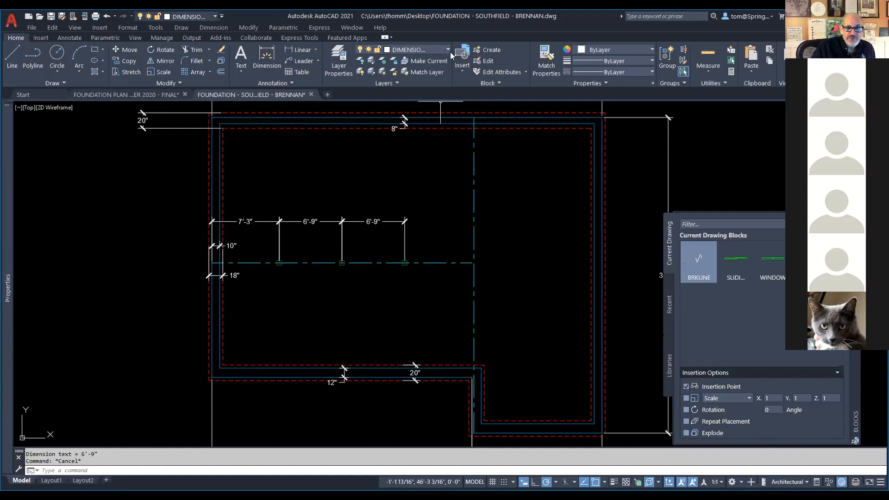
Make the vertical beam line's layer, BEAMS, current and offset the lower exterior wall line 15'11.5" up into the building
click(428, 61)
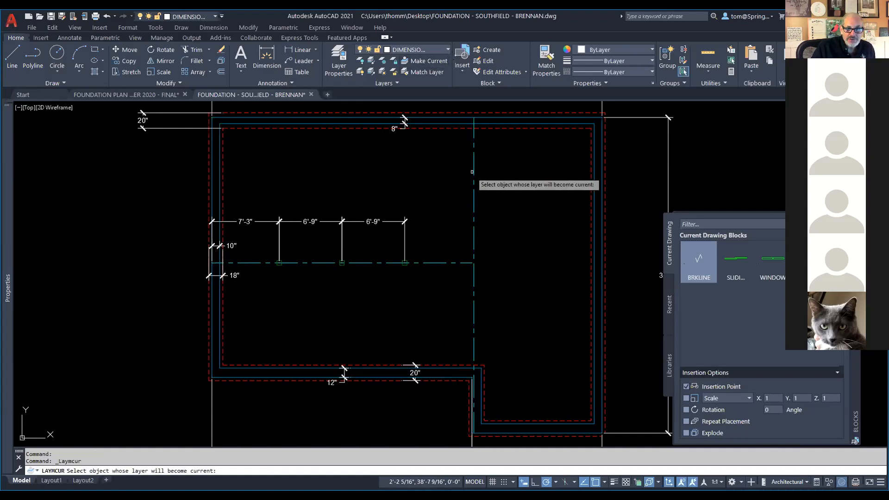
click(474, 171)
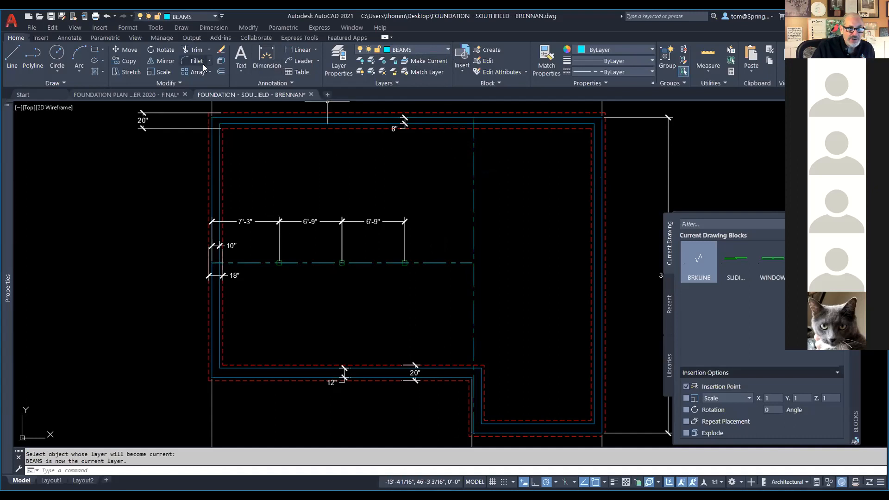
click(221, 72)
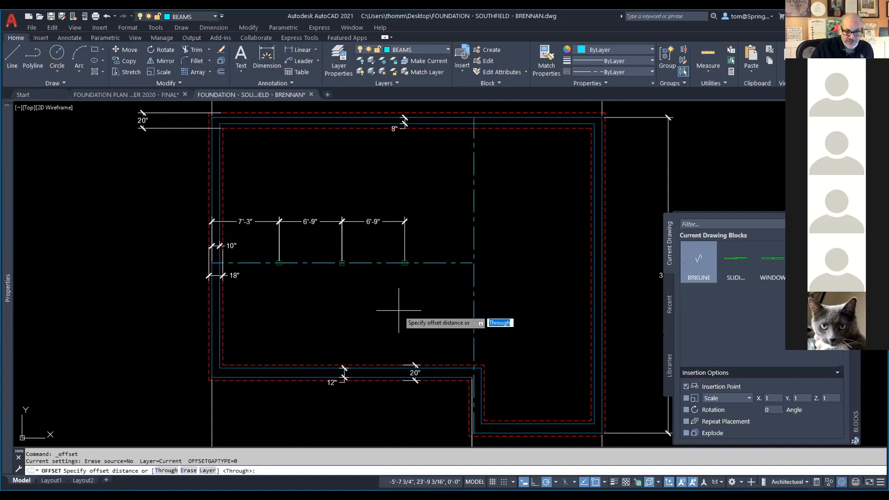
text(15'11.5)
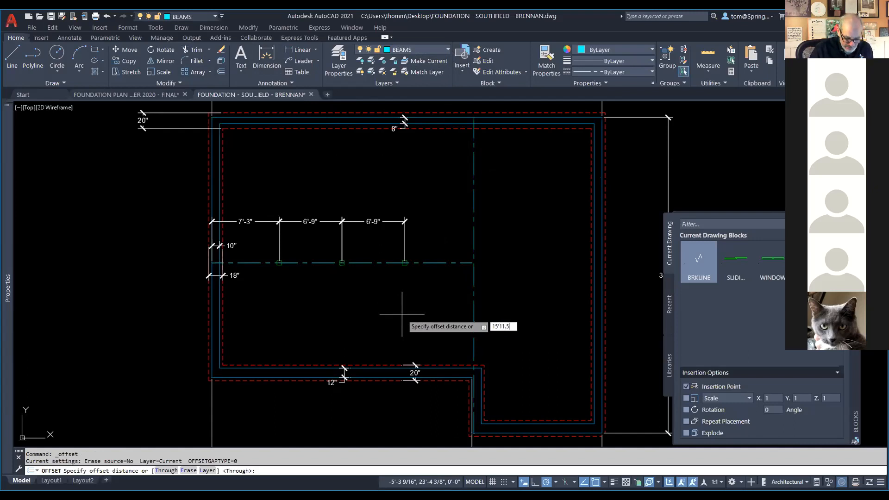
key(Return)
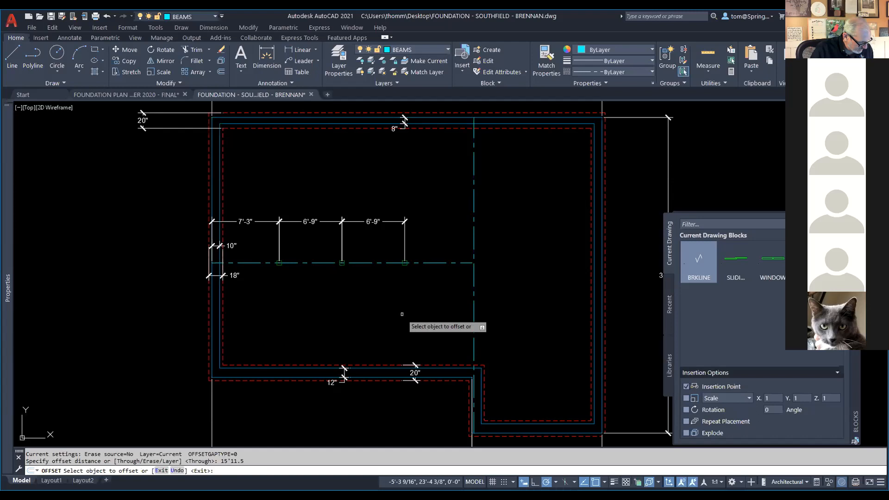
click(433, 376)
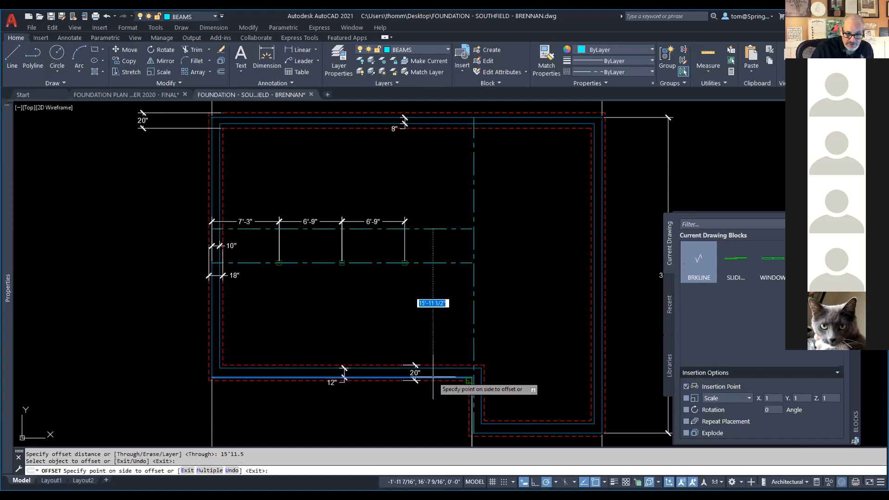
click(439, 250)
key(Escape)
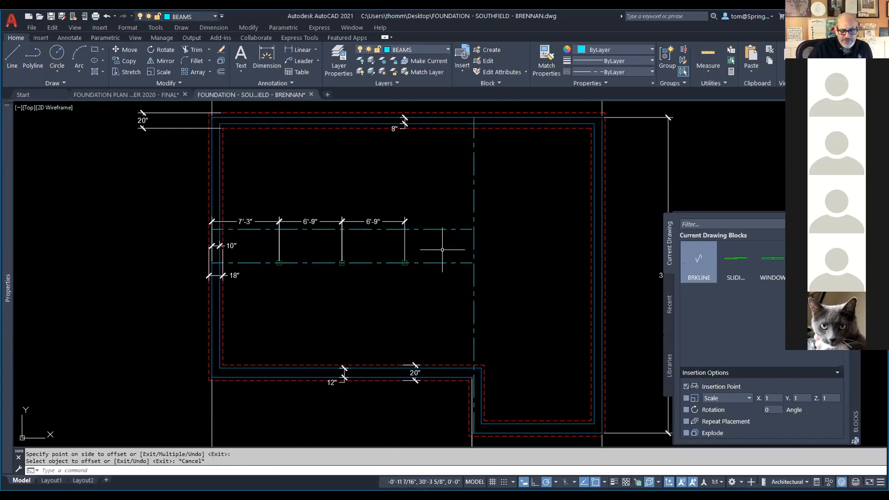
Copy the third column square straight up from its centre onto the new offset beam line
scroll(442, 250, up, 2)
scroll(436, 246, up, 2)
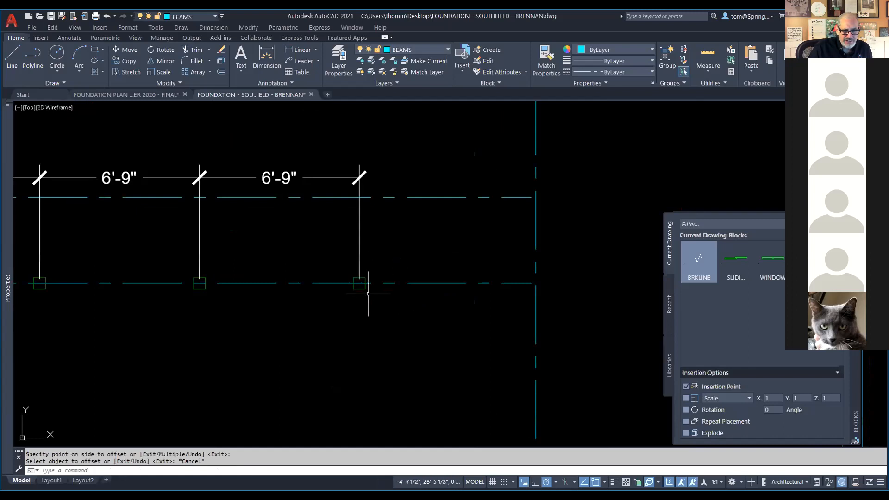
click(124, 60)
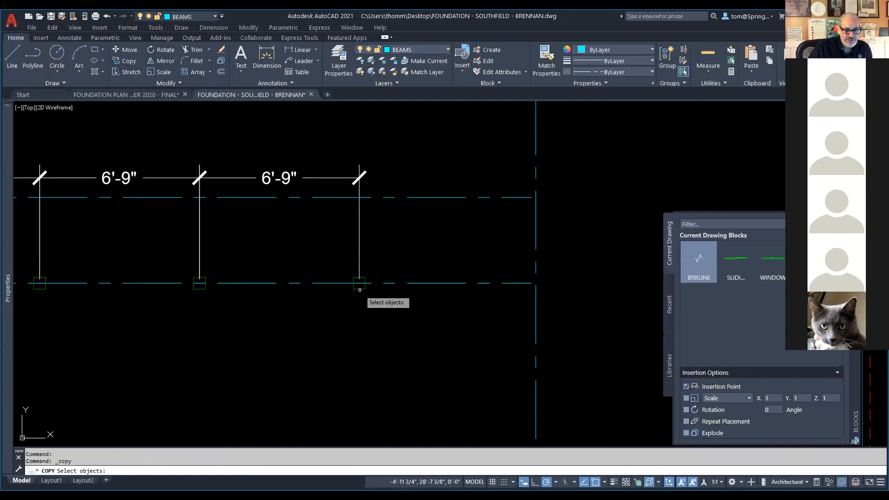
click(360, 284)
key(Return)
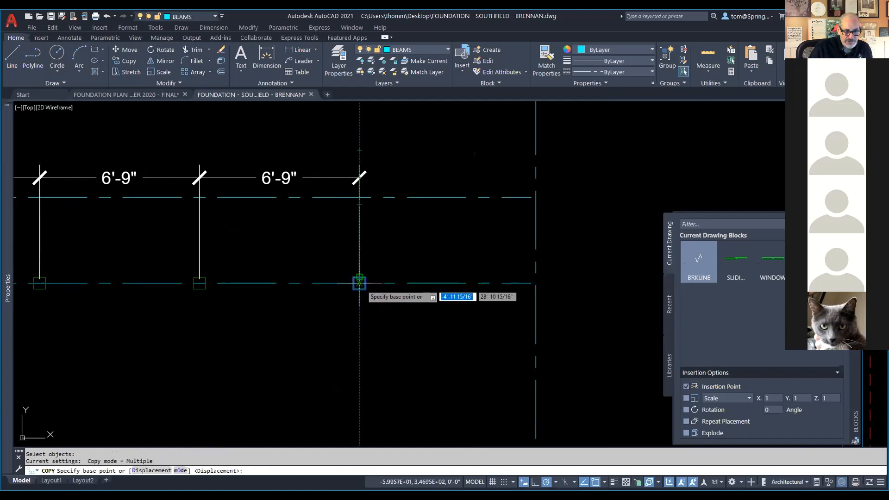
click(359, 283)
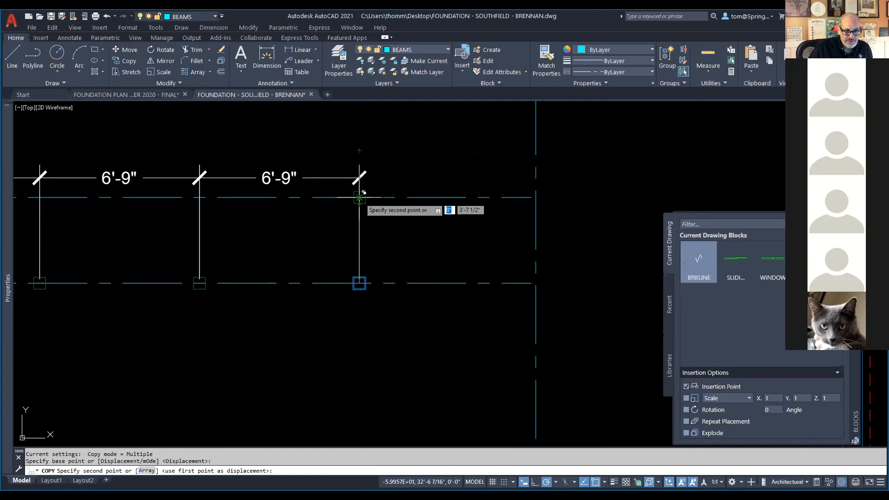
click(353, 195)
key(Escape)
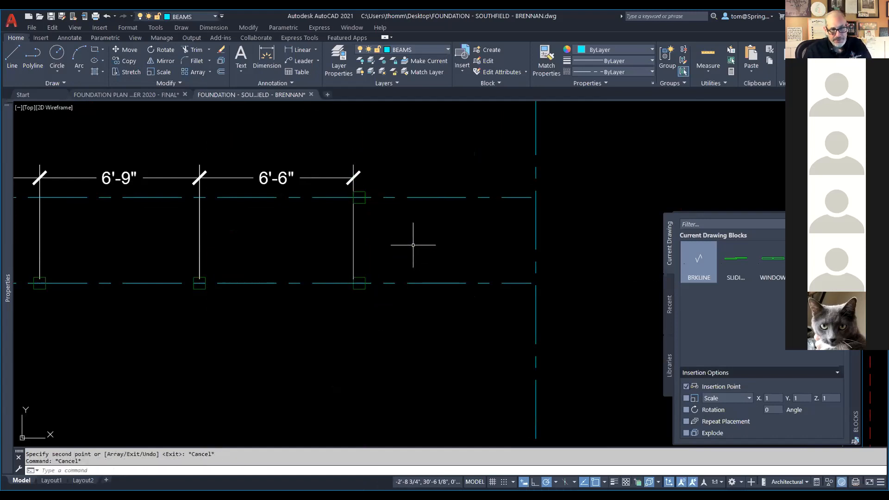
Move the right extension origin of the last column dimension toward the third column's centre
click(334, 178)
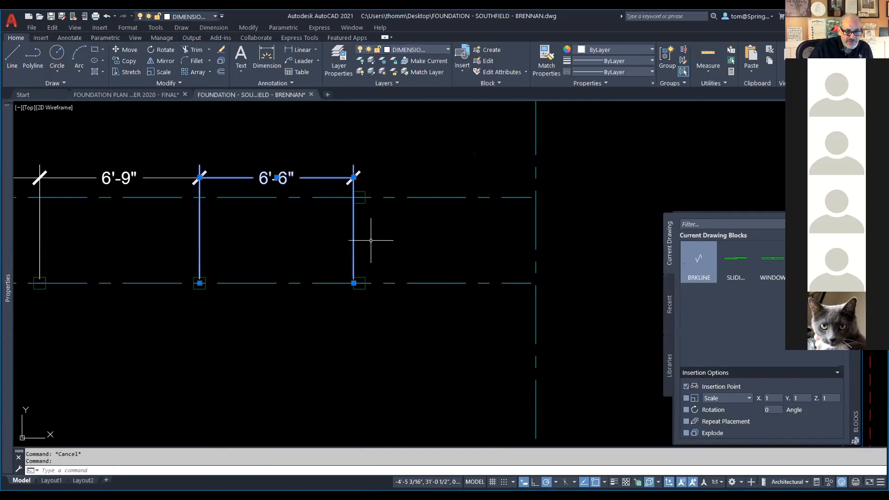
click(354, 283)
click(359, 283)
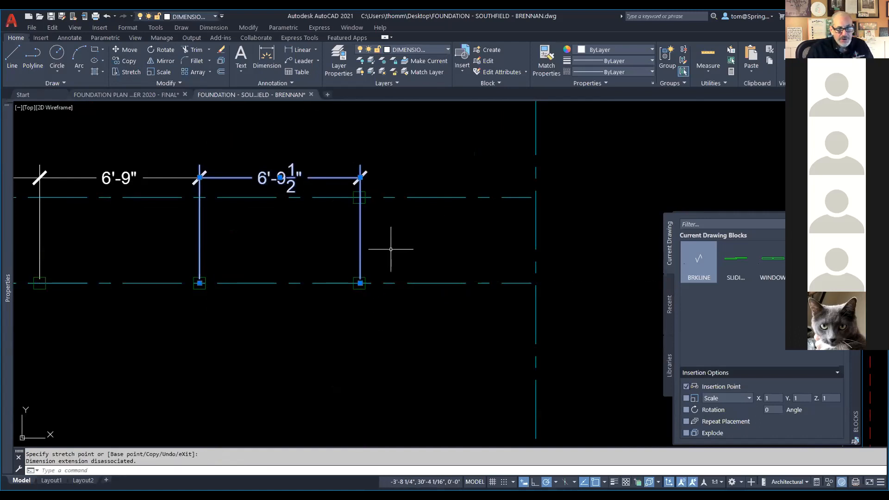
key(Escape)
Add a vertical linear dimension from the upper beam line's right end to the wall corner below and assign it to the dimension layer
scroll(417, 249, down, 2)
mouse_move(418, 257)
middle_down()
mouse_move(367, 230)
mouse_move(322, 224)
middle_up()
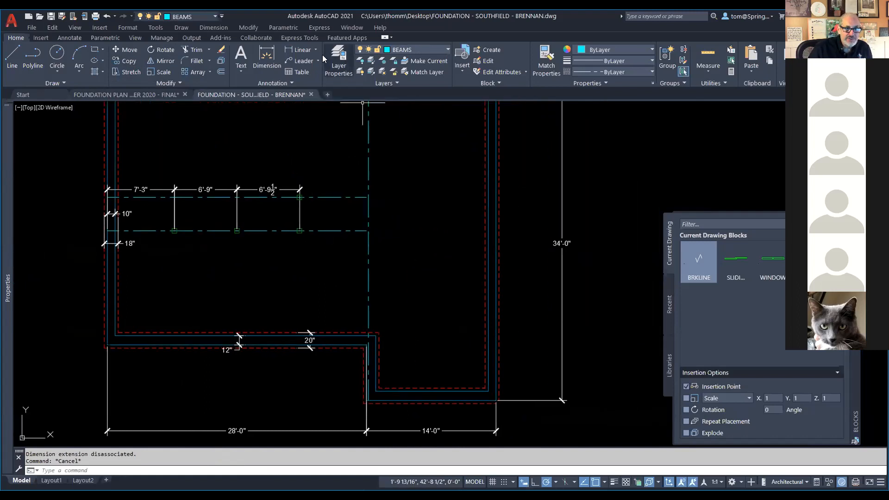
click(304, 51)
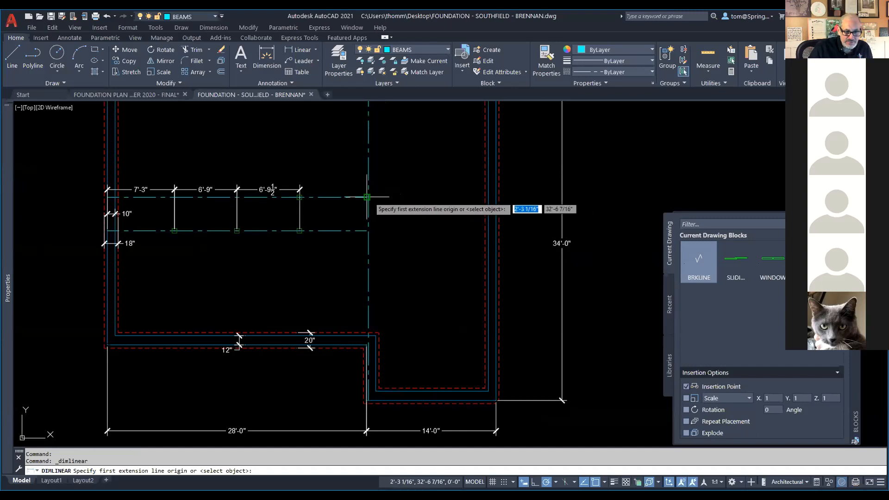
click(367, 197)
click(368, 345)
click(417, 317)
mouse_move(429, 207)
mouse_down()
mouse_move(426, 200)
mouse_move(421, 241)
mouse_up()
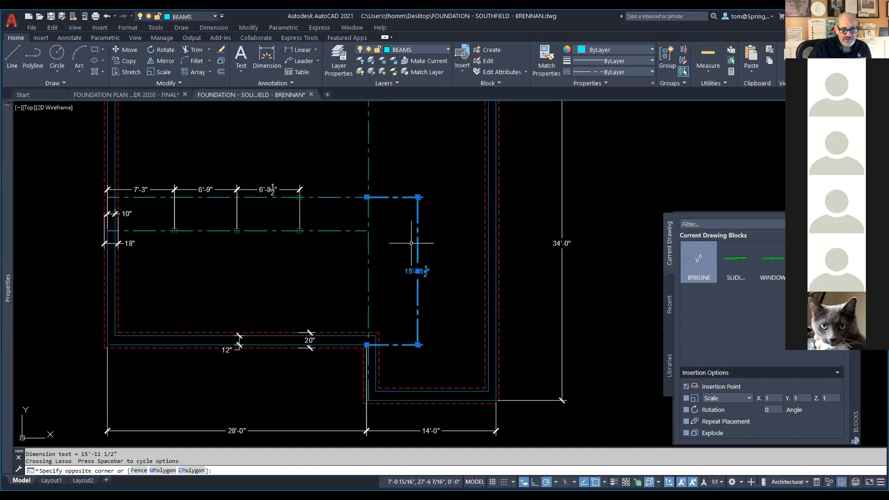
click(445, 46)
click(417, 94)
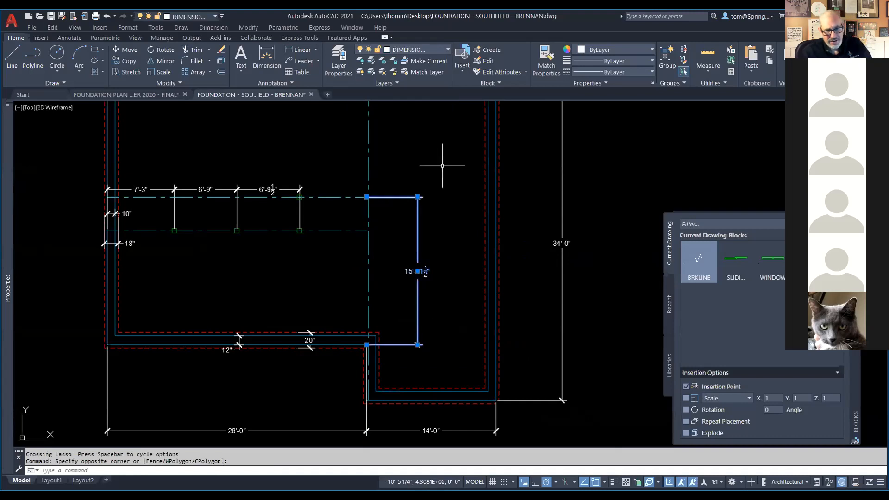
key(Escape)
Trim the upper beam line between the left foundation wall and the upper column
scroll(252, 222, up, 2)
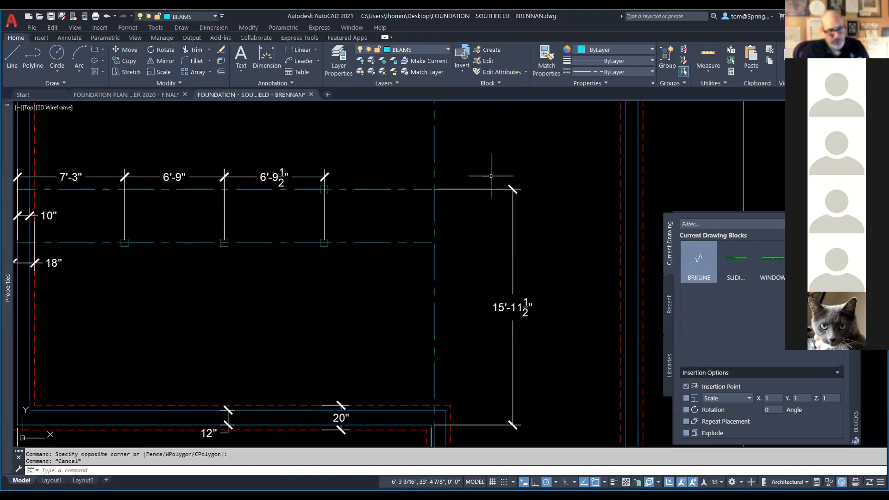
text(tr)
key(Return)
click(309, 188)
key(Escape)
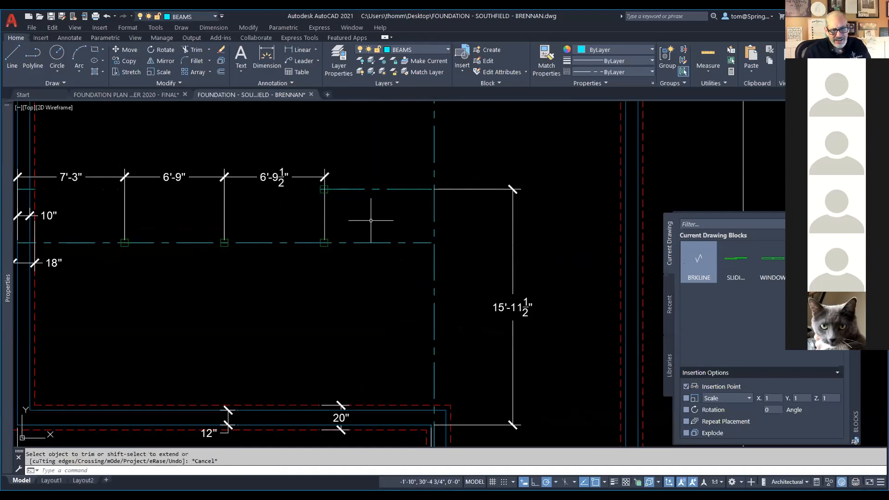
Trim the lower beam line between the third column and the vertical beam line
scroll(471, 194, down, 2)
right_click(471, 209)
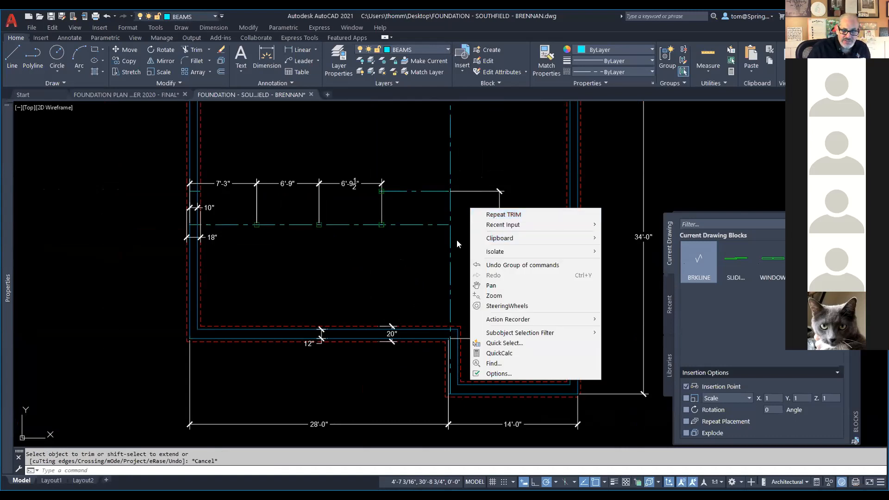
click(408, 249)
right_click(407, 249)
click(433, 253)
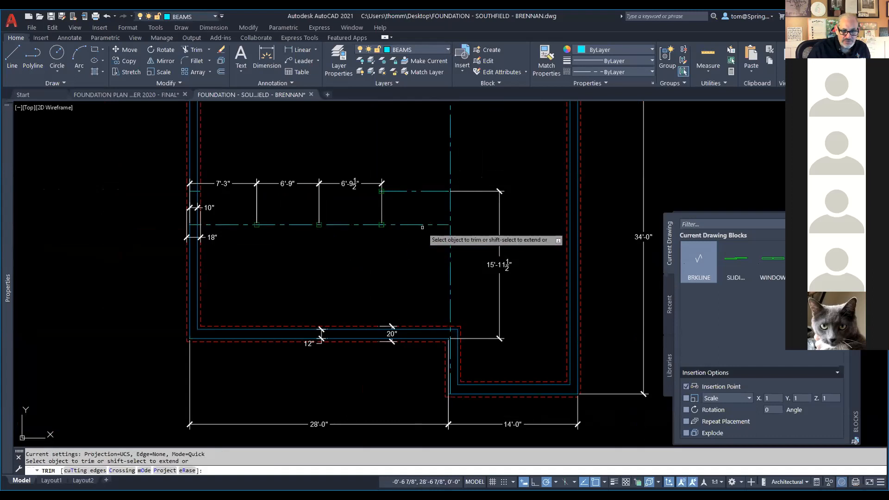
click(423, 225)
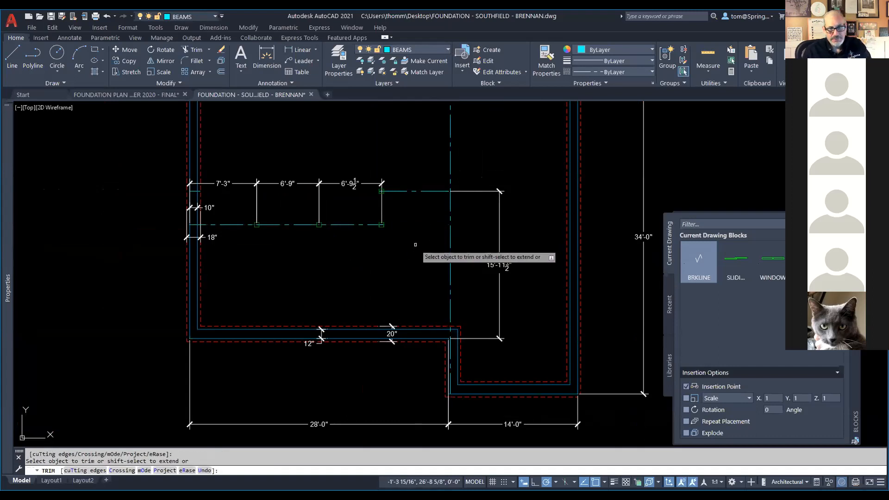
key(Escape)
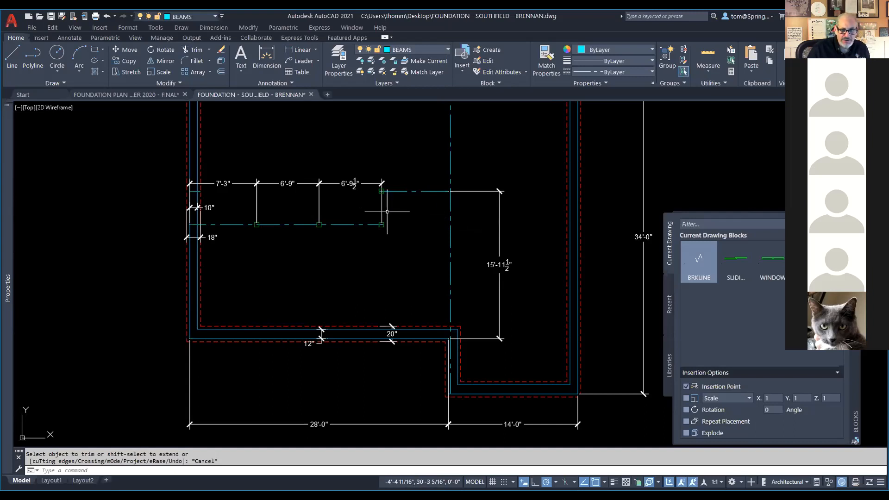
Draw a vertical beam line connecting the centre of the third column to the centre of the column above it
scroll(388, 220, up, 2)
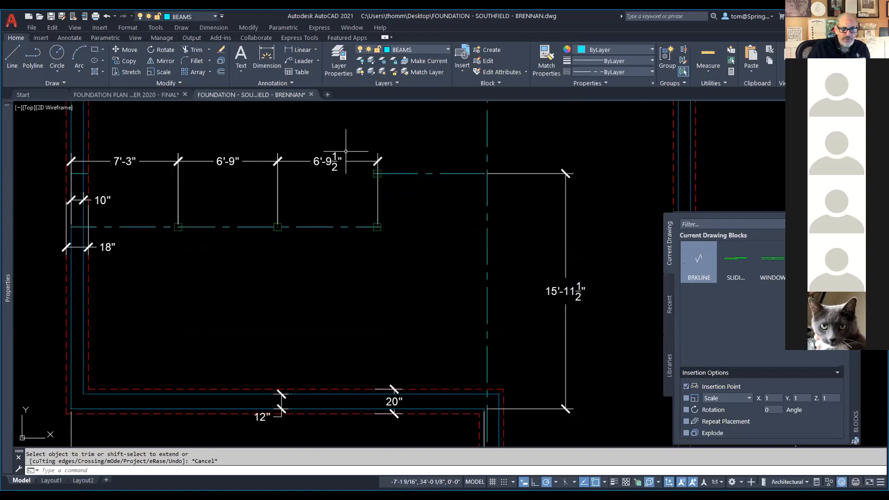
click(11, 60)
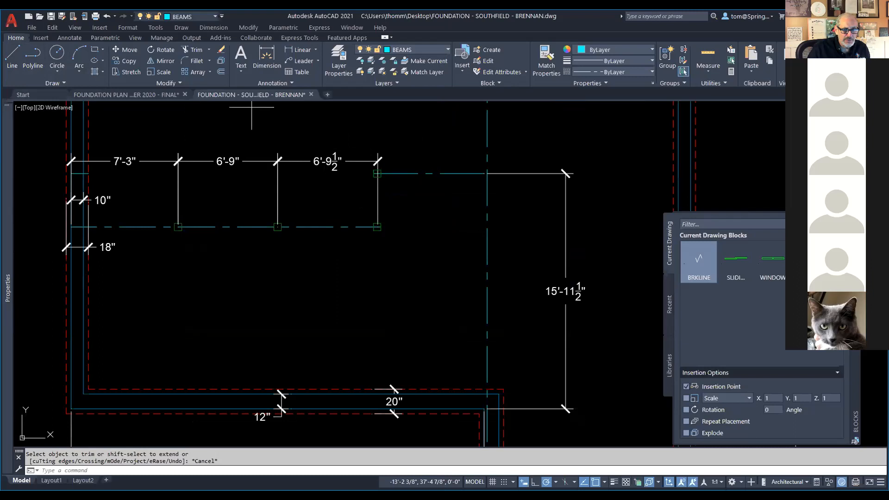
scroll(370, 227, up, 3)
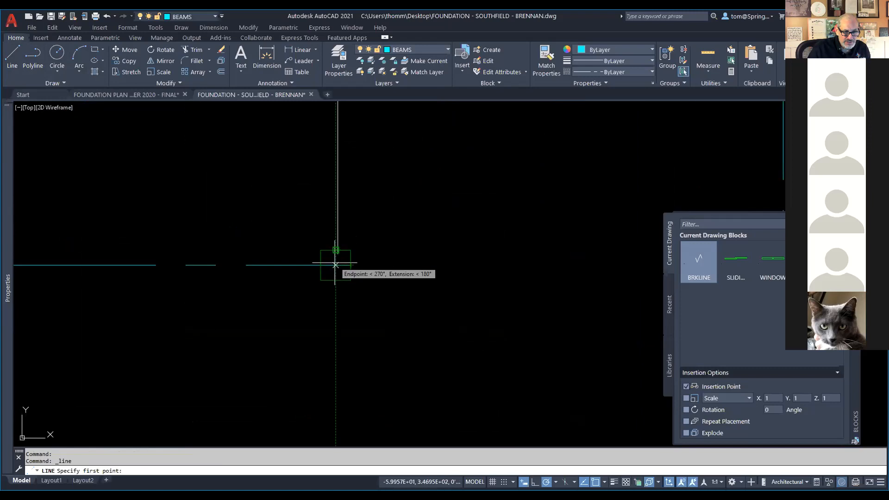
click(335, 250)
scroll(346, 180, down, 2)
middle_drag(346, 185, 341, 305)
scroll(343, 269, up, 6)
scroll(310, 213, down, 2)
middle_drag(313, 227, 309, 332)
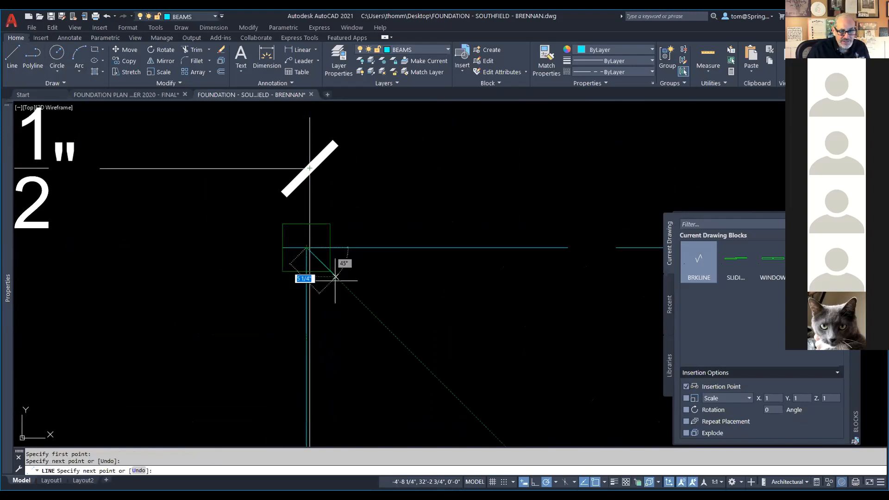
key(Escape)
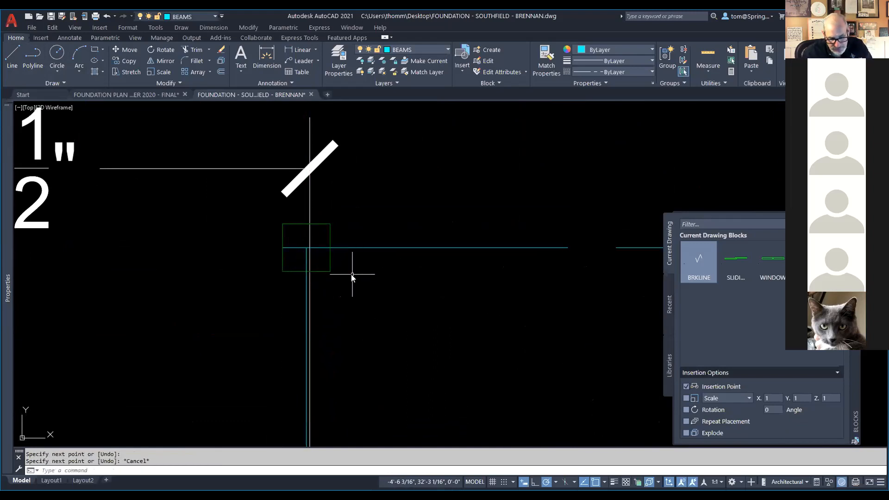
text(m)
key(Return)
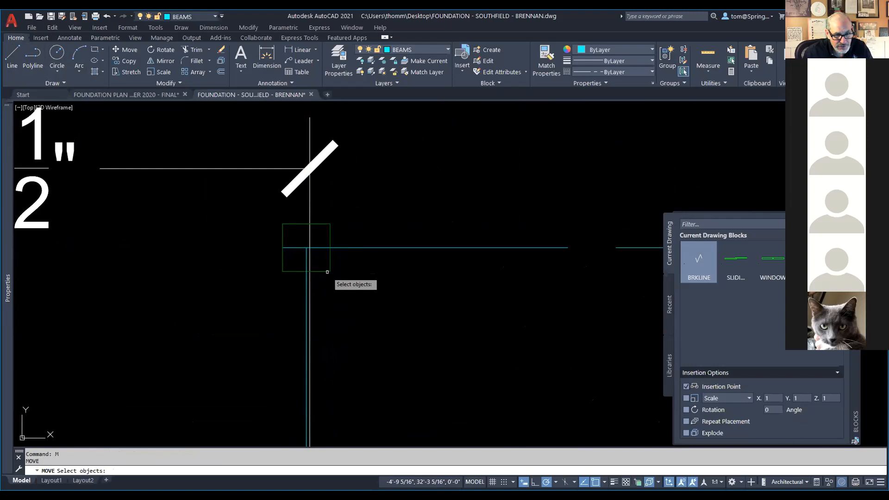
click(329, 266)
key(Return)
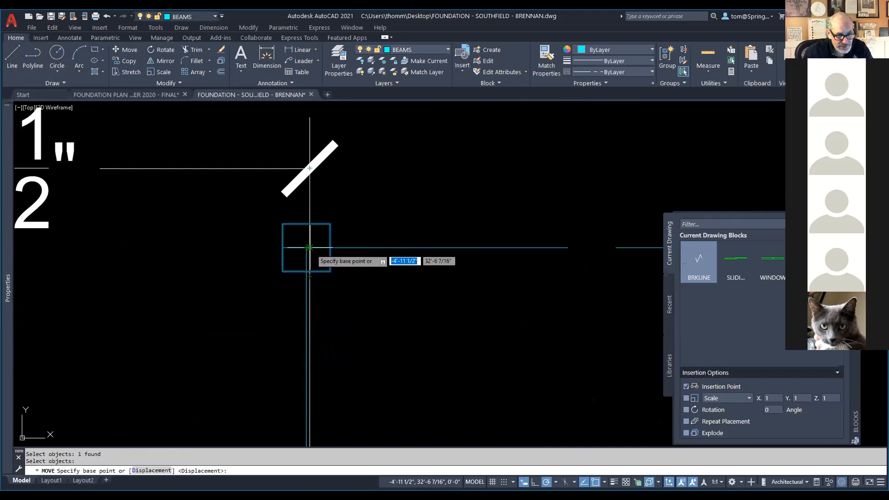
click(306, 224)
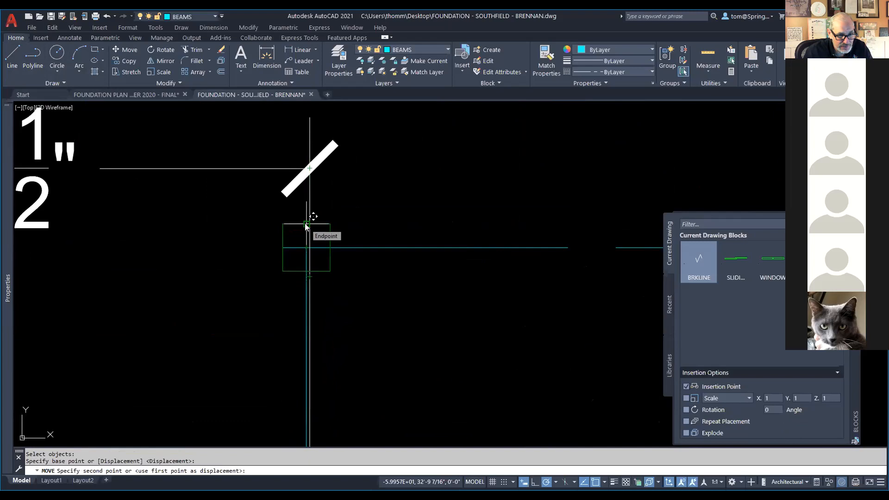
key(Escape)
Move the last column dimension's right extension origin to the third column's true centre, where the vertical connecting beam meets the lower beam line
scroll(383, 302, down, 3)
middle_drag(402, 329, 477, 248)
scroll(455, 149, up, 2)
click(418, 278)
scroll(490, 364, down, 2)
middle_drag(489, 364, 474, 216)
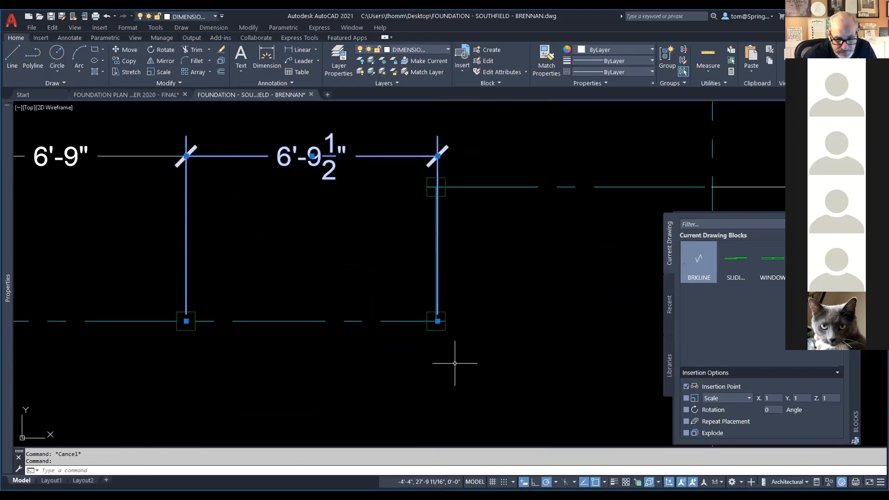
scroll(459, 313, up, 5)
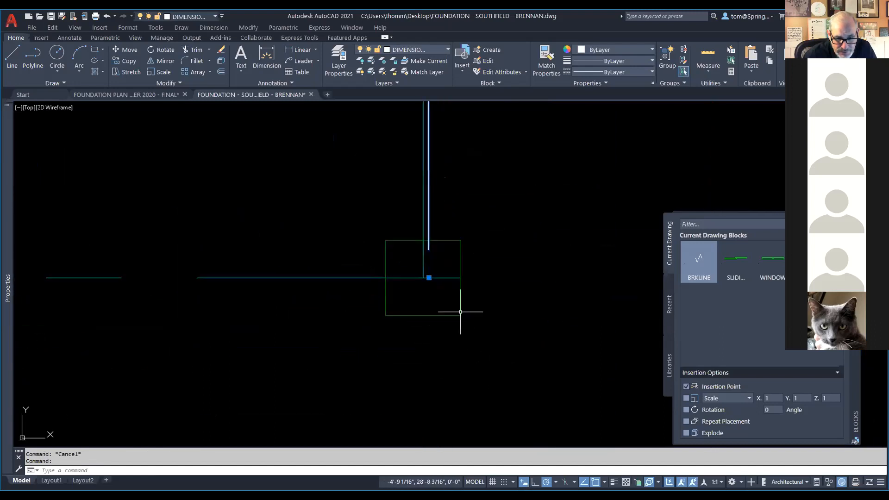
click(428, 278)
click(421, 278)
key(Escape)
scroll(506, 248, down, 4)
scroll(510, 246, up, 4)
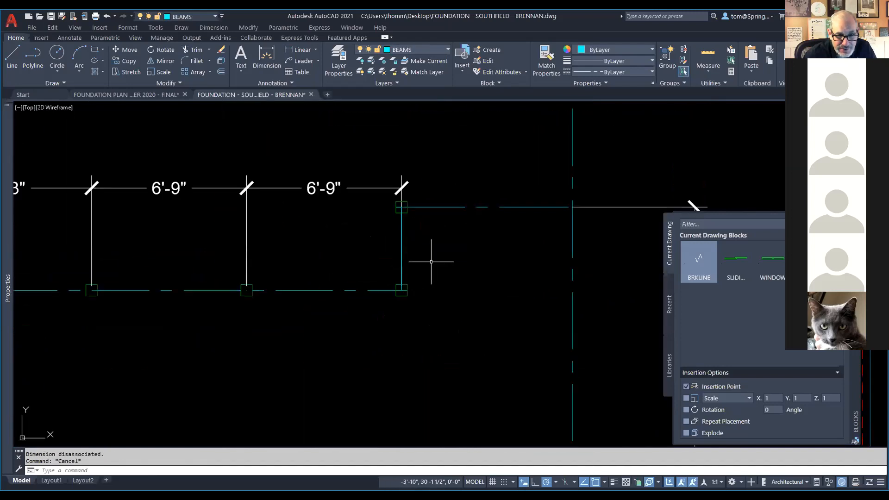
click(401, 241)
key(Escape)
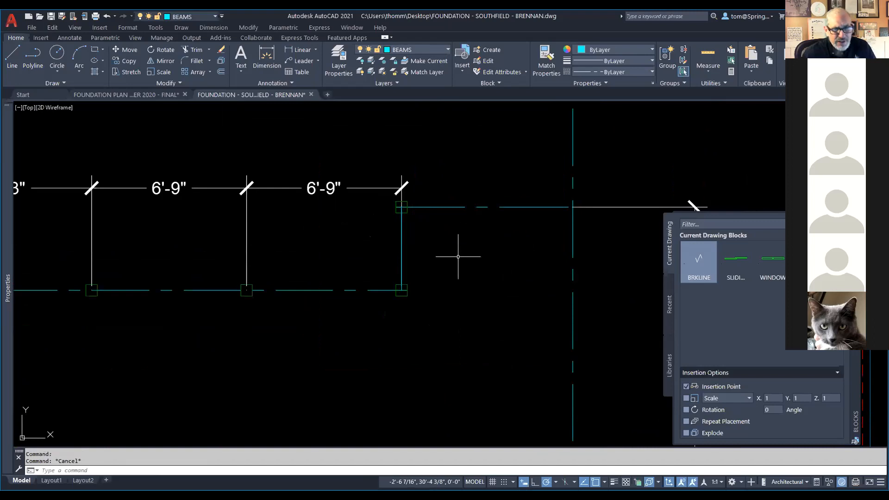
scroll(452, 246, down, 2)
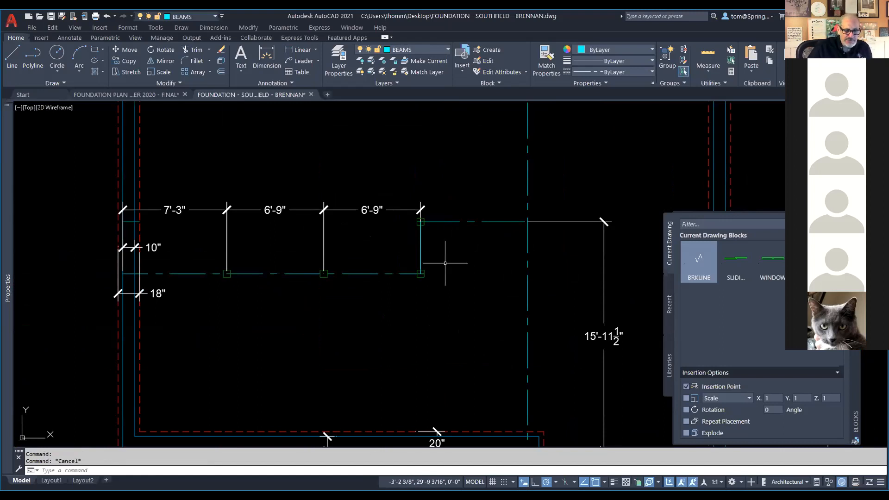
scroll(375, 354, down, 2)
middle_drag(382, 353, 274, 338)
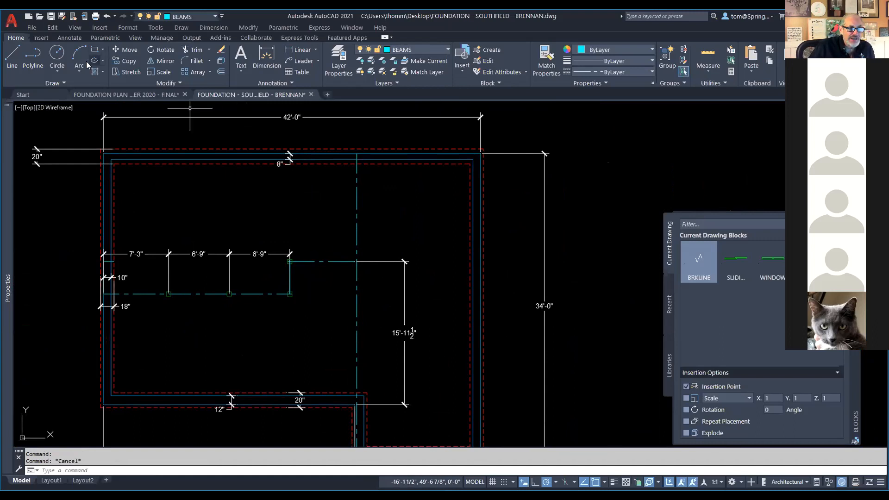
Copy the upper column, at the end of the vertical connecting beam, from its centre 5'10.5" straight up
click(125, 61)
scroll(299, 267, up, 2)
click(283, 260)
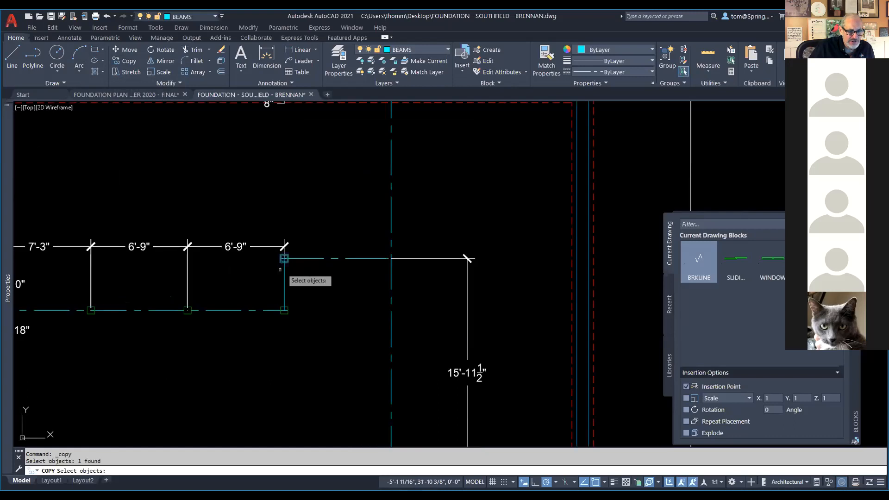
key(Return)
scroll(283, 257, up, 3)
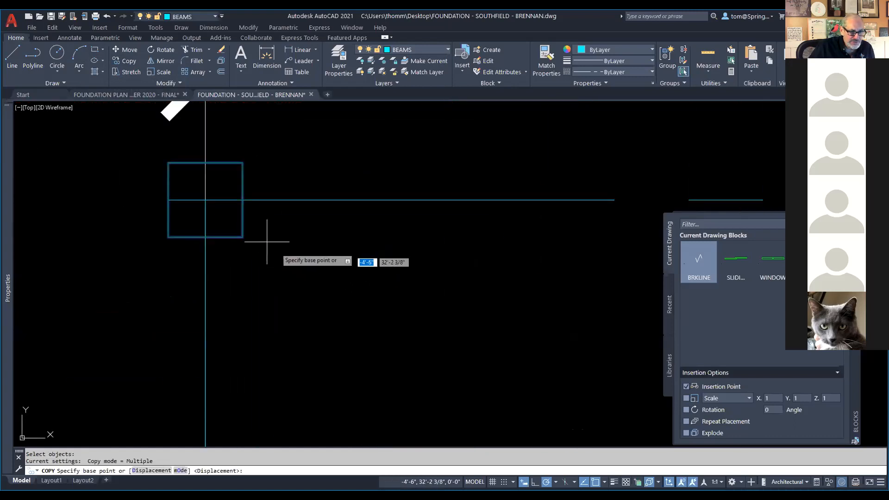
click(205, 200)
text(5')
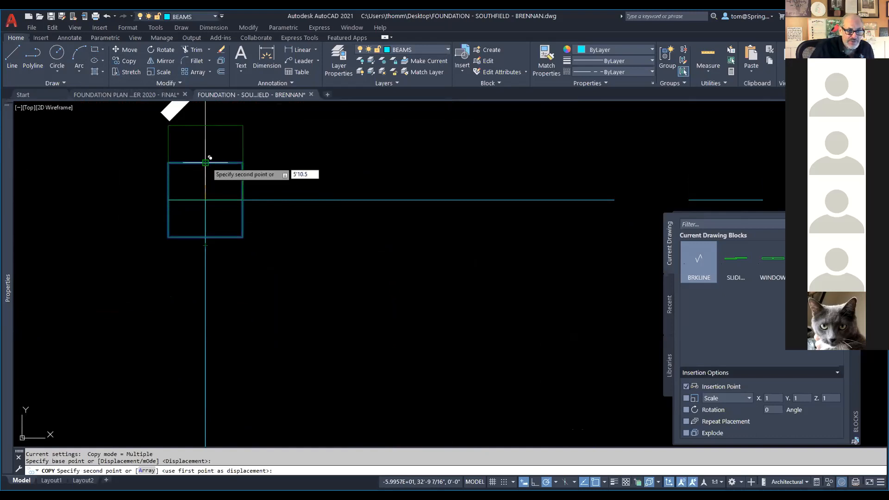
text(10.5)
key(Return)
Place another copy of the upper column 5'10.5" straight up and end the Copy command
scroll(257, 157, down, 2)
middle_drag(259, 161, 256, 316)
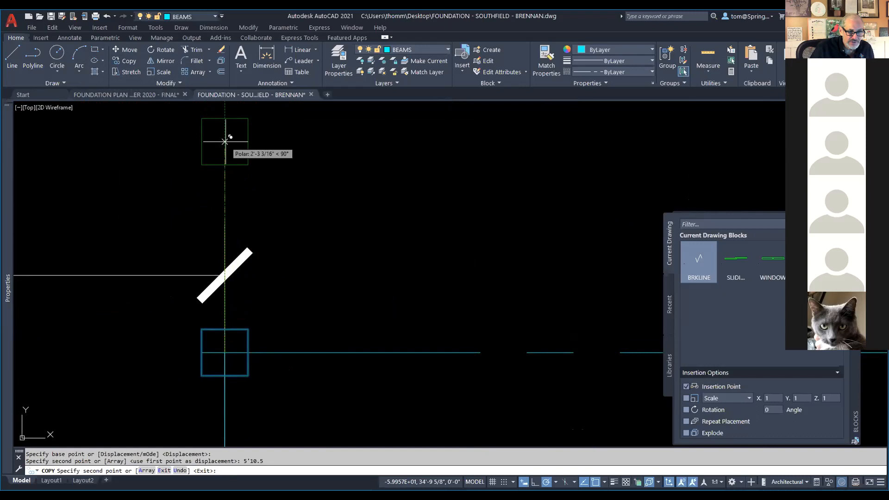
text(5)
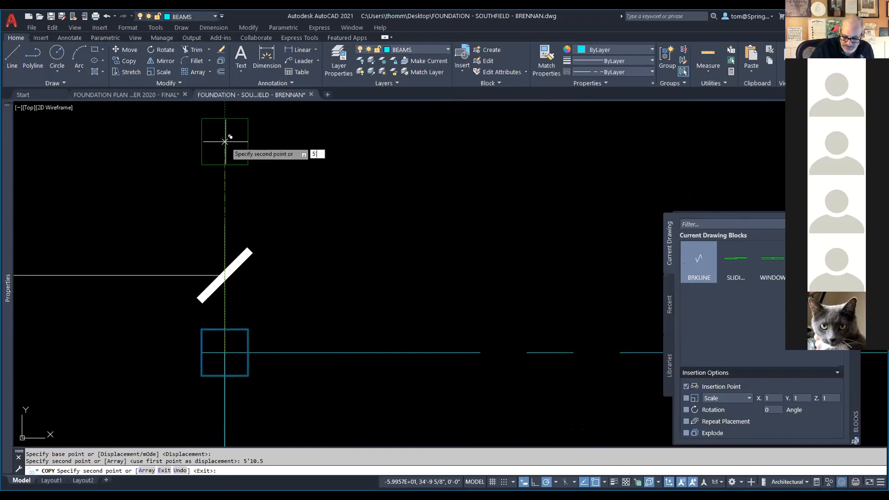
key(Return)
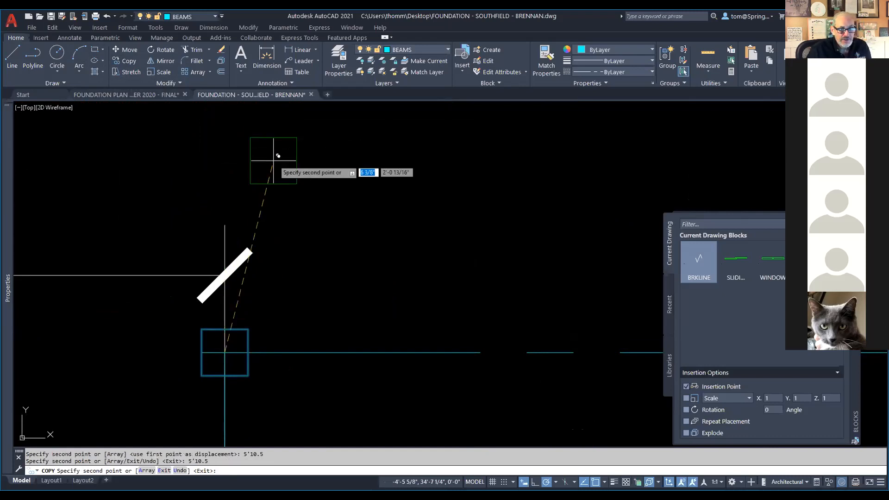
scroll(288, 178, down, 6)
middle_drag(321, 206, 276, 364)
key(Escape)
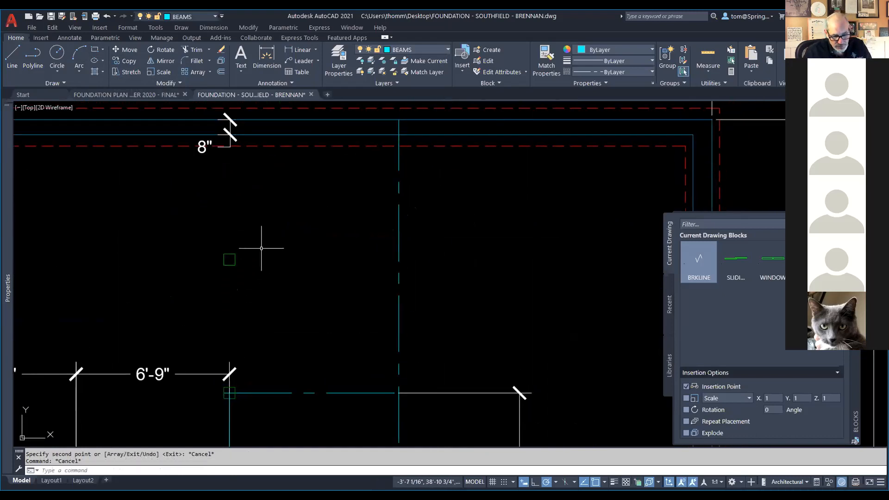
Move a copied column by its geometric centre horizontally onto the long vertical beam line
text(m)
key(Return)
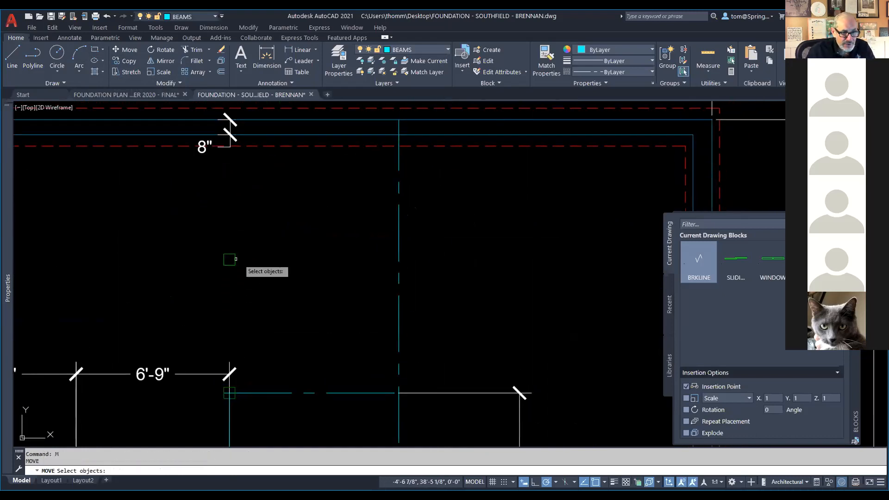
click(235, 259)
key(Return)
shift+right_click(264, 246)
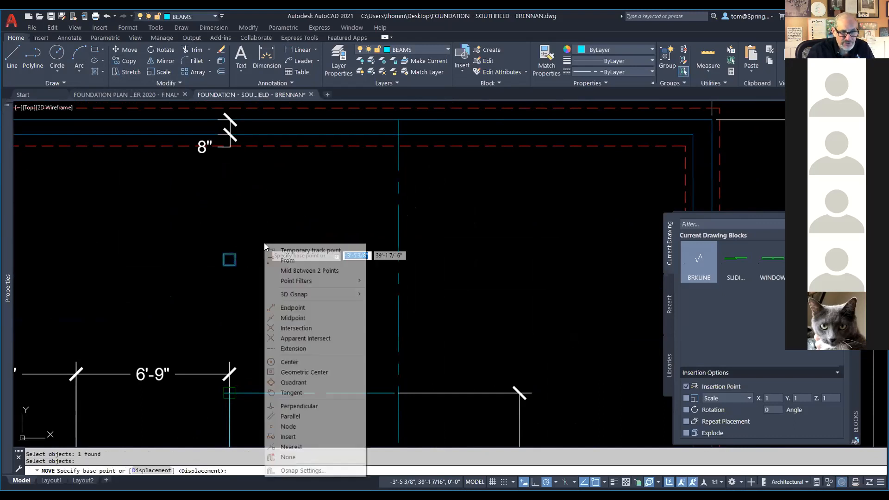
click(304, 372)
click(228, 257)
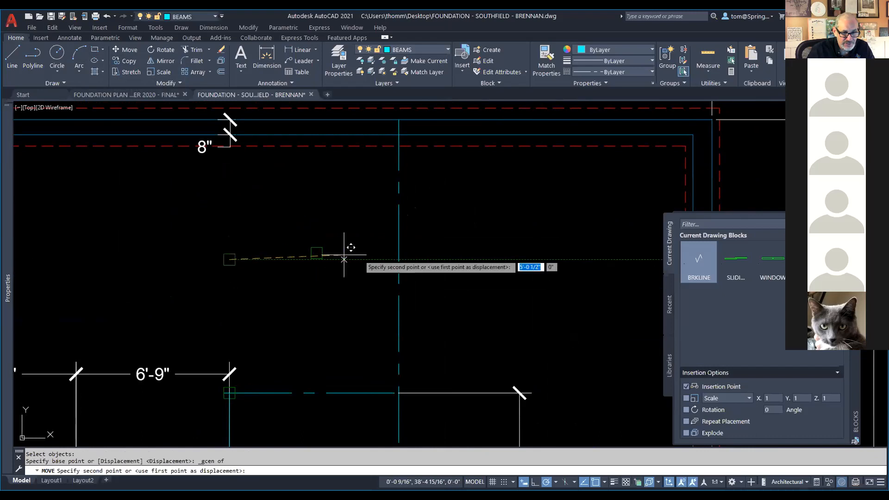
click(398, 259)
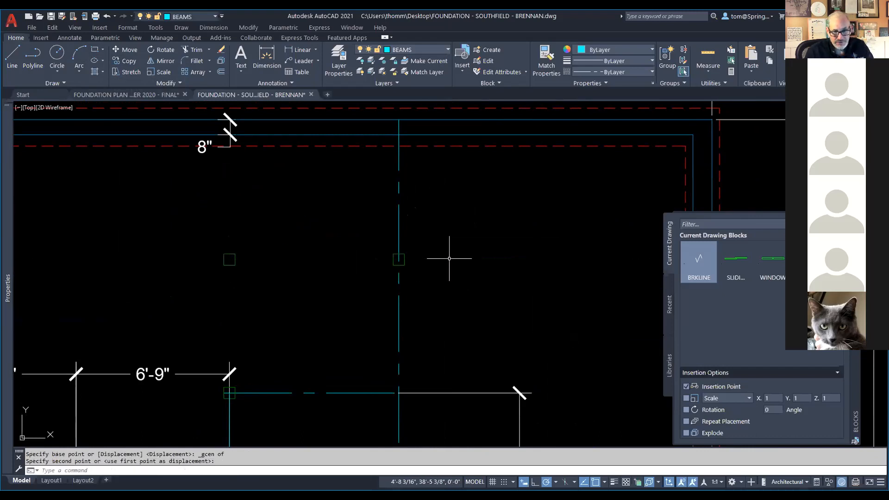
Delete the duplicate column left at the original copy position above the upper column
key(Escape)
click(253, 248)
click(165, 272)
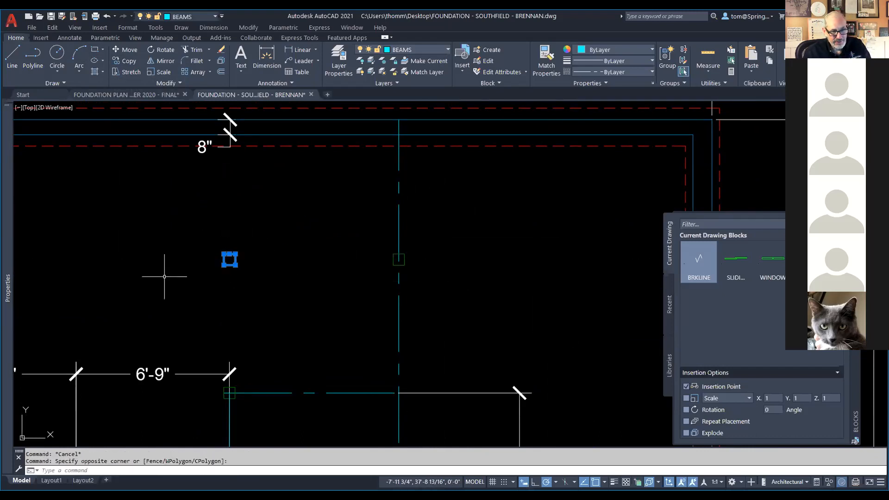
key(Delete)
Add a vertical linear dimension between the geometric centres of the upper column and the new column on the long vertical beam line
scroll(417, 293, down, 3)
mouse_move(416, 293)
middle_down()
mouse_move(478, 192)
mouse_move(448, 280)
middle_up()
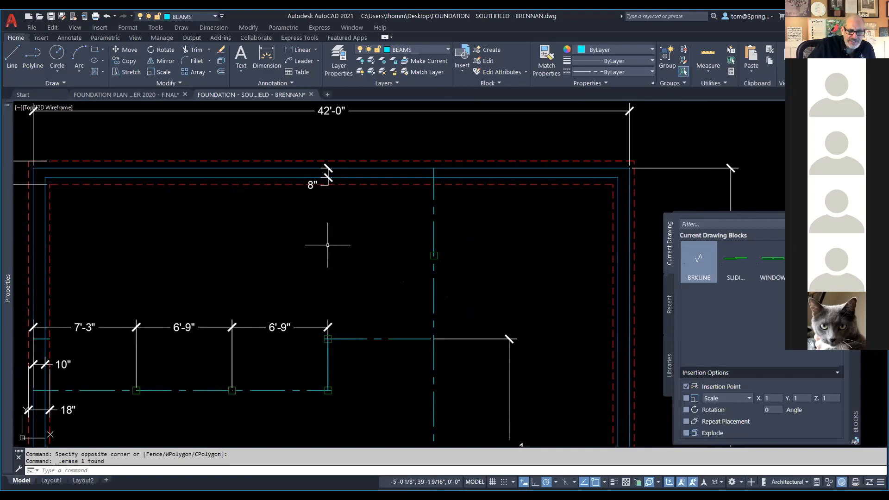
click(302, 50)
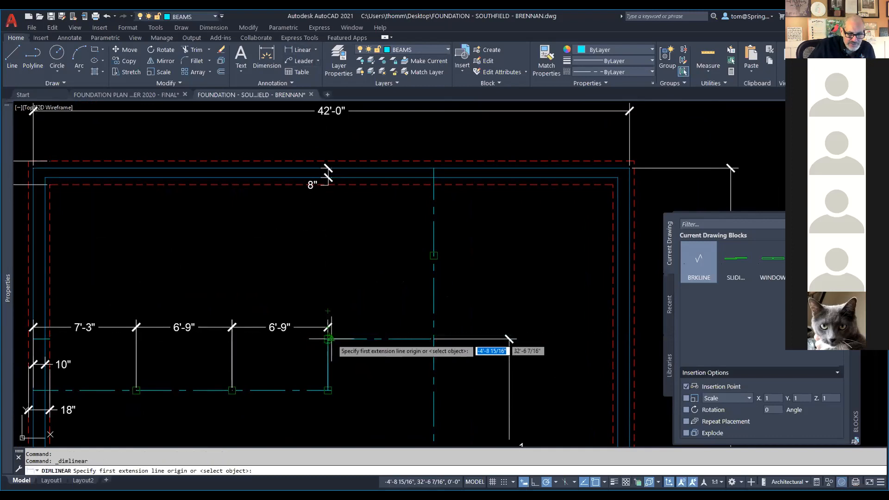
shift+right_click(347, 299)
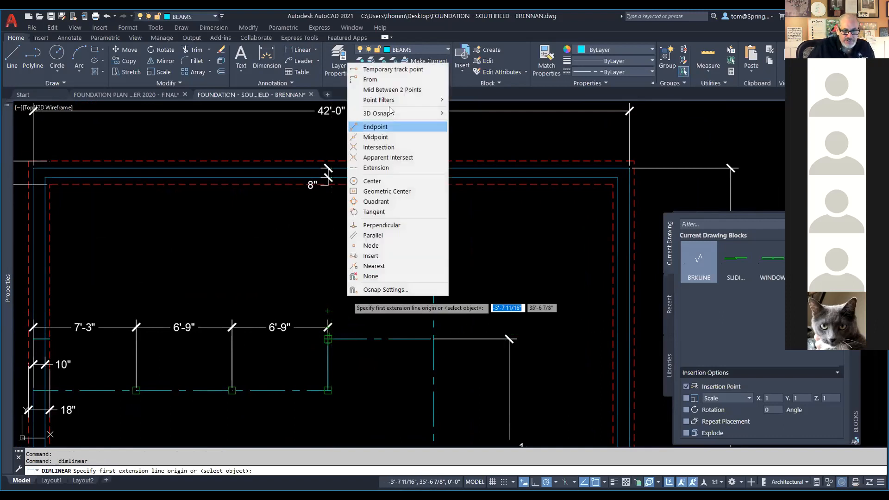
click(386, 191)
click(327, 338)
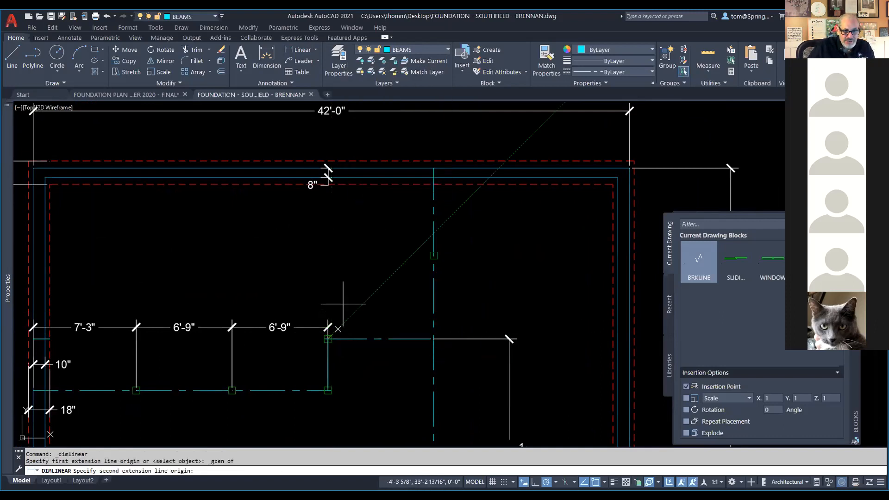
shift+right_click(340, 241)
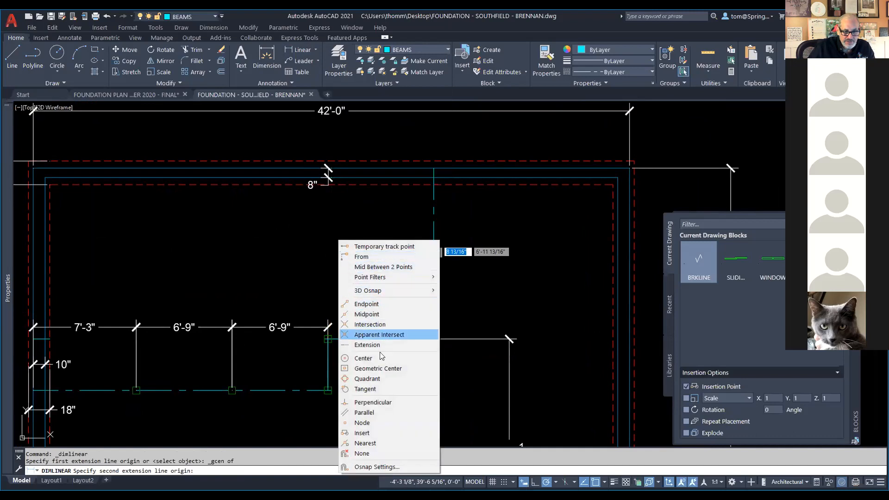
click(363, 358)
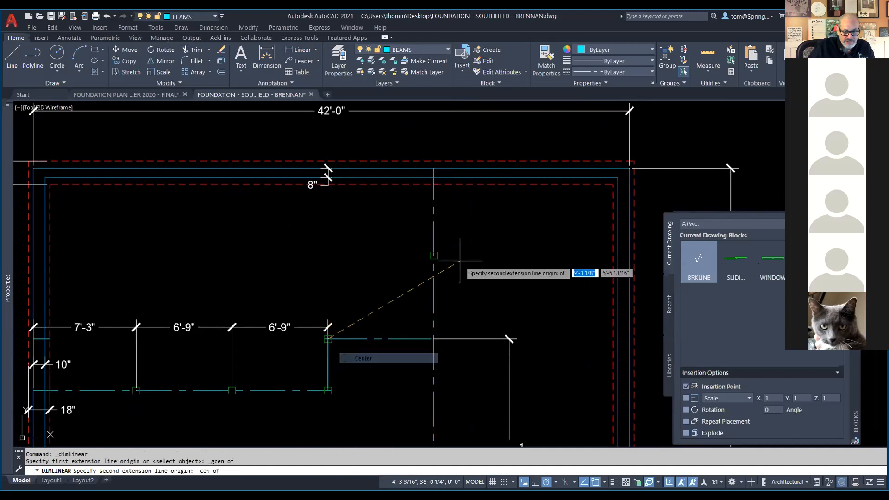
shift+right_click(433, 256)
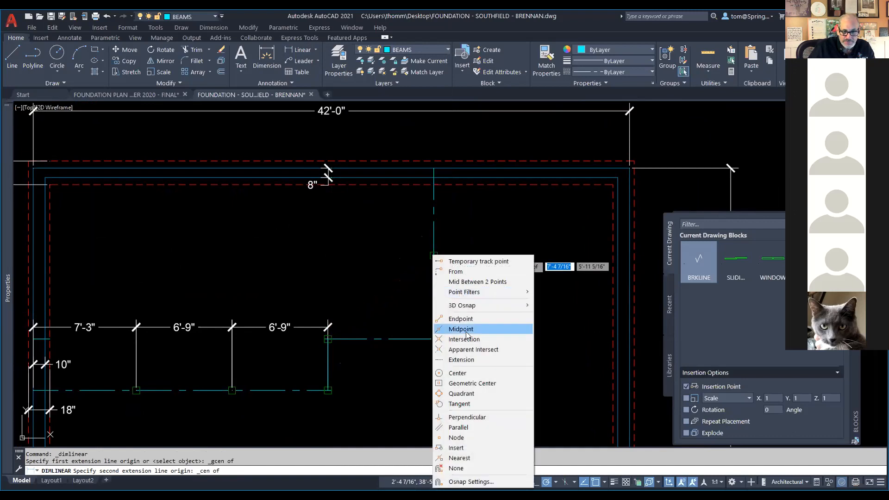
click(471, 383)
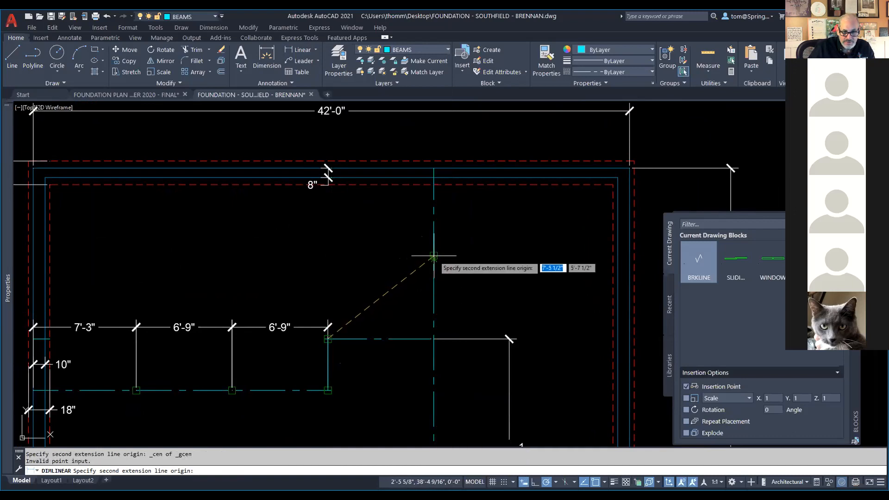
shift+right_click(433, 258)
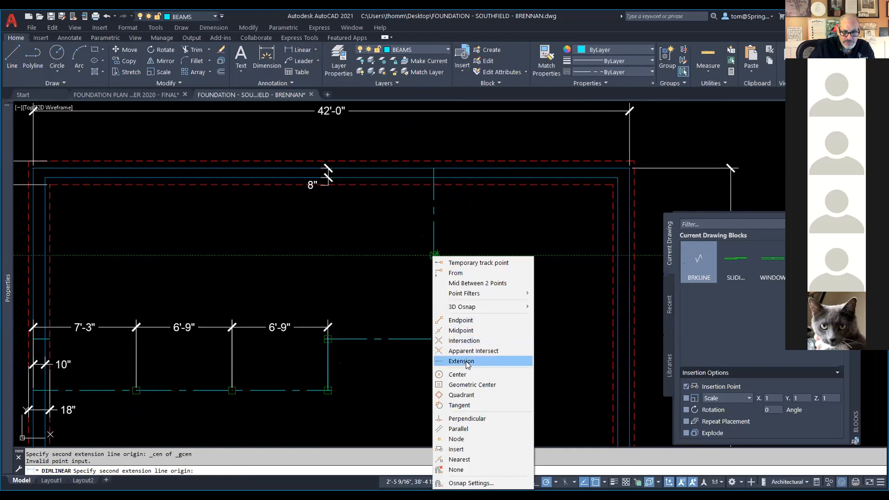
click(467, 382)
click(433, 255)
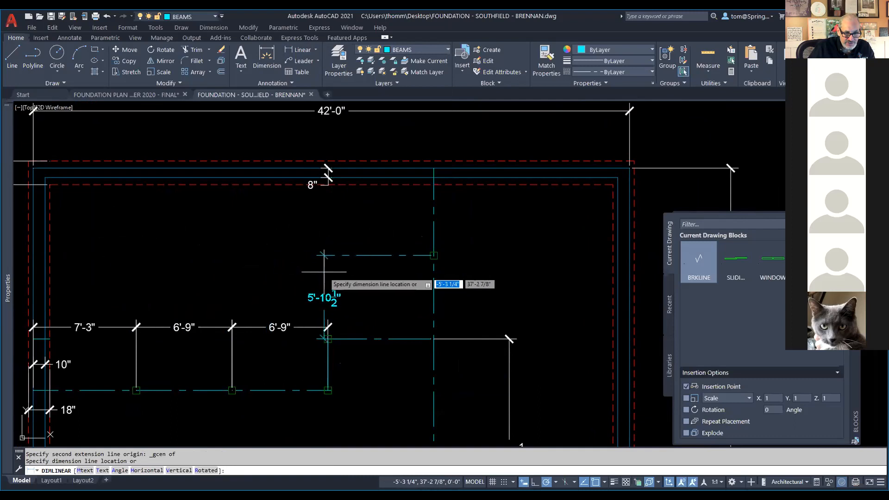
click(352, 278)
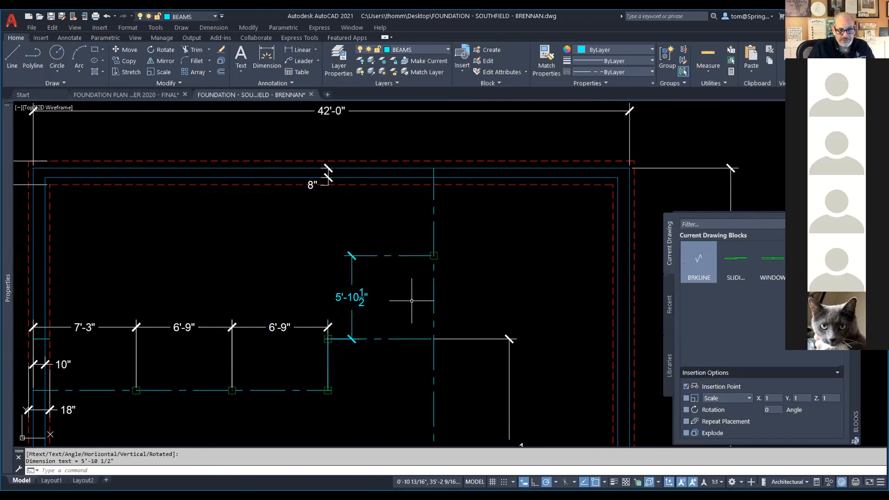
Assign the new vertical column dimension to the DIMENSIONS layer
click(358, 255)
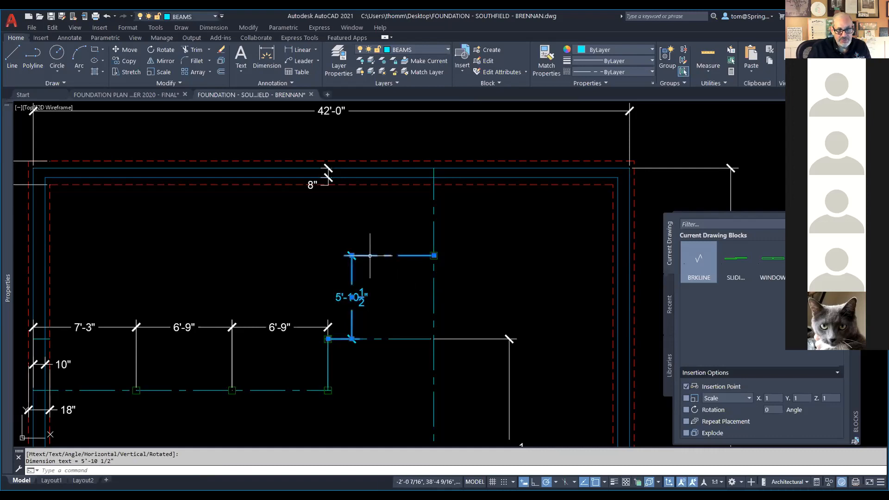
click(448, 49)
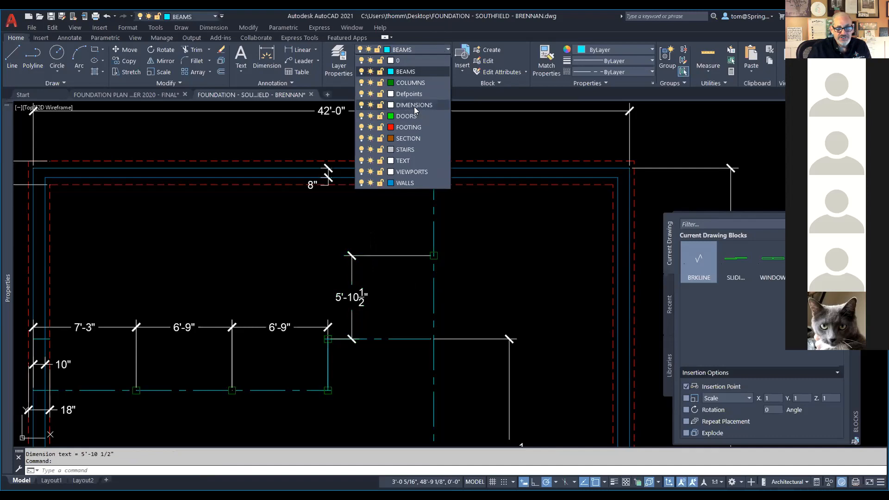
click(413, 106)
key(Escape)
Make FOOTING the current layer
scroll(491, 261, down, 2)
middle_drag(490, 262, 429, 207)
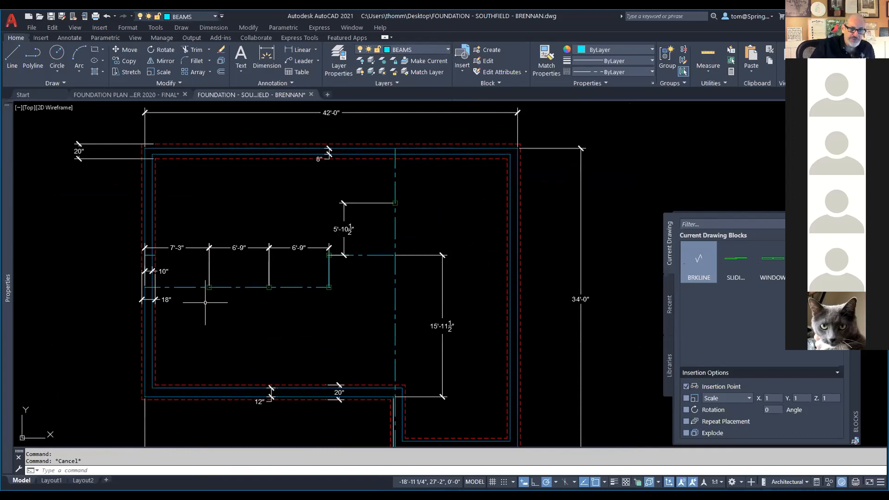
scroll(205, 302, up, 2)
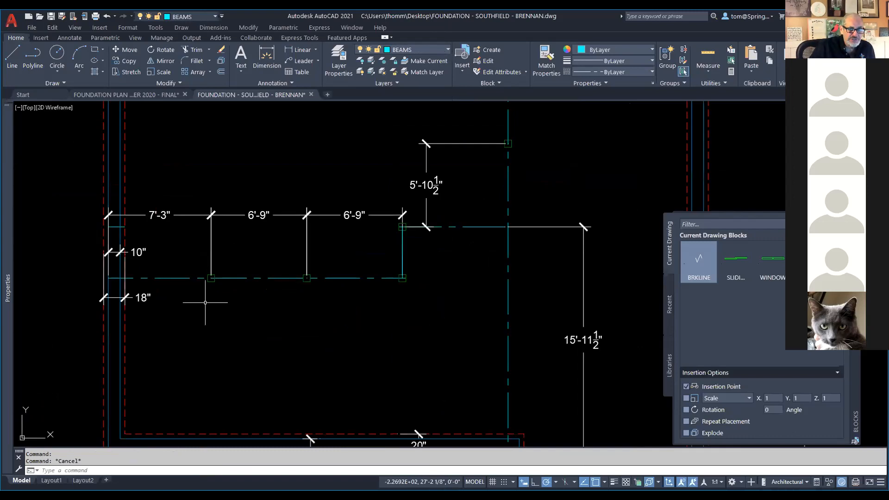
click(447, 49)
click(413, 127)
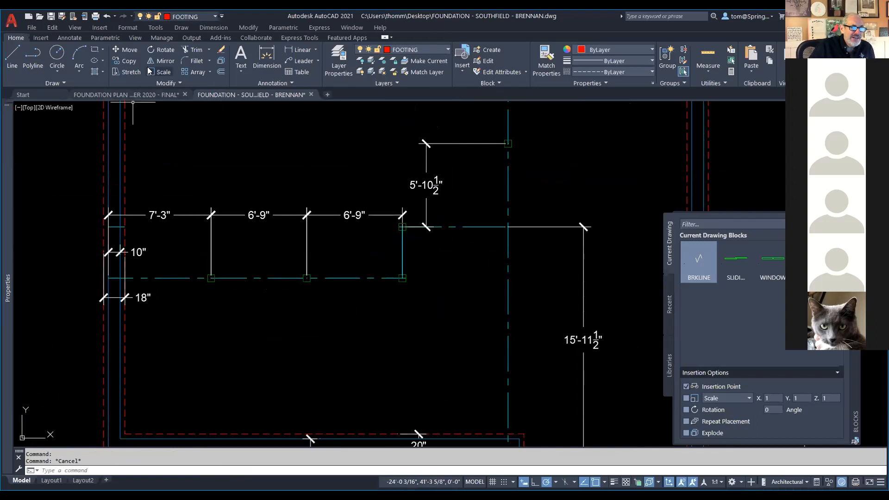
Draw a 24" by 24" rectangle for a column footing in the open area below the lower beam line
click(102, 49)
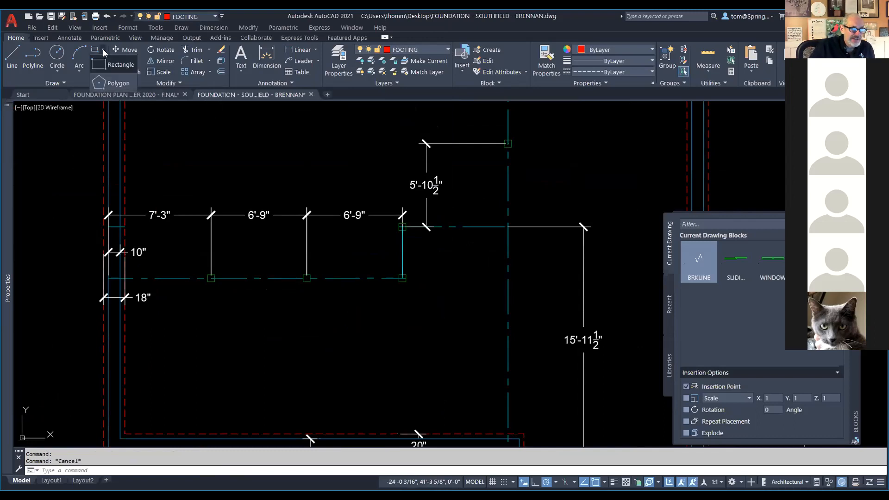
click(107, 64)
click(220, 385)
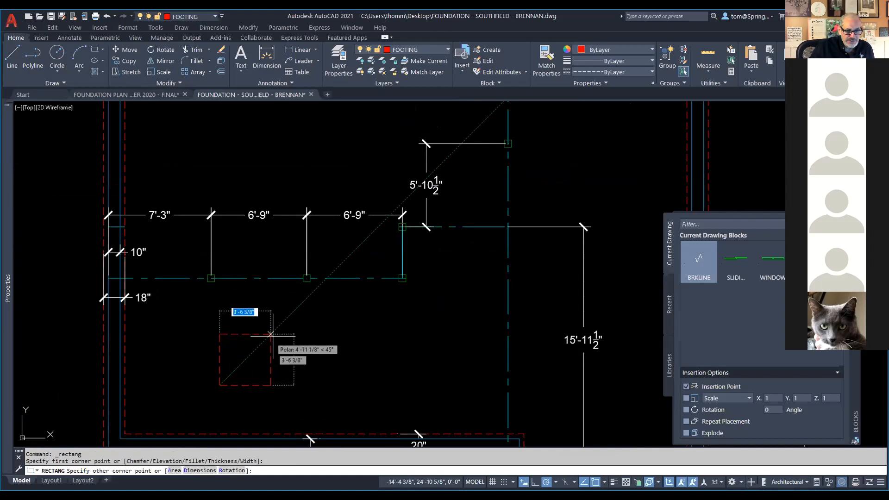
text(24)
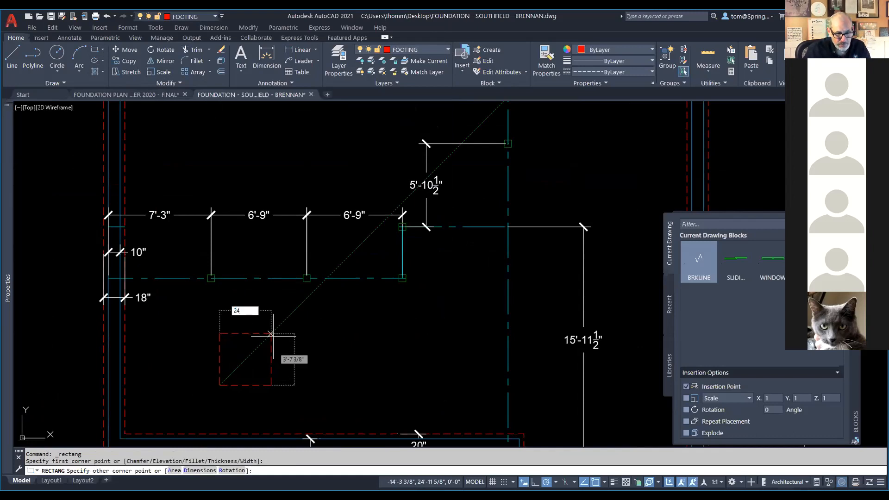
text(,24)
key(Return)
right_click(268, 344)
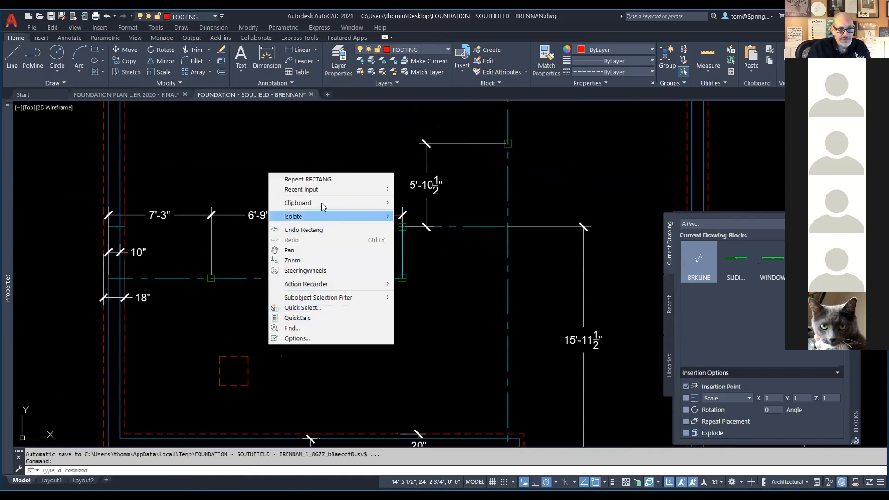
Move the 24" by 24" footing by its geometric centre onto the geometric centre of the leftmost column on the lower beam line
mouse_move(343, 189)
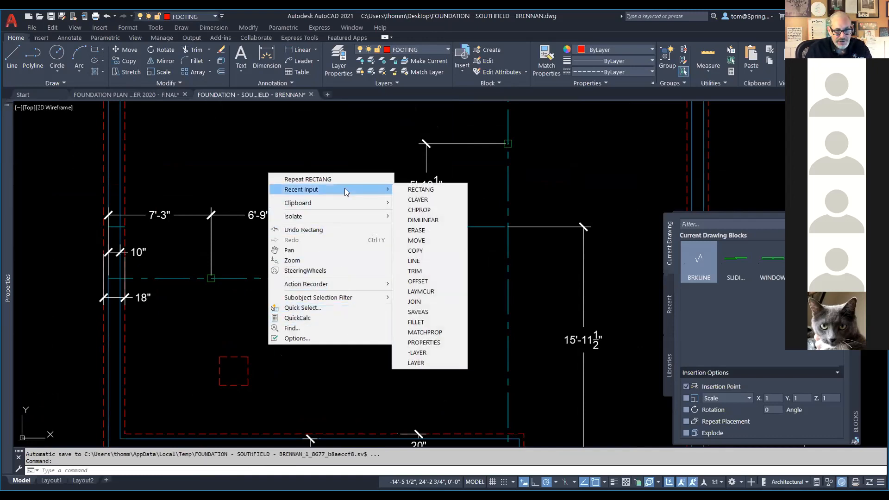
click(421, 240)
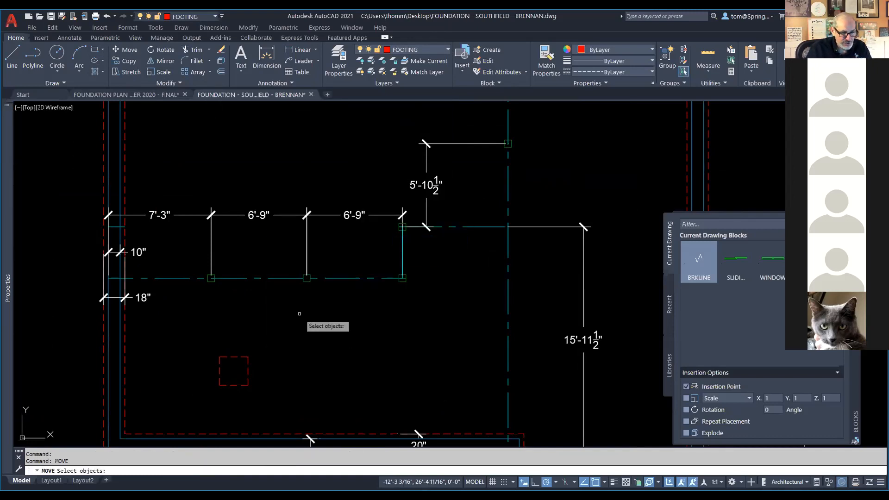
click(233, 356)
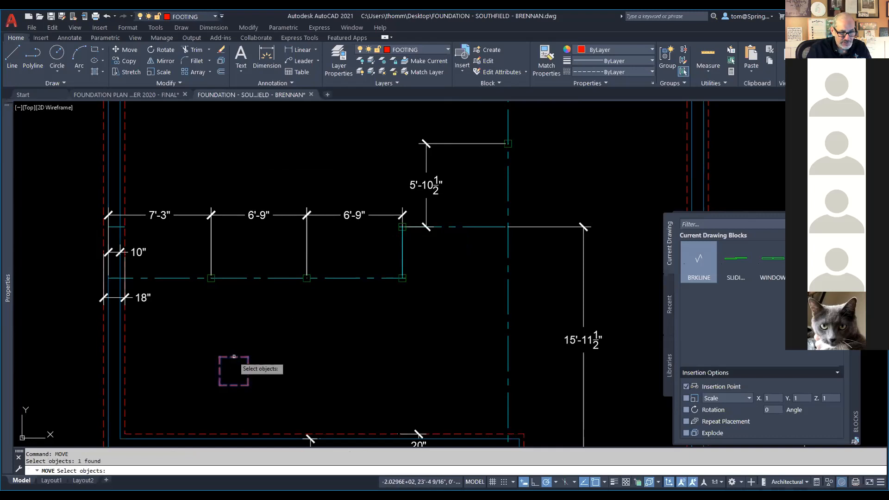
key(Return)
shift+right_click(273, 336)
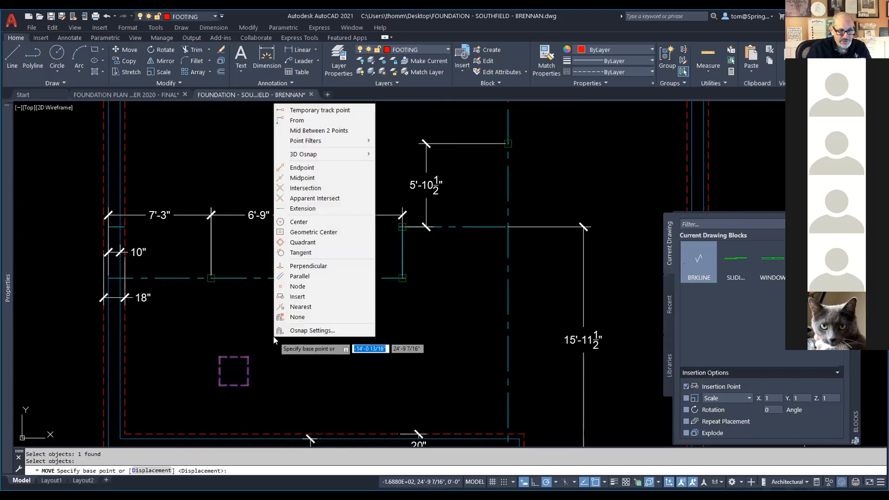
click(323, 234)
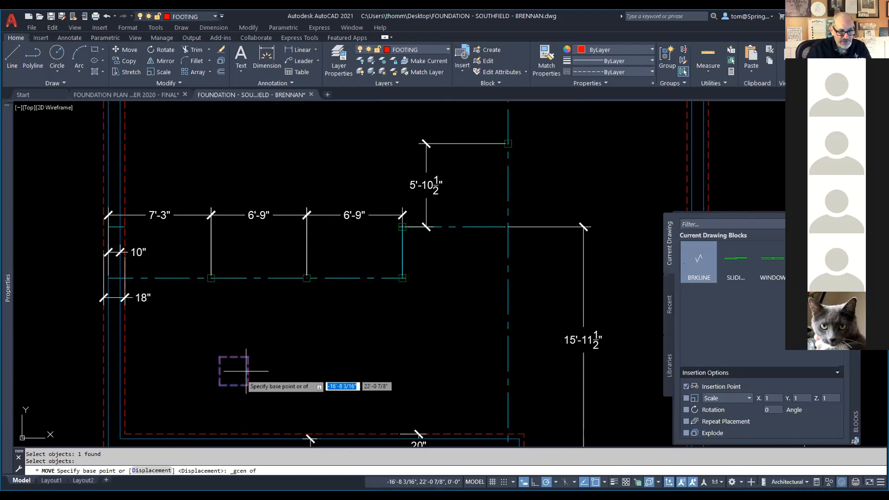
click(234, 371)
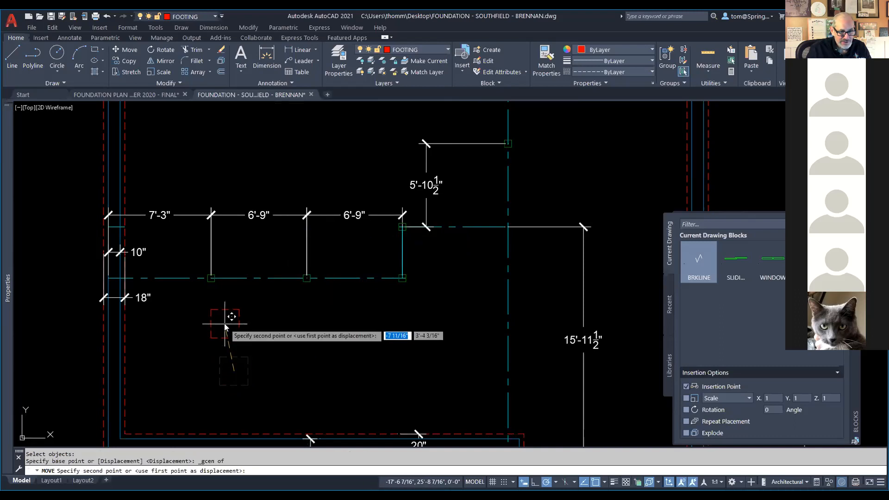
shift+right_click(225, 322)
click(265, 219)
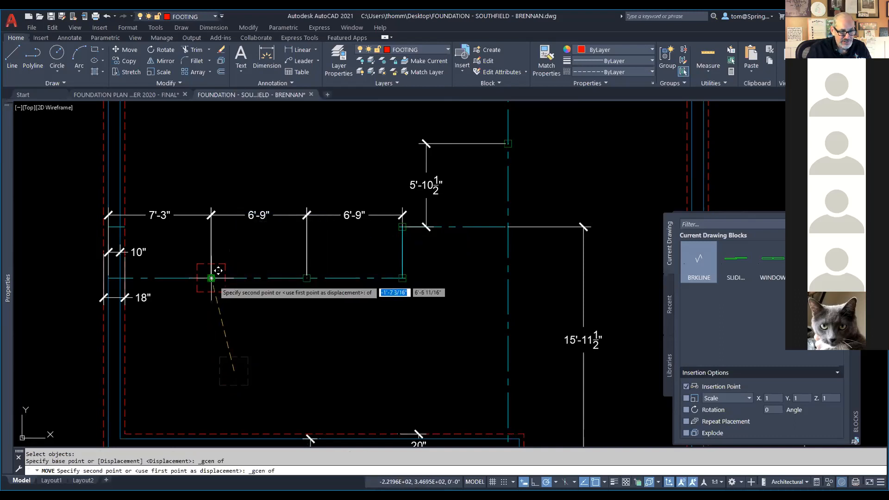
click(212, 276)
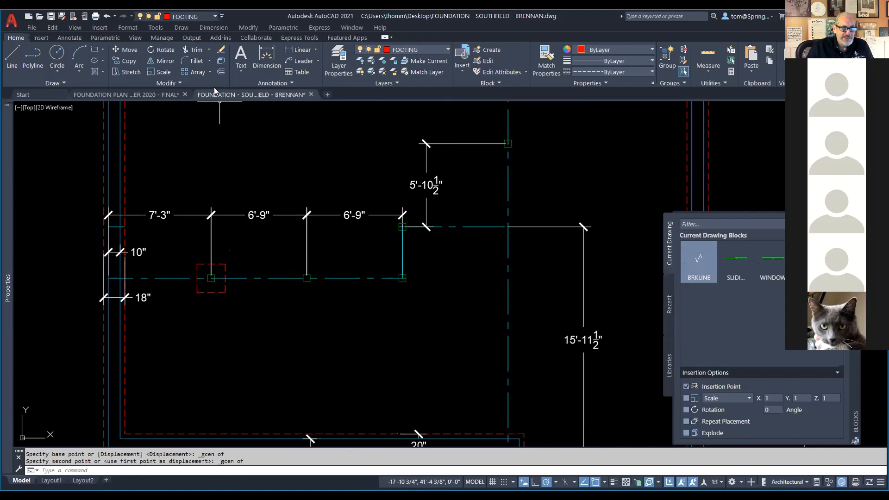
Copy the footing from its geometric centre onto the centres of the middle and right columns of the lower beam line
click(121, 62)
click(225, 268)
key(Return)
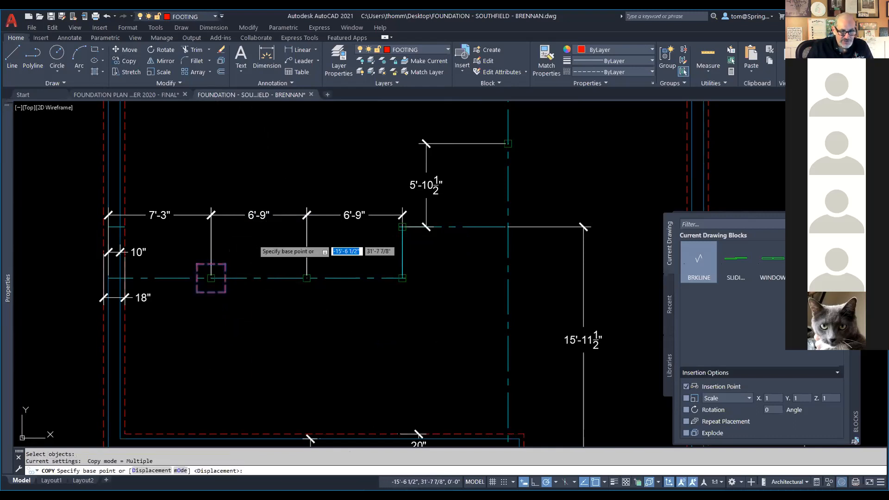
shift+right_click(254, 239)
click(304, 368)
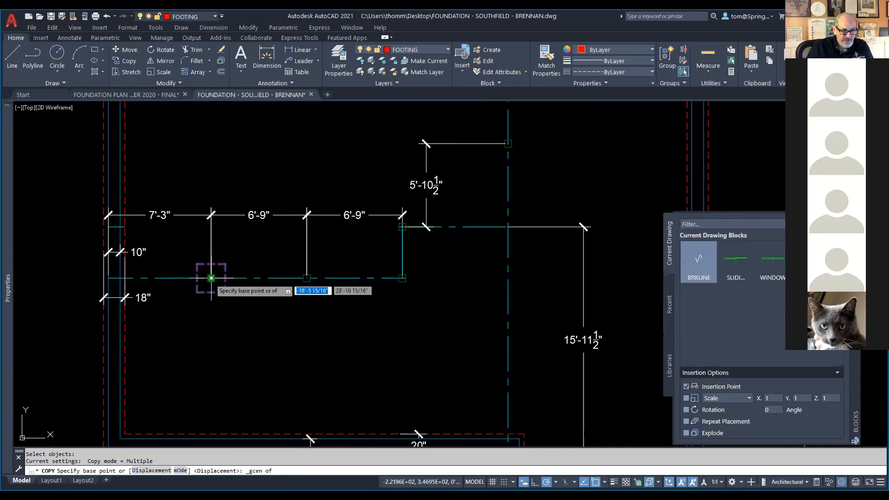
click(211, 279)
shift+right_click(259, 274)
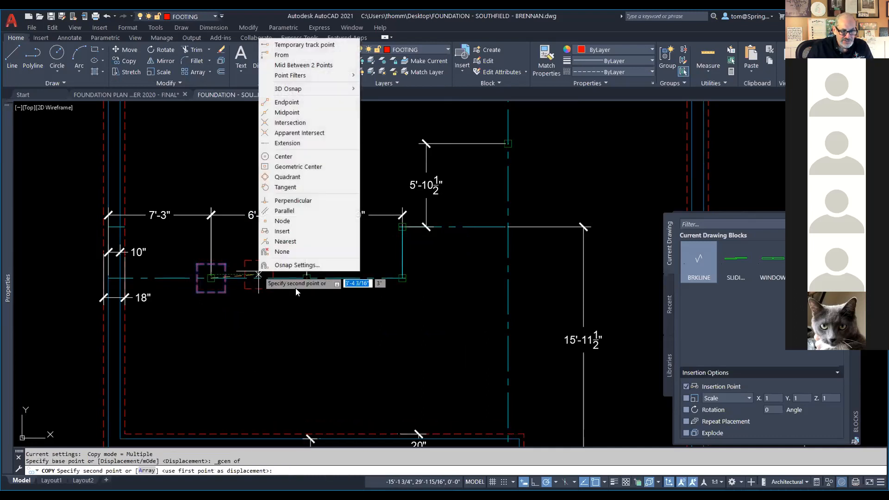
click(299, 168)
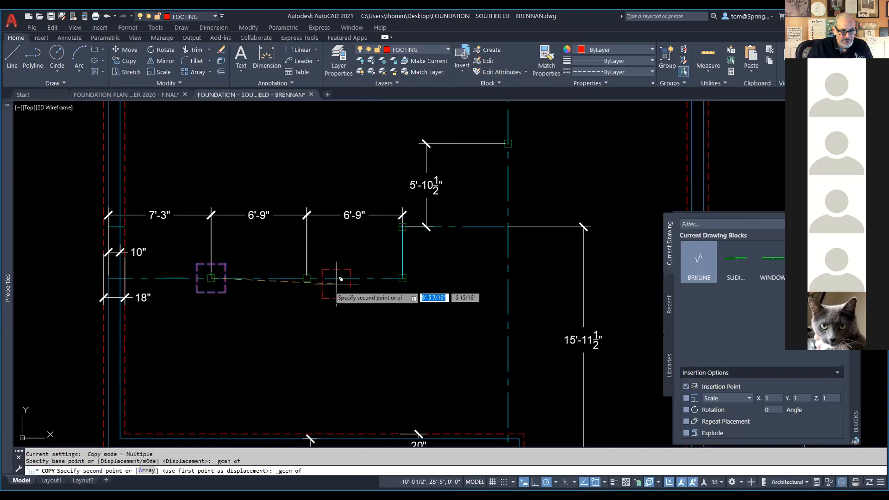
click(306, 278)
shift+right_click(359, 256)
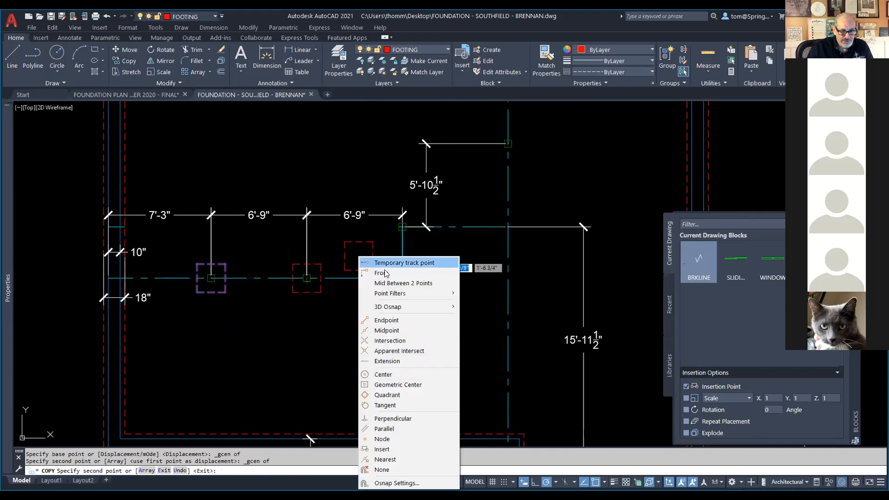
click(416, 386)
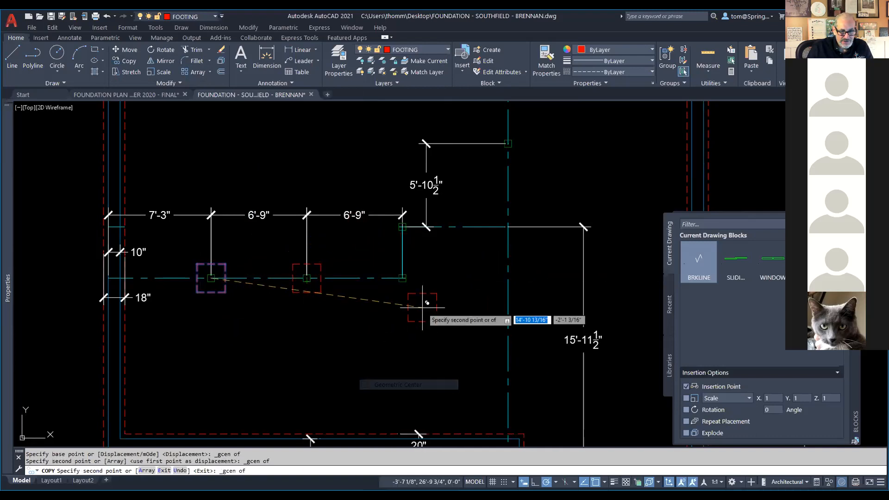
click(402, 285)
Place footing copies centred on the column at the short upper beam line and the upper column on the long vertical beam line
shift+right_click(373, 244)
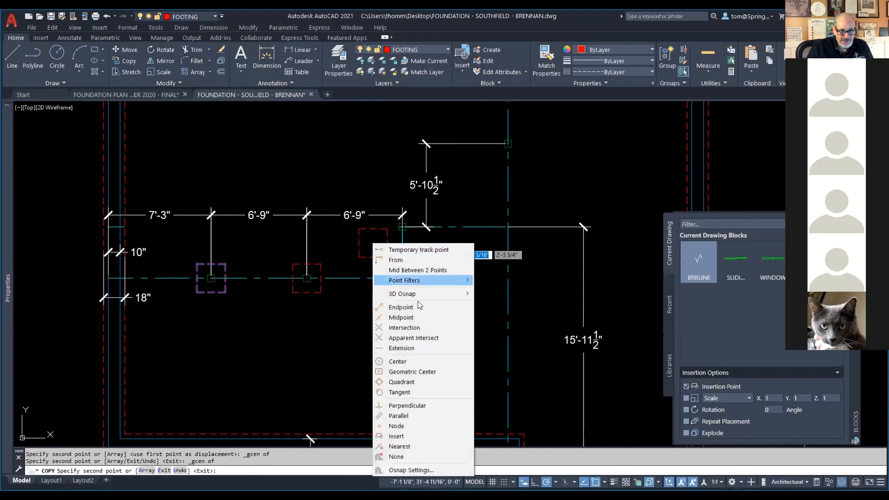
click(396, 361)
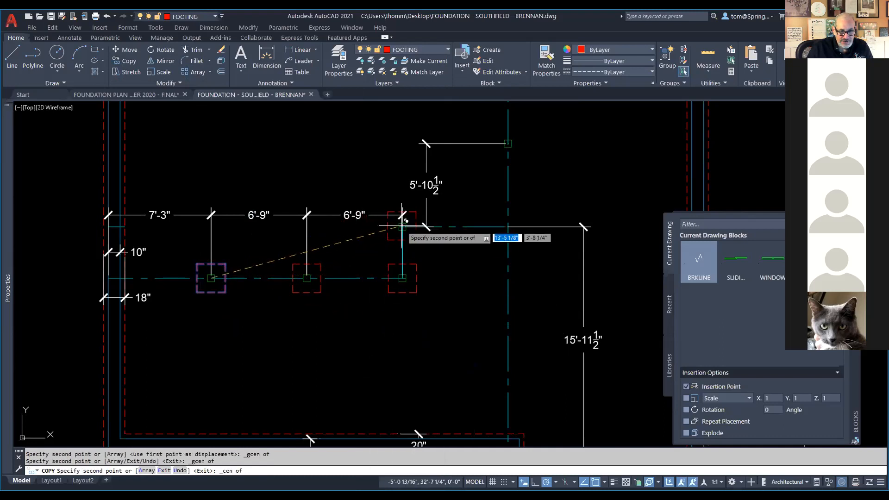
shift+right_click(383, 241)
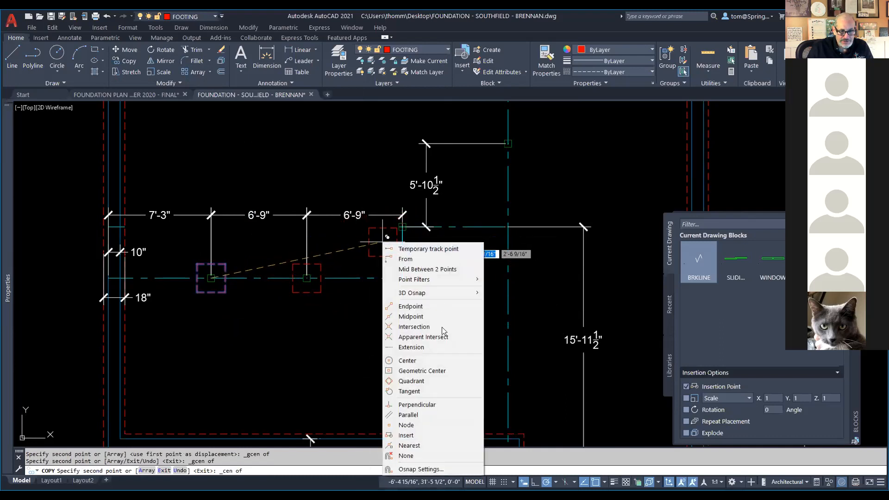
click(433, 371)
shift+right_click(366, 234)
click(398, 362)
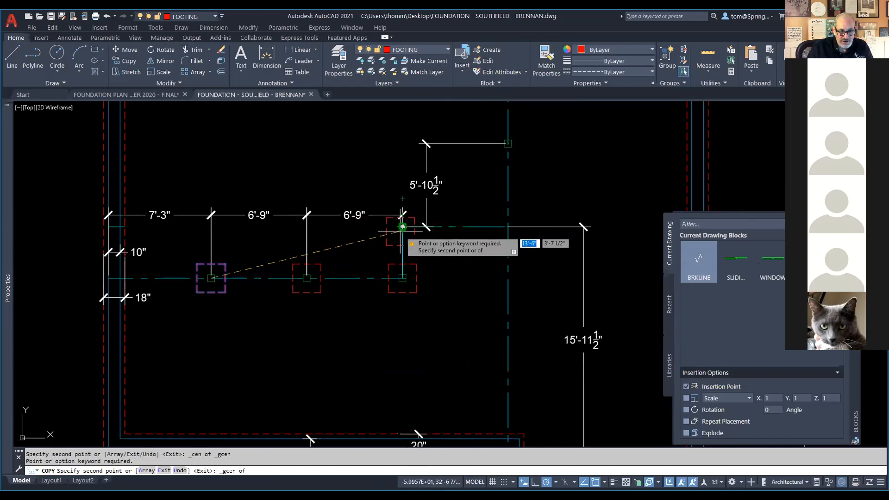
shift+right_click(348, 142)
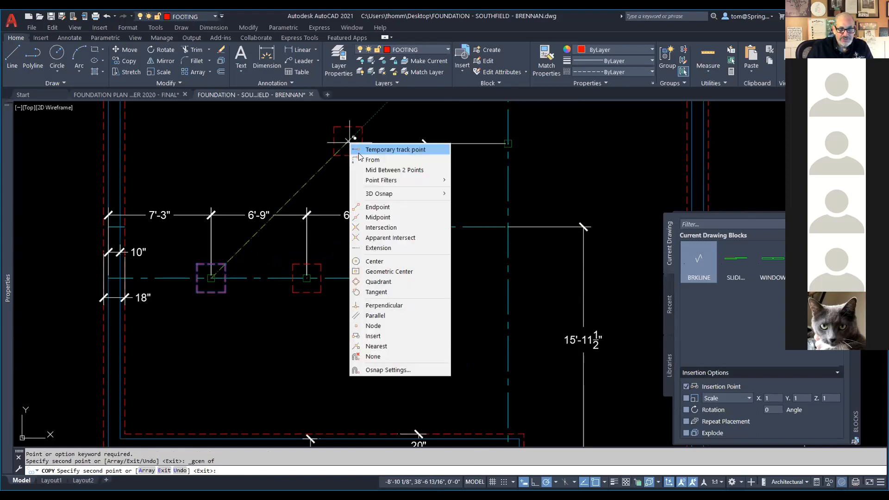
click(395, 272)
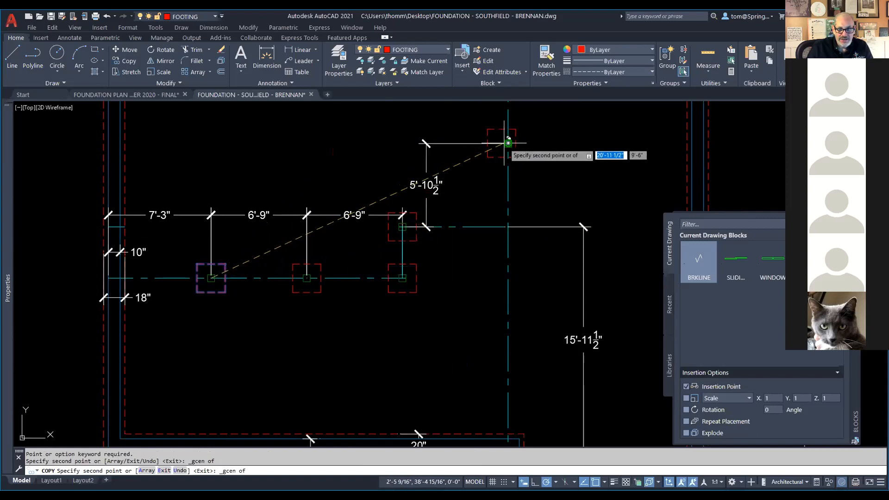
click(508, 142)
key(Escape)
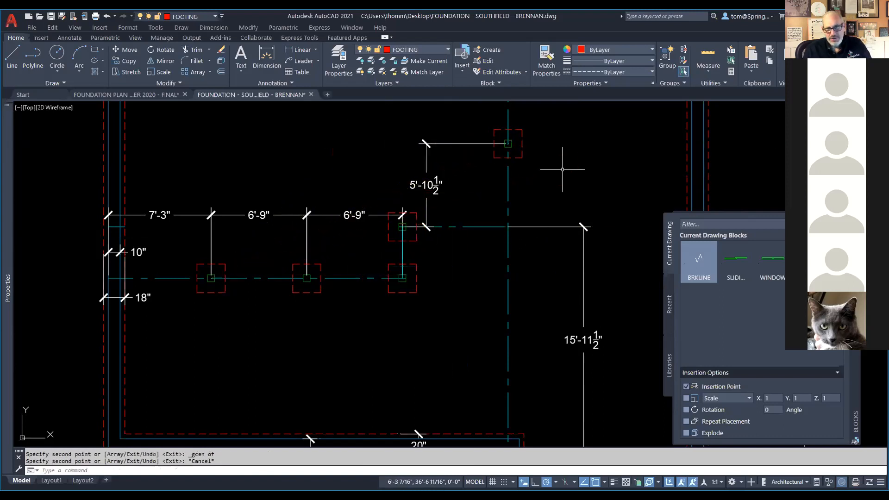
Save the foundation drawing with the column footings in place
scroll(563, 175, down, 4)
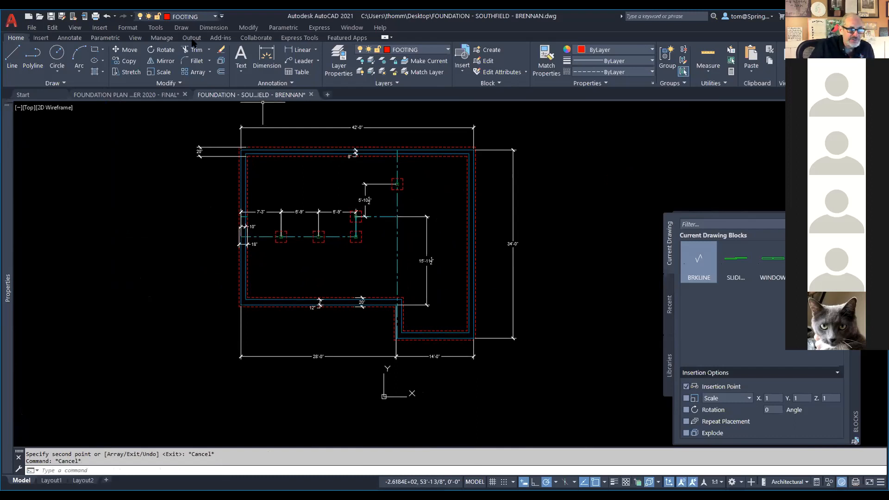
click(52, 18)
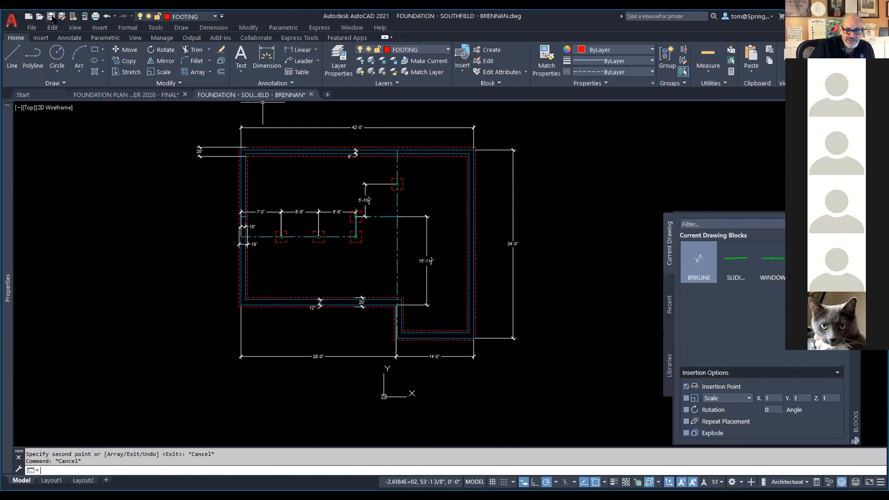
Switch to the reference foundation plan PDF in the browser and examine the long footing and its vertical dimensions beside the stairs
key(alt+Tab)
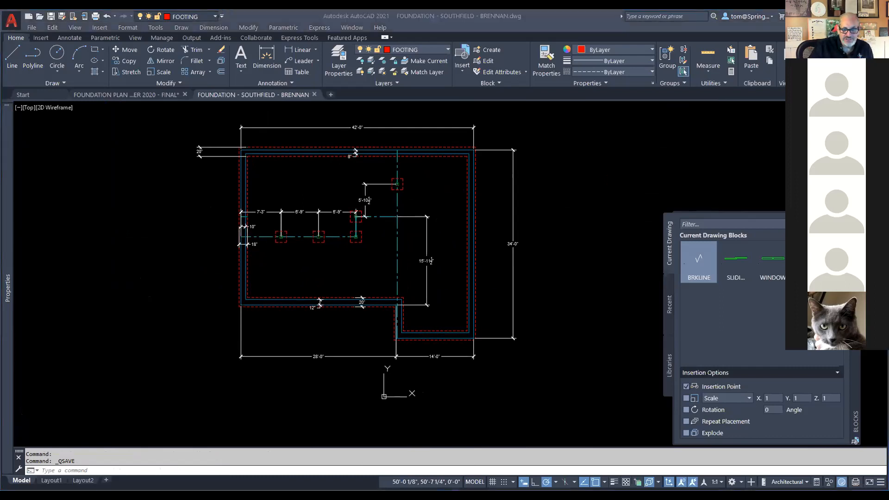
key(alt+Tab)
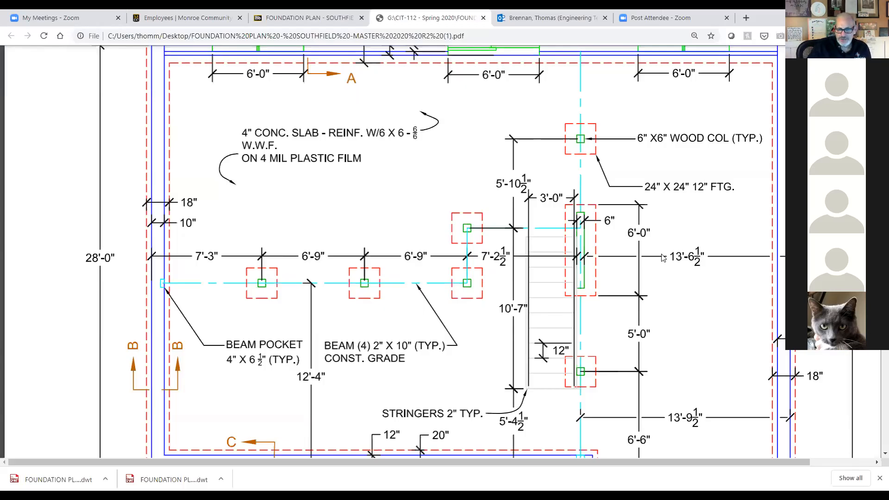
scroll(662, 254, down, 1)
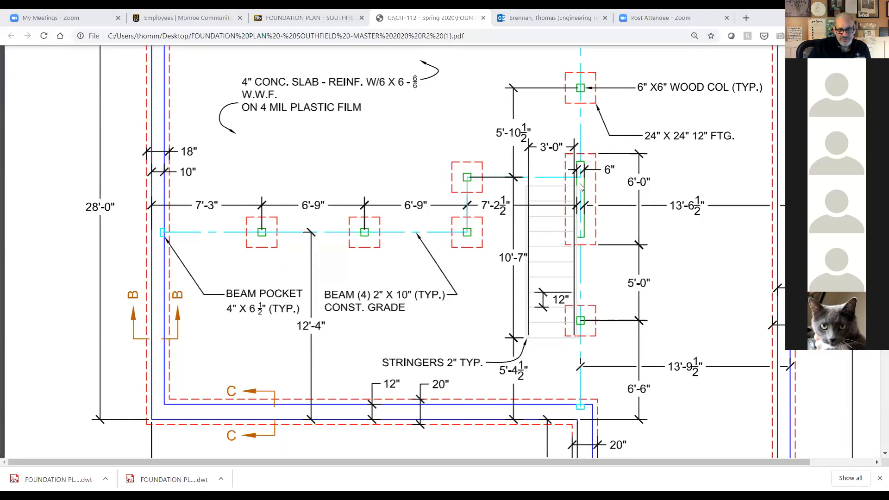
Switch back to the AutoCAD foundation drawing and draw a 17'6" vertical line up from the lower wall's outer corner beside the long vertical beam line
key(alt+Tab)
middle_drag(416, 241, 430, 259)
scroll(388, 273, up, 2)
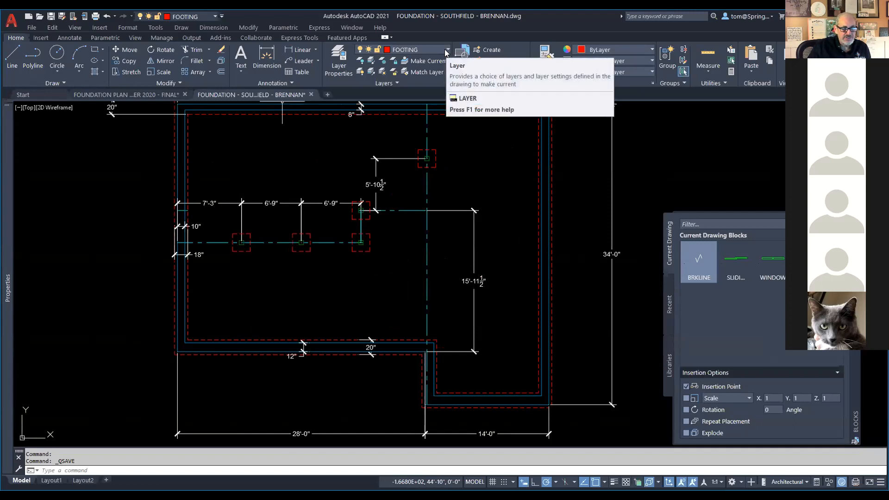
click(12, 58)
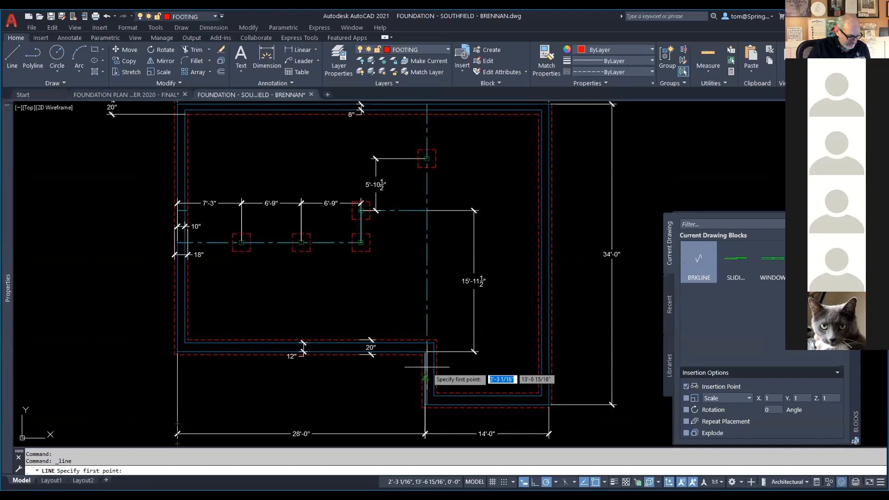
scroll(425, 367, up, 2)
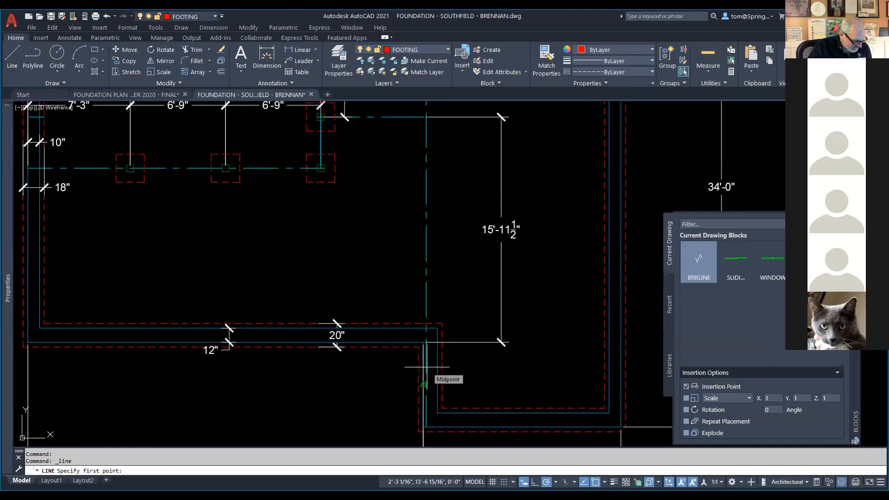
scroll(423, 367, up, 2)
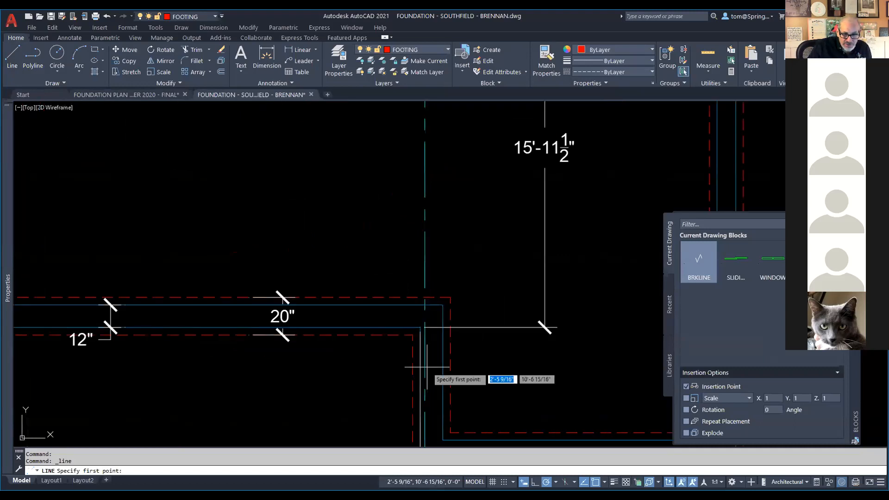
click(420, 328)
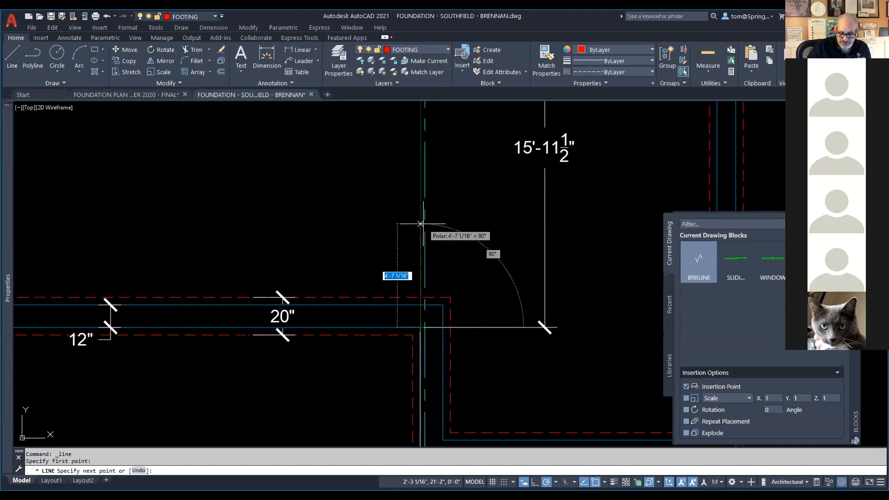
text(17)
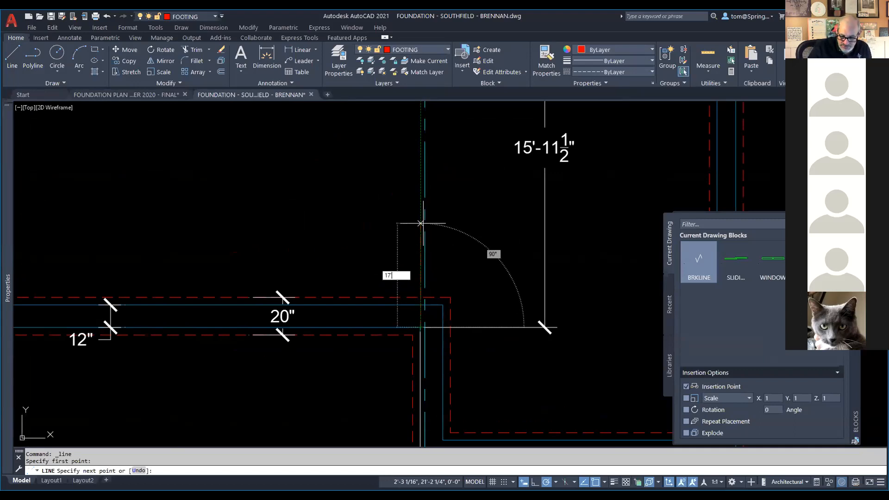
text('6)
key(Return)
Continue from the guide line's upper end with a short horizontal line running right across the vertical beam line
scroll(420, 223, down, 3)
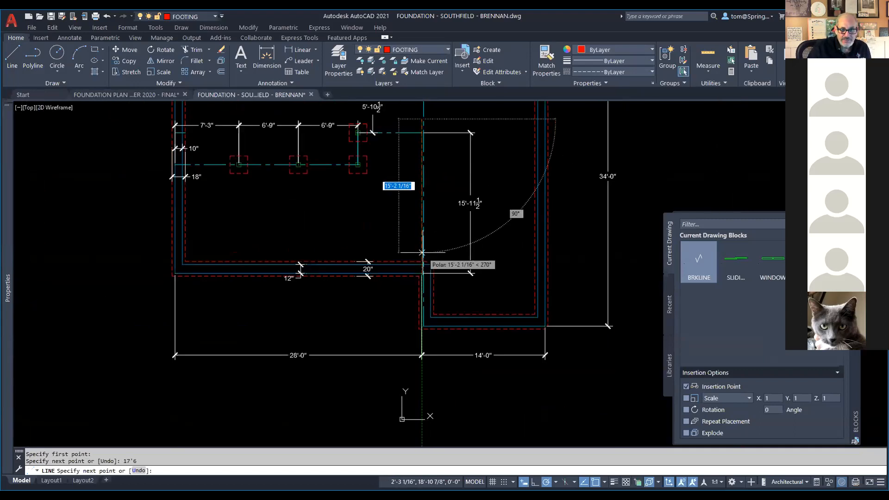
middle_drag(438, 134, 434, 339)
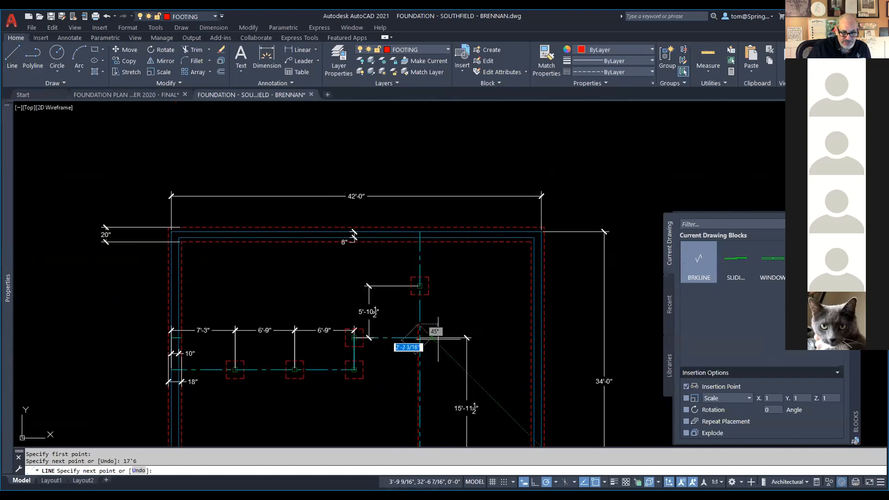
scroll(438, 338, up, 2)
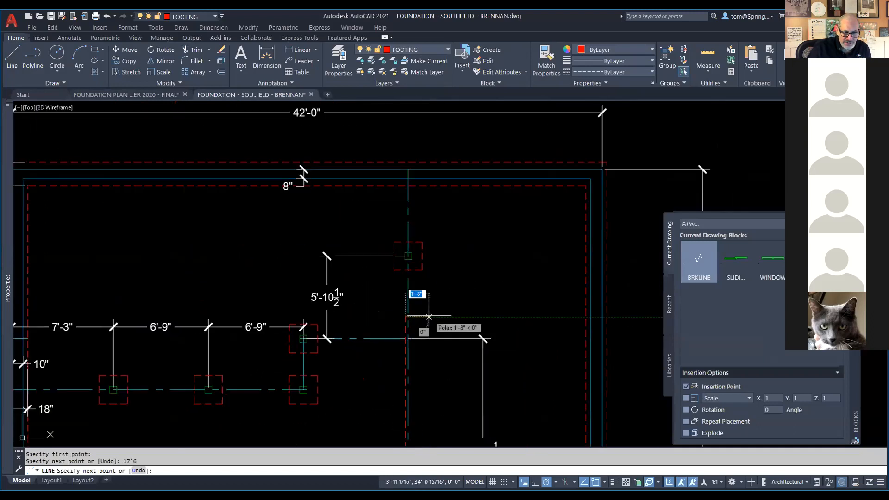
click(437, 317)
key(Escape)
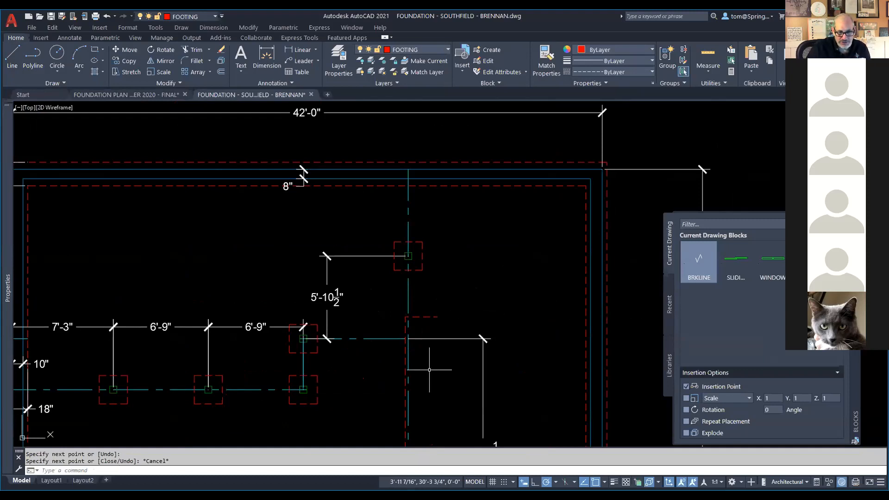
Erase the vertical guide line and stretch the short horizontal line's left end farther left past the beam line
click(405, 375)
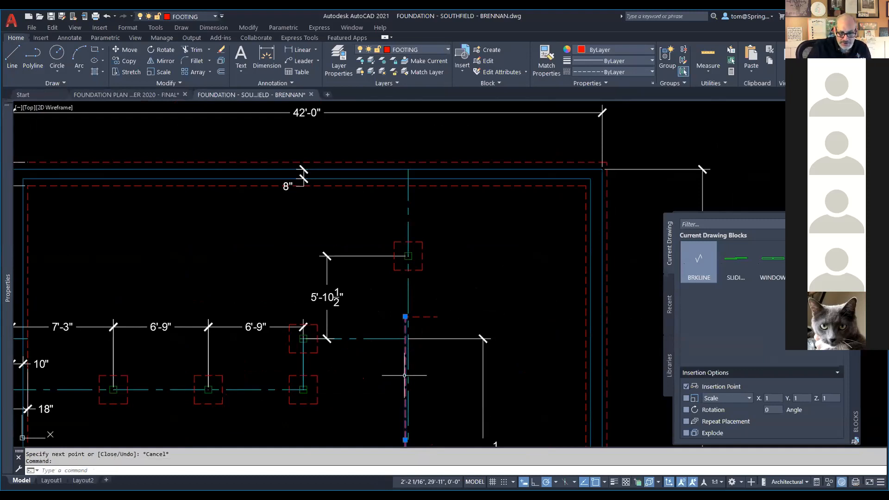
key(Delete)
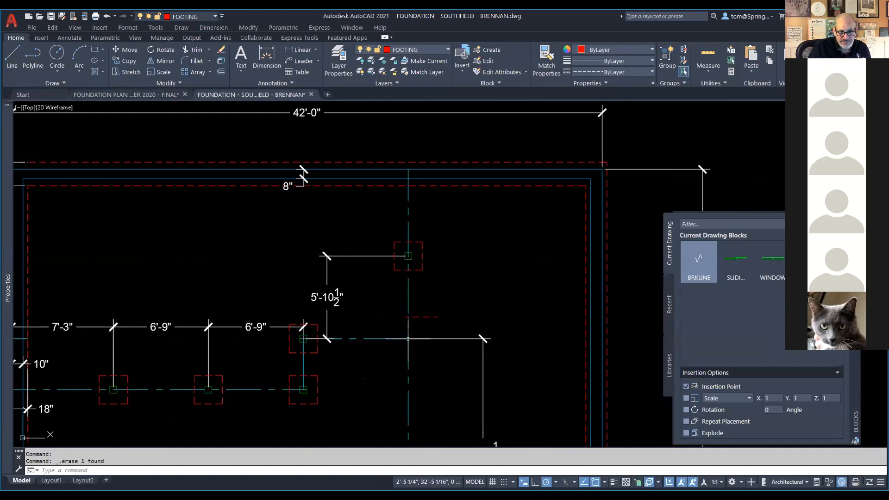
click(419, 317)
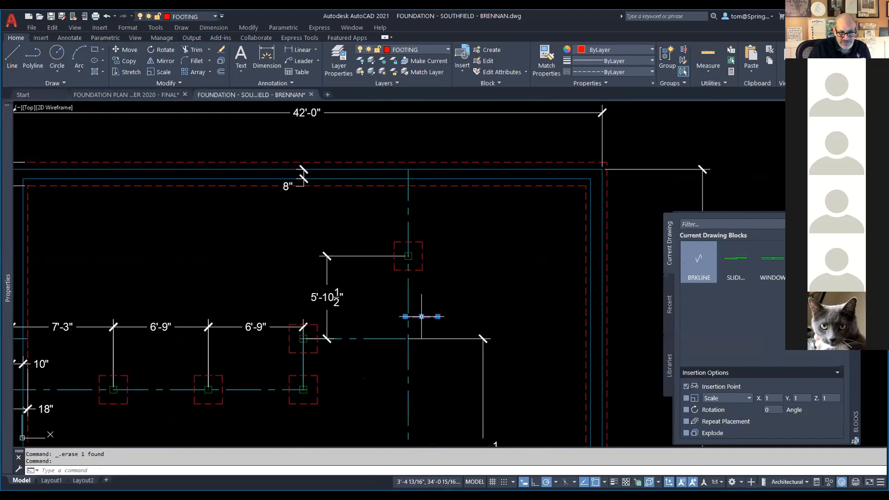
click(405, 317)
click(373, 317)
key(Escape)
key(Escape)
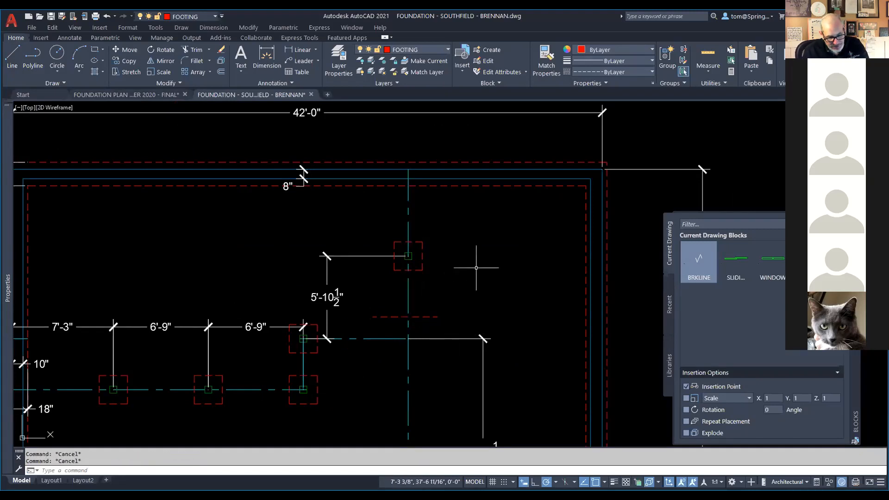
Copy the upper column and footing from the footing's upper edge midpoint to where the horizontal guide line crosses the vertical beam line
text(co)
key(Return)
click(378, 276)
click(443, 232)
key(Return)
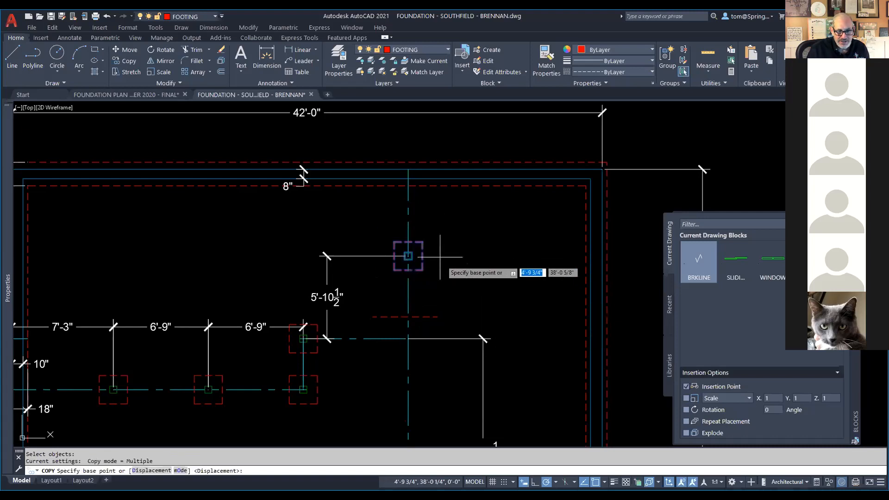
click(407, 256)
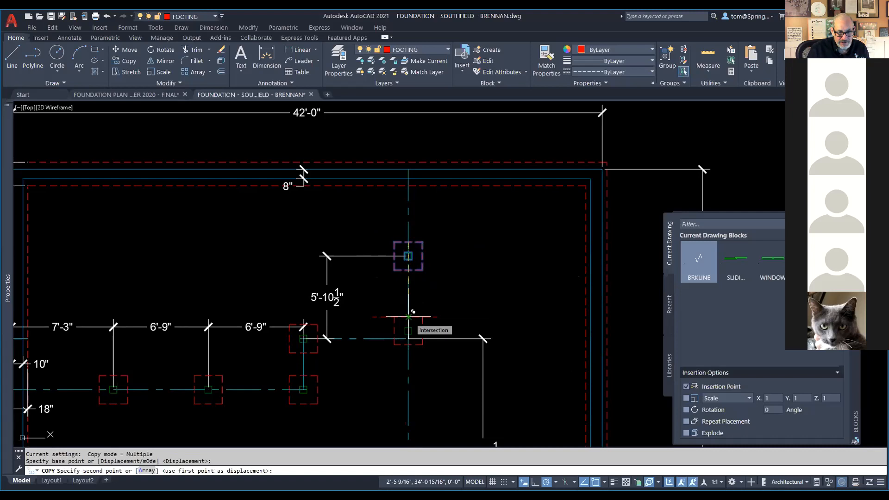
scroll(413, 311, up, 5)
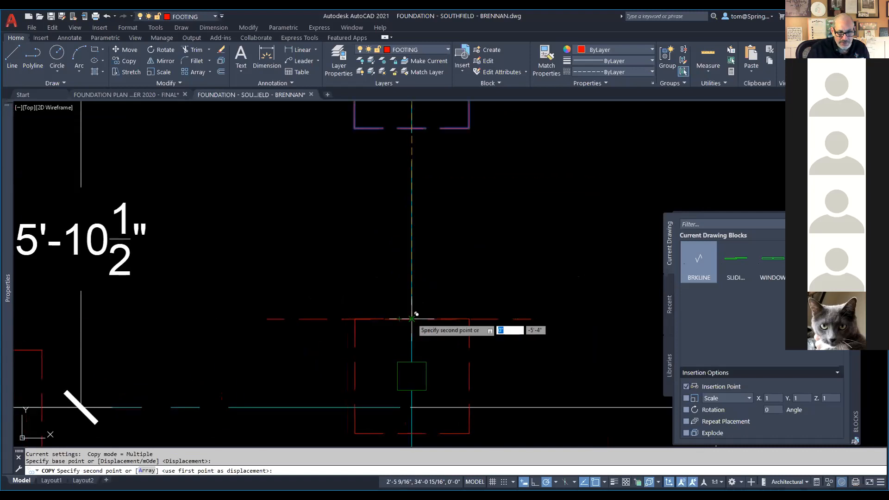
click(414, 315)
key(Escape)
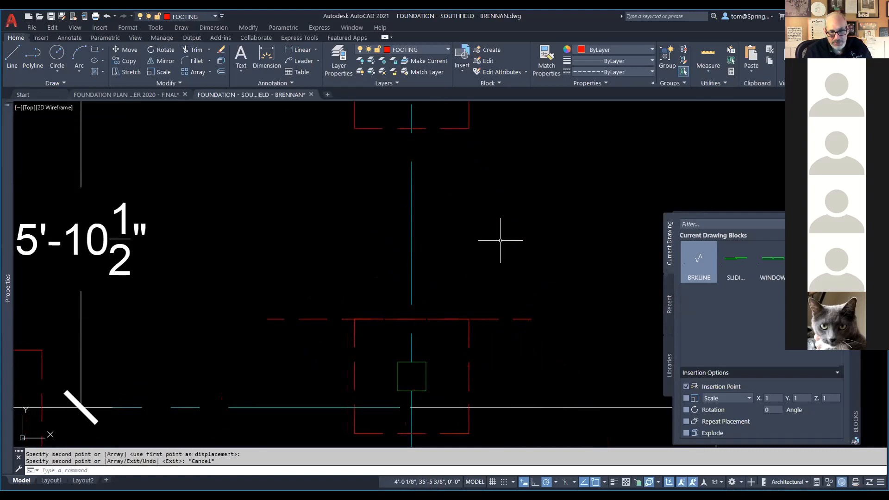
Erase the short horizontal guide line along the upper edge of the copied footing
scroll(502, 238, down, 2)
scroll(507, 307, down, 2)
click(511, 310)
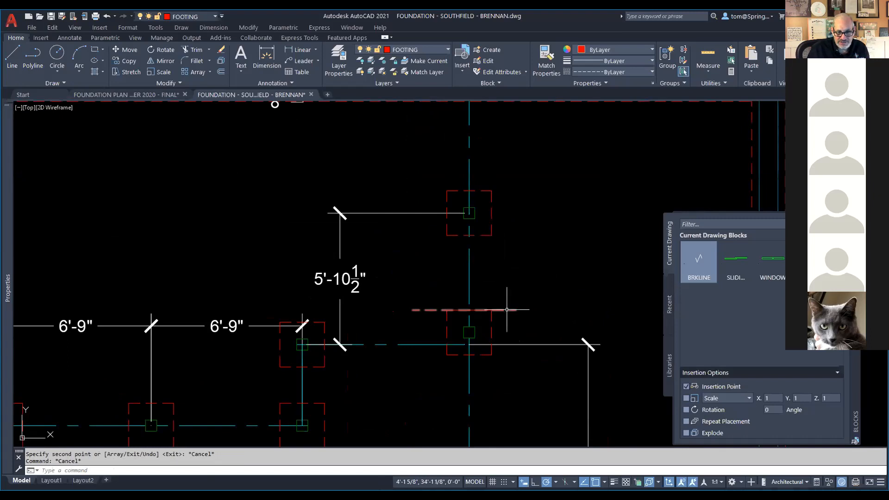
key(Delete)
Stretch the lower edge of the copied footing 48" downward along the vertical beam line
scroll(537, 326, down, 2)
click(500, 343)
scroll(521, 362, down, 2)
middle_drag(519, 366, 530, 258)
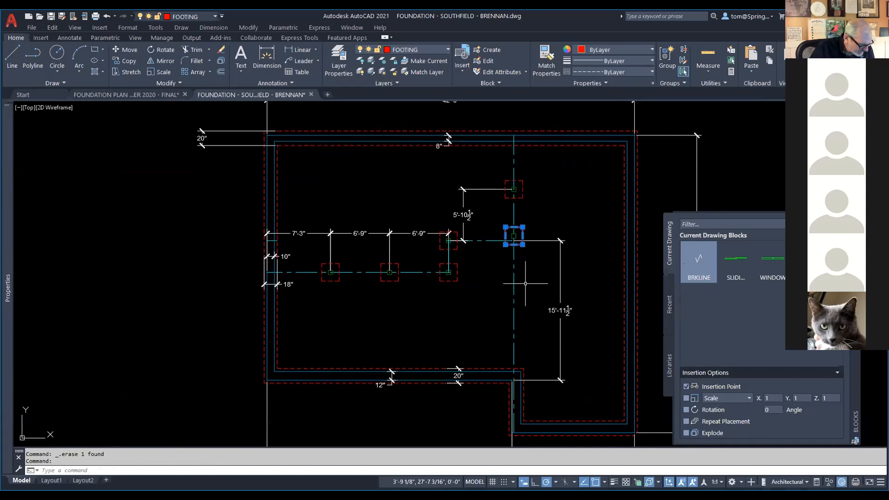
scroll(493, 265, up, 2)
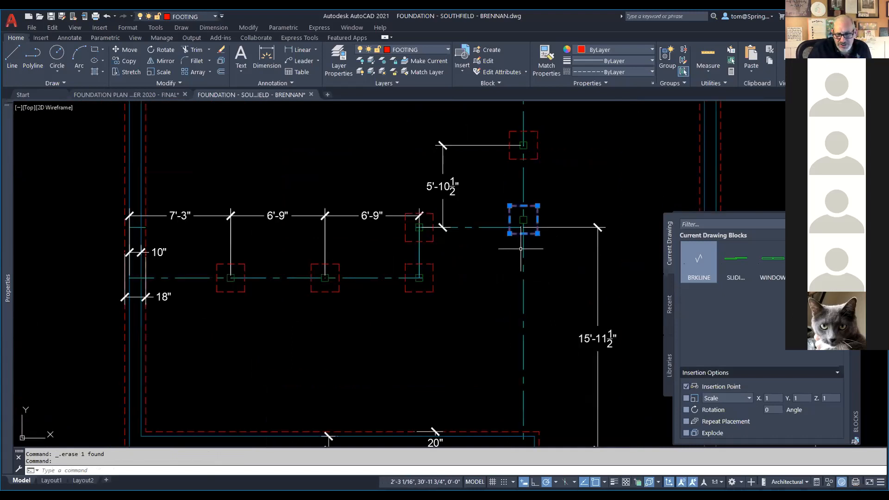
click(523, 234)
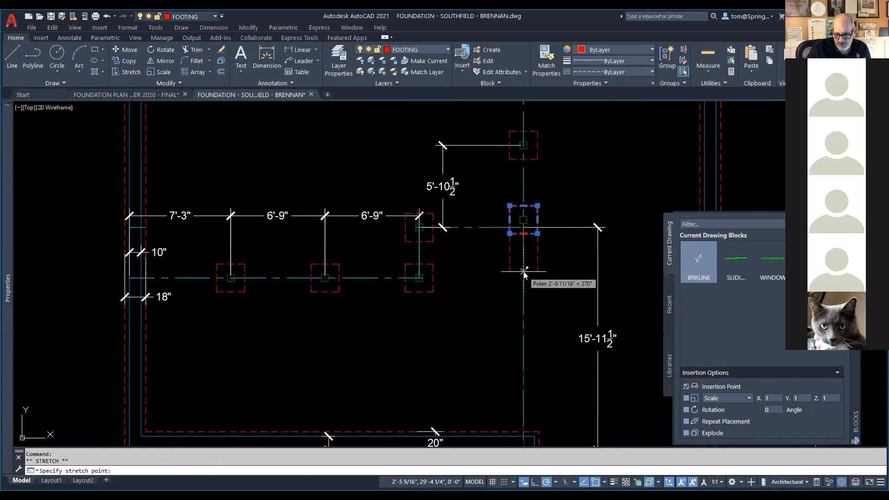
text(48)
key(Return)
key(Escape)
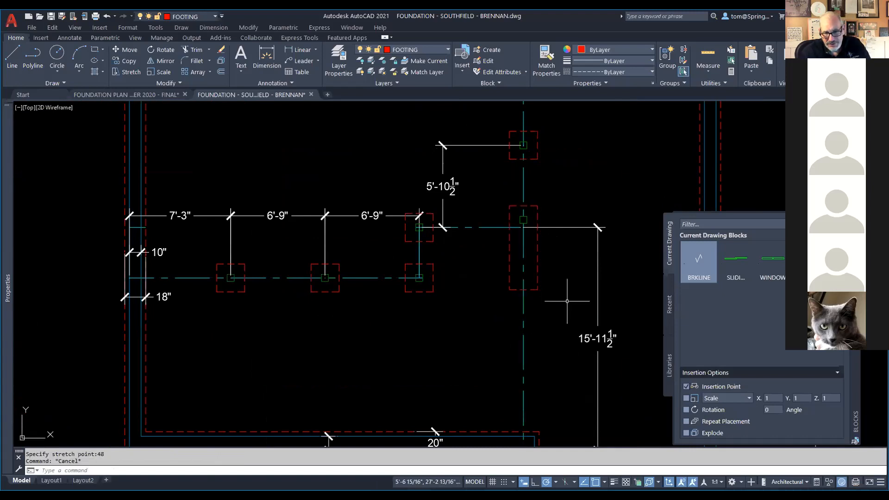
Add a vertical linear dimension along the left side of the long footing and assign it to the dimension layer
click(300, 50)
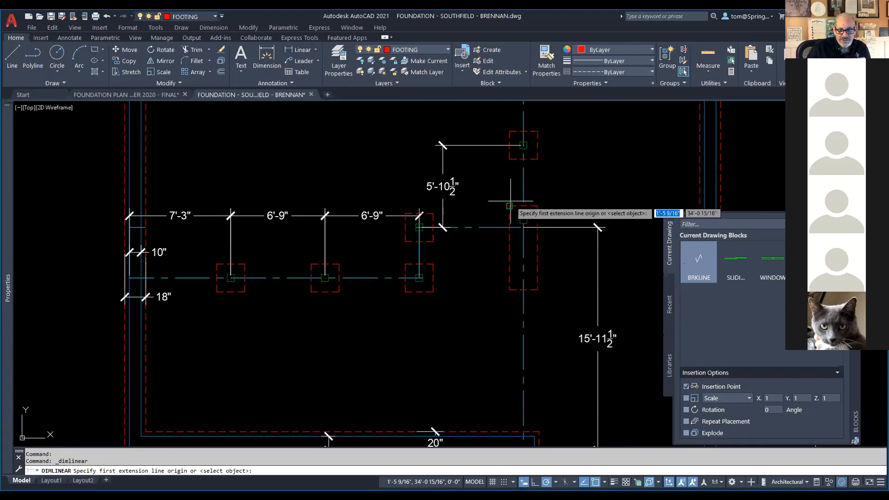
click(509, 205)
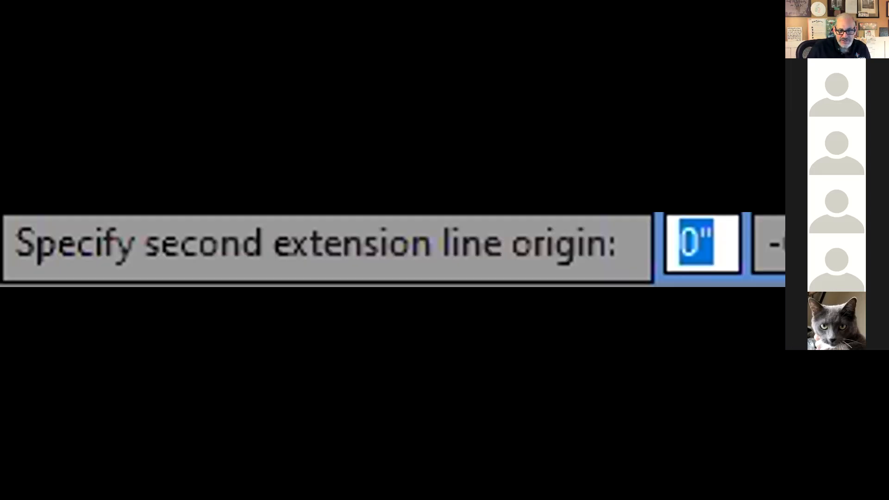
click(509, 290)
click(480, 286)
click(492, 268)
click(465, 280)
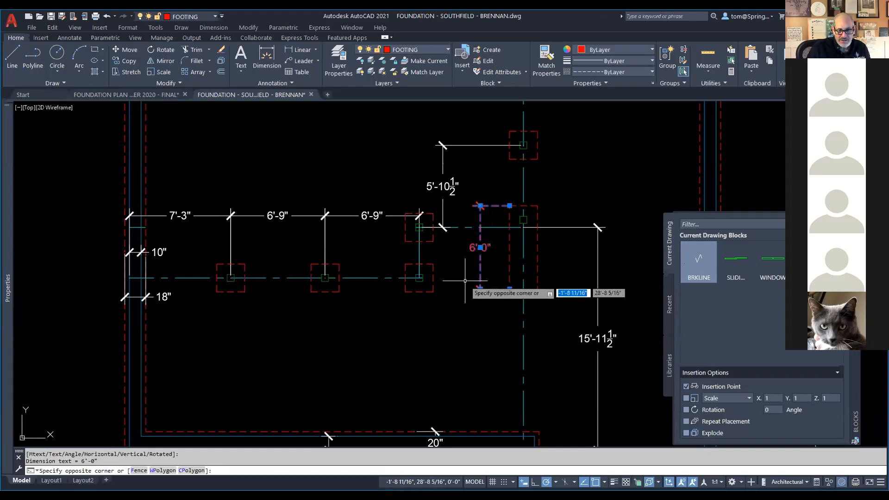
click(447, 50)
click(427, 104)
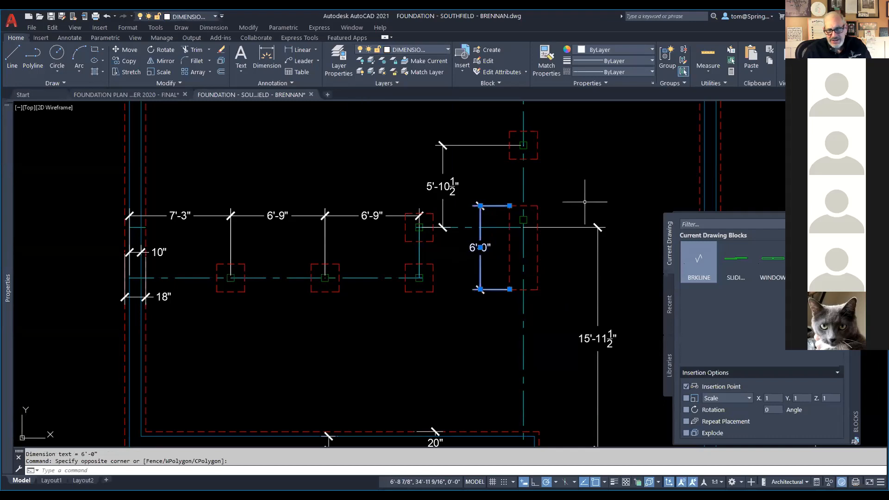
key(Escape)
Stretch the lower edge of the column inside the long footing 48" downward
scroll(537, 220, up, 4)
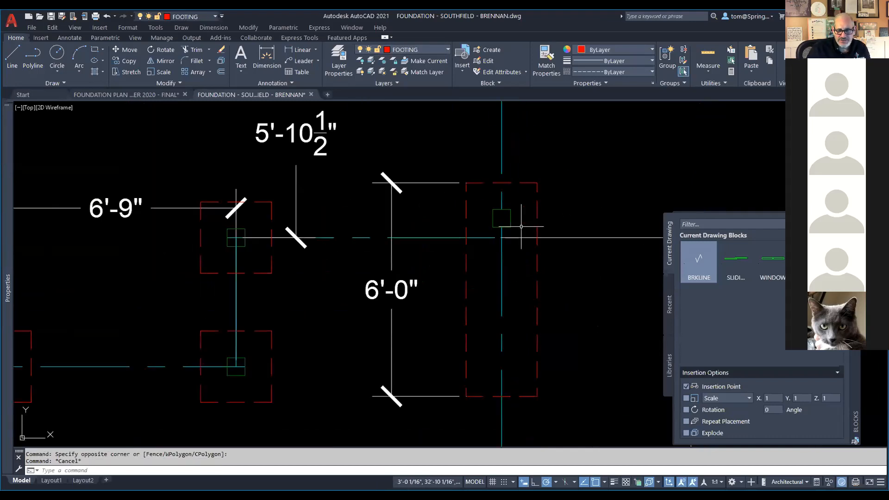
click(504, 225)
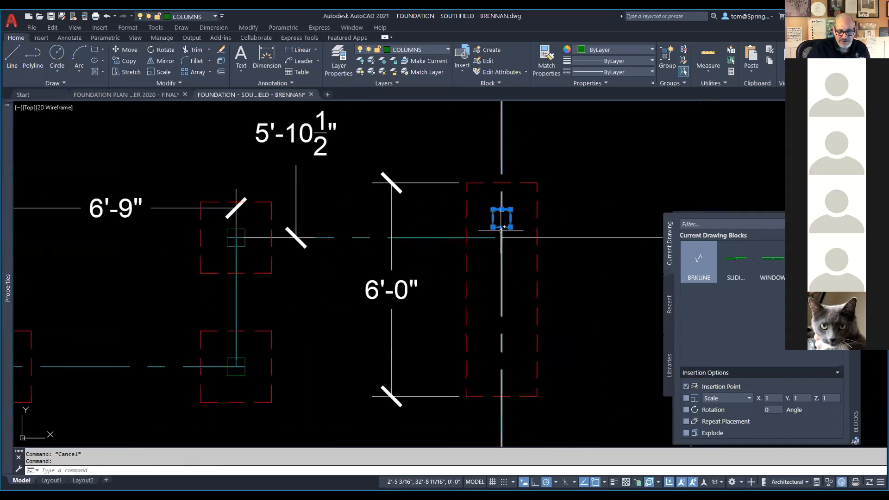
mouse_move(502, 227)
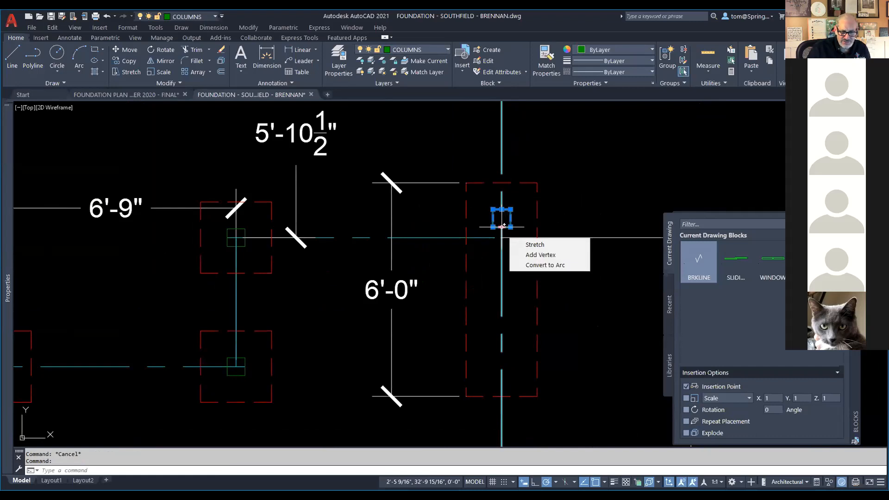
click(502, 227)
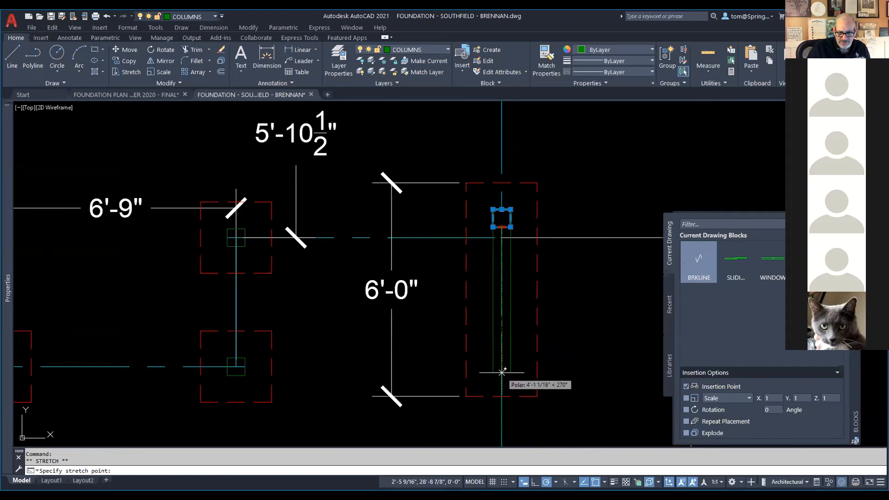
text(48)
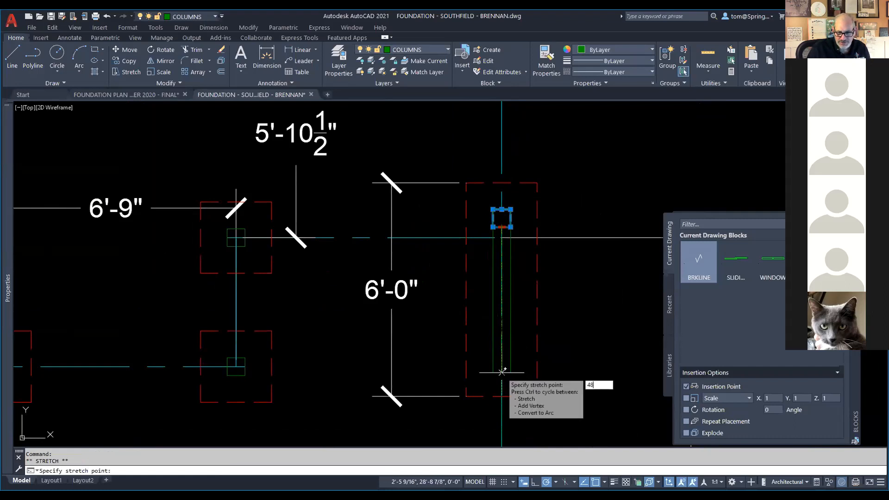
key(Return)
key(Escape)
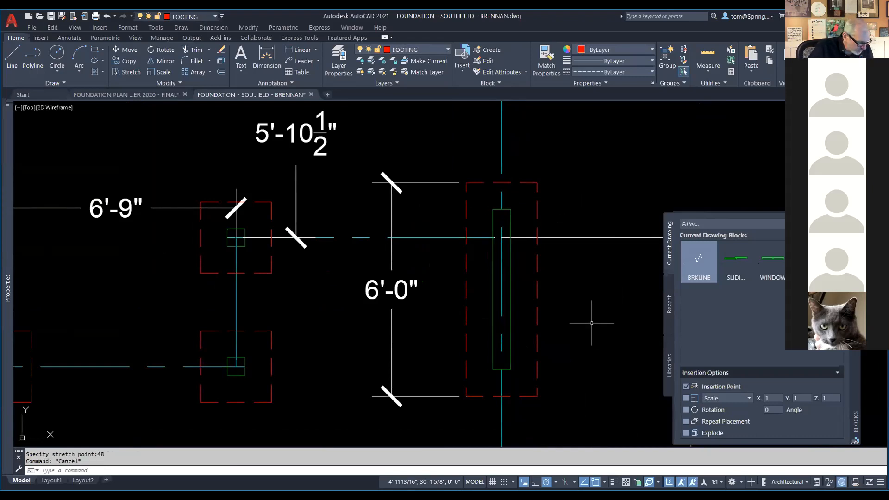
middle_drag(592, 323, 556, 280)
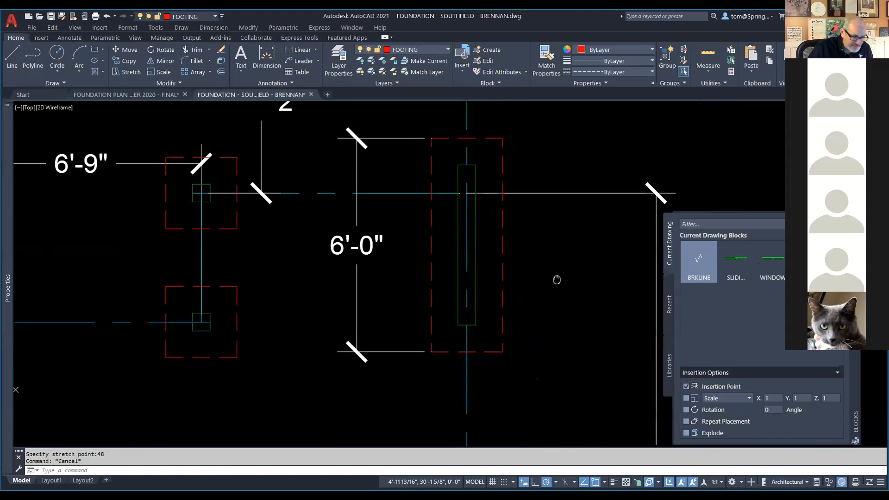
scroll(557, 280, down, 3)
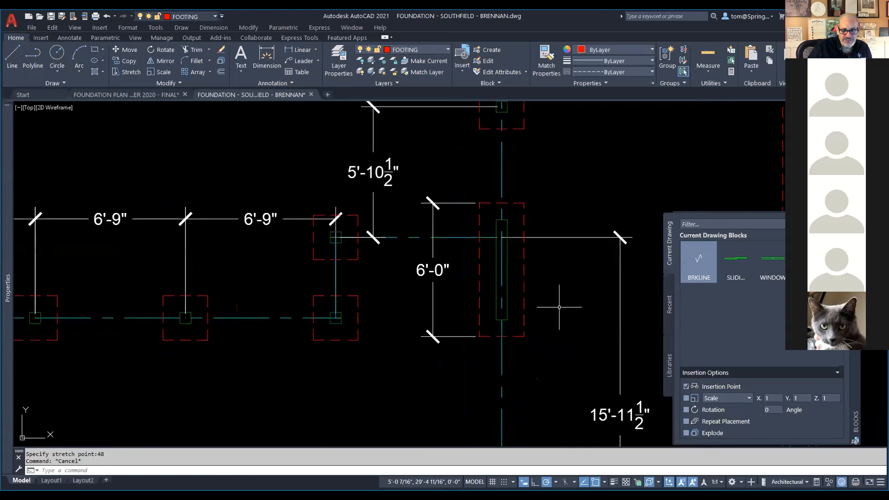
Draw a guide line 6'6" up the vertical beam line from the lower wall's outer edge, ending in a short leftward segment about 1'-8" long
scroll(559, 307, down, 2)
scroll(560, 307, down, 2)
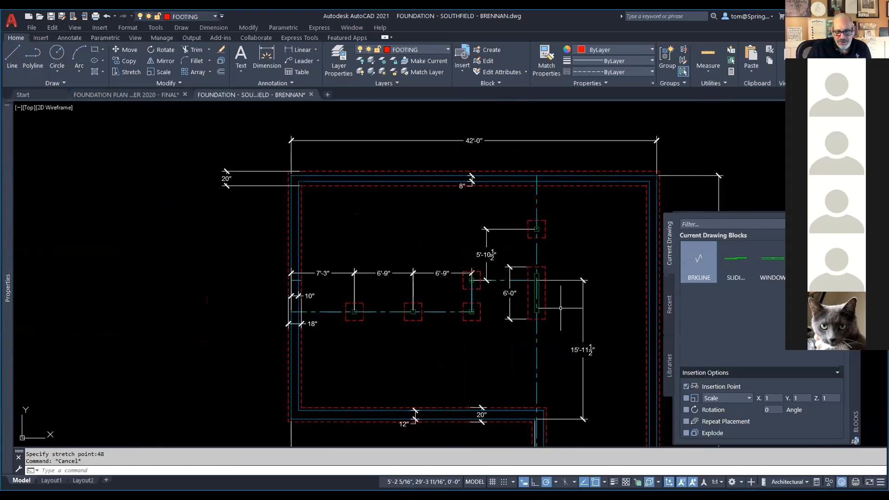
middle_drag(560, 307, 556, 294)
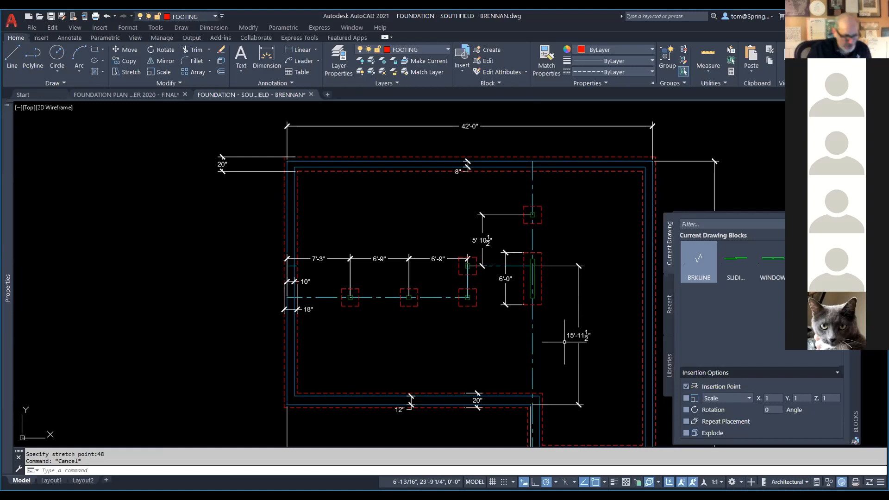
middle_drag(564, 342, 533, 289)
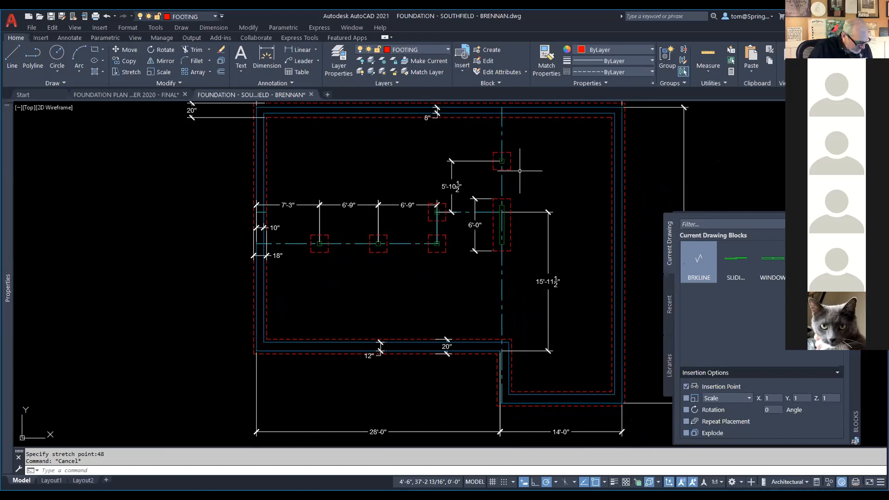
click(12, 55)
scroll(539, 350, up, 4)
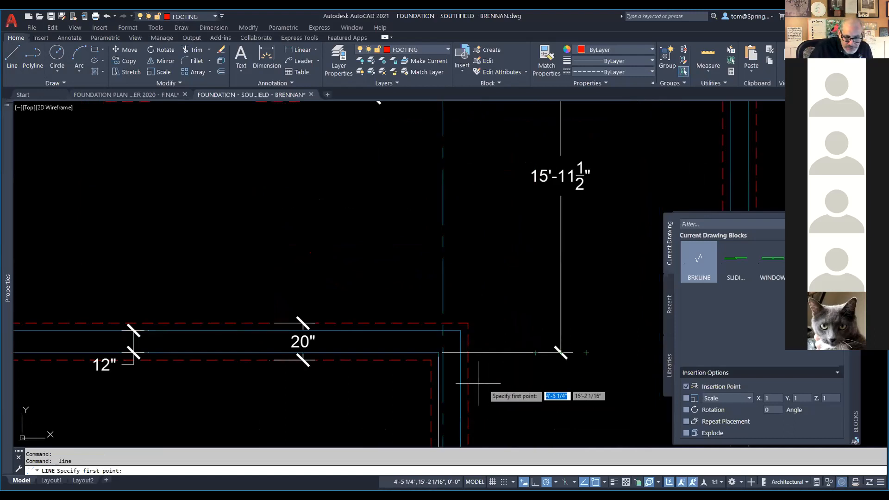
click(442, 353)
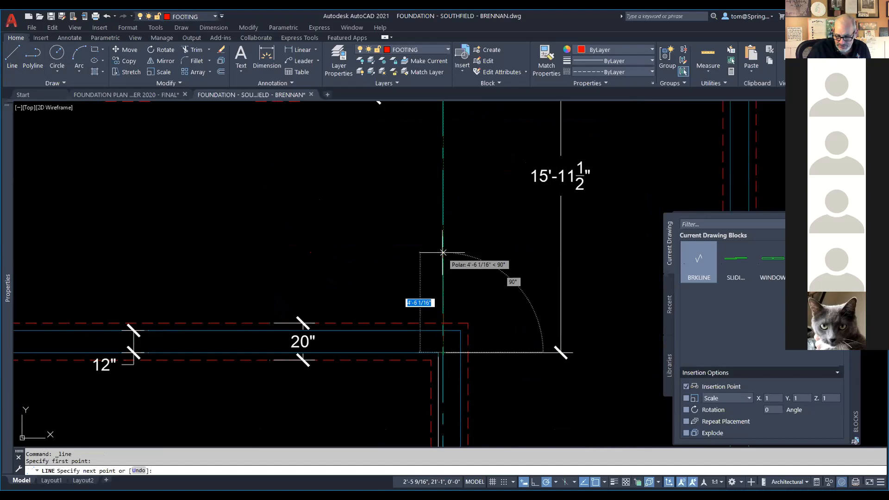
text(6'6)
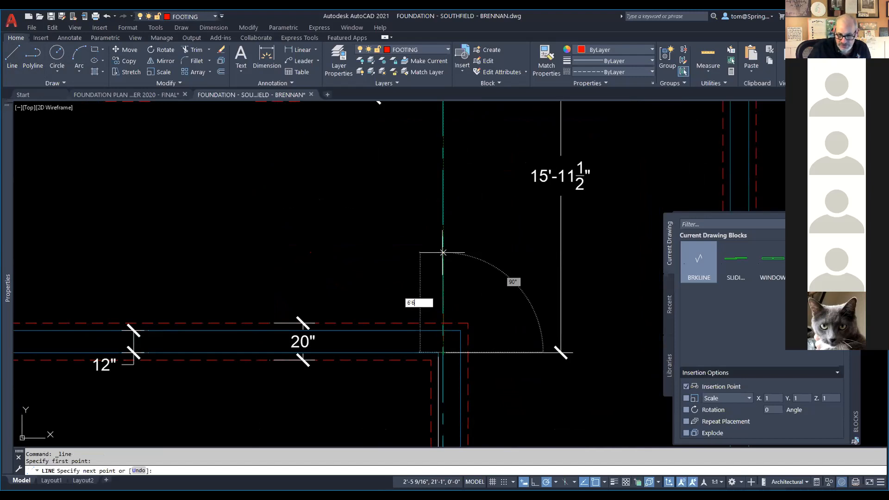
key(Return)
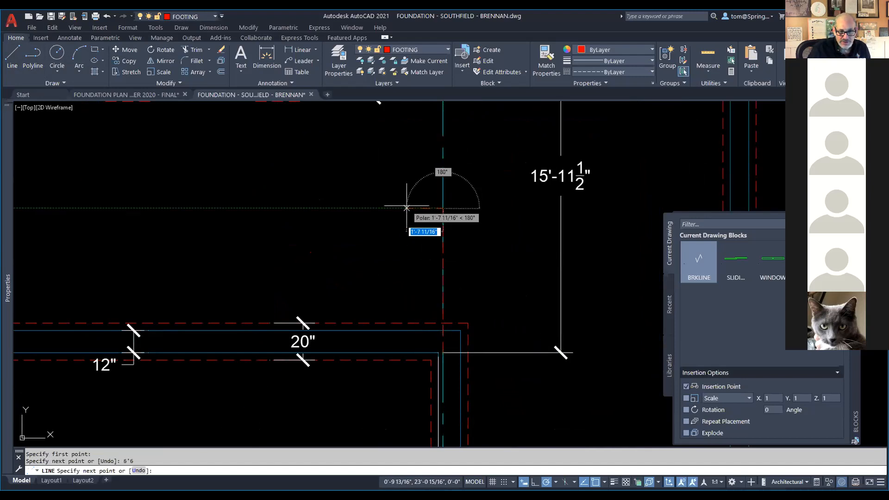
key(Escape)
Copy the uppermost footing and column on the vertical beam line from their geometric center to the upper end of the guide line
scroll(463, 206, down, 5)
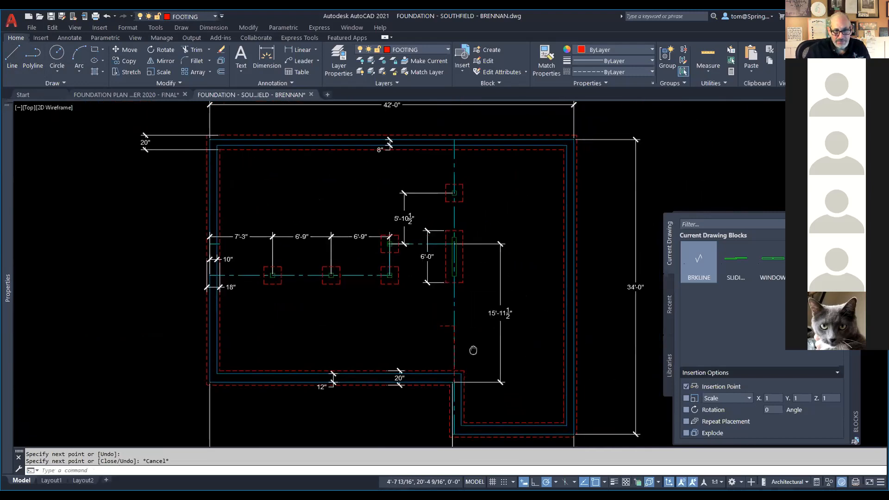
text(co)
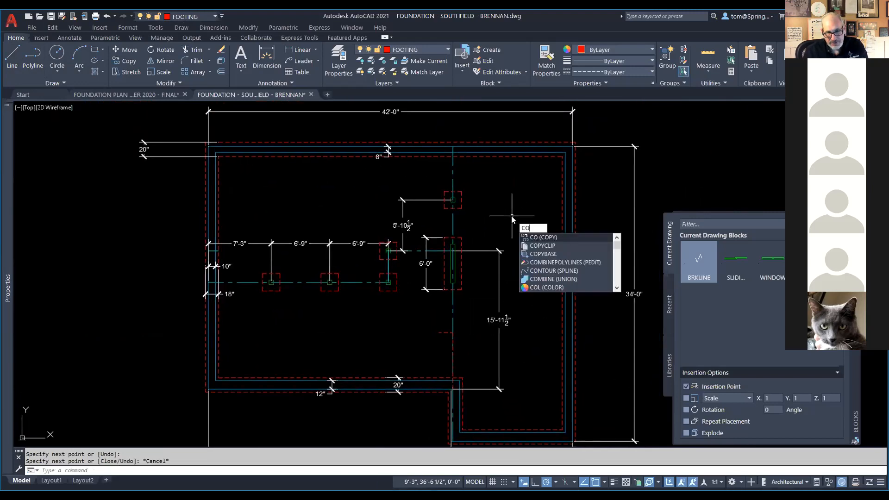
key(Return)
click(436, 214)
click(492, 162)
key(Return)
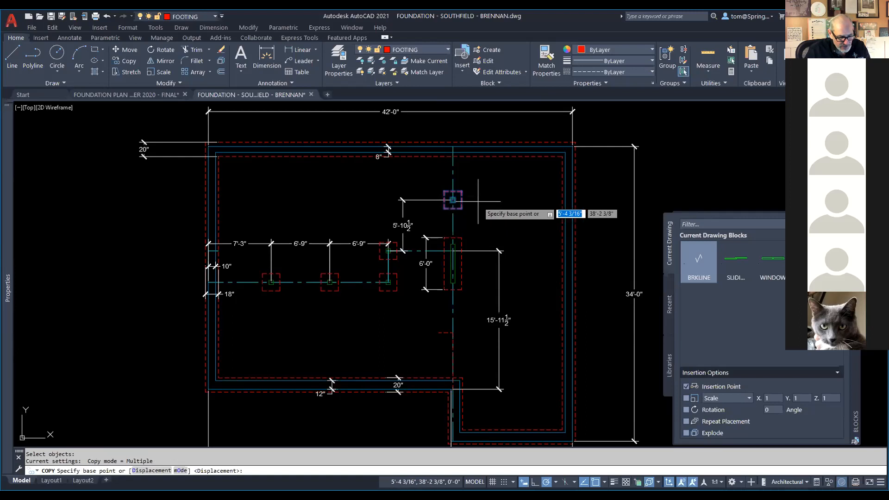
shift+right_click(478, 201)
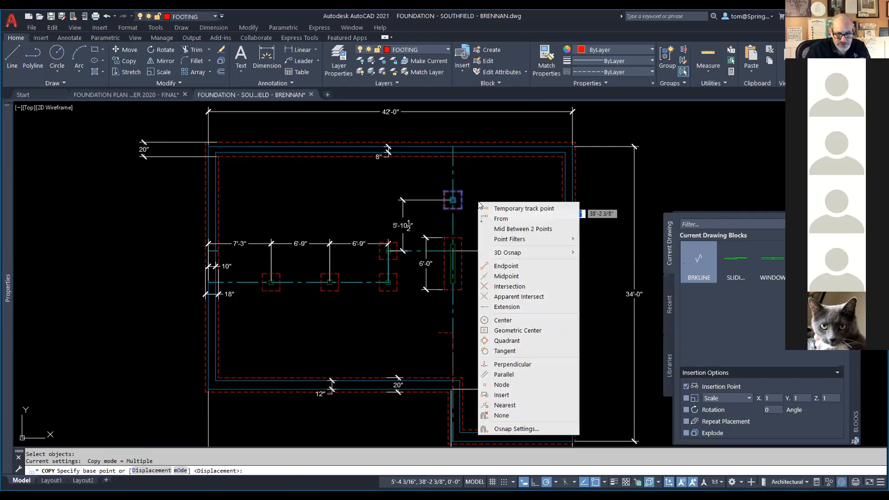
click(517, 330)
click(452, 199)
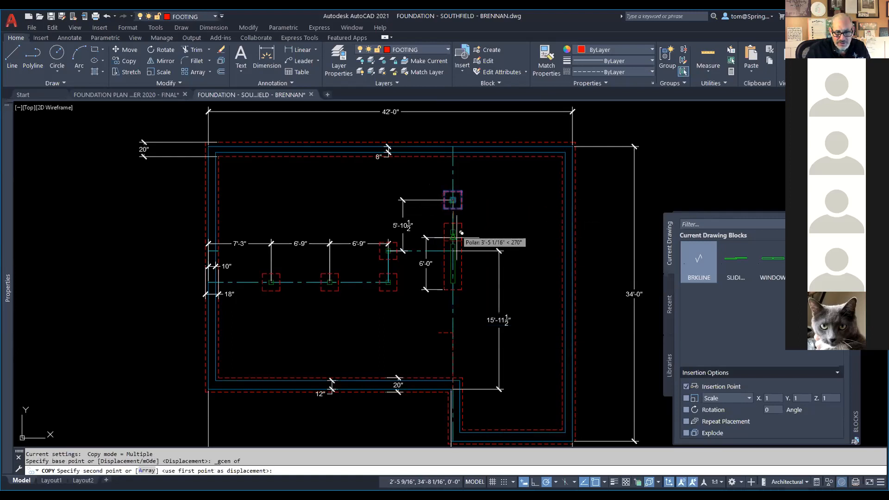
shift+right_click(462, 318)
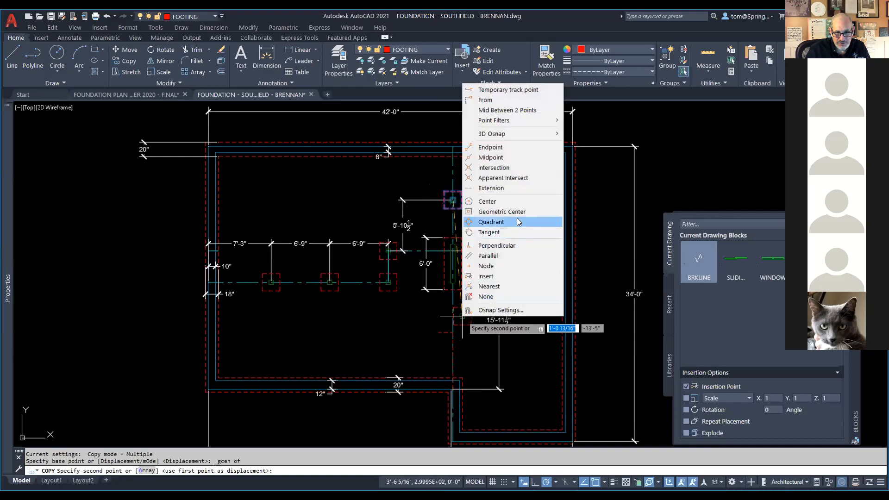
click(517, 212)
shift+right_click(464, 326)
click(498, 222)
click(452, 333)
click(452, 332)
key(Escape)
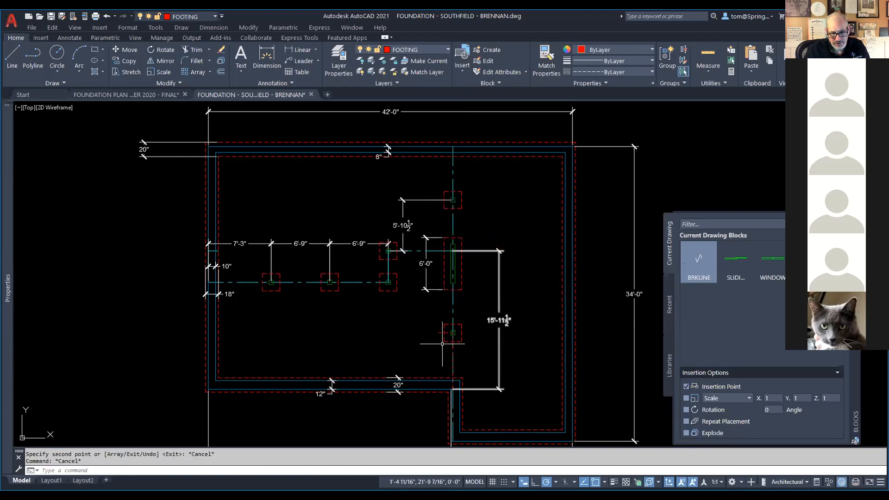
Erase the vertical and short horizontal guide lines at the copied lower footing
scroll(443, 336, up, 2)
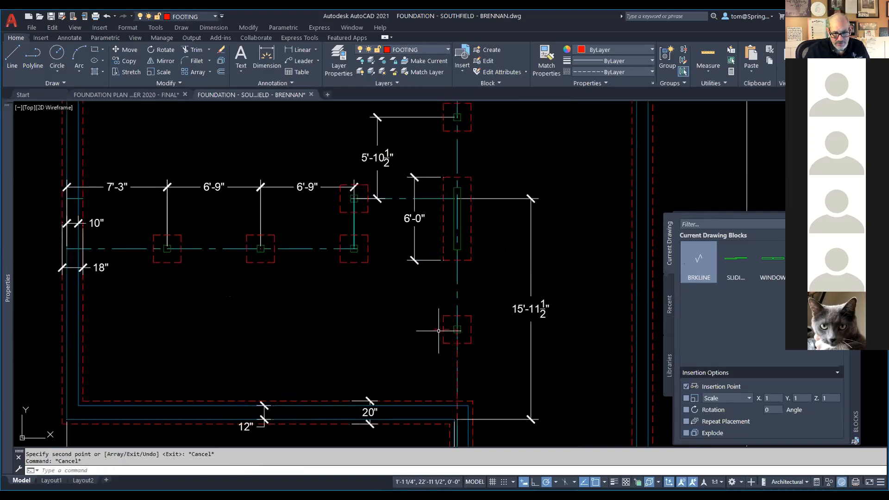
click(435, 329)
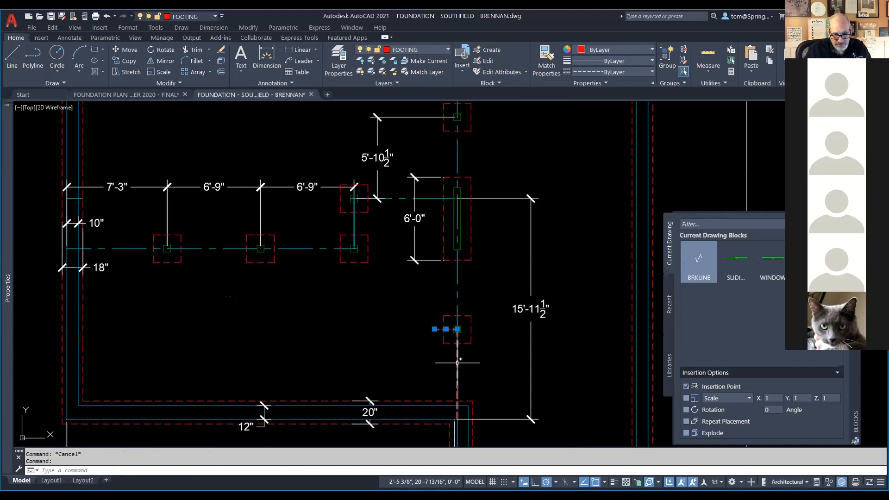
click(458, 366)
key(Delete)
key(Escape)
scroll(486, 362, down, 2)
middle_drag(486, 363, 458, 362)
scroll(459, 362, up, 2)
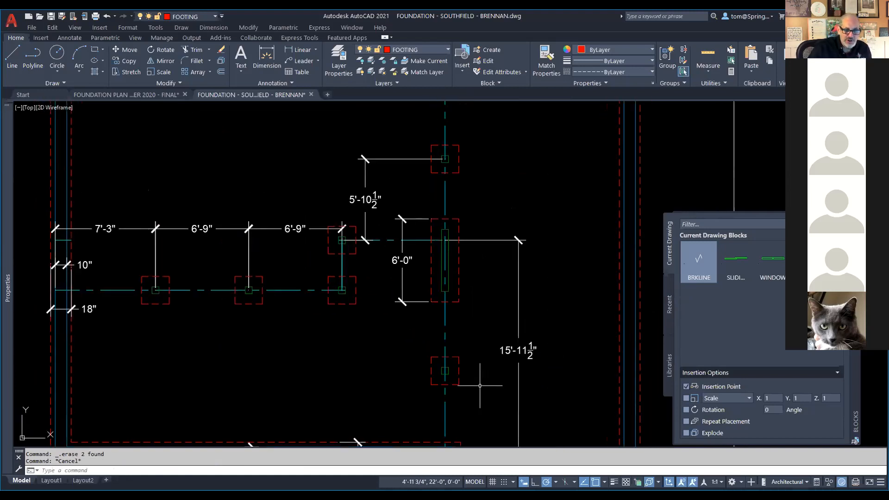
Add a vertical linear dimension from the lower wall's outer corner to the copied column's midpoint, placed left of the footing
scroll(480, 384, down, 1)
scroll(435, 316, down, 1)
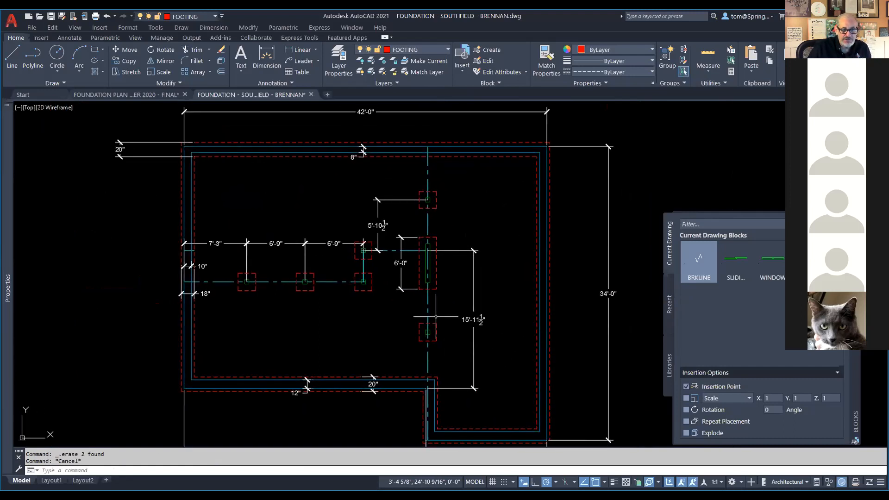
click(291, 48)
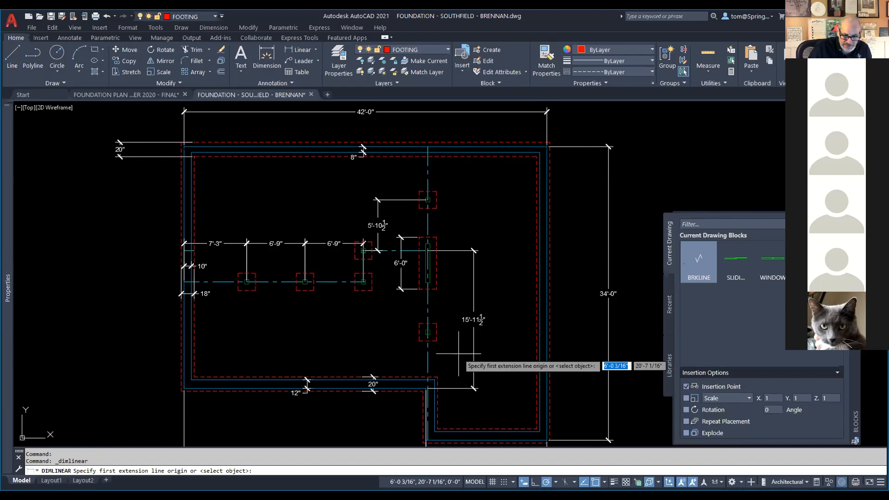
scroll(430, 388, up, 8)
click(390, 379)
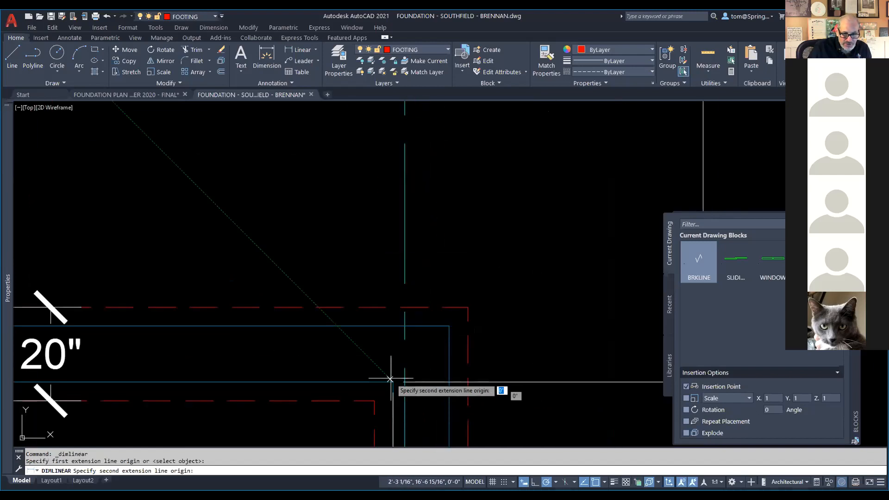
scroll(391, 379, down, 5)
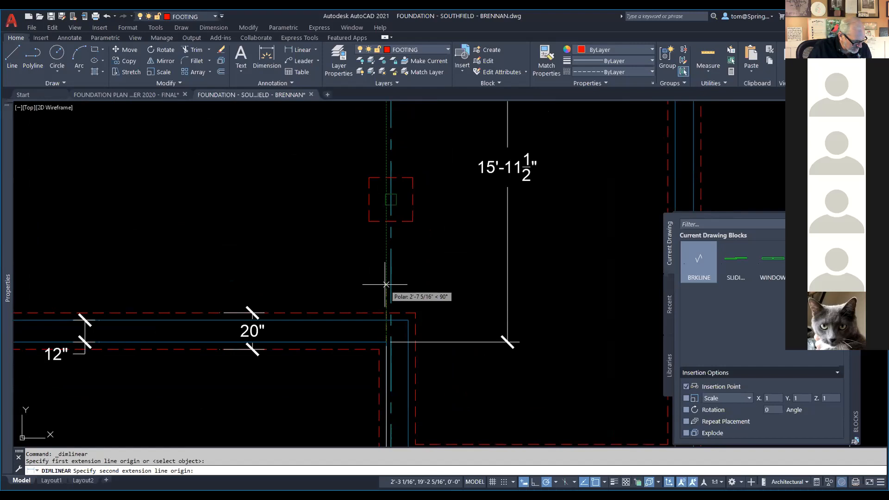
scroll(391, 199, up, 5)
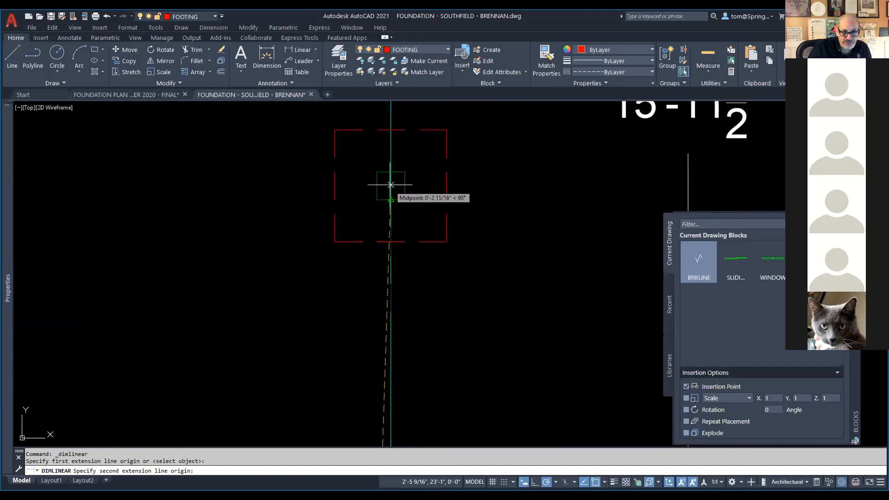
click(377, 185)
click(376, 185)
click(218, 190)
Assign the new vertical dimension beside the lower footing to the DIMENSIONS layer
scroll(259, 309, down, 5)
click(260, 308)
click(249, 317)
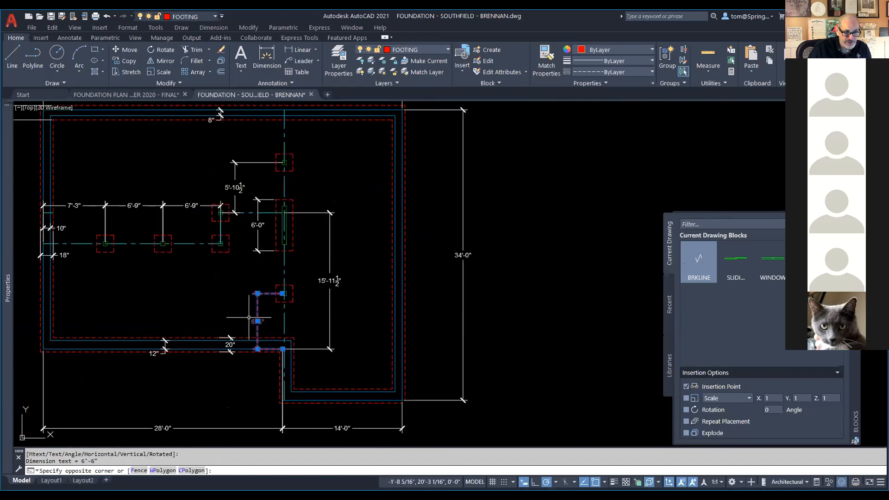
click(448, 50)
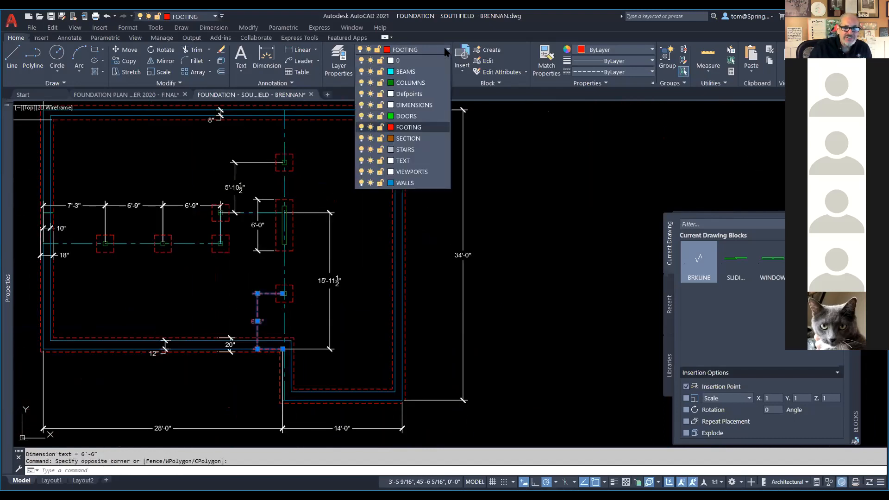
click(421, 101)
key(Escape)
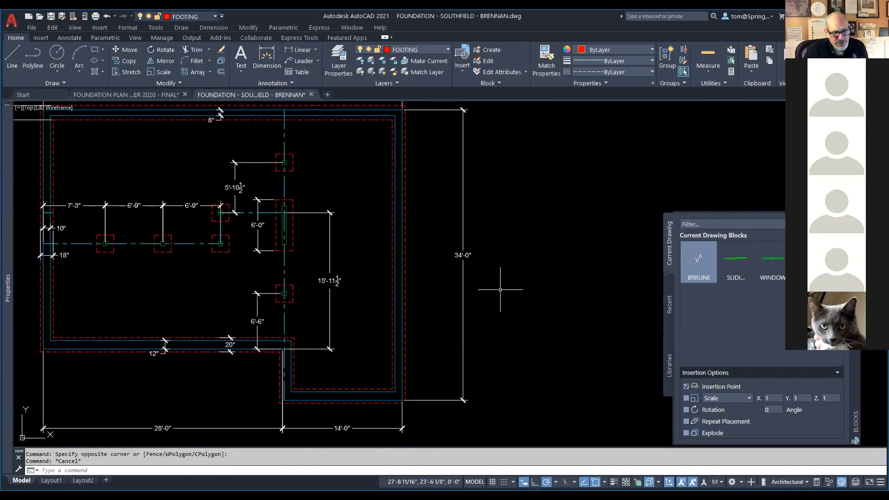
Switch to the reference foundation plan PDF in the browser and examine the section C-C symbol, the beam line and the slab note's curved leader
scroll(500, 289, down, 3)
scroll(464, 292, up, 3)
middle_drag(465, 292, 516, 302)
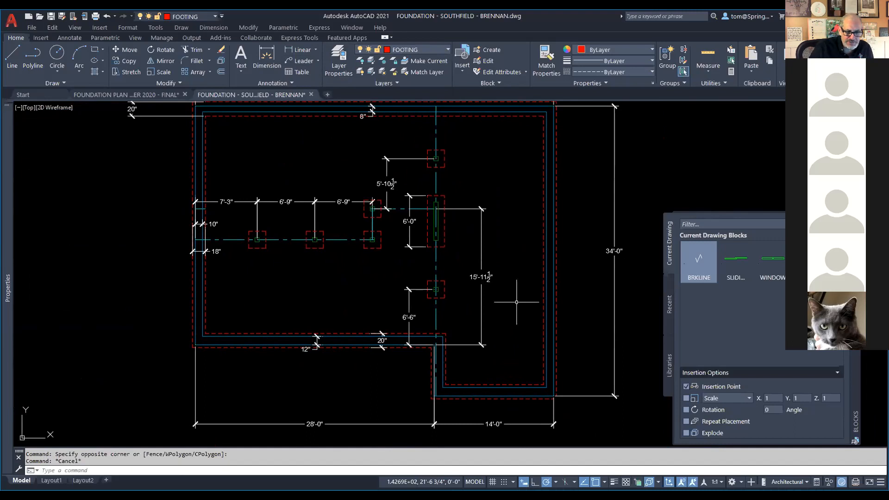
click(447, 51)
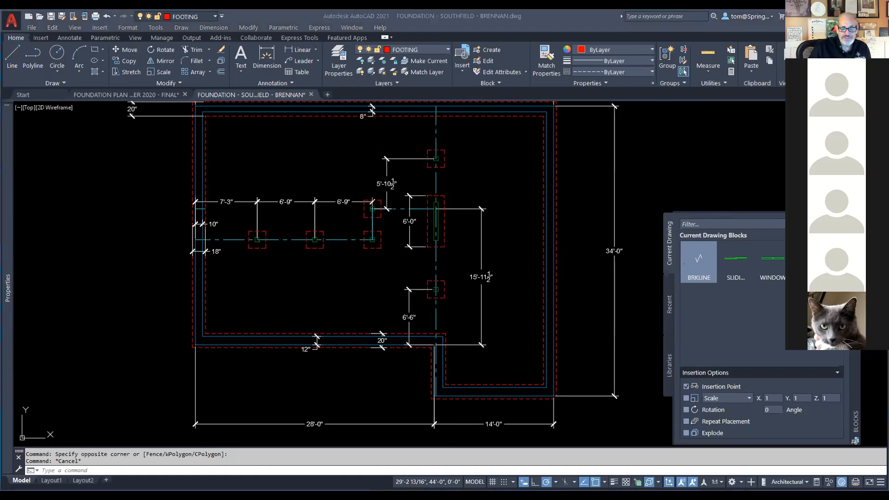
key(alt+Tab)
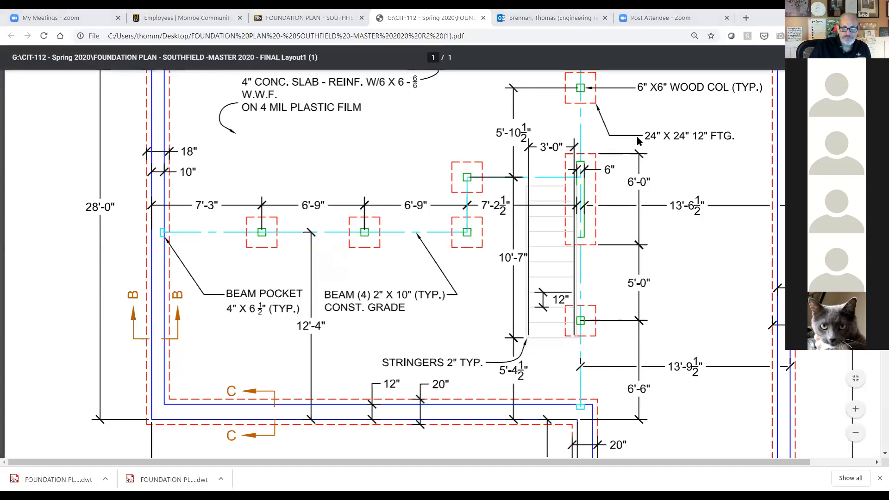
mouse_move(266, 369)
mouse_down()
mouse_move(224, 375)
mouse_move(203, 403)
mouse_move(258, 462)
mouse_move(310, 407)
mouse_up()
drag(297, 365, 250, 369)
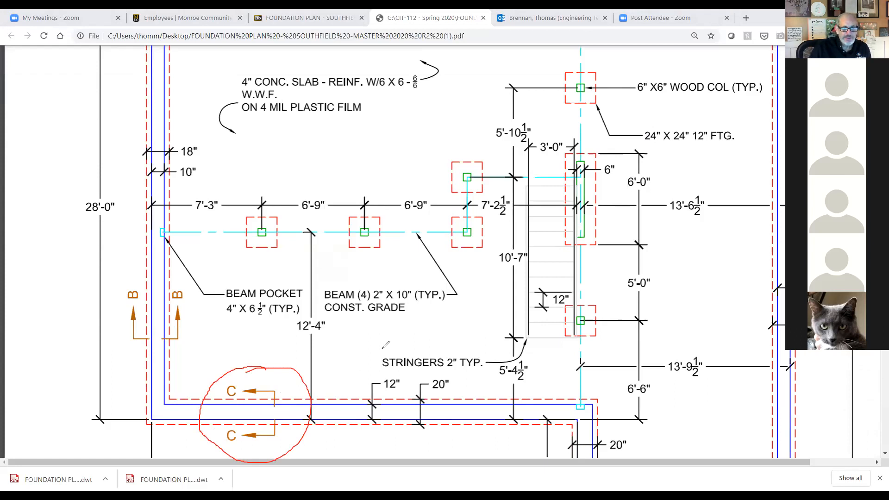
mouse_move(389, 232)
mouse_down()
mouse_move(332, 281)
mouse_move(350, 324)
mouse_move(420, 335)
mouse_move(465, 321)
mouse_move(454, 235)
mouse_move(435, 218)
mouse_move(414, 250)
mouse_move(419, 228)
mouse_up()
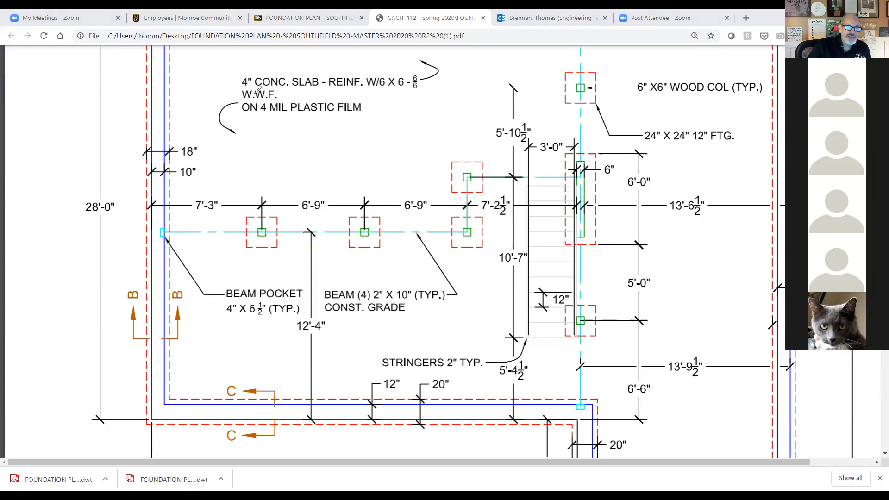
mouse_move(240, 87)
mouse_down()
mouse_move(215, 108)
mouse_move(269, 129)
mouse_move(192, 95)
mouse_up()
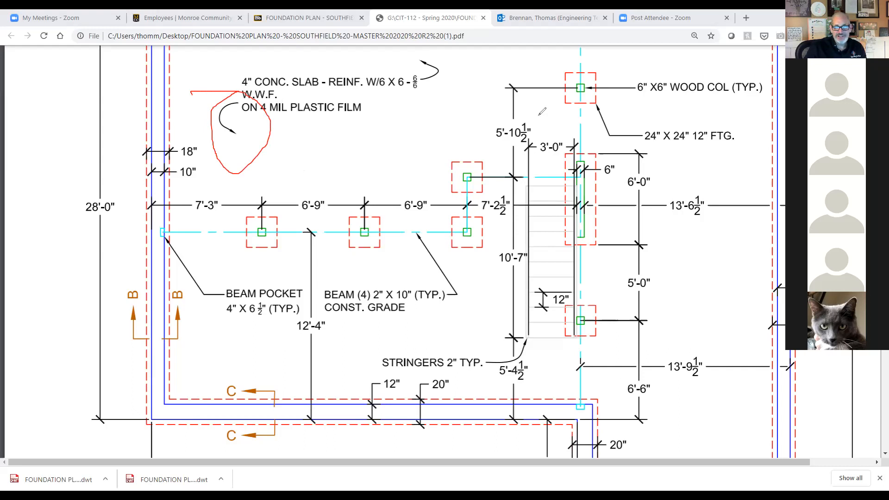
click(539, 115)
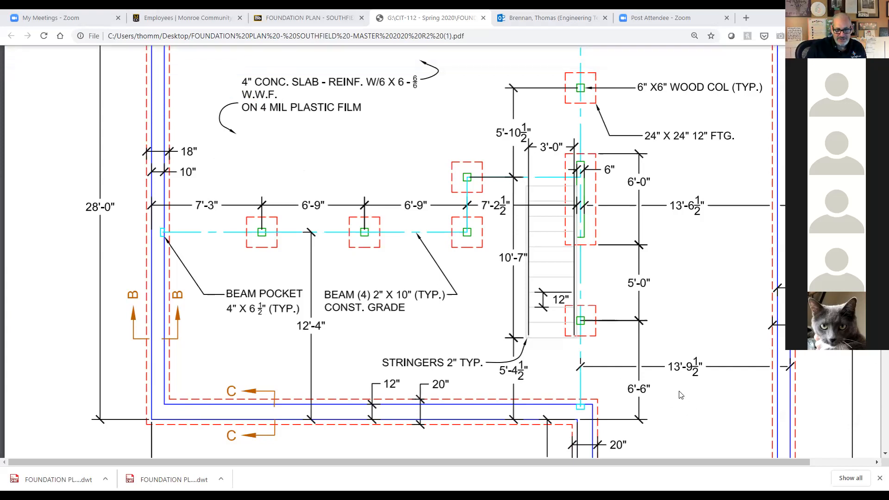
Switch back to the AutoCAD foundation drawing and make SECTION the current layer
key(alt+Tab)
mouse_move(264, 367)
middle_down()
mouse_move(325, 377)
mouse_move(329, 388)
middle_up()
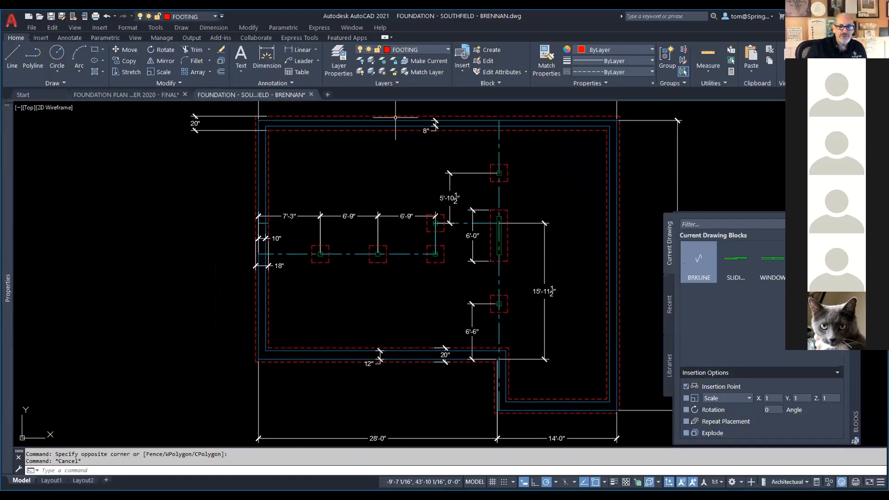
click(447, 50)
click(426, 140)
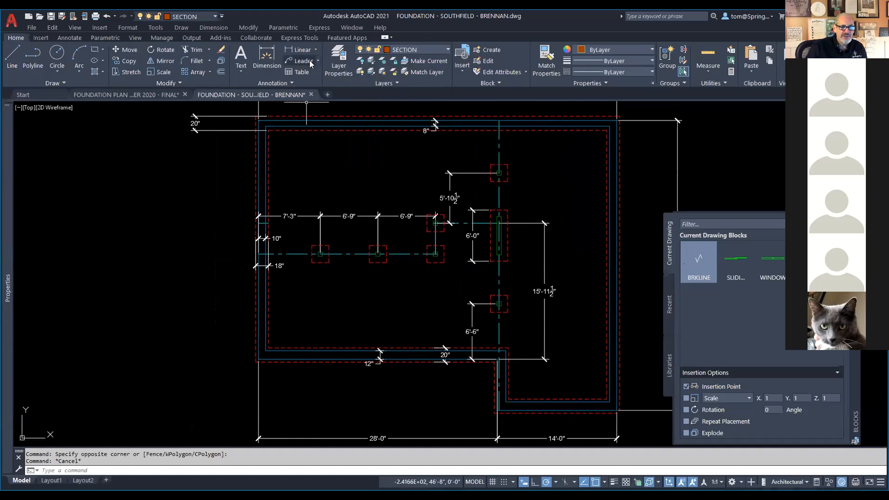
click(268, 84)
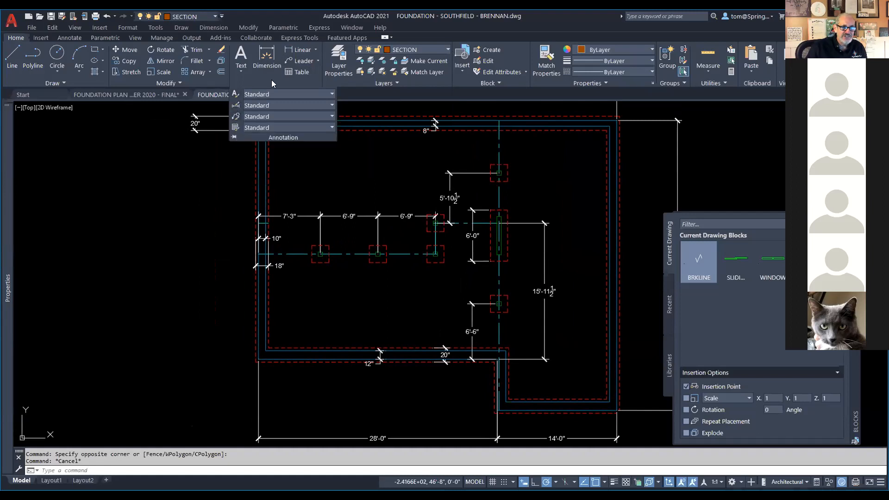
click(301, 60)
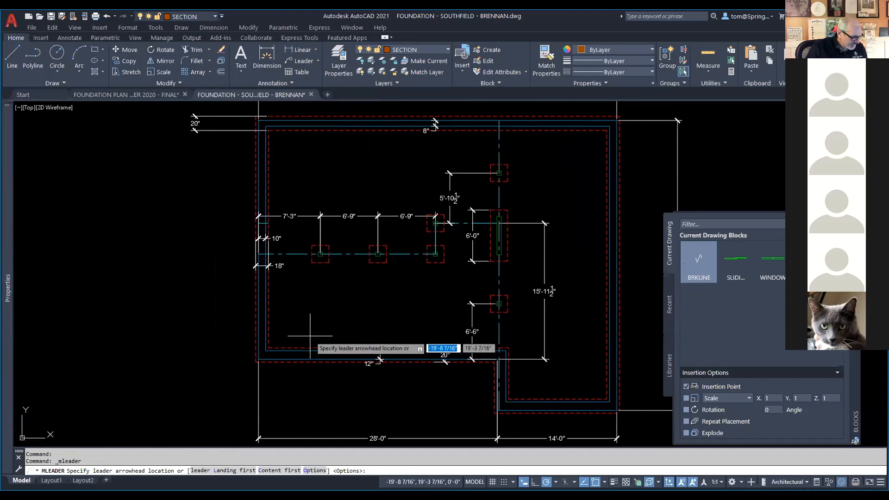
click(310, 336)
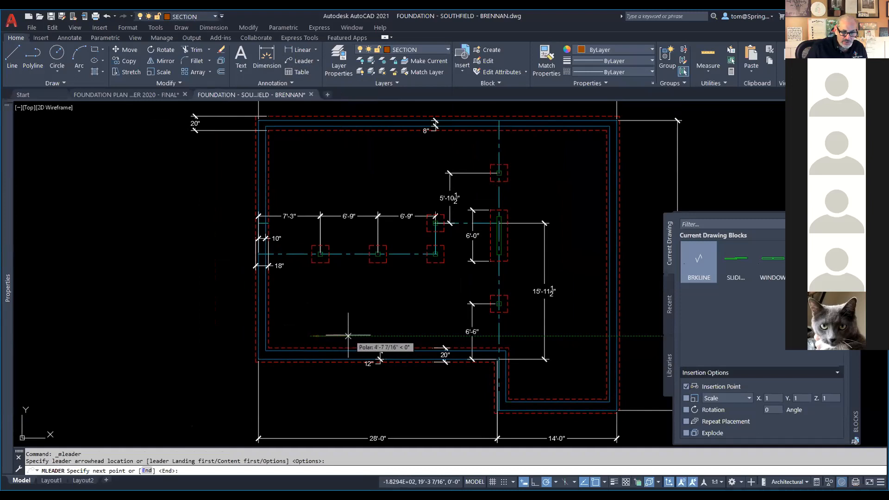
click(348, 336)
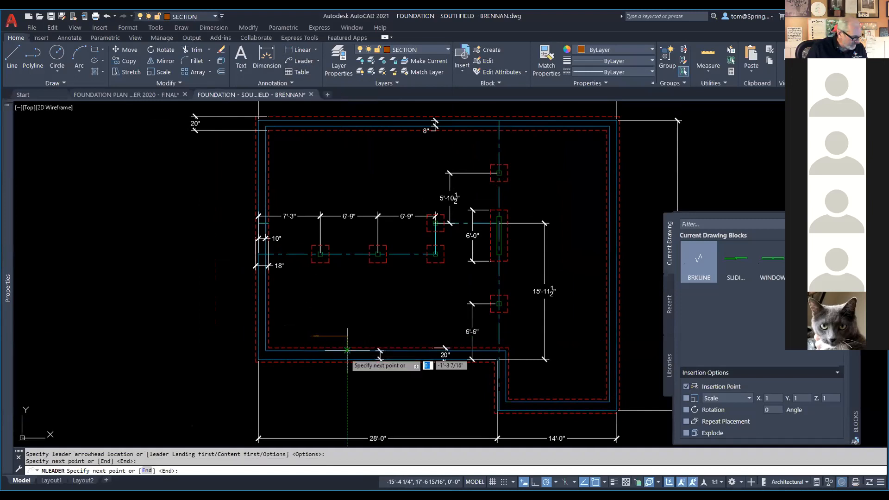
scroll(347, 349, up, 2)
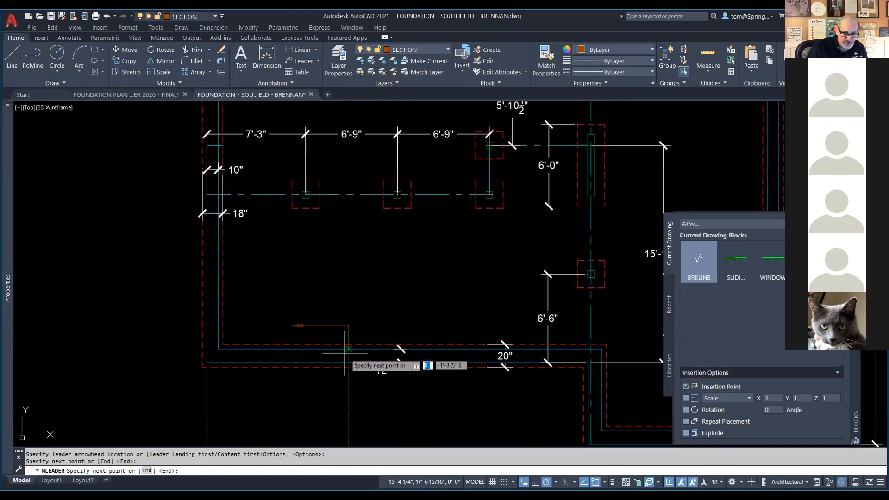
scroll(349, 348, up, 2)
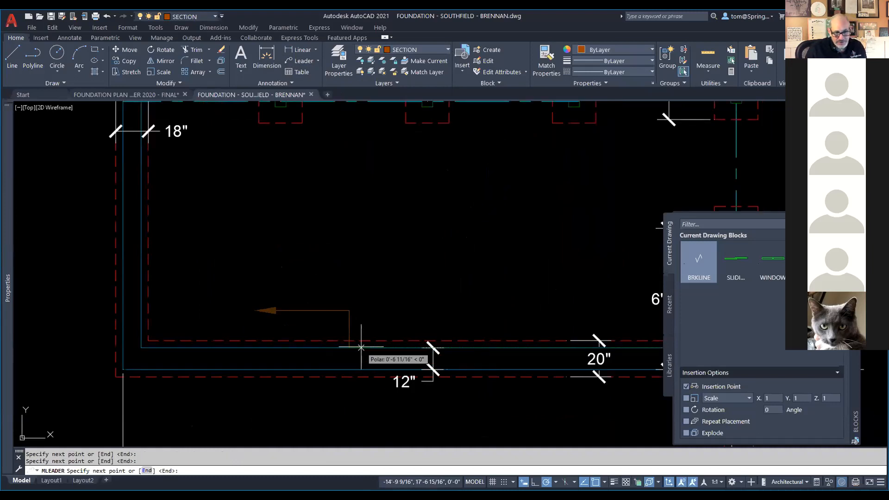
key(Escape)
Draw a textless L-shaped multileader above the lower wall, with a left-pointing arrow leg about 3'-6" long and a vertical leg down to the wall
right_click(343, 292)
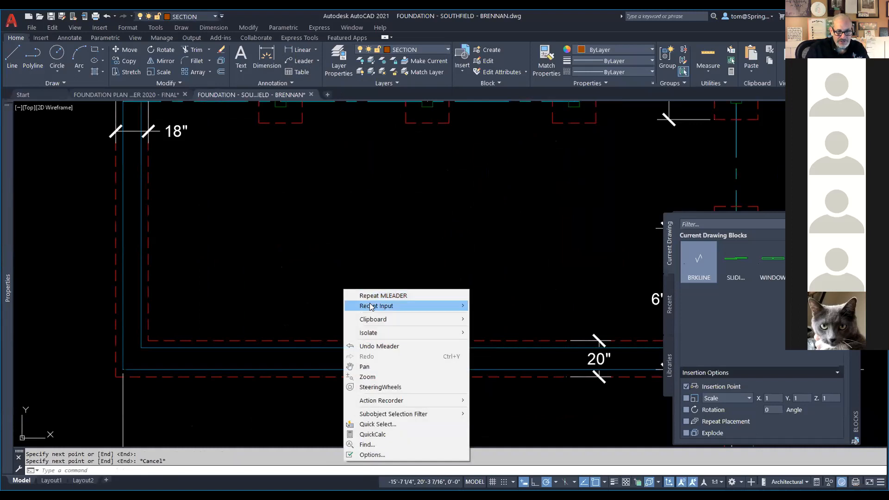
click(356, 295)
click(276, 314)
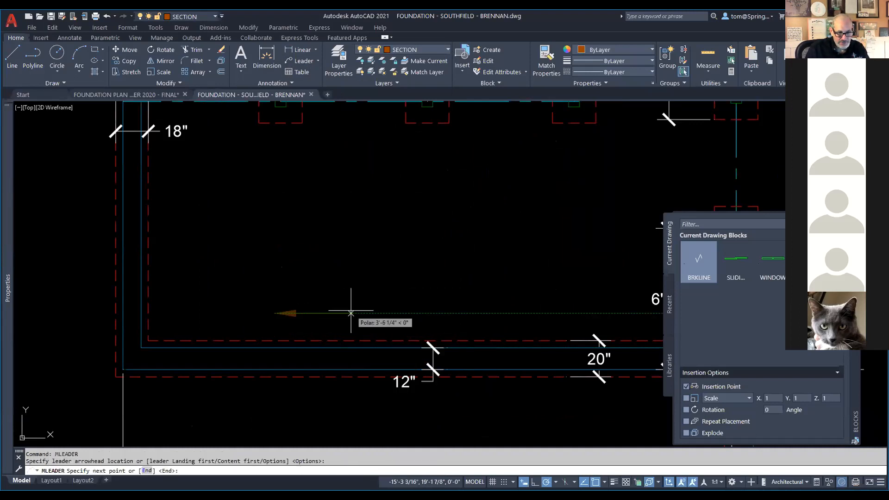
click(351, 313)
right_click(351, 346)
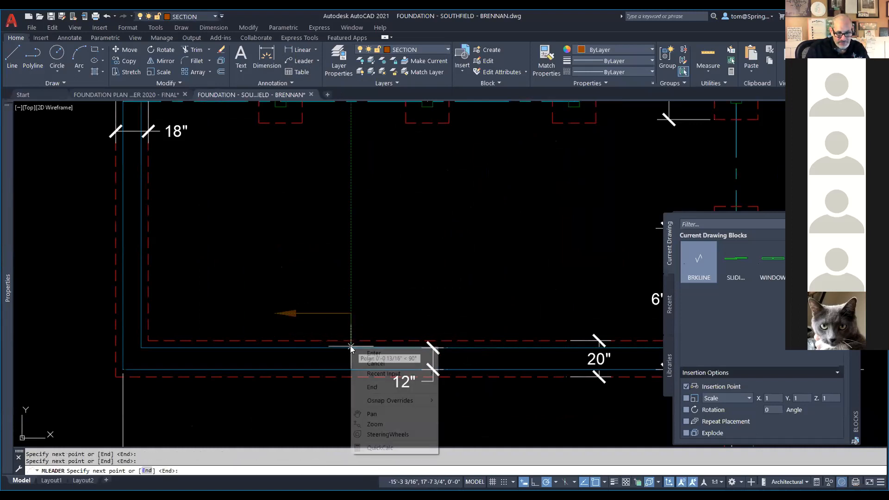
click(366, 352)
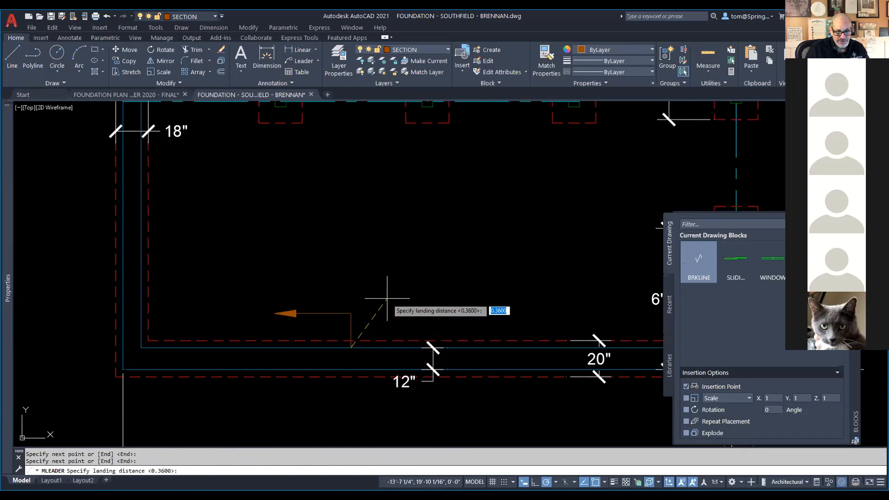
key(Return)
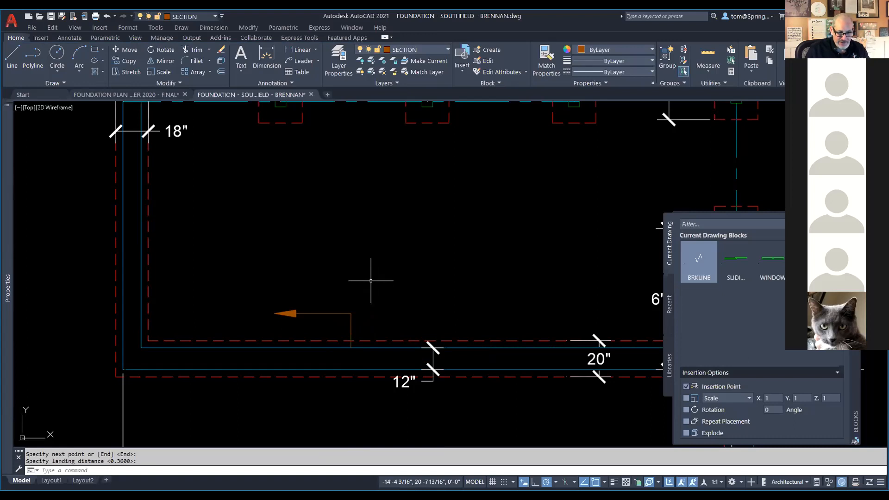
Mirror the section leader across a horizontal line midway through the lower wall, keeping the source object
text(MI)
key(Return)
click(350, 319)
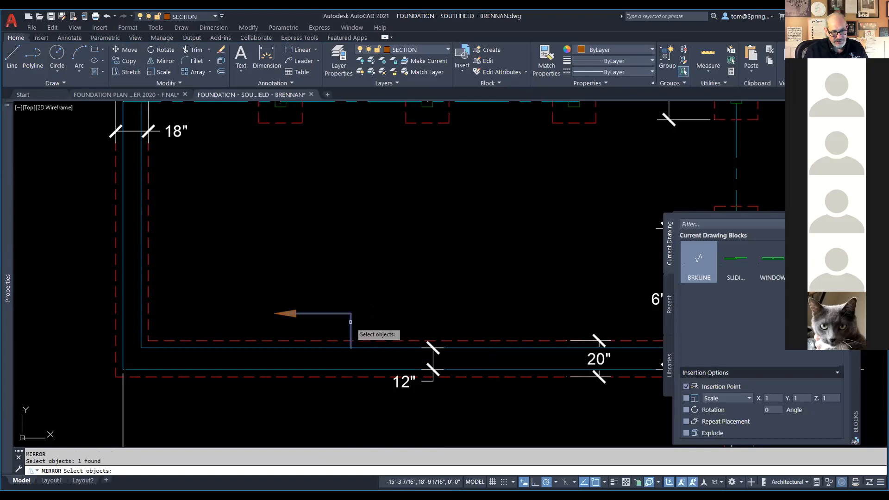
key(Return)
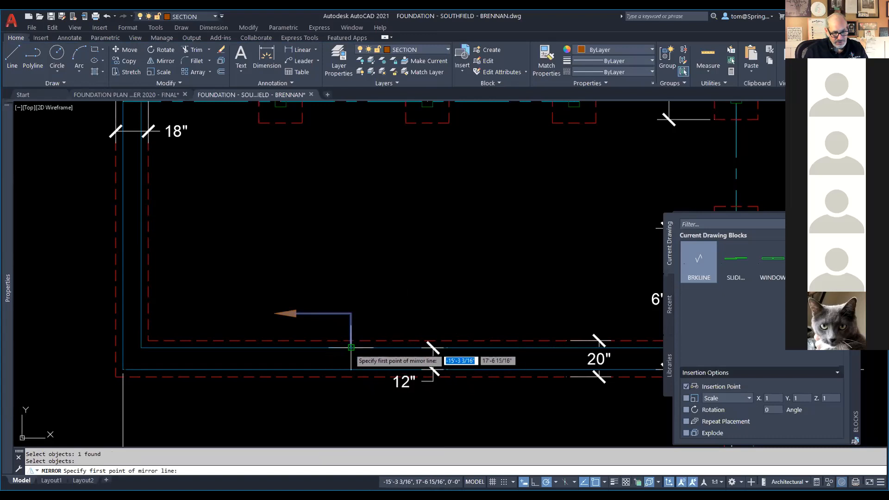
click(350, 359)
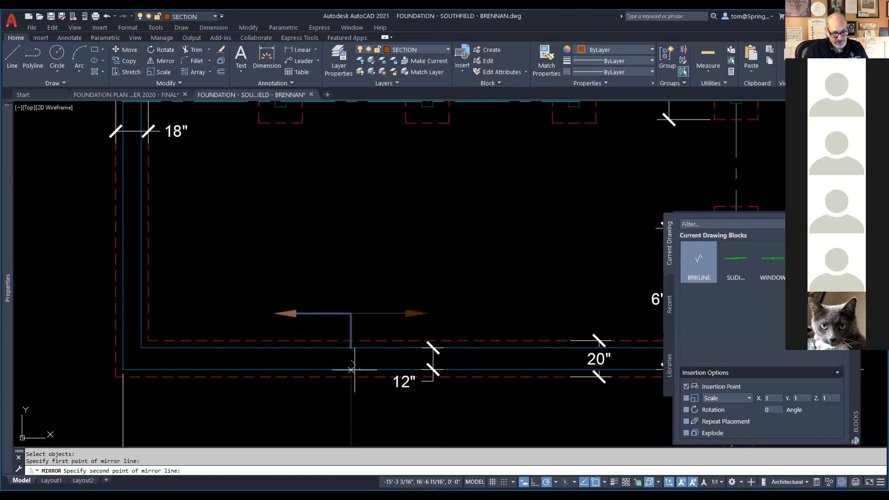
click(311, 362)
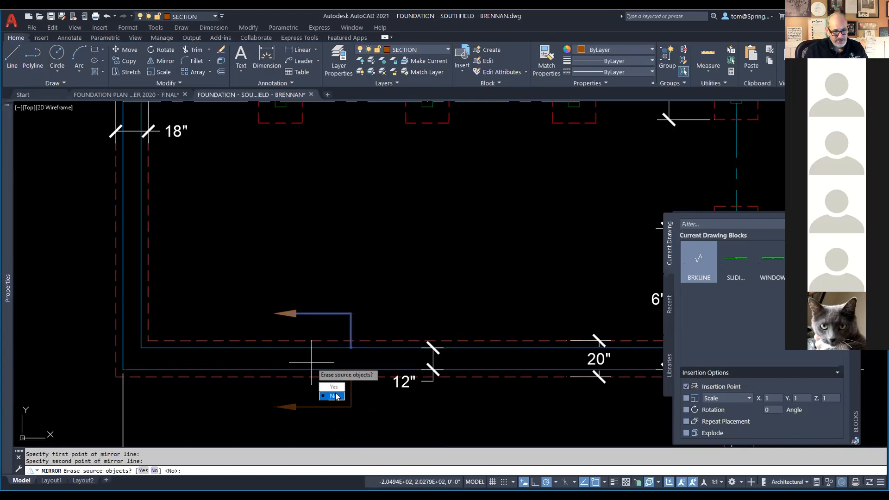
click(333, 396)
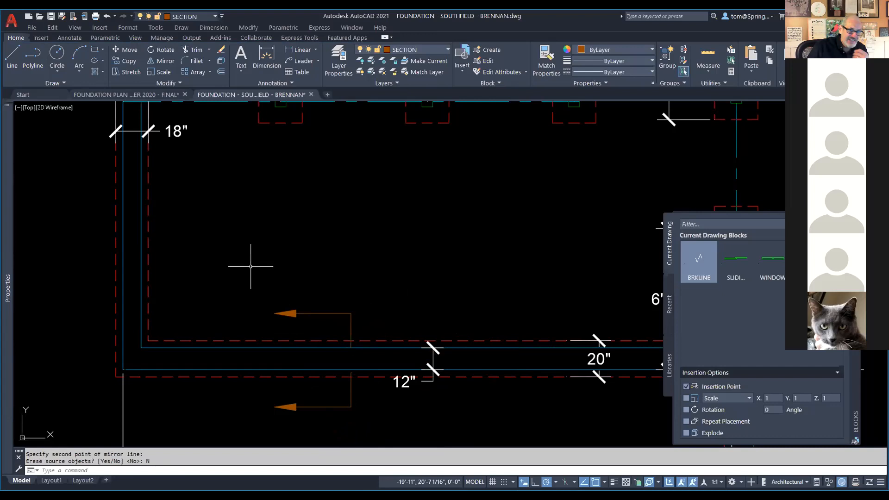
Add the multiline text "C" to the left of the upper section arrow
click(241, 70)
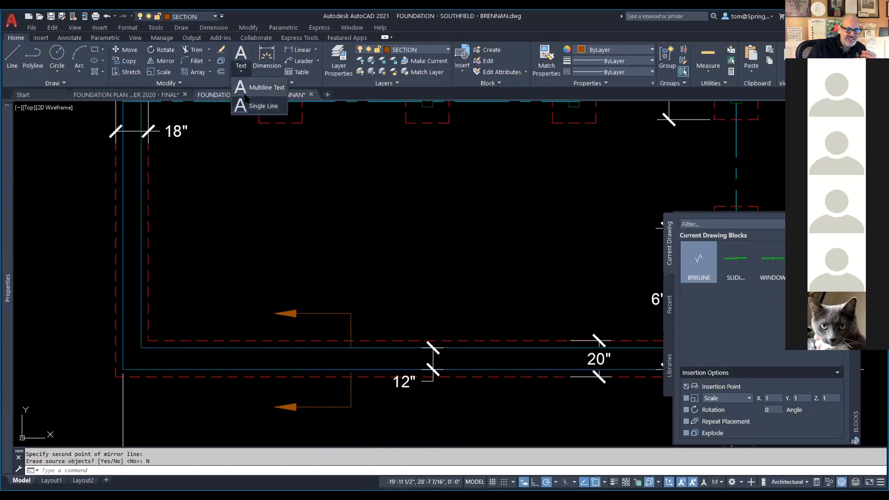
click(248, 89)
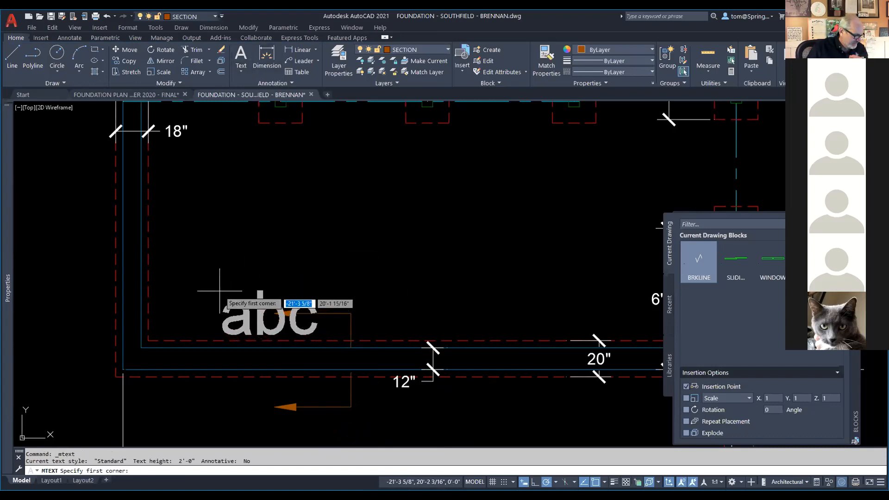
click(216, 288)
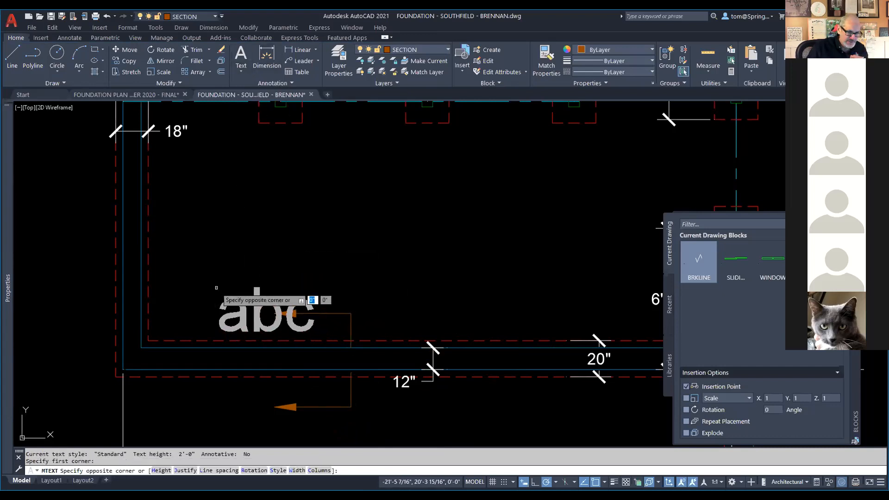
click(254, 324)
text(C)
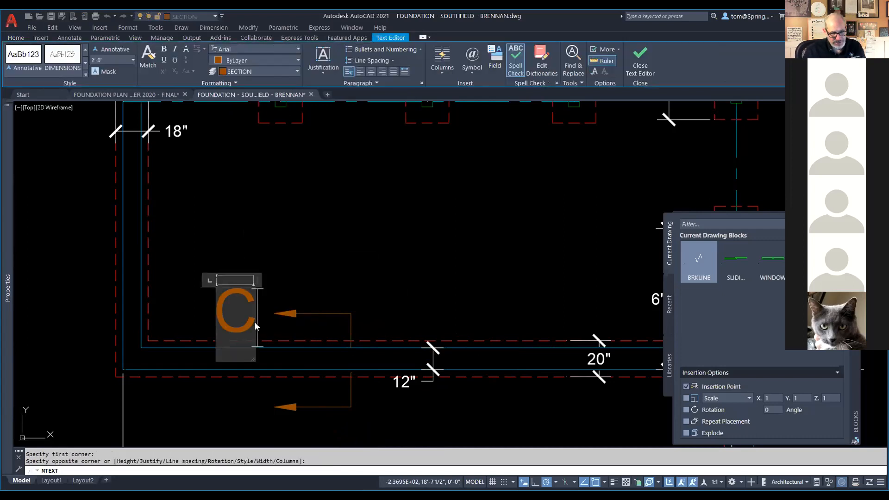
click(290, 290)
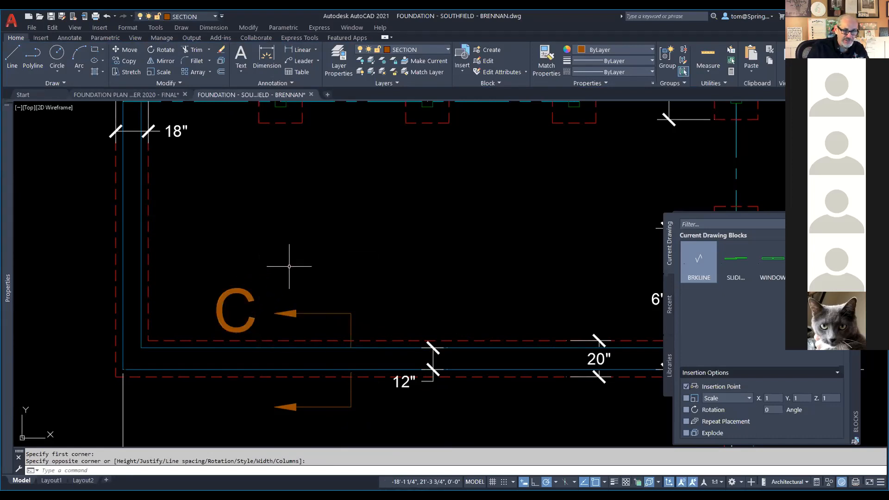
Set the text height of the section letter C to 12 inches in its properties
click(241, 301)
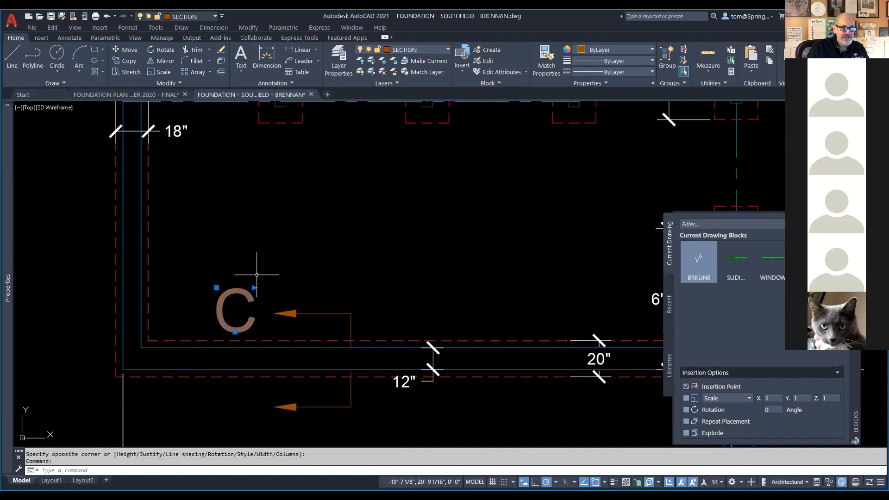
right_click(244, 291)
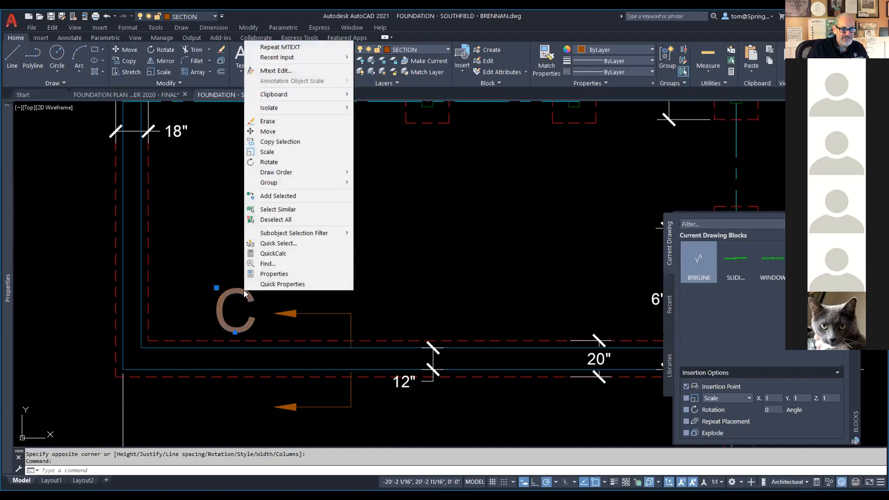
click(278, 273)
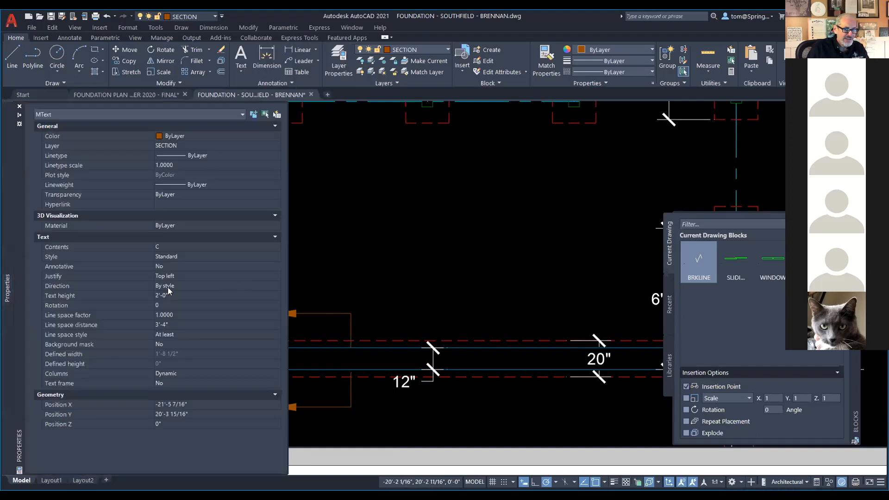
click(171, 294)
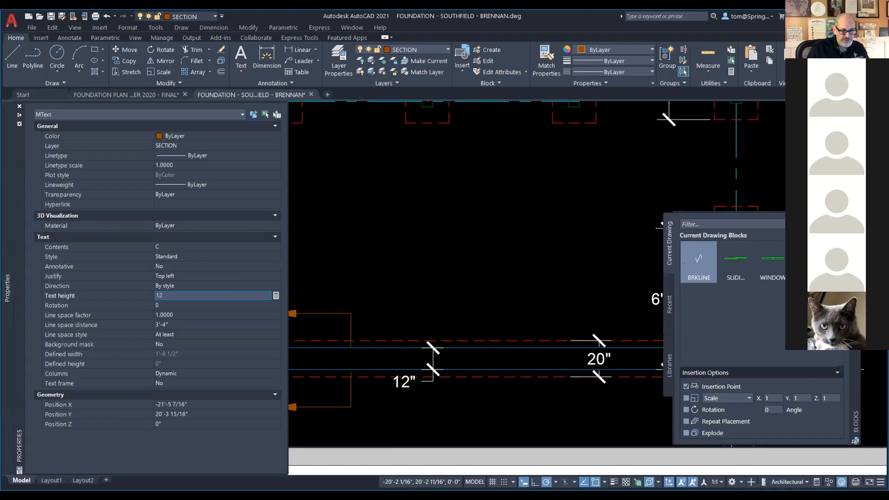
key(Tab)
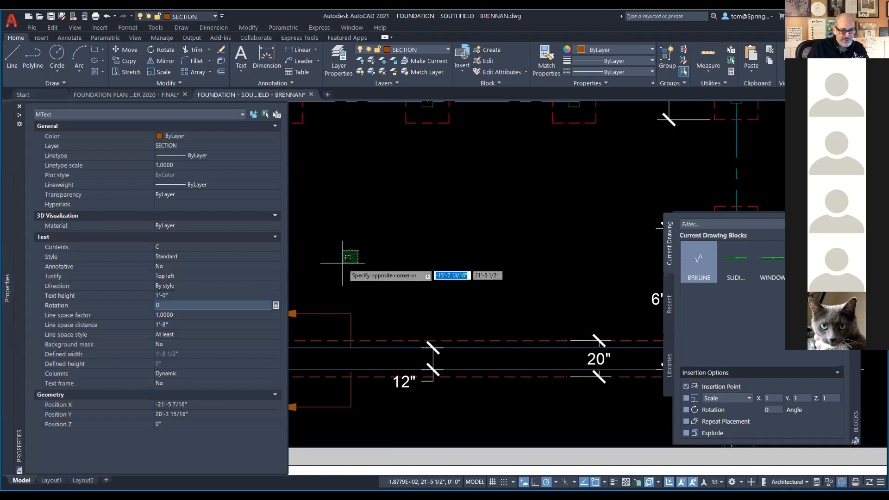
click(19, 106)
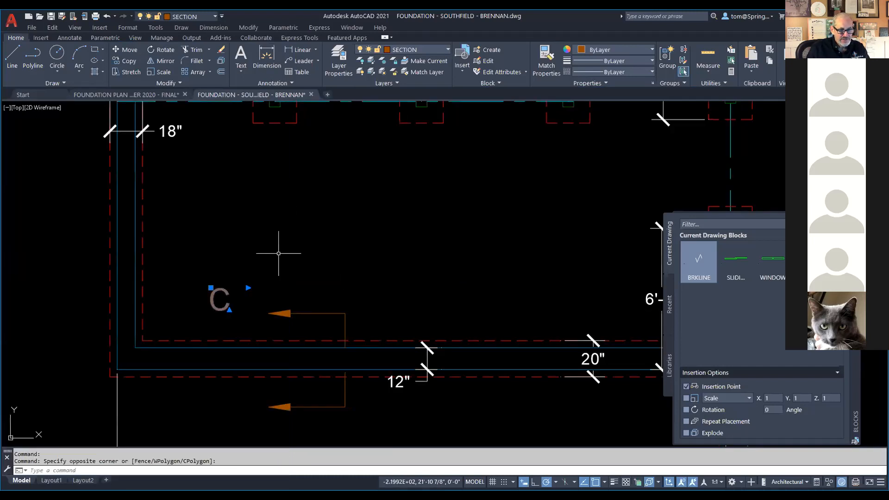
key(Escape)
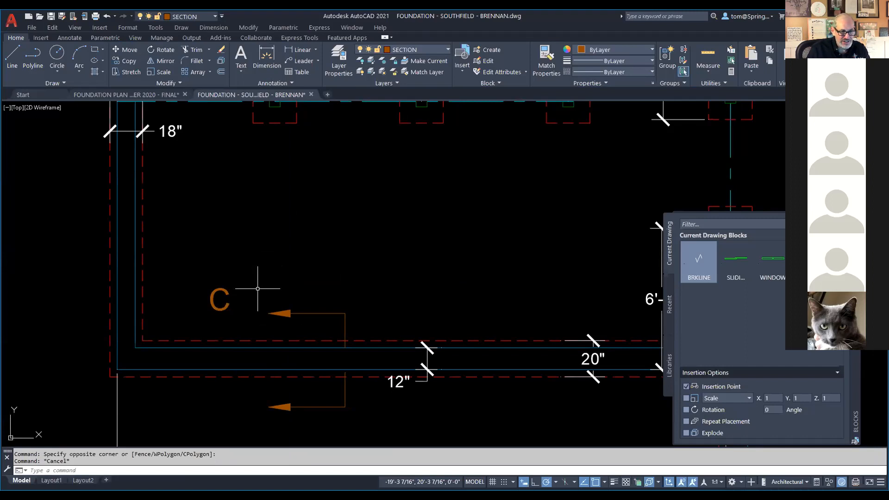
Move the letter C right and slightly down so it sits just left of the upper section arrowhead
scroll(258, 288, up, 2)
text(m)
key(Return)
click(208, 313)
key(Return)
click(208, 311)
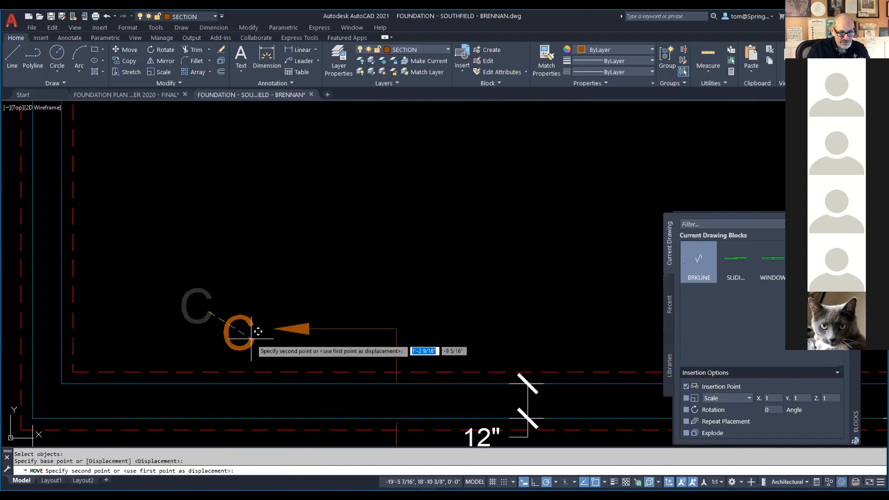
click(258, 332)
scroll(265, 298, down, 2)
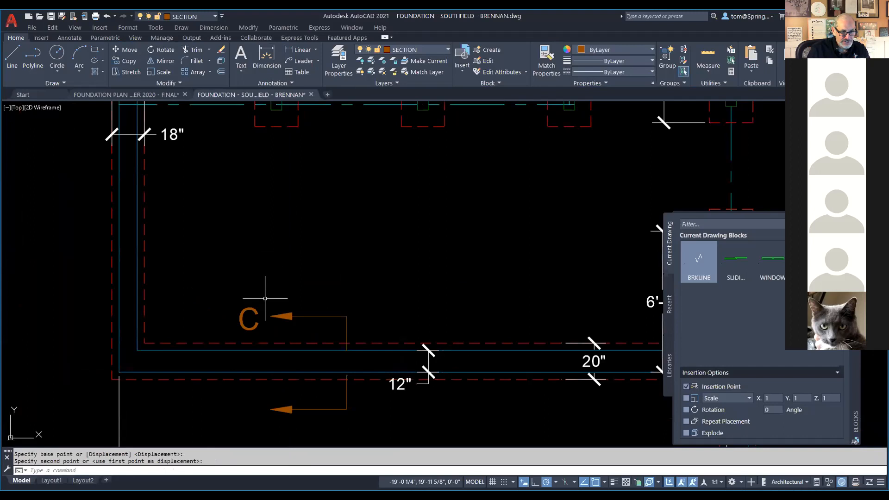
Copy the section letter C from the upper section arrow to the matching position beside the lower section arrowhead
middle_drag(265, 298, 281, 229)
right_click(293, 216)
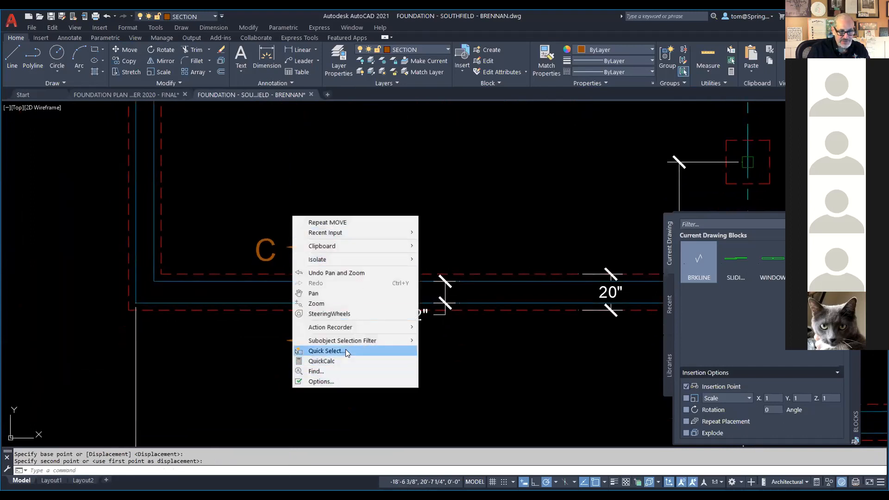
click(372, 208)
right_click(309, 199)
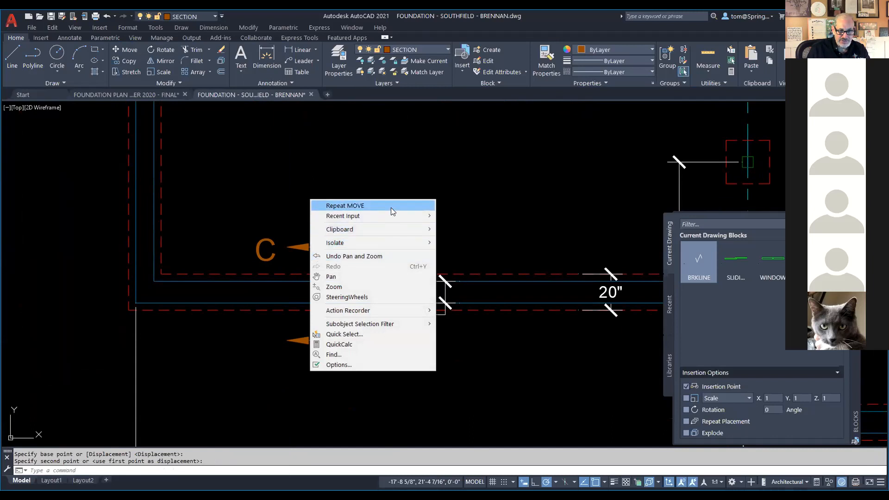
mouse_move(421, 217)
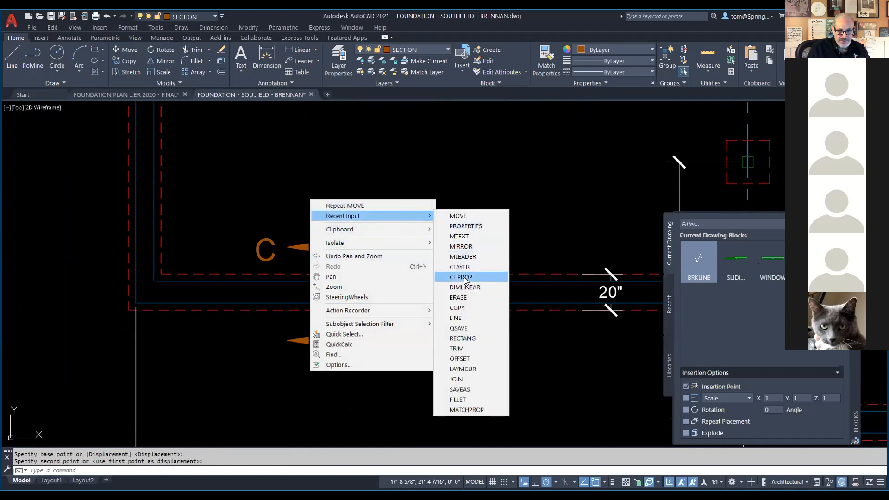
click(456, 307)
click(276, 247)
key(Return)
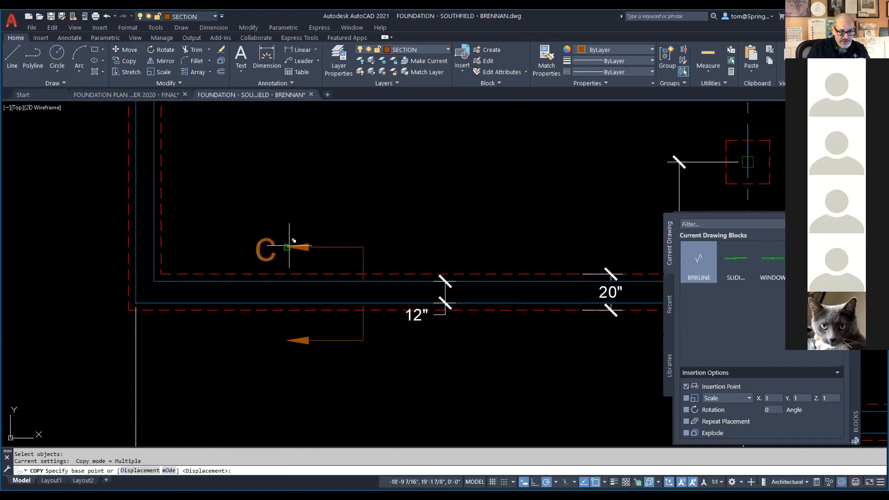
click(288, 247)
click(287, 340)
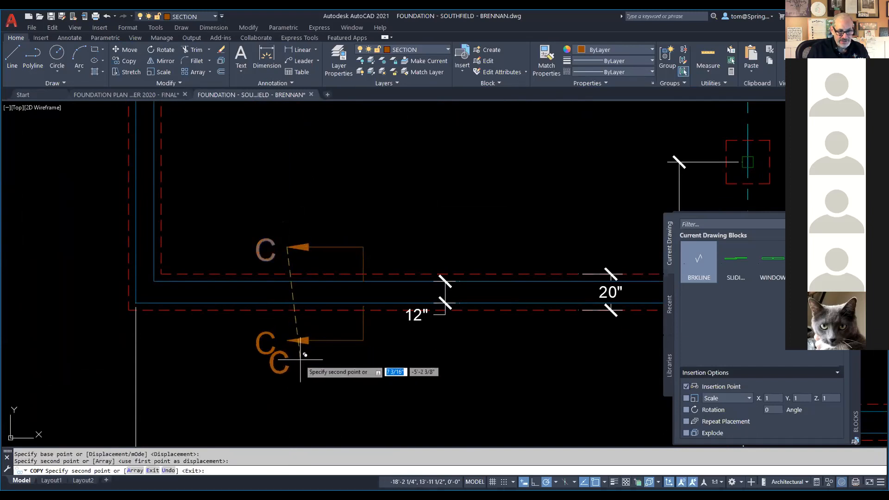
key(Escape)
scroll(308, 384, down, 3)
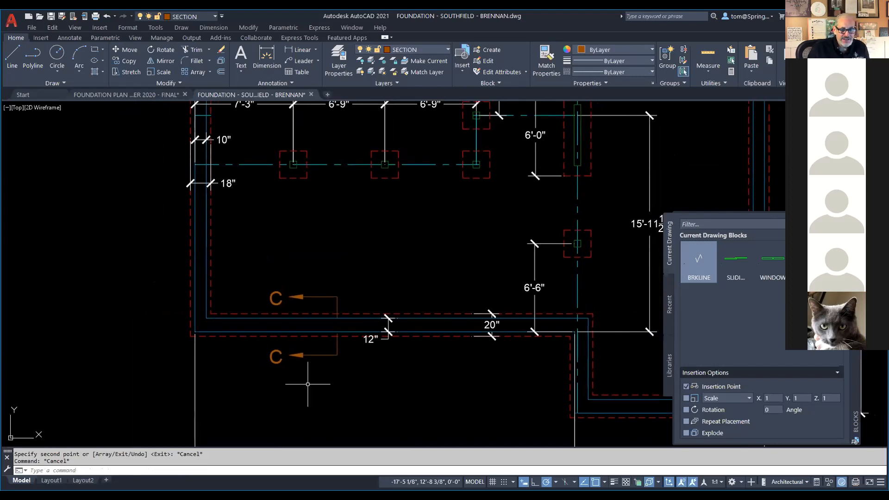
Set the current multileader style to SMALLER and make TEXT the current layer
middle_drag(360, 232, 326, 288)
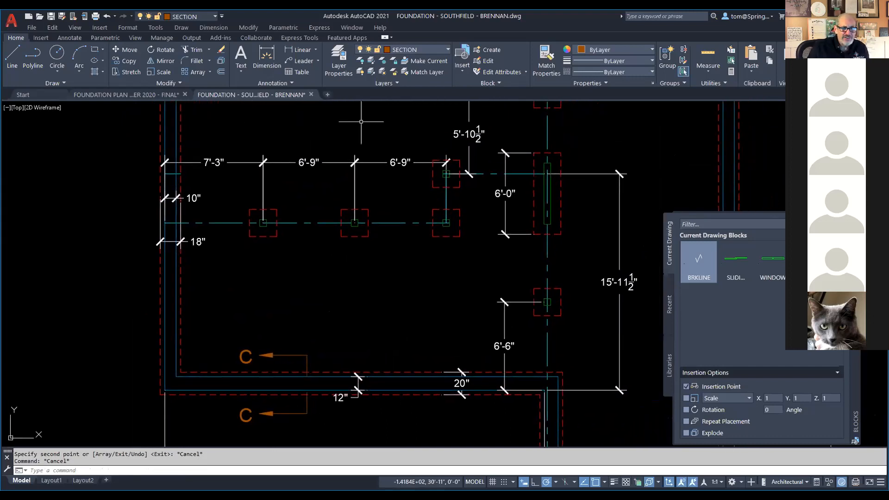
click(291, 83)
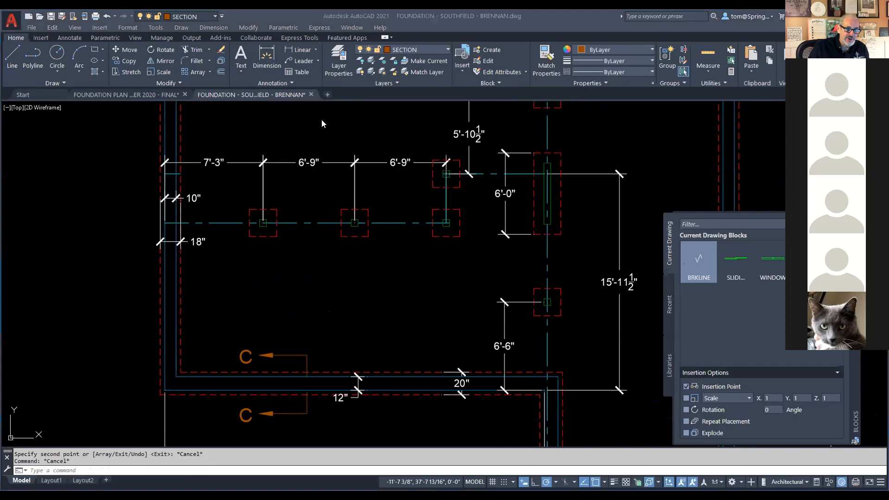
click(294, 83)
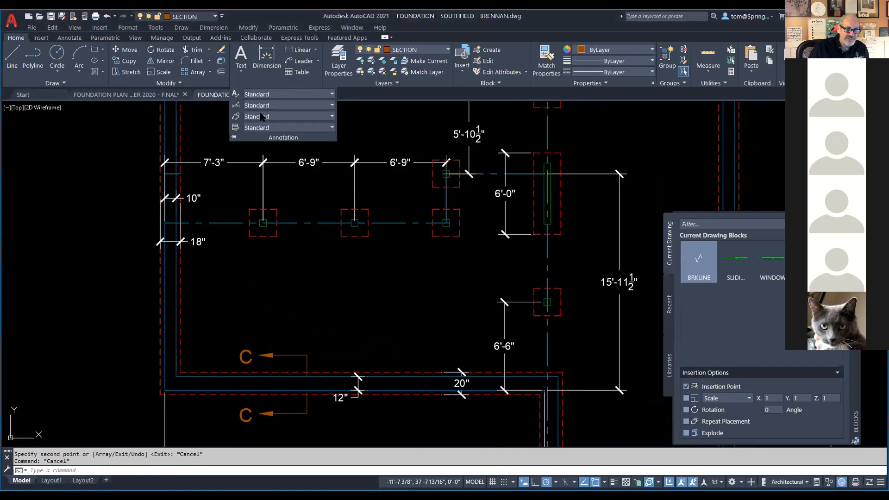
click(333, 115)
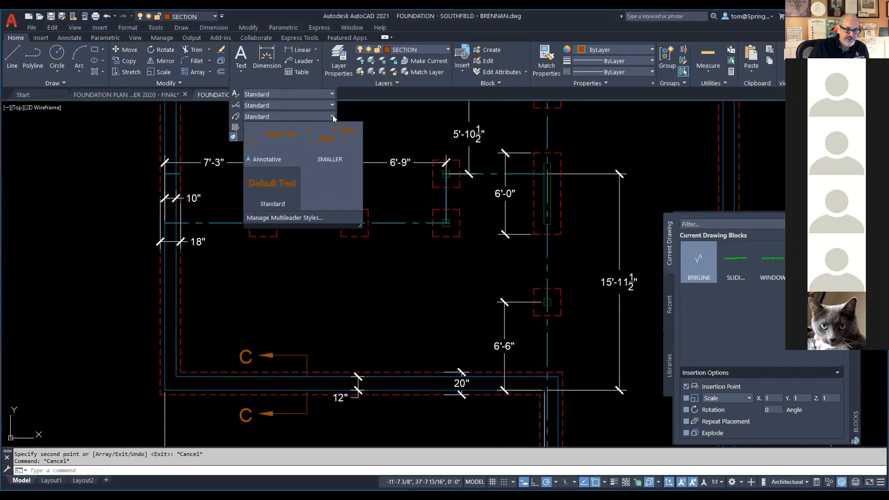
click(326, 141)
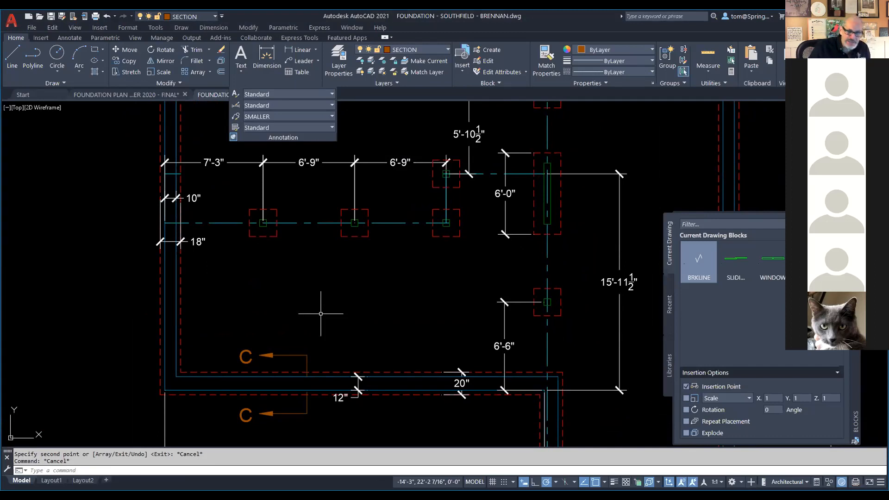
click(447, 50)
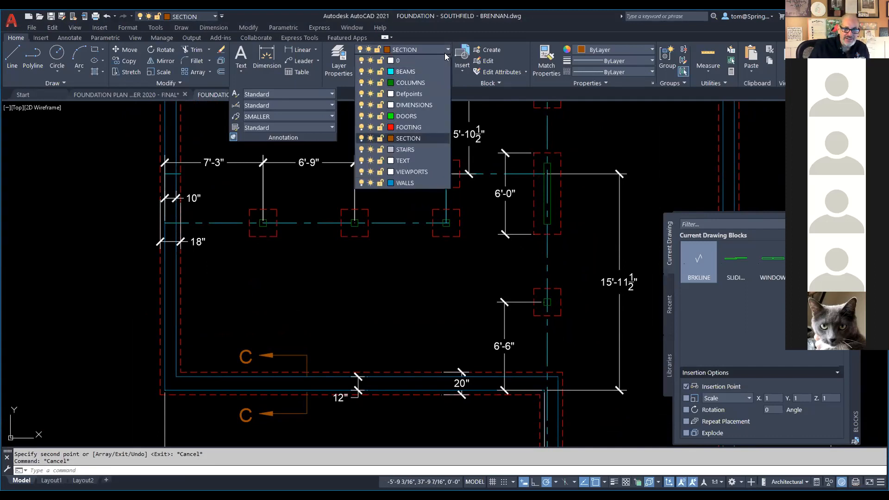
click(421, 161)
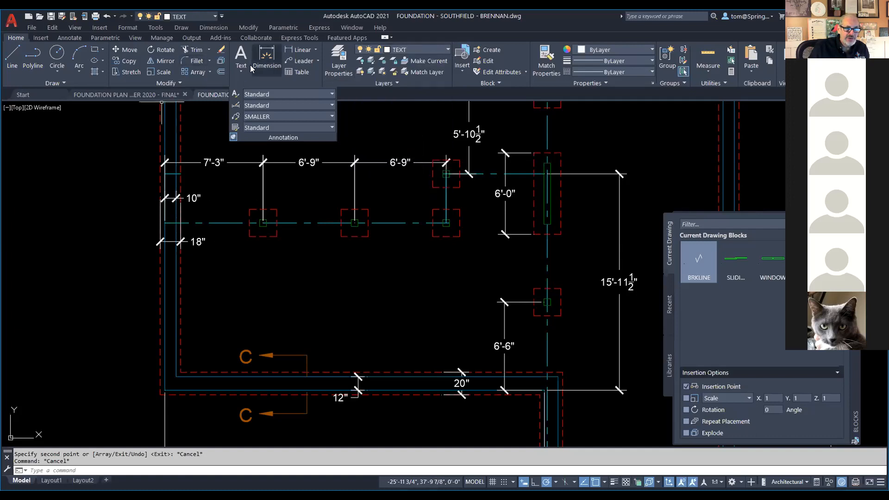
Add a multileader reading "BEAM POCKET" with its arrowhead where the lower horizontal beam line meets the left foundation wall
click(303, 65)
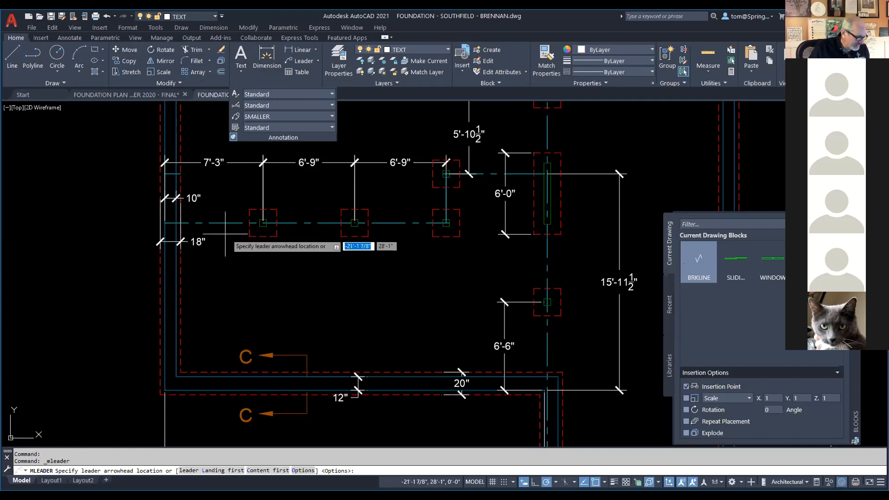
scroll(218, 224, up, 2)
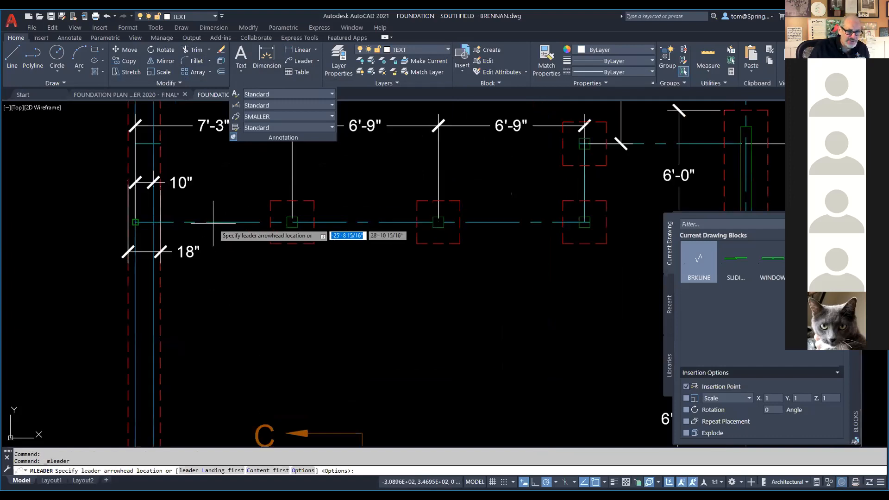
click(159, 224)
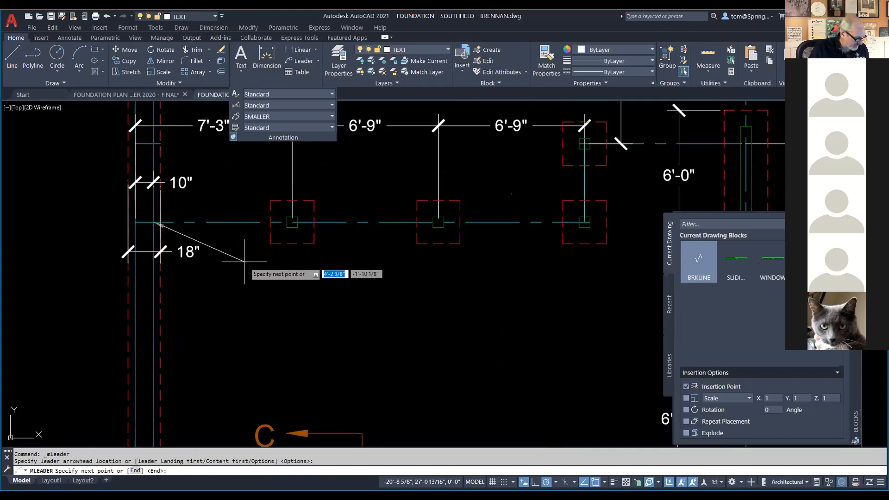
click(228, 296)
click(245, 297)
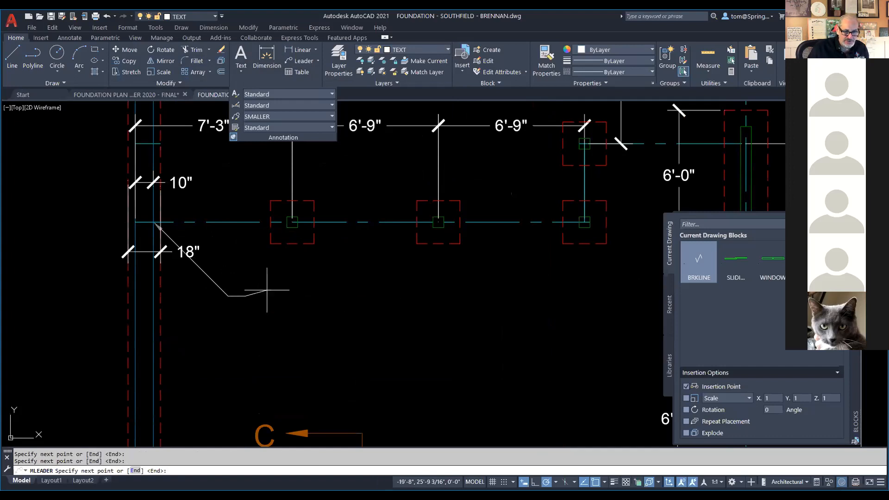
key(Return)
text(BEAM POC)
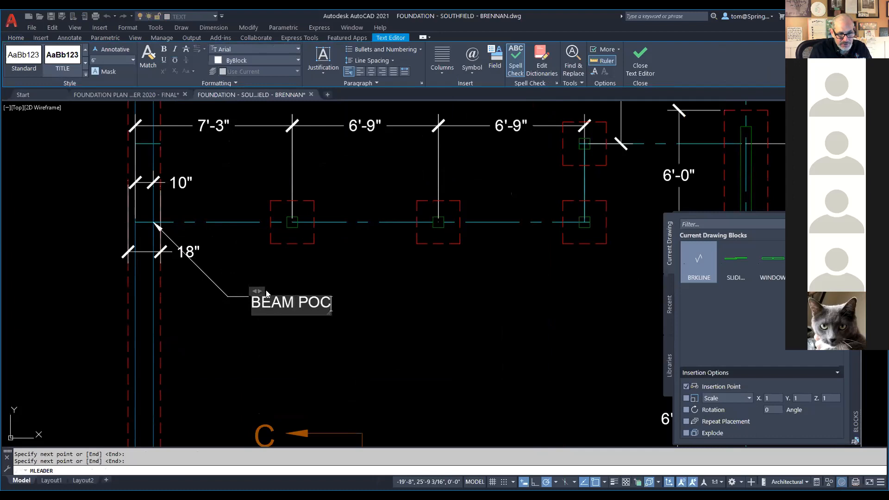
text(KET)
click(375, 373)
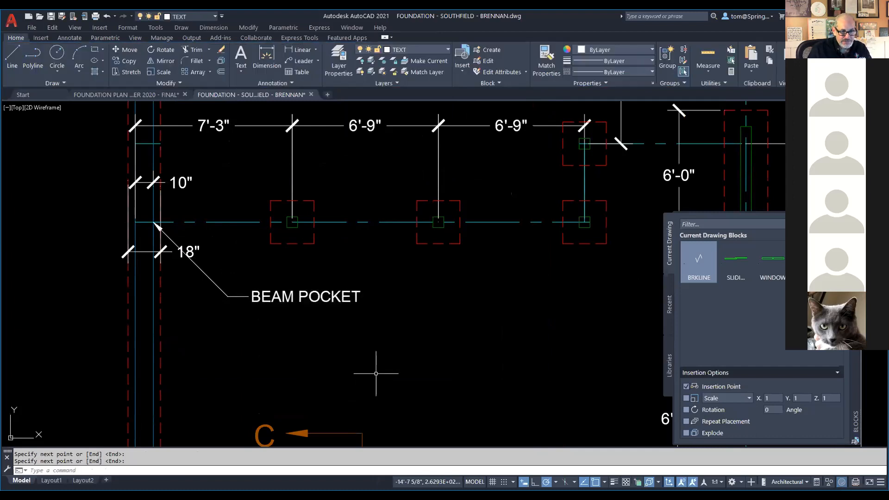
Move the 18" footing dimension about 4'-5" down the left wall, clear of the BEAM POCKET leader
click(170, 251)
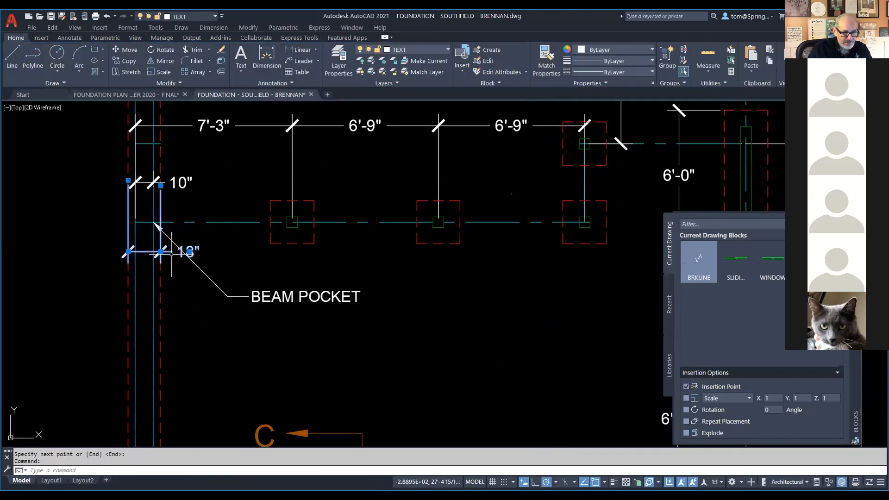
click(161, 252)
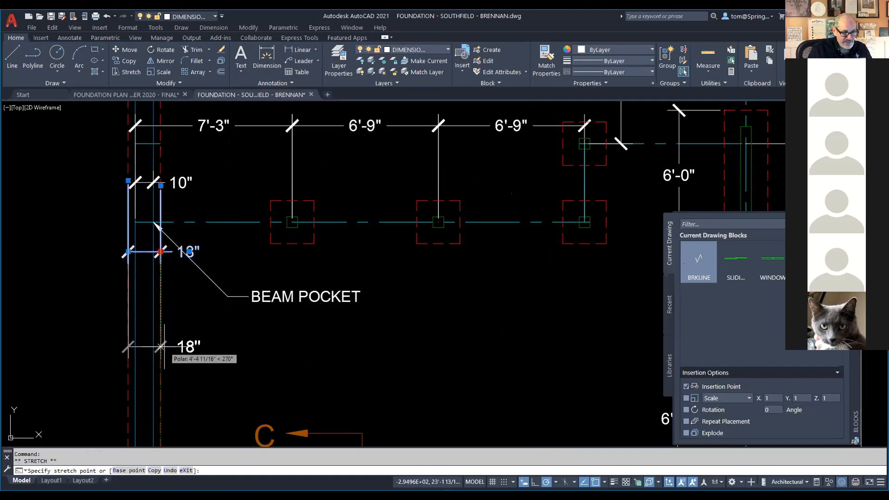
click(185, 347)
key(Escape)
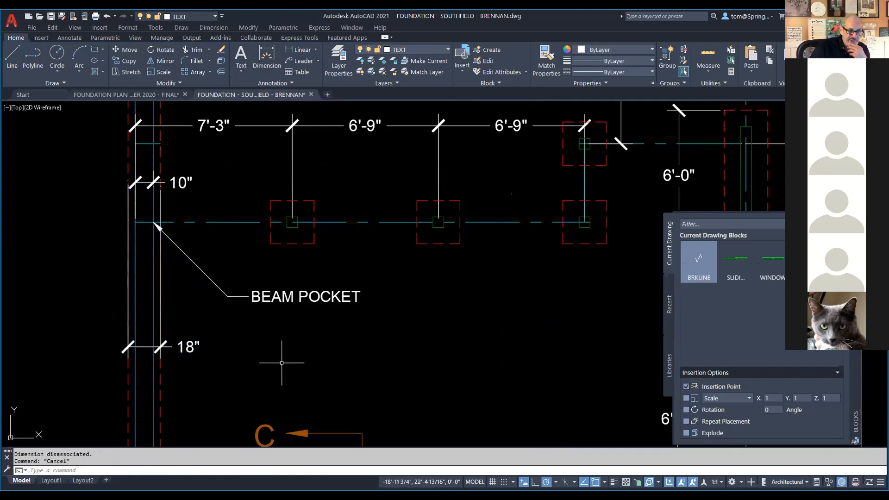
scroll(288, 353, down, 2)
middle_drag(318, 361, 279, 355)
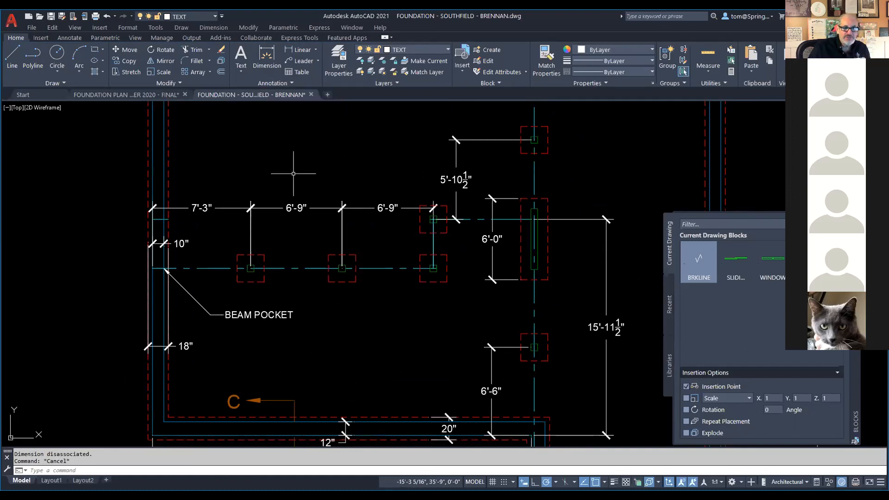
click(309, 60)
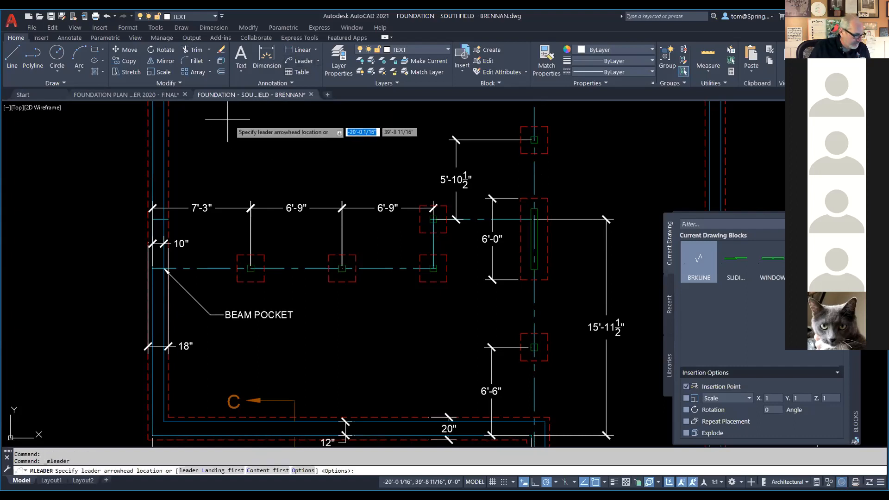
click(210, 114)
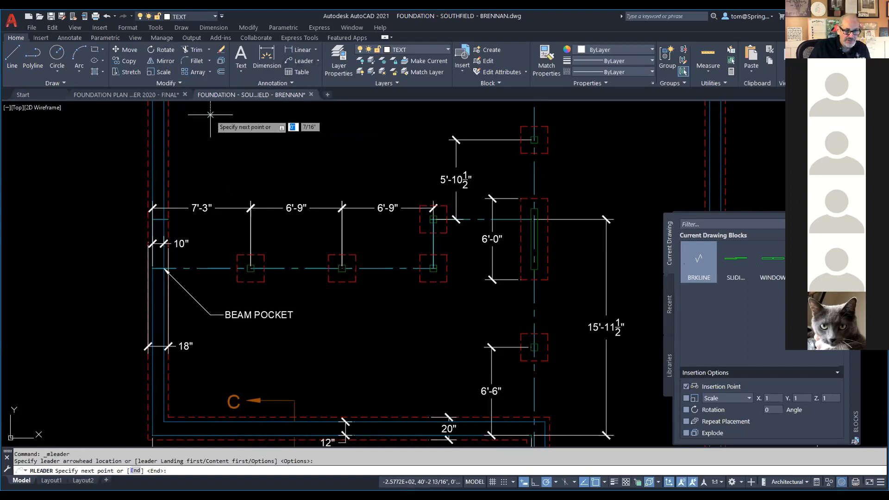
click(238, 143)
click(258, 143)
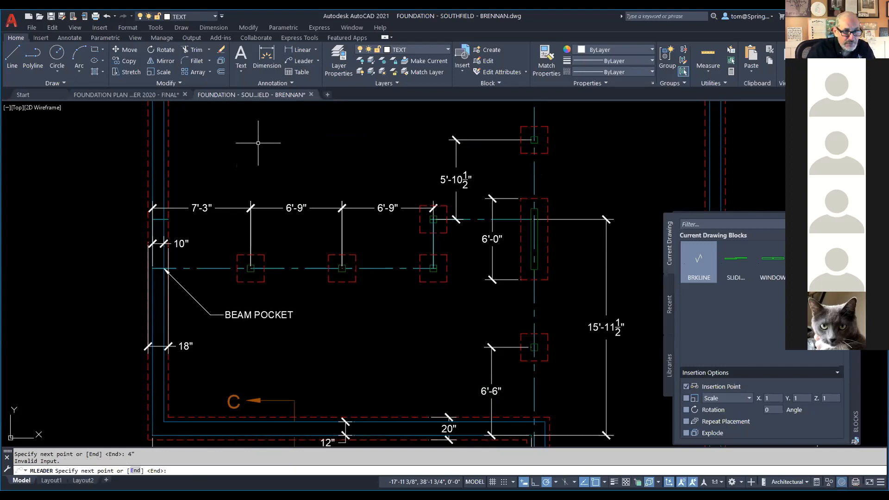
key(Escape)
Add a multileader reading "4" CONCRETE SLAB" in the open floor area above the 7'-3" and 6'-9" dimensions
right_click(265, 149)
click(292, 154)
click(207, 124)
click(238, 154)
click(253, 154)
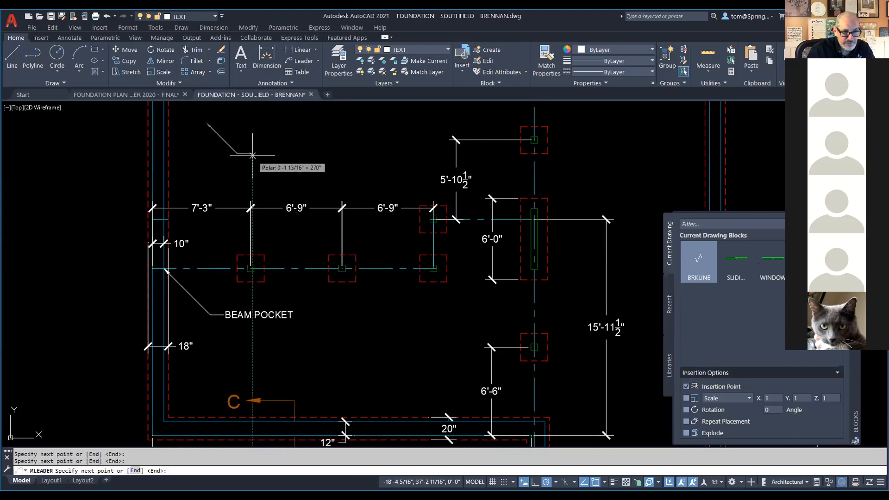
key(Return)
text(4" CONC)
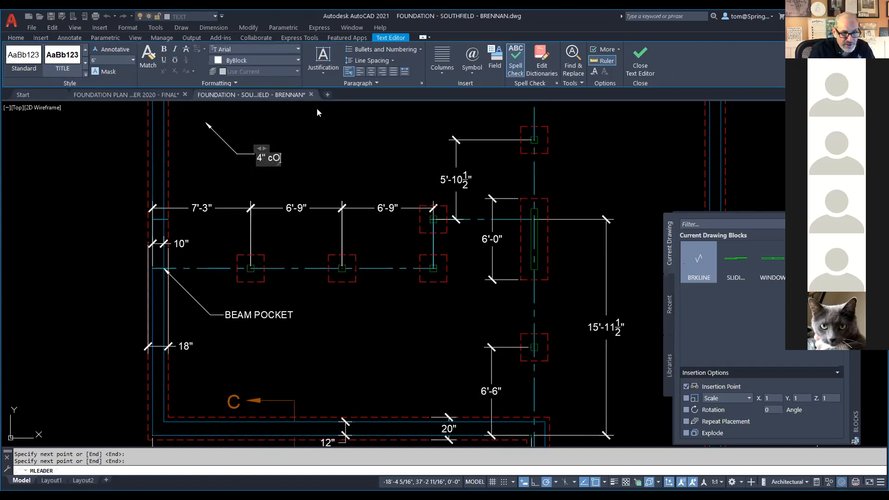
text(RETE SLAB)
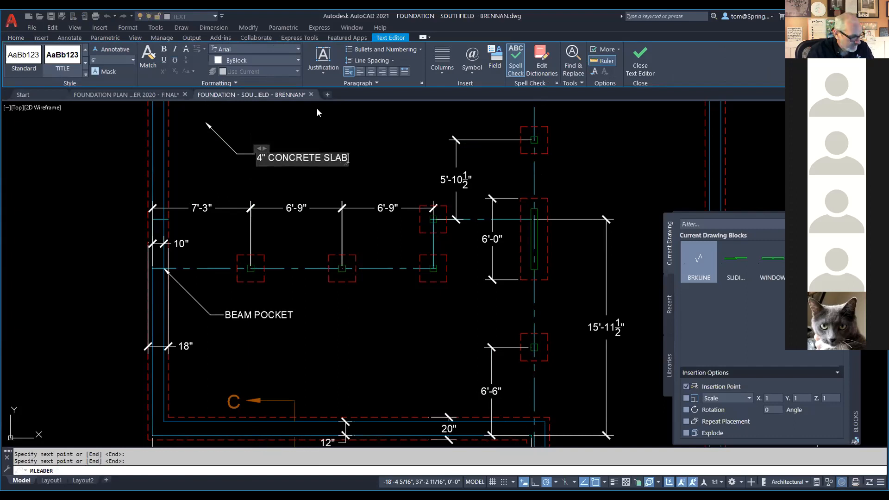
click(373, 160)
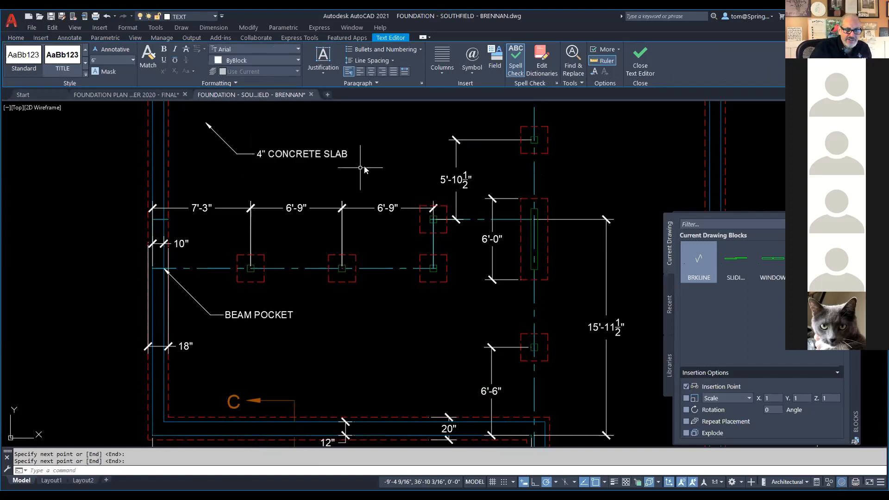
Change the leader type of the 4" CONCRETE SLAB multileader to Spline in its properties
click(234, 153)
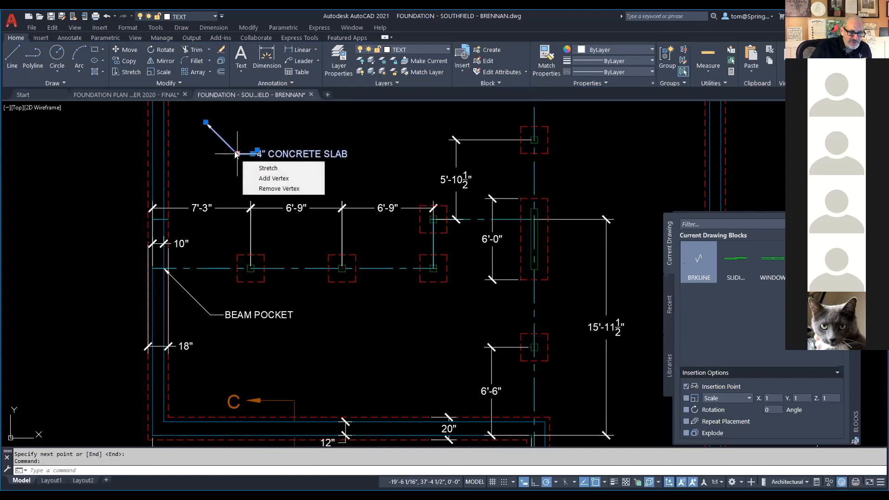
right_click(235, 154)
click(274, 412)
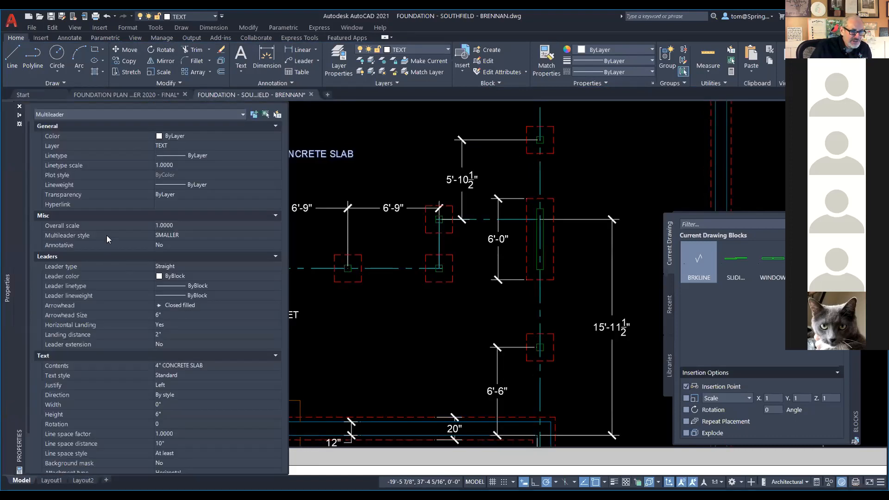
click(245, 268)
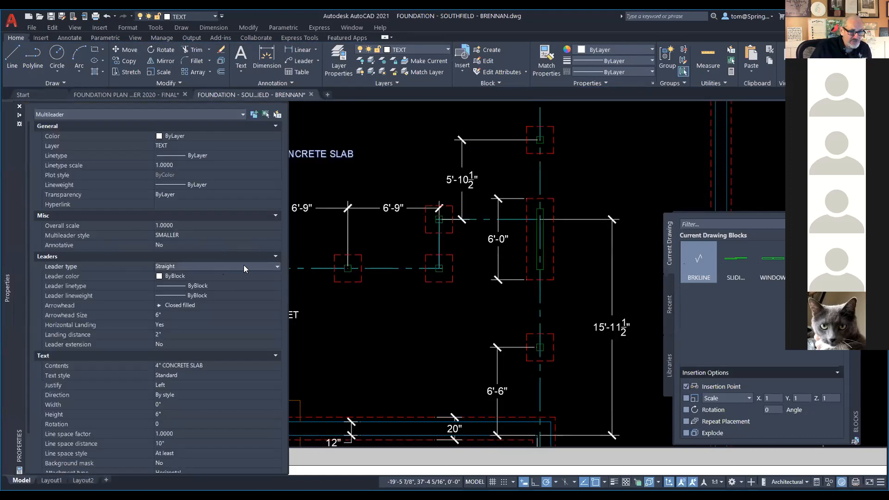
click(276, 269)
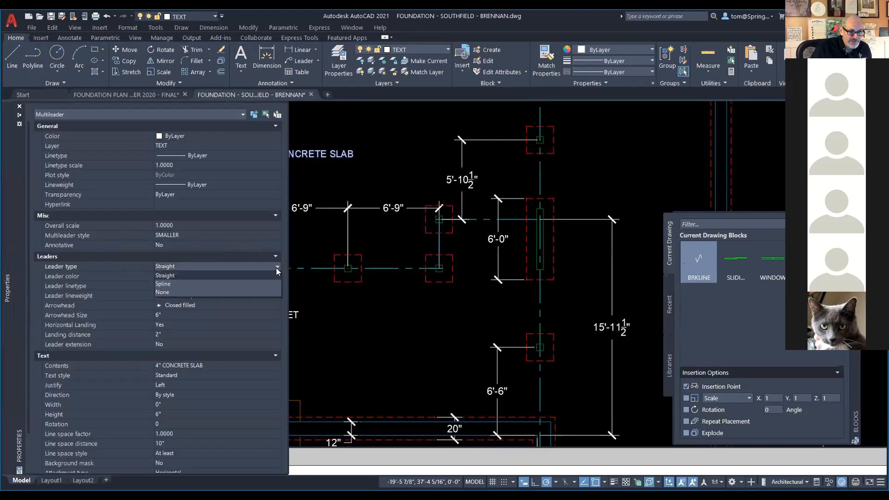
click(247, 284)
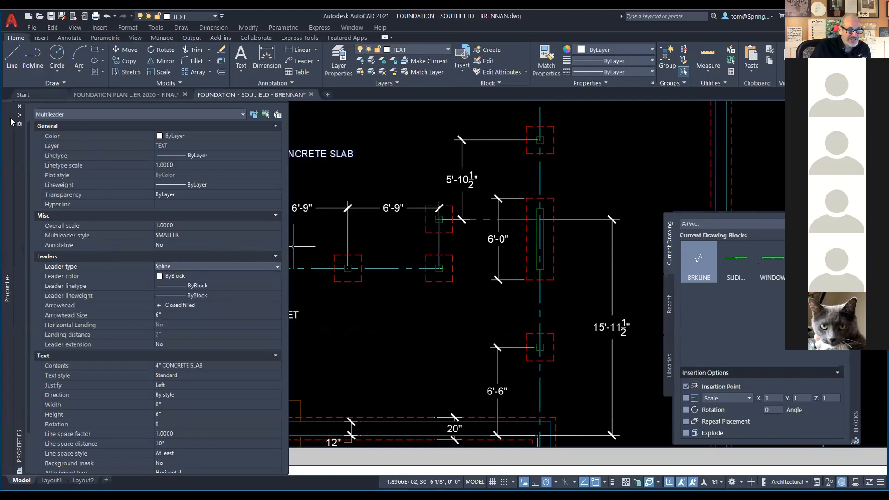
Close the object properties and reposition the 4" CONCRETE SLAB leader's arrowhead above and to the left of its text
click(19, 107)
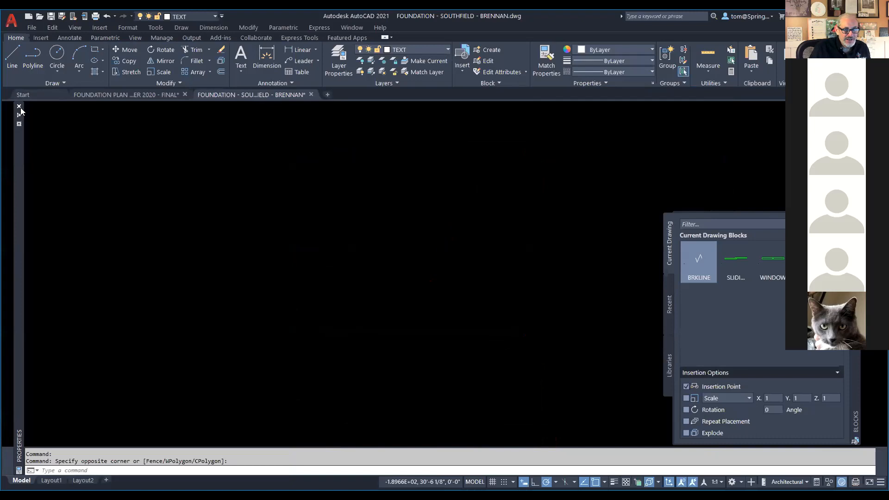
scroll(243, 197, down, 6)
key(Escape)
scroll(243, 197, up, 4)
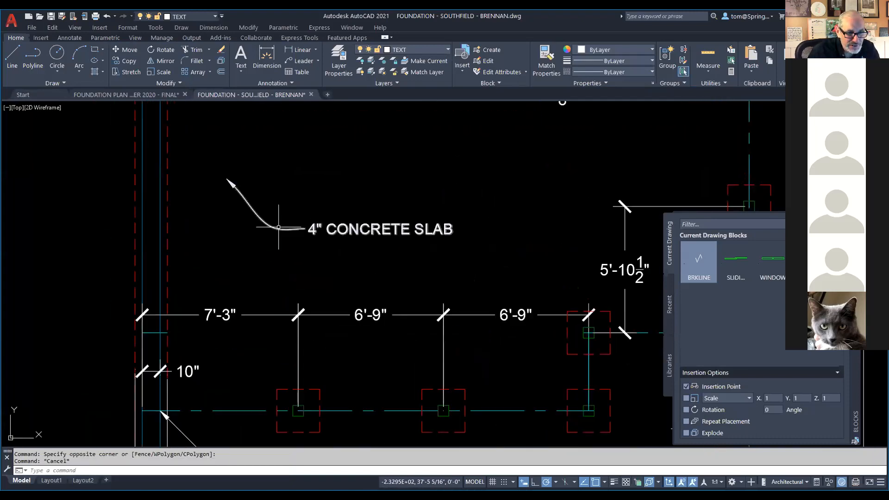
click(277, 230)
click(227, 179)
click(245, 161)
key(Escape)
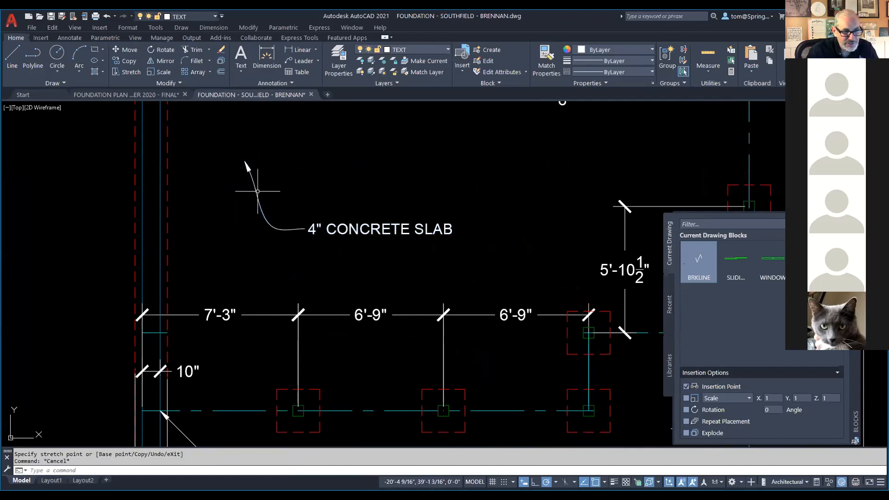
click(251, 176)
click(244, 161)
click(237, 195)
key(Escape)
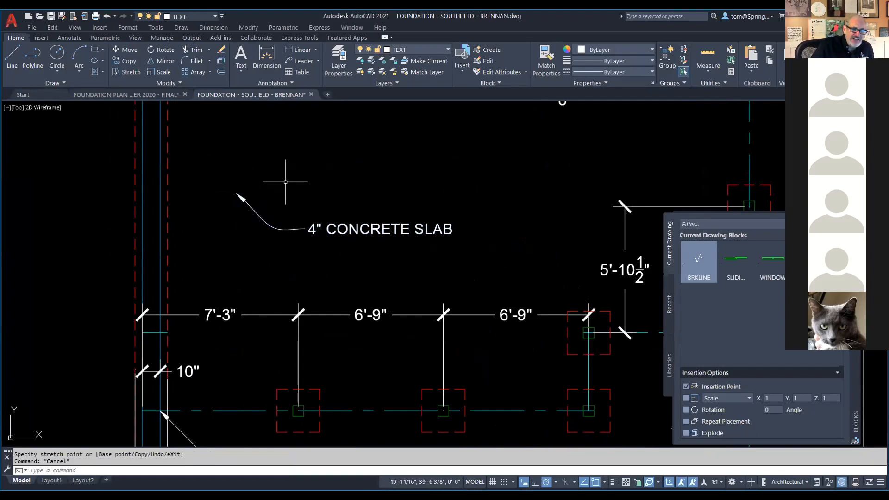
On the WALLS layer, draw a line 3" up from the inner top-left wall corner, across to the inner right wall, and down to its corner
scroll(297, 179, down, 4)
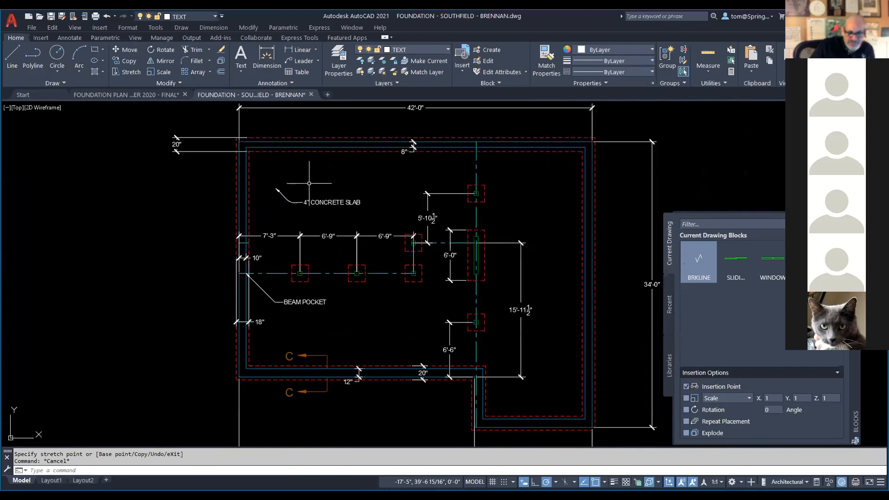
middle_drag(311, 184, 213, 203)
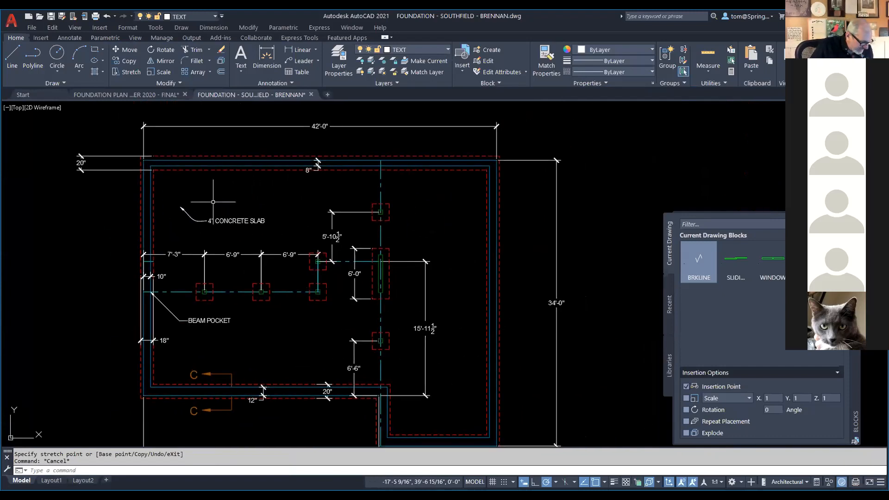
mouse_move(288, 184)
middle_down()
mouse_move(330, 213)
mouse_move(332, 232)
middle_up()
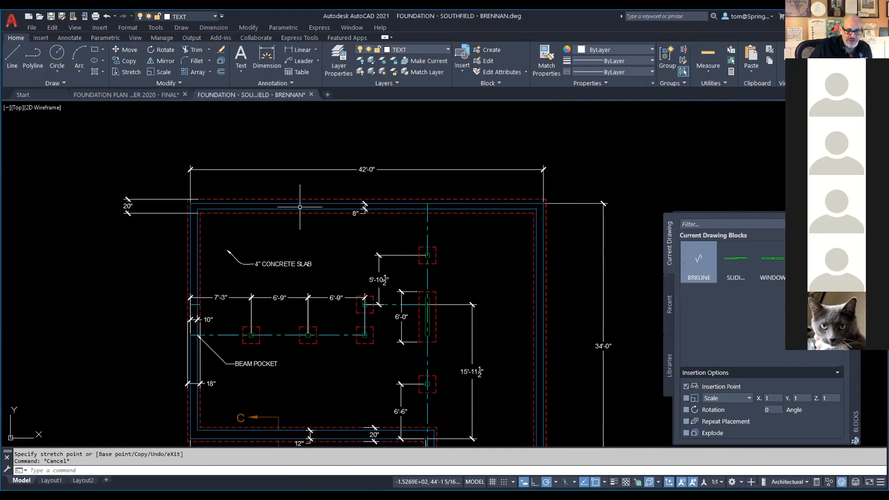
scroll(300, 206, up, 2)
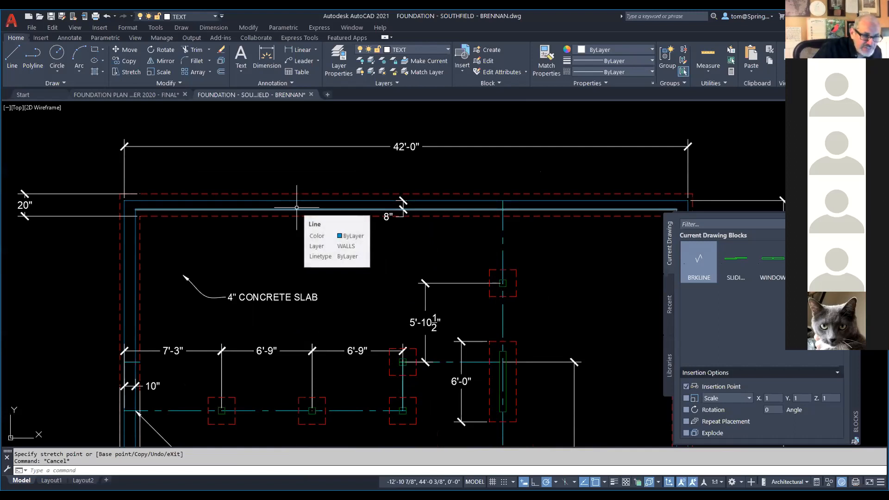
scroll(431, 233, down, 3)
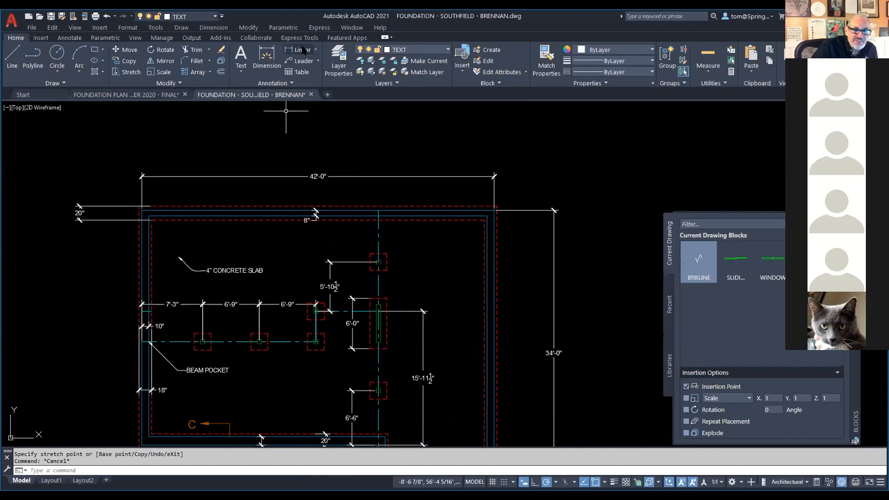
click(447, 50)
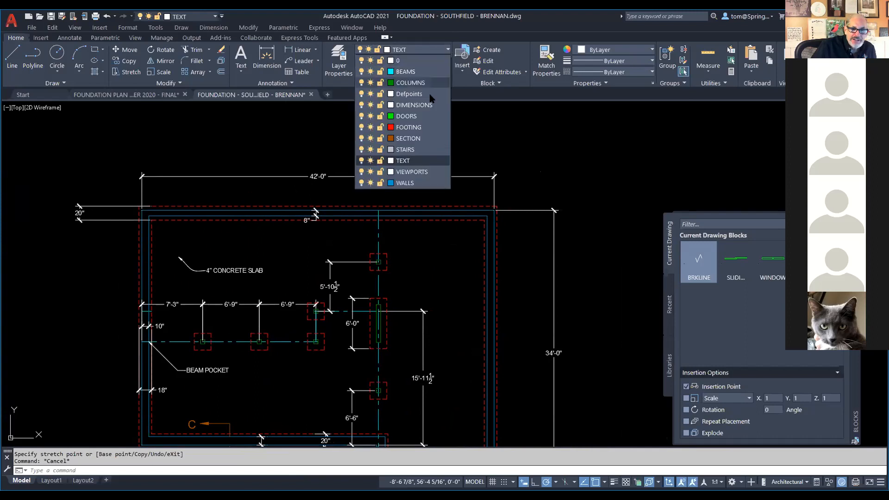
click(405, 175)
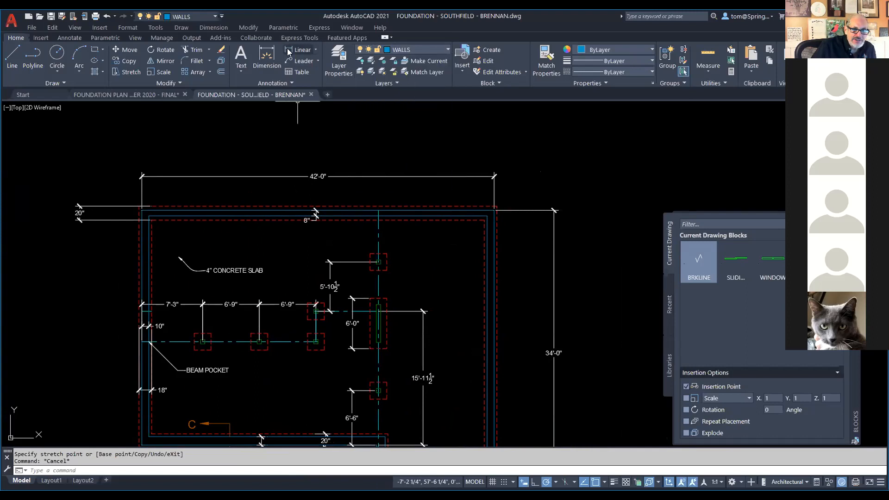
click(10, 61)
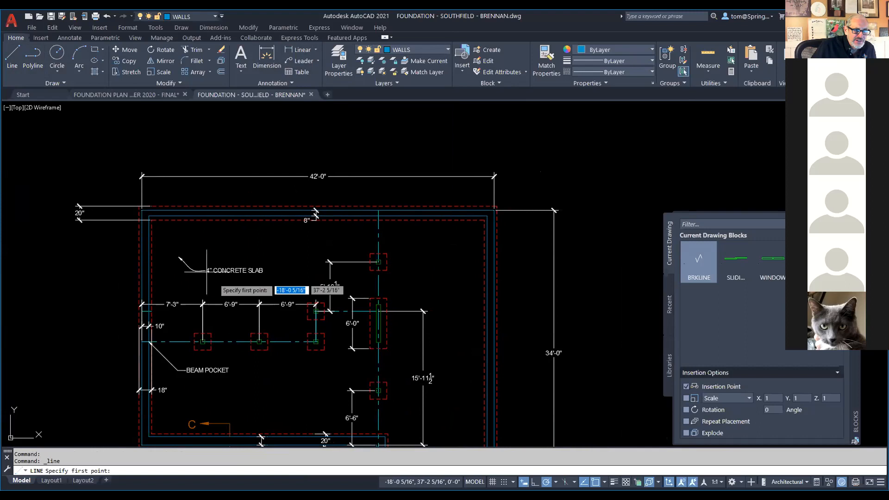
scroll(161, 214, up, 5)
click(114, 224)
text(3)
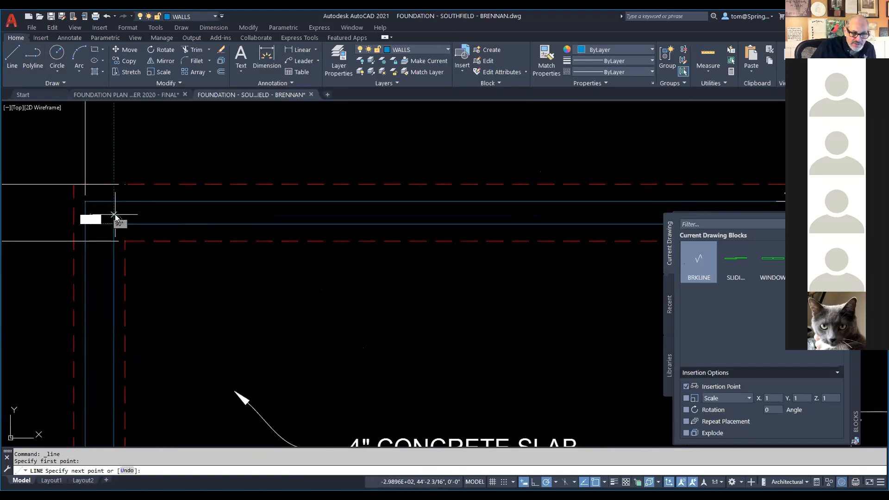
key(Return)
scroll(481, 239, down, 2)
mouse_move(534, 202)
middle_down()
mouse_move(240, 203)
mouse_move(34, 179)
middle_up()
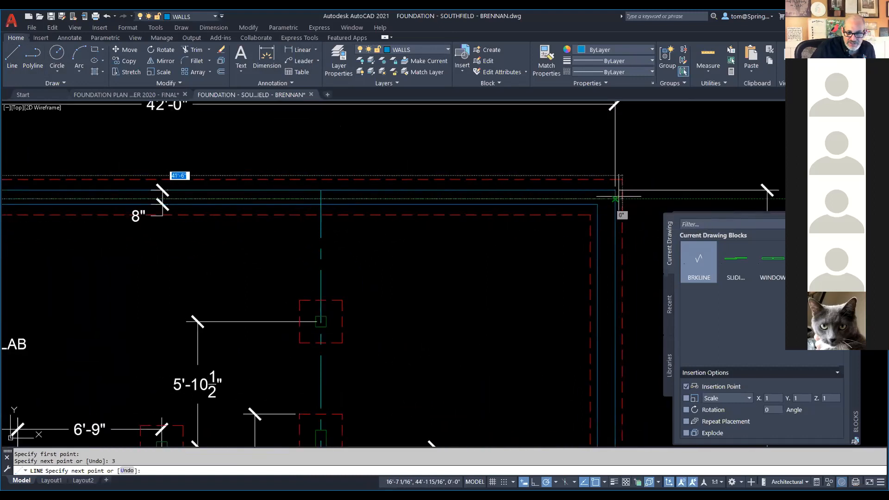
scroll(573, 197, up, 4)
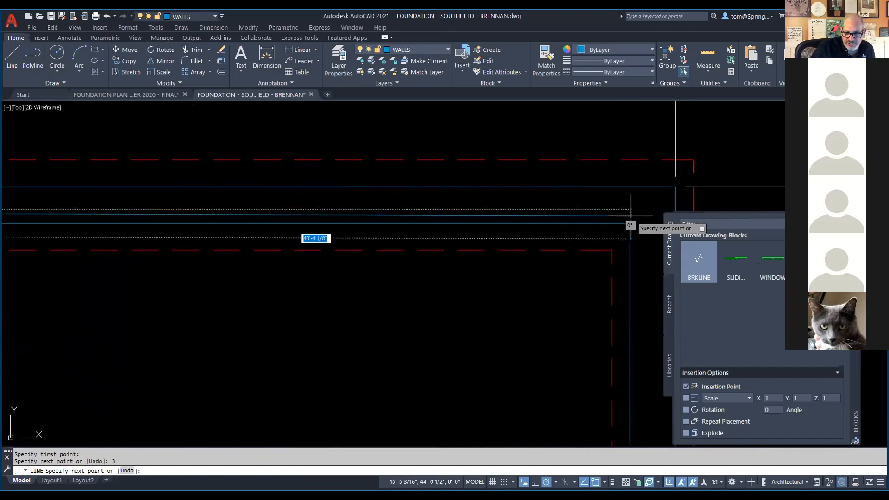
click(630, 210)
click(630, 223)
key(Escape)
Insert the window block in the top foundation wall, 7' along the outer wall line from the outer top-left corner
scroll(511, 364, down, 4)
middle_drag(287, 398, 527, 309)
scroll(201, 318, down, 4)
middle_drag(203, 304, 259, 260)
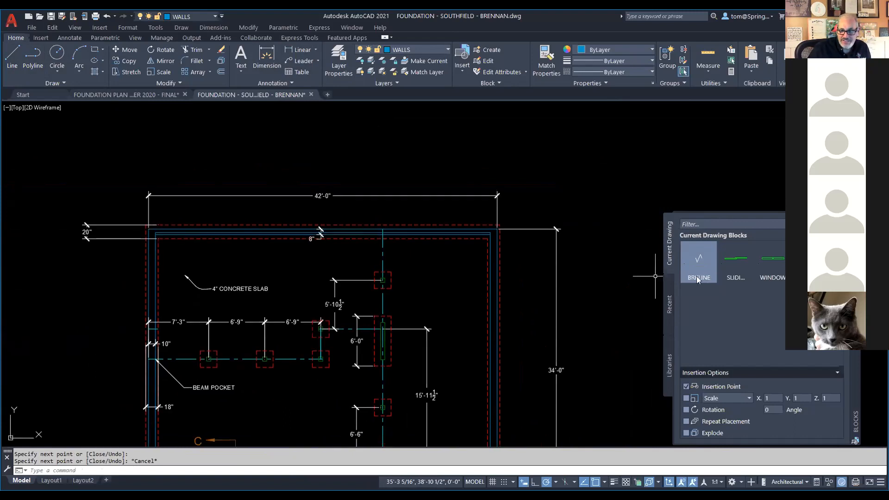
click(761, 261)
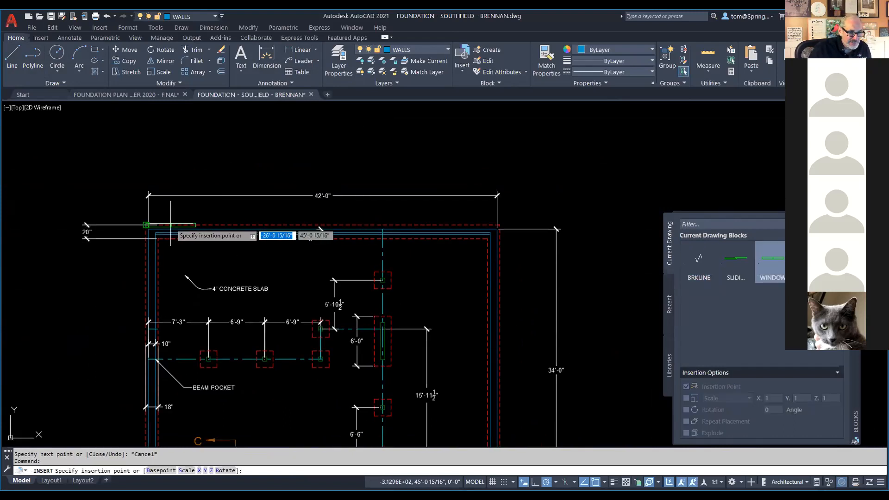
scroll(166, 268, up, 4)
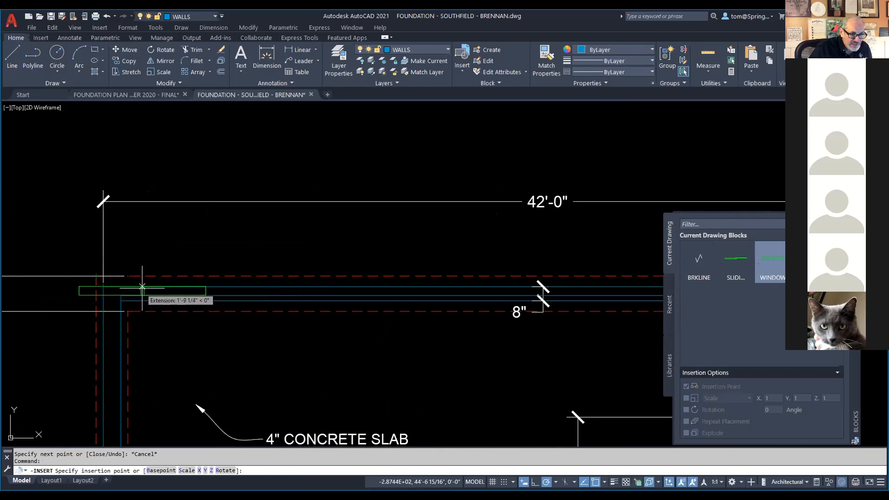
text(7')
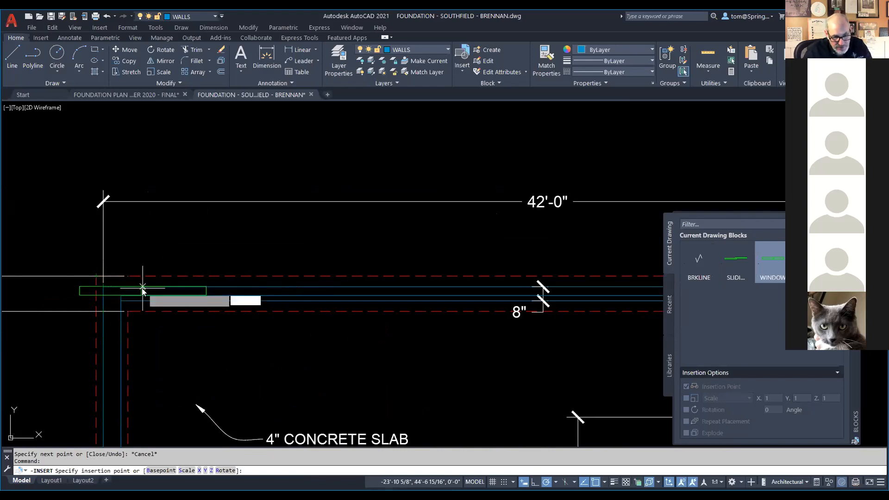
key(Return)
key(Escape)
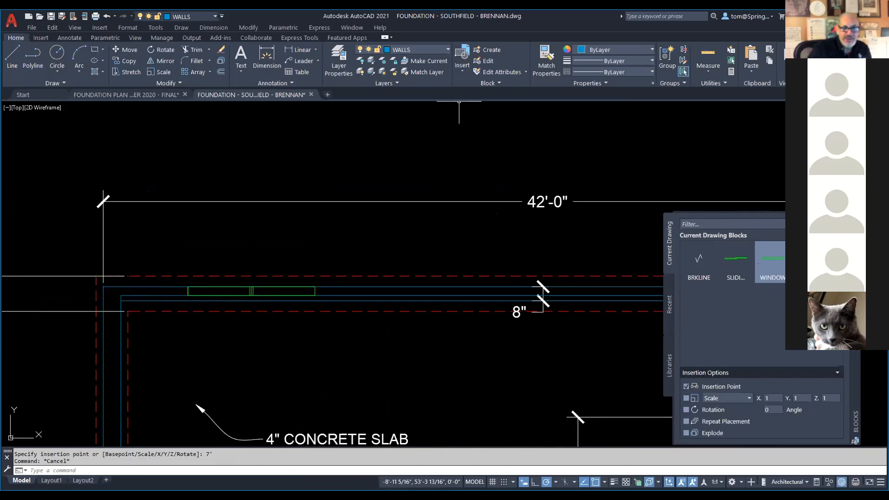
On the DIMENSIONS layer, add a linear dimension above the top wall from its outer left corner to the window's centre
click(446, 50)
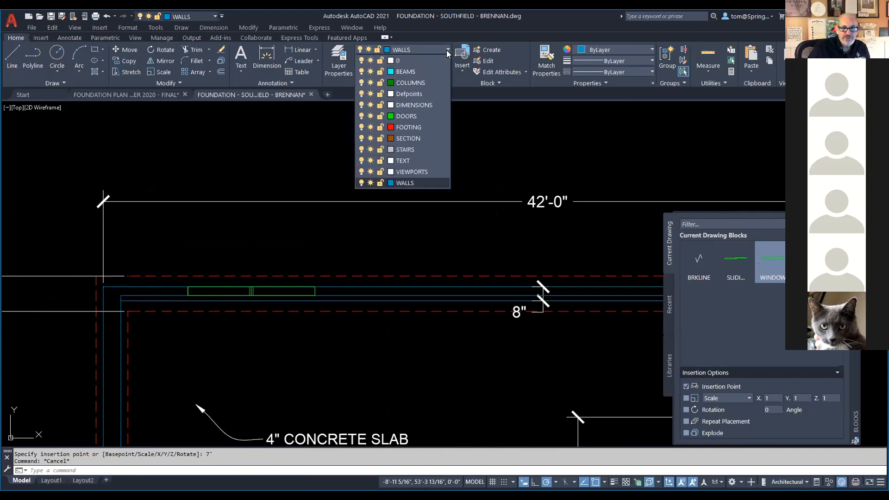
click(423, 105)
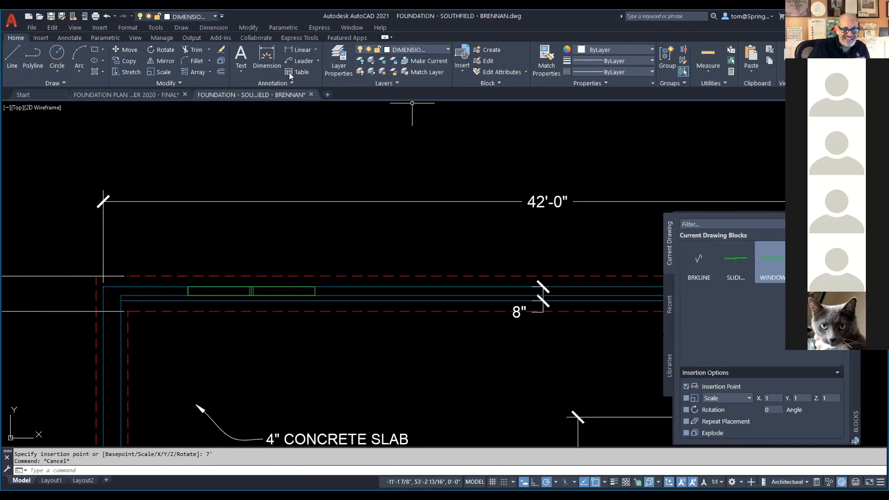
click(303, 50)
click(102, 287)
click(251, 287)
scroll(250, 287, up, 4)
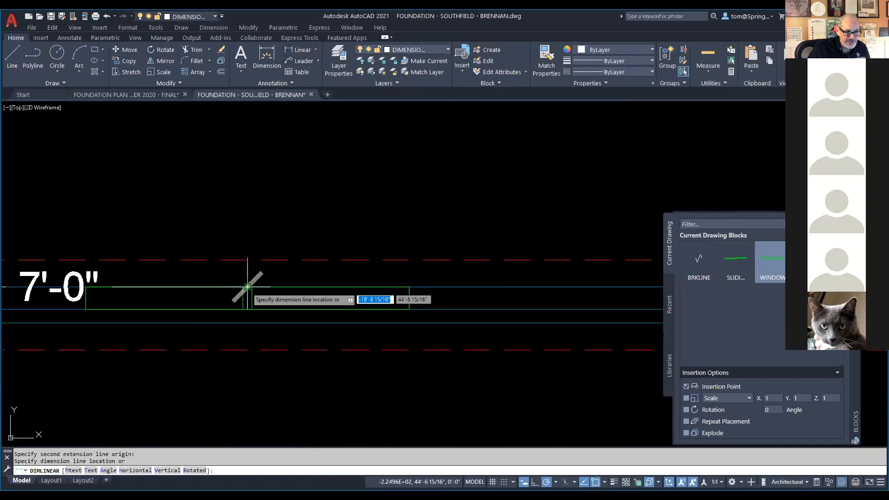
click(250, 119)
scroll(365, 183, down, 10)
middle_drag(388, 184, 266, 167)
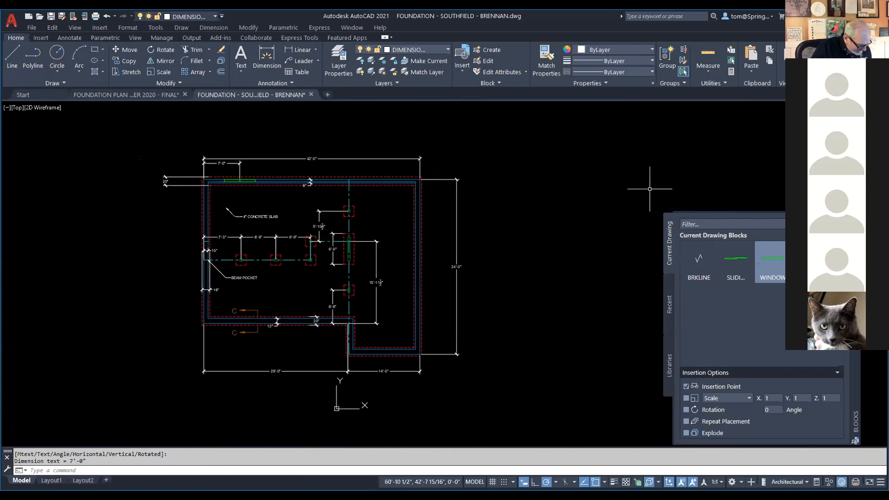